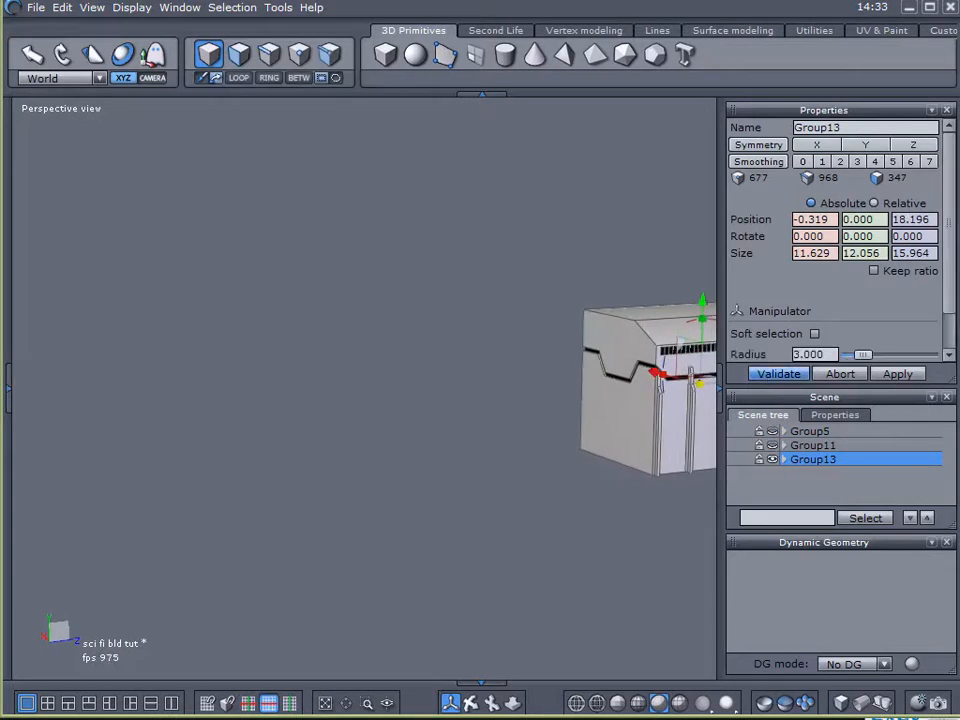
Step: Create a cube about 10.7 units wide beside the building and stretch it along Z to about 20.2
left_click_drag(0, 240, 14, 135)
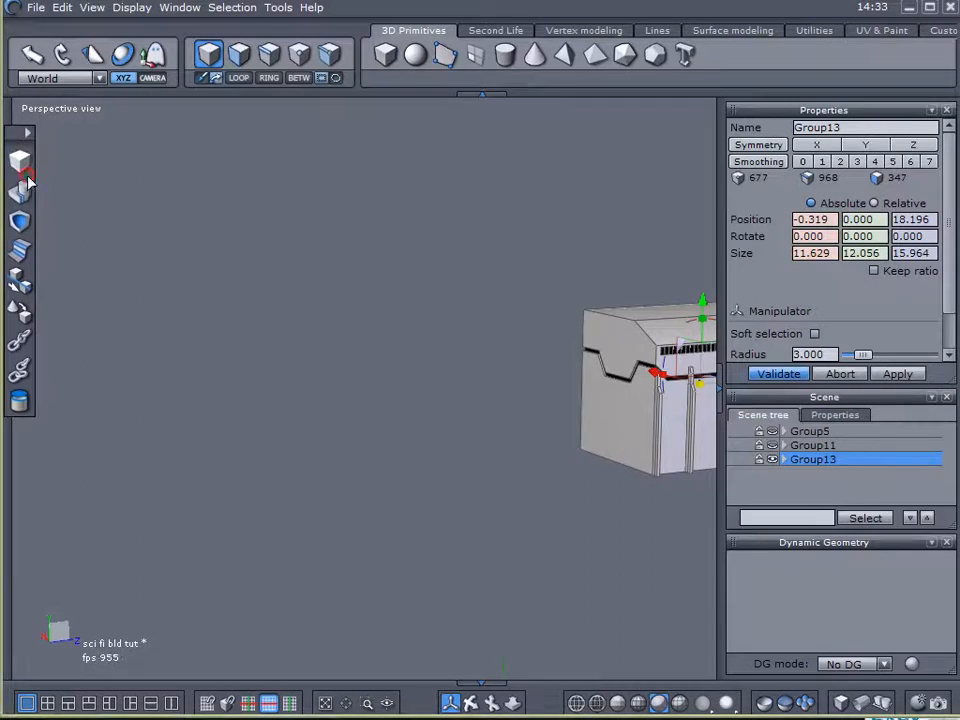
left_click(20, 160)
left_click(276, 298)
left_click(400, 396)
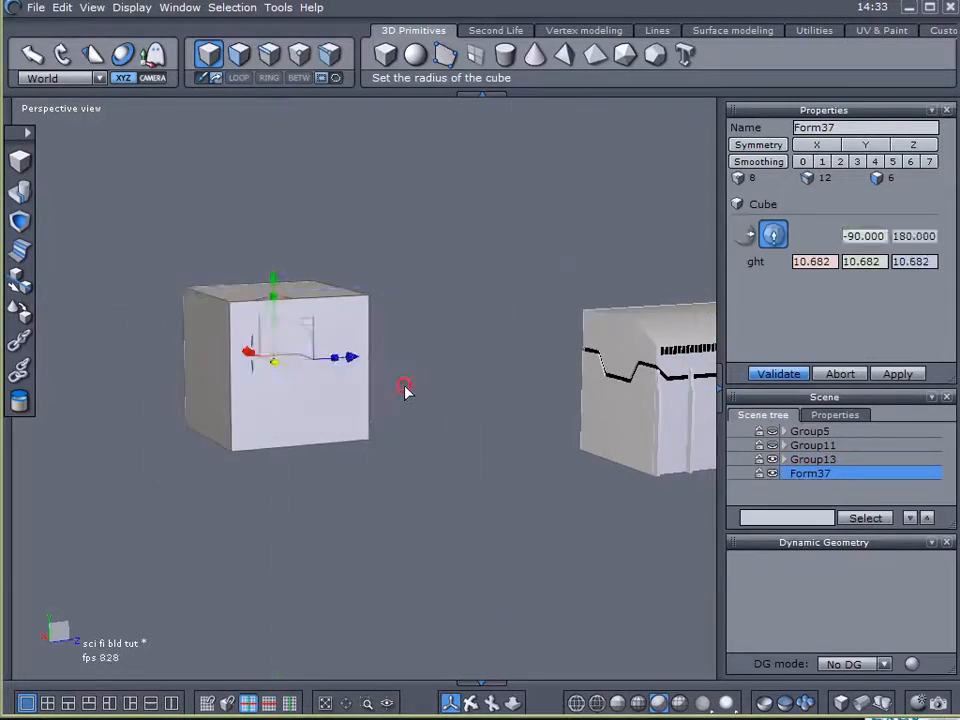
left_click_drag(338, 370, 401, 384)
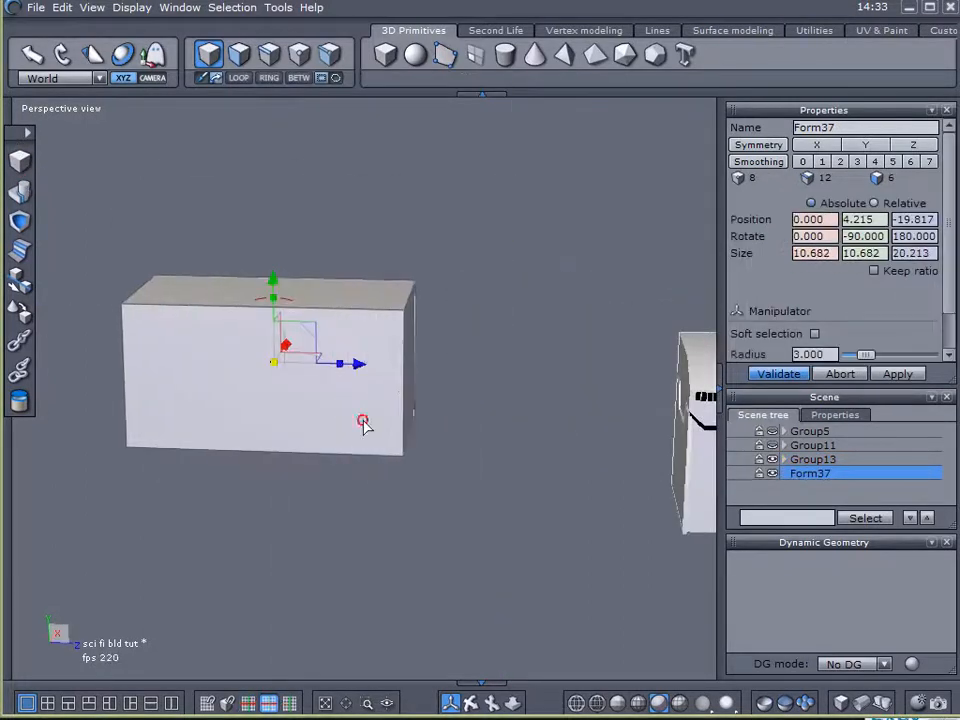
right_click_drag(364, 427, 508, 425)
key("ctrl+d")
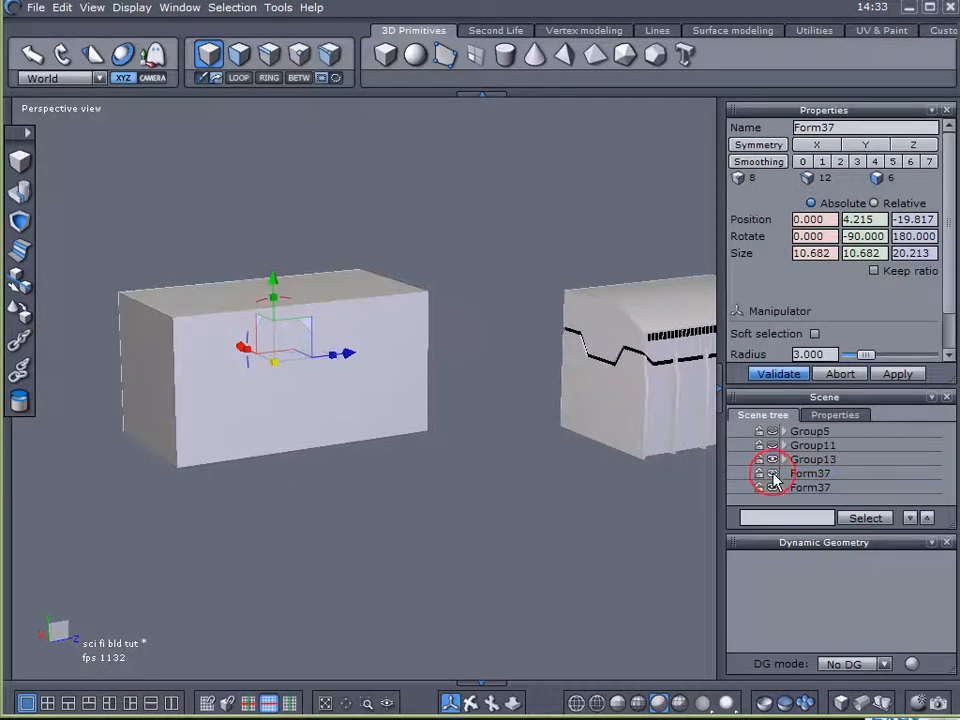
left_click(613, 477)
left_click(388, 373)
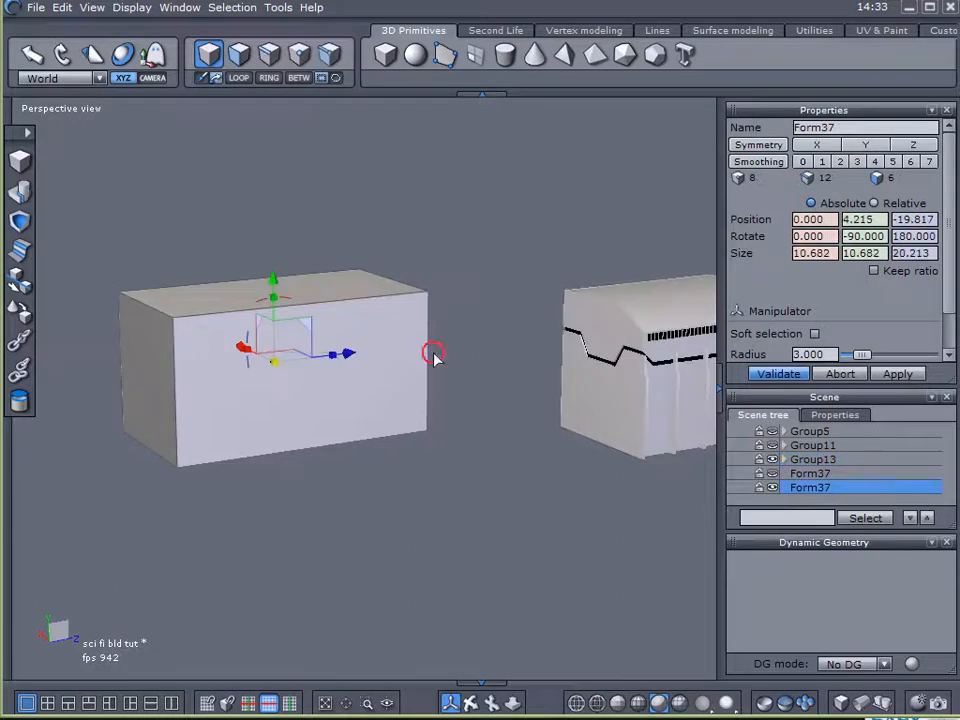
key("Delete")
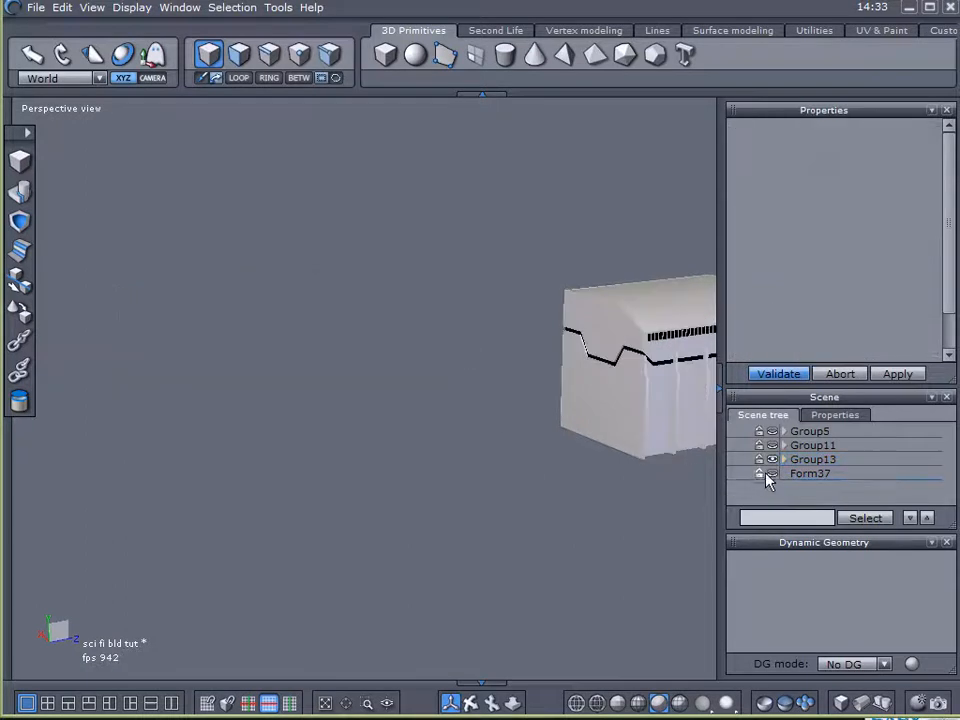
left_click(784, 474)
left_click(806, 474)
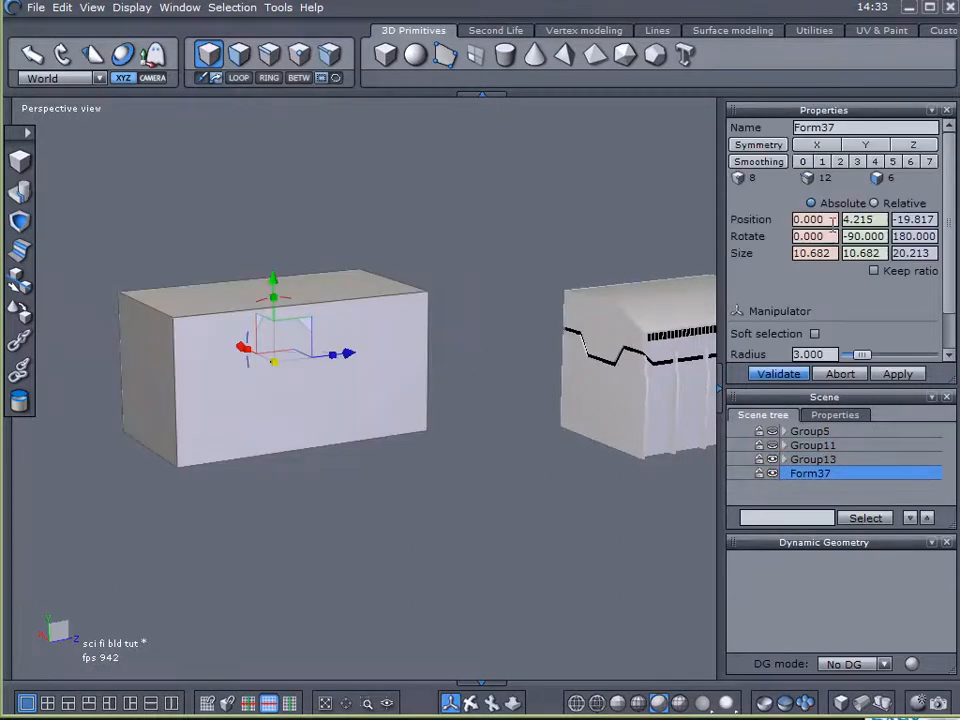
Step: Set the box's Y and Z positions to 0 to place it at the scene origin
double_click(876, 219)
type("0")
left_click(918, 219)
type("0")
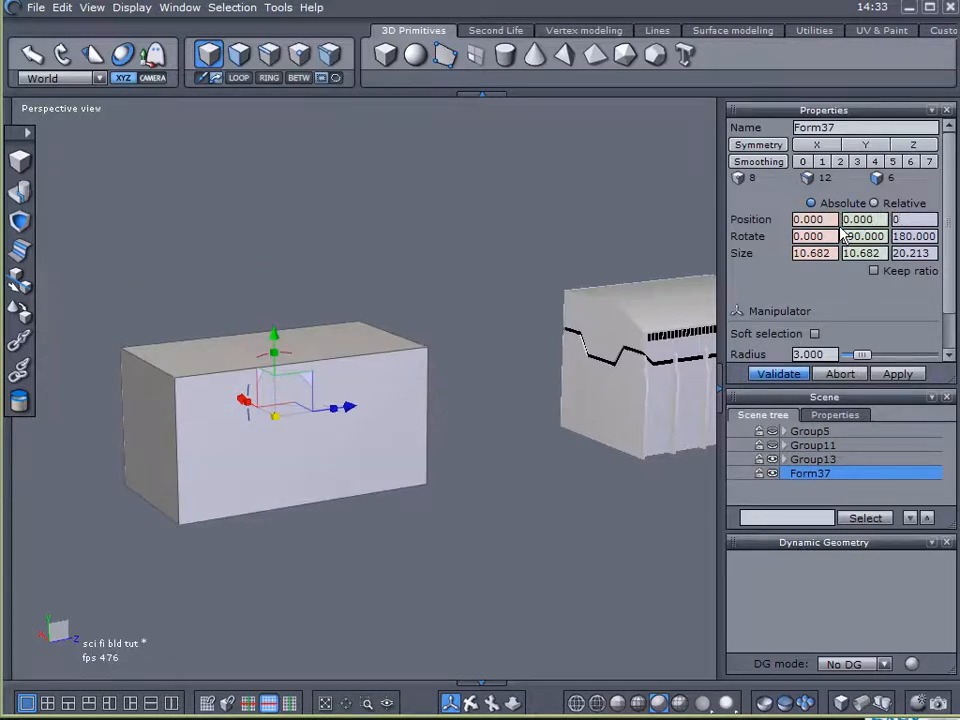
key("Return")
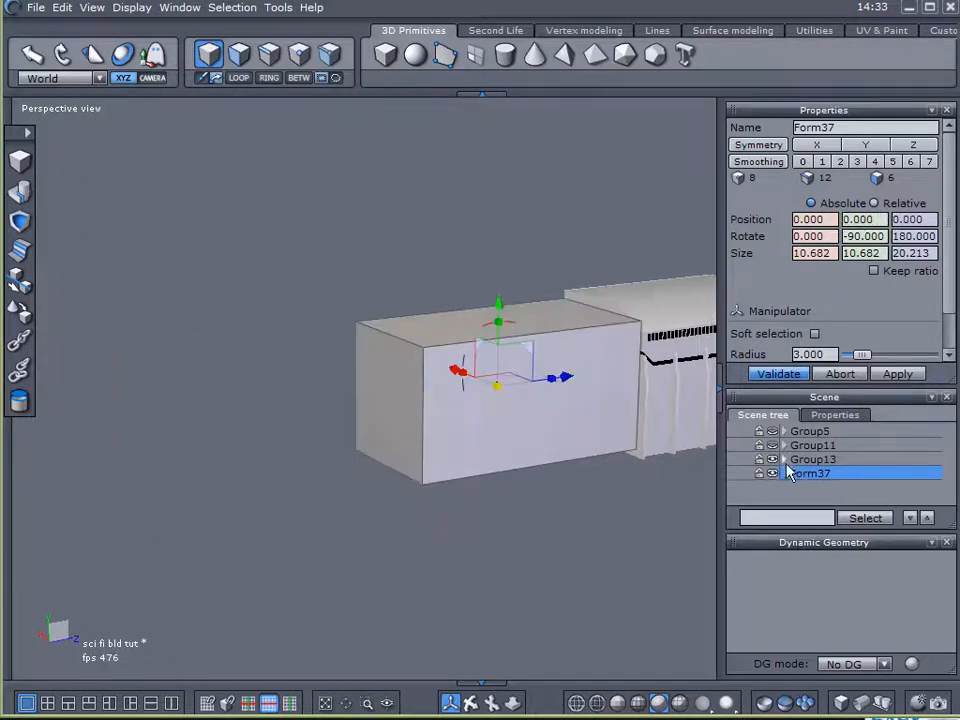
Step: Move the finished building group away from the box along Z to about 36.7
right_click_drag(626, 442, 507, 467, "alt")
left_click(572, 442)
left_click_drag(572, 443, 484, 474, "alt")
left_click_drag(656, 379, 861, 384)
Step: Duplicate the box in place and hide one of the two copies
left_click(470, 402)
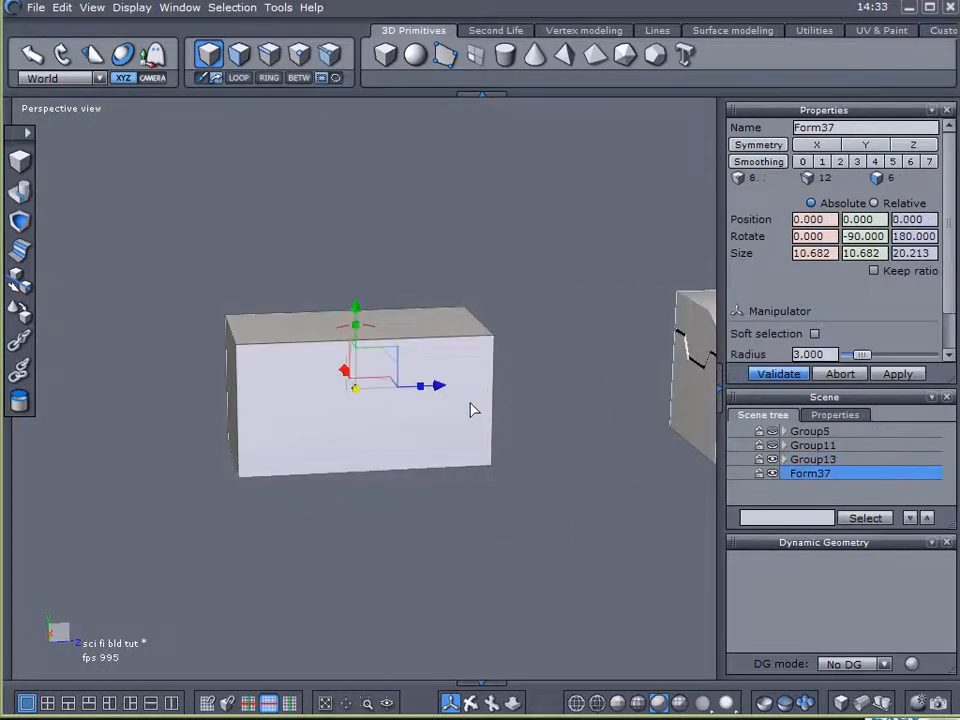
key("ctrl+v")
left_click(776, 472)
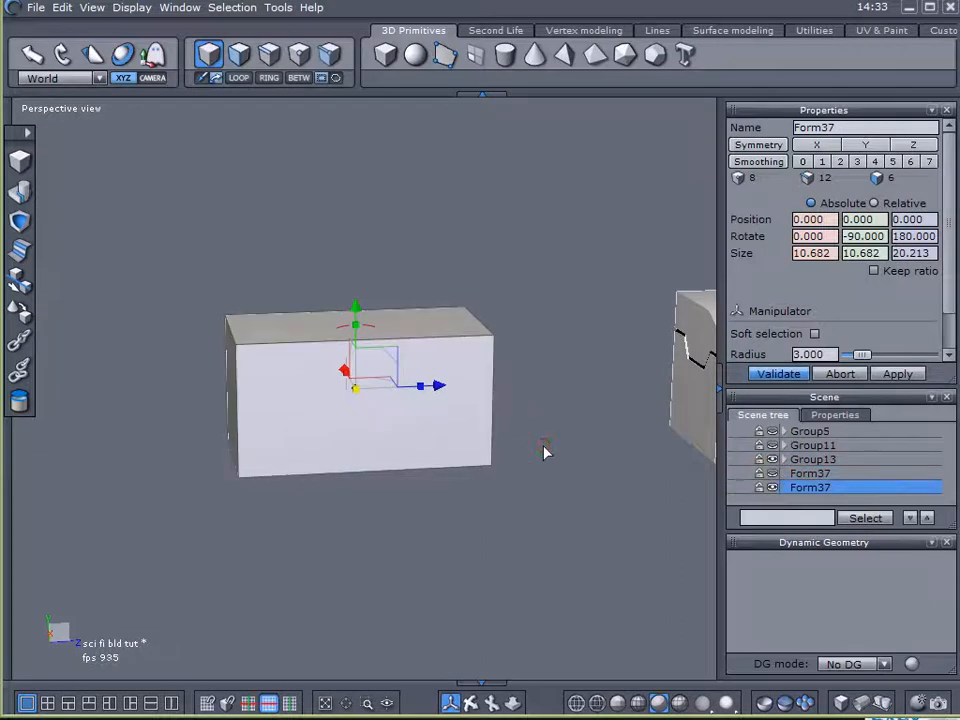
Step: Scale the visible box copy up uniformly to about 10.83 × 10.83 × 20.50
scroll(355, 395, "up", 3)
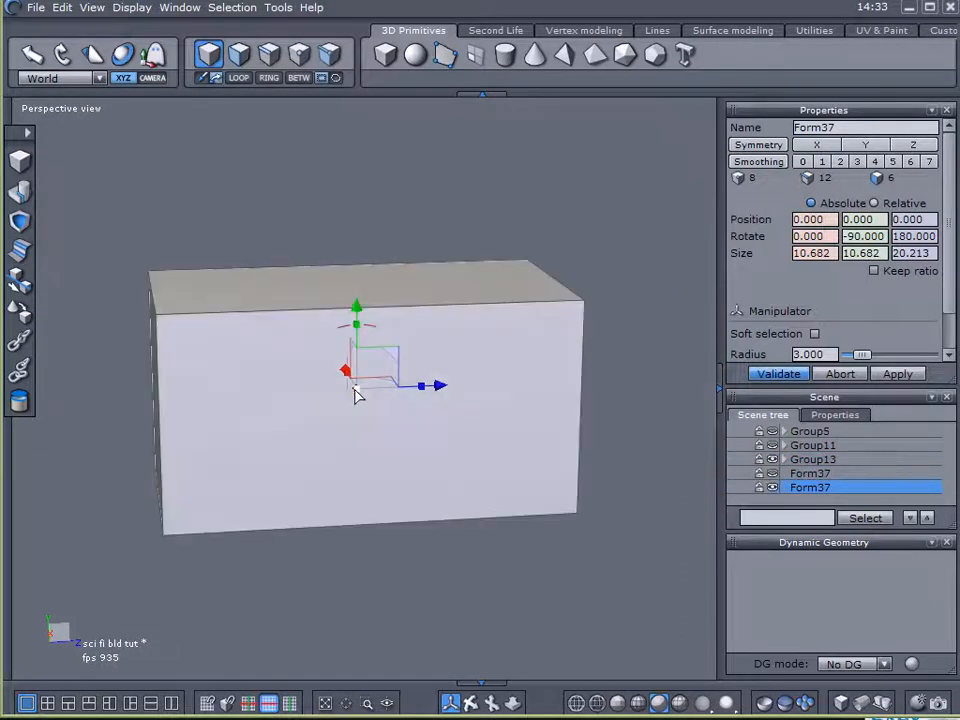
left_click_drag(357, 393, 360, 396)
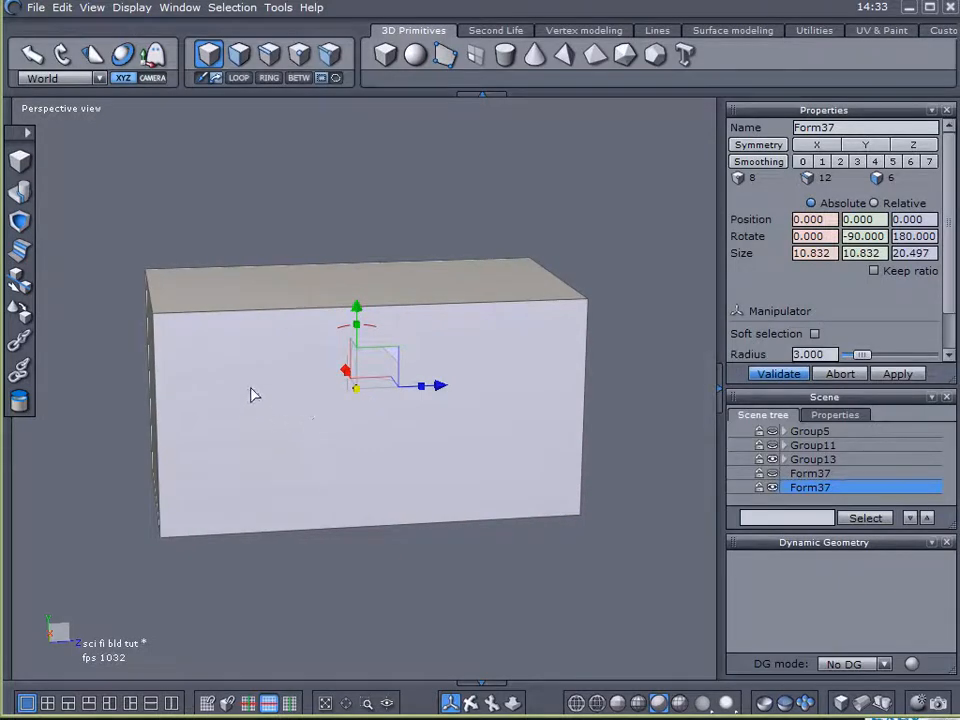
Step: Examine the finished building's sloped roof, vent strip, groove and ribs from several angles as a reference
right_click_drag(253, 403, 279, 514)
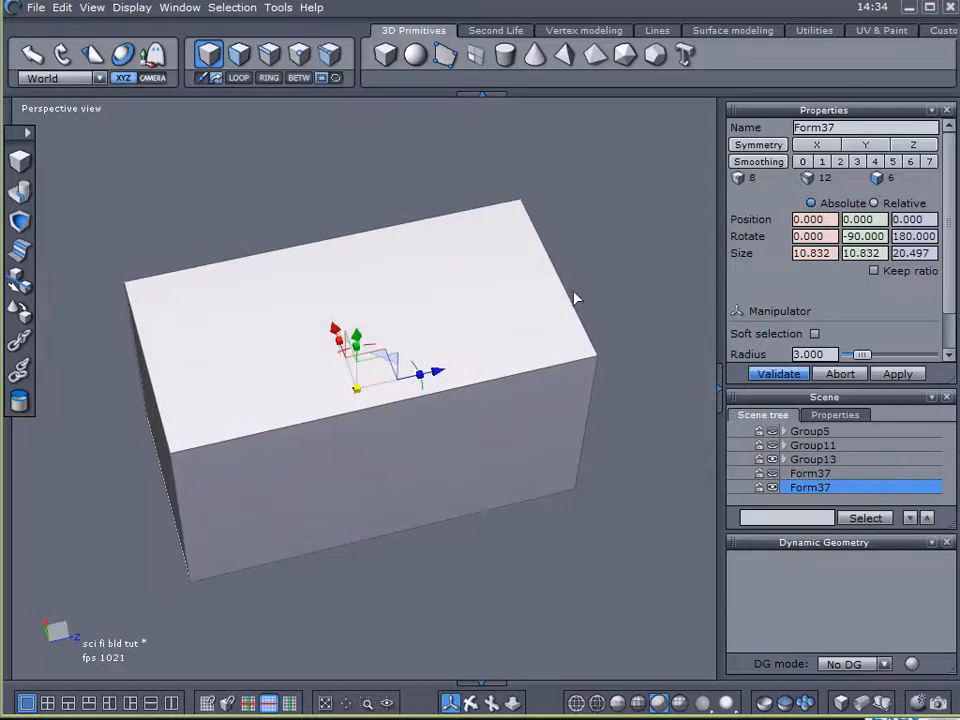
scroll(564, 288, "down", 4)
middle_click_drag(548, 290, 214, 399)
right_click_drag(328, 287, 310, 180)
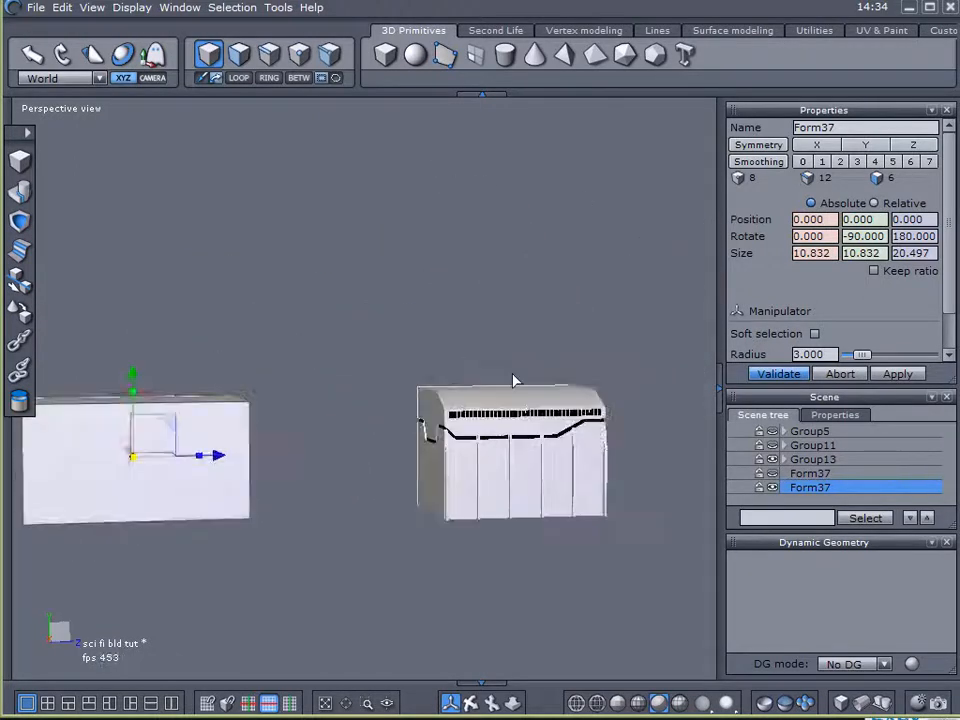
scroll(512, 380, "up", 5)
middle_click_drag(514, 381, 441, 289)
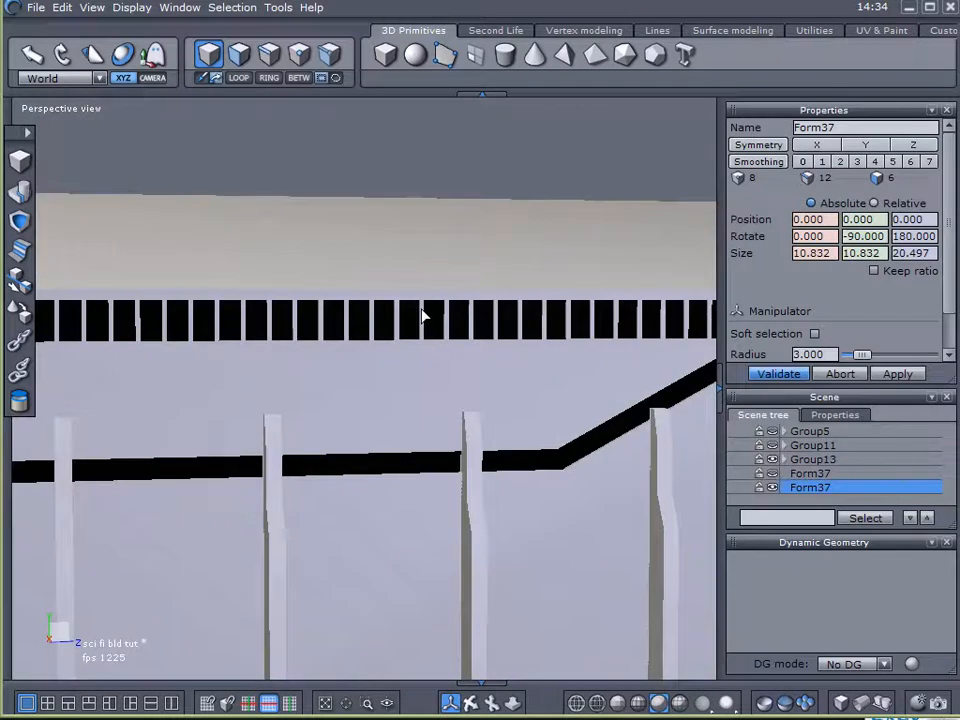
scroll(423, 316, "down", 3)
right_click_drag(424, 316, 582, 382)
middle_click_drag(463, 338, 690, 373)
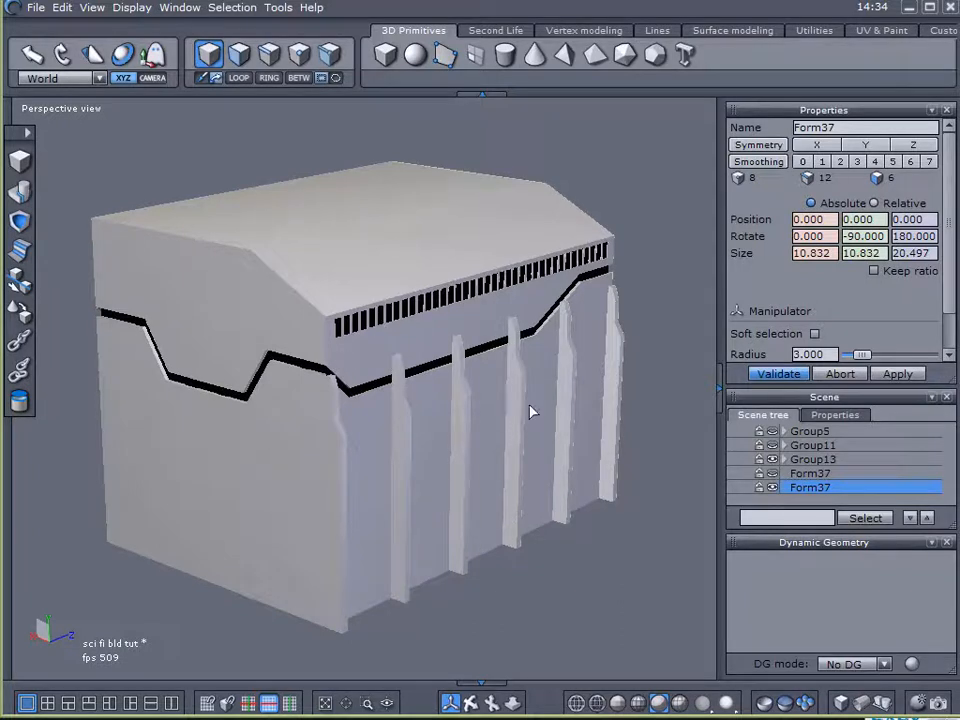
left_click(387, 430)
right_click_drag(387, 430, 537, 309)
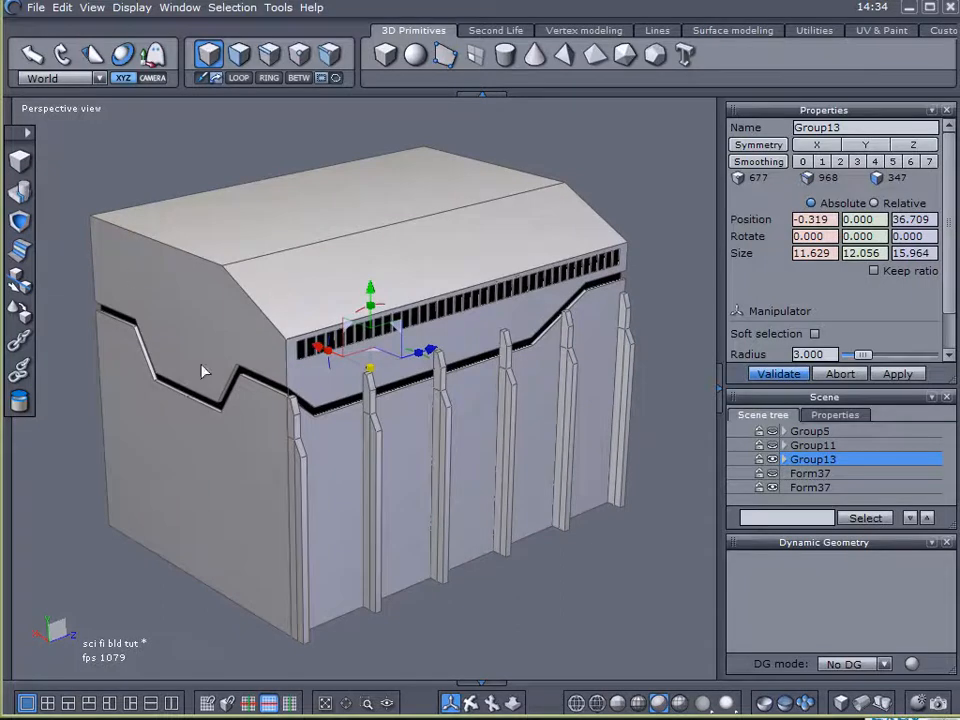
middle_click_drag(325, 393, 896, 404)
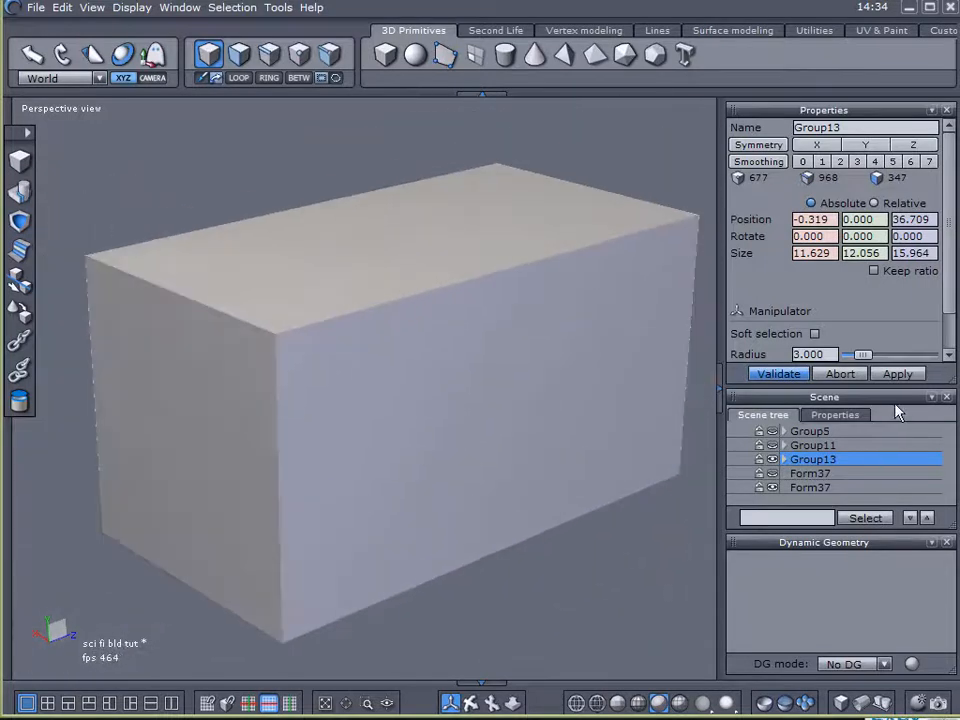
Step: Cut the visible box lengthwise with a loop tessellation through the middle of its short top edge
left_click(538, 421)
right_click_drag(551, 450, 470, 493)
right_click_drag(298, 386, 560, 315)
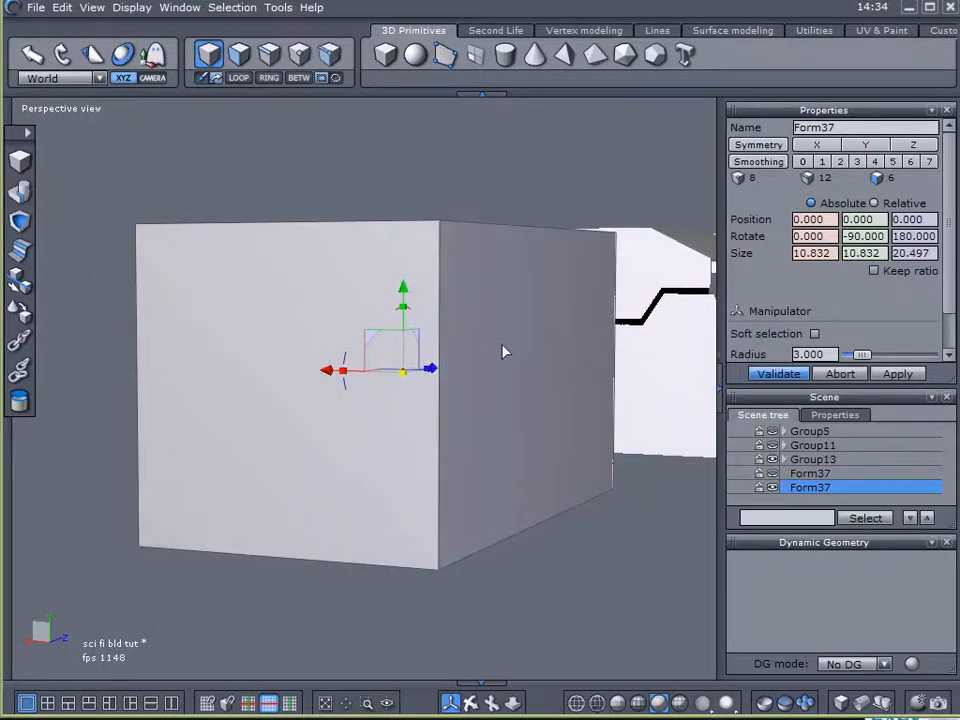
right_click_drag(467, 304, 403, 315)
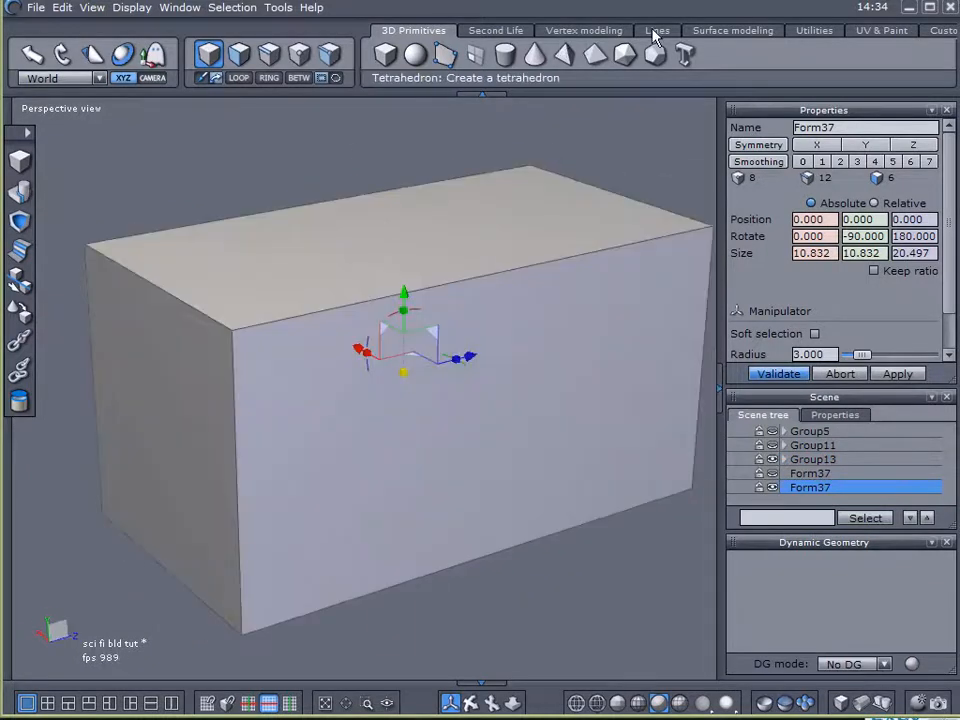
left_click(608, 32)
left_click(540, 54)
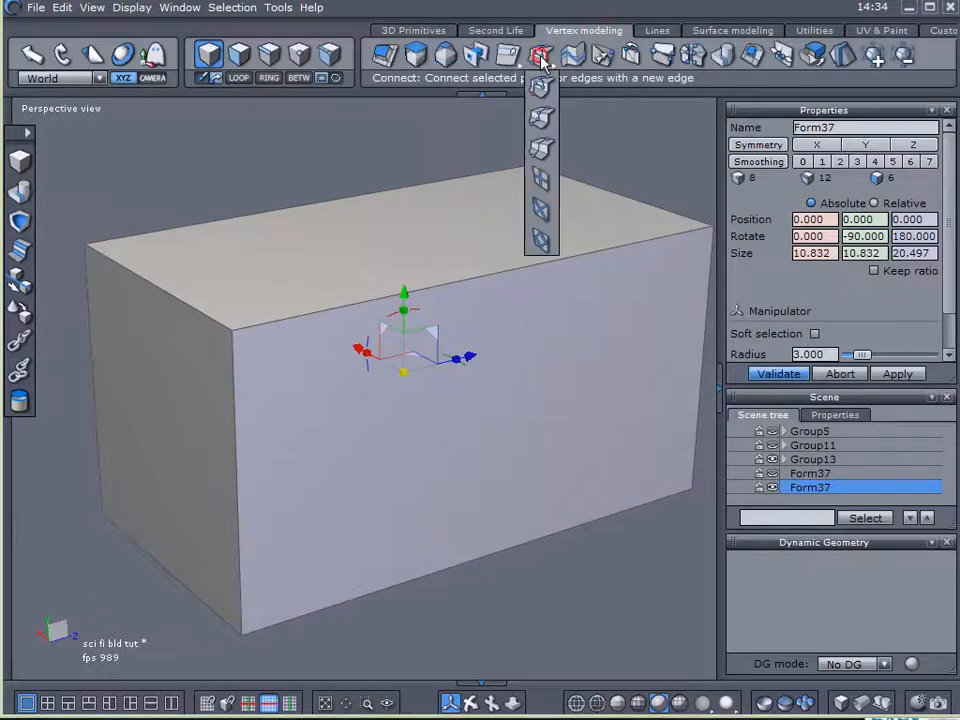
left_click(537, 150)
right_click_drag(531, 150, 390, 321)
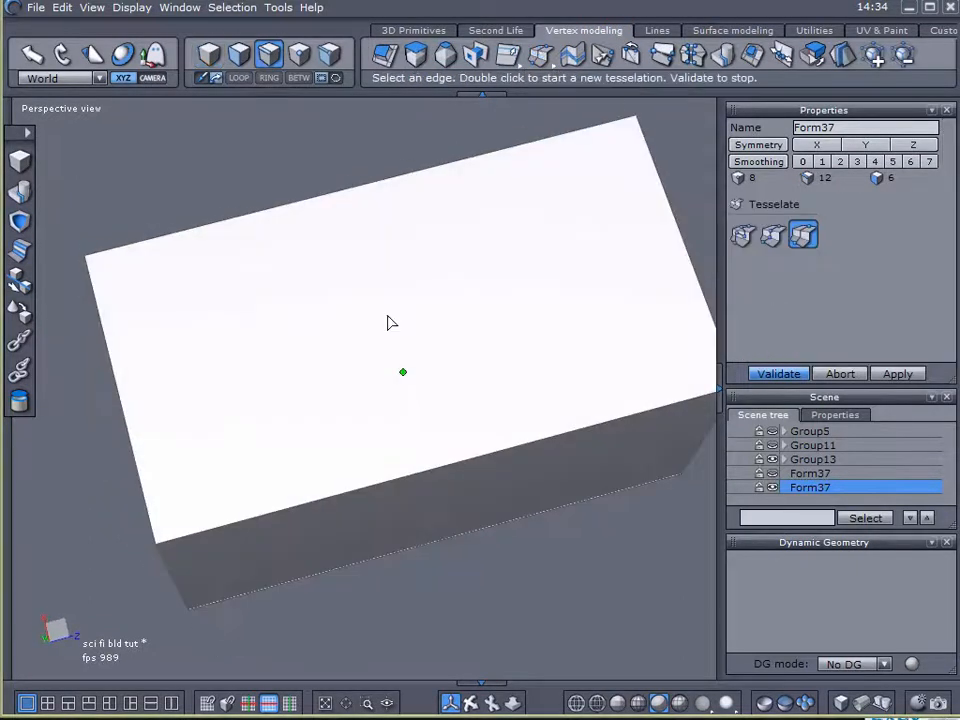
double_click(118, 400)
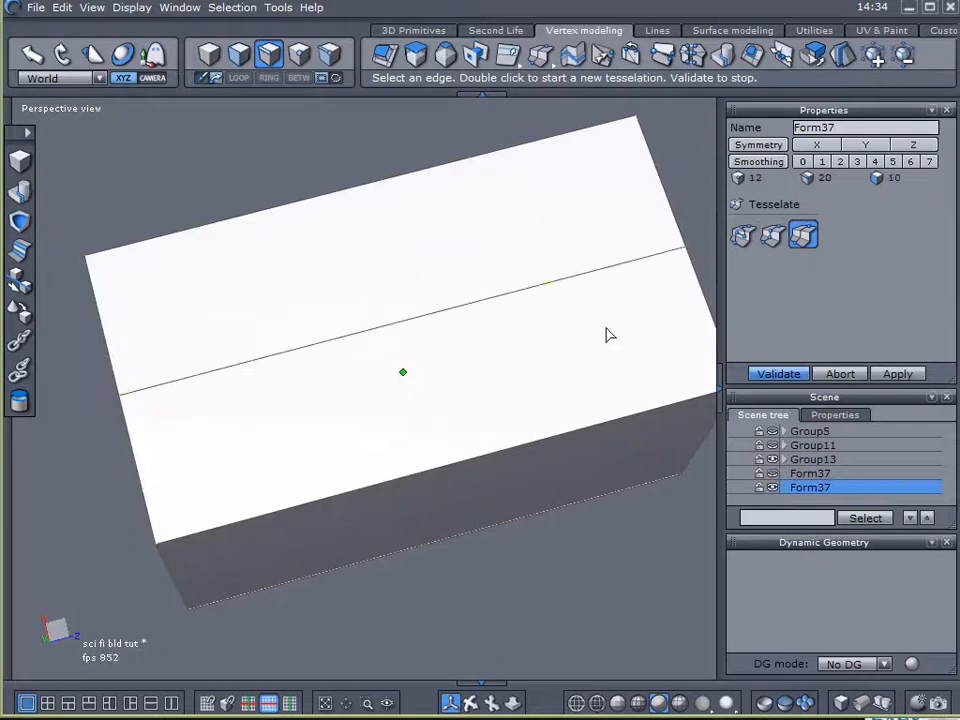
left_click(756, 379)
Step: Delete all faces of the box's positive-X half, expanding the selection from its long side face
right_click_drag(227, 460, 303, 370)
left_click(239, 55)
right_click_drag(150, 315, 354, 424)
left_click(270, 393)
left_click(315, 562)
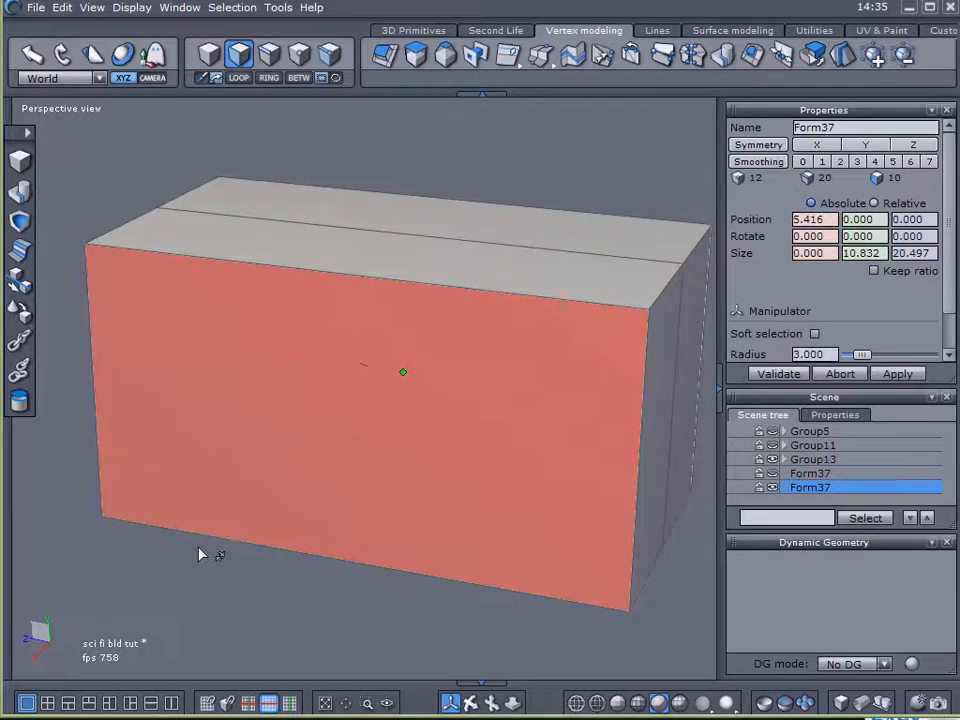
key("ctrl+plus")
right_click_drag(431, 482, 82, 467)
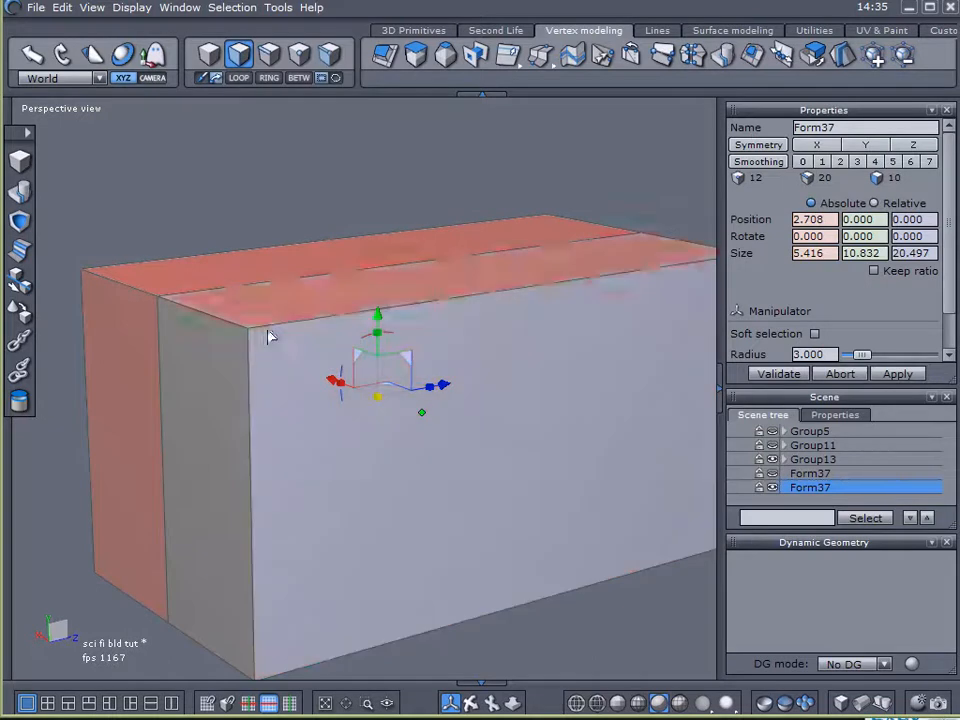
key("Delete")
right_click_drag(126, 291, 98, 362)
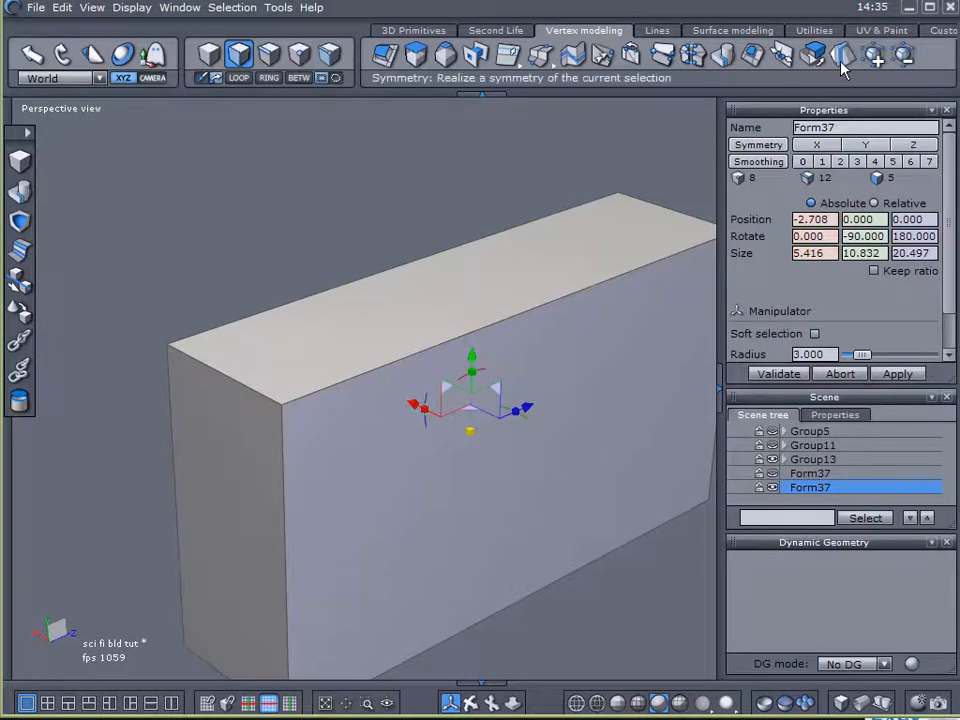
middle_click_drag(616, 184, 577, 151)
scroll(569, 159, "down", 2)
scroll(570, 162, "up", 3)
right_click_drag(490, 239, 801, 117)
right_click_drag(365, 270, 236, 342)
left_click(296, 259)
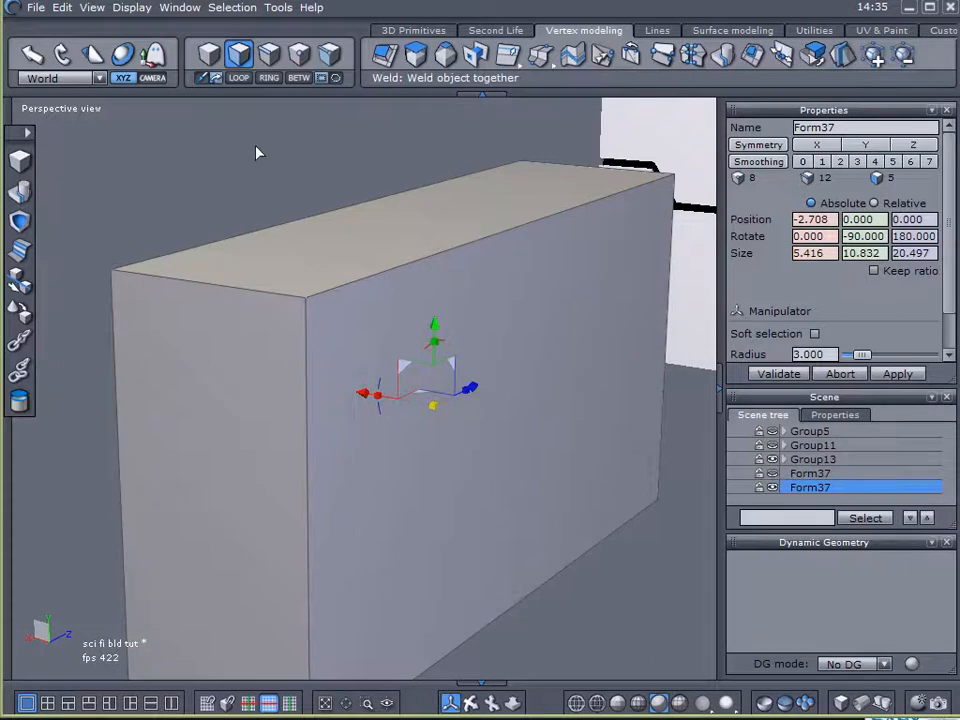
Step: Cut a stepped line across the half box's end face with Free Tesselate: level from the open edge, diagonally up, then level to the outer edge
left_click(540, 55)
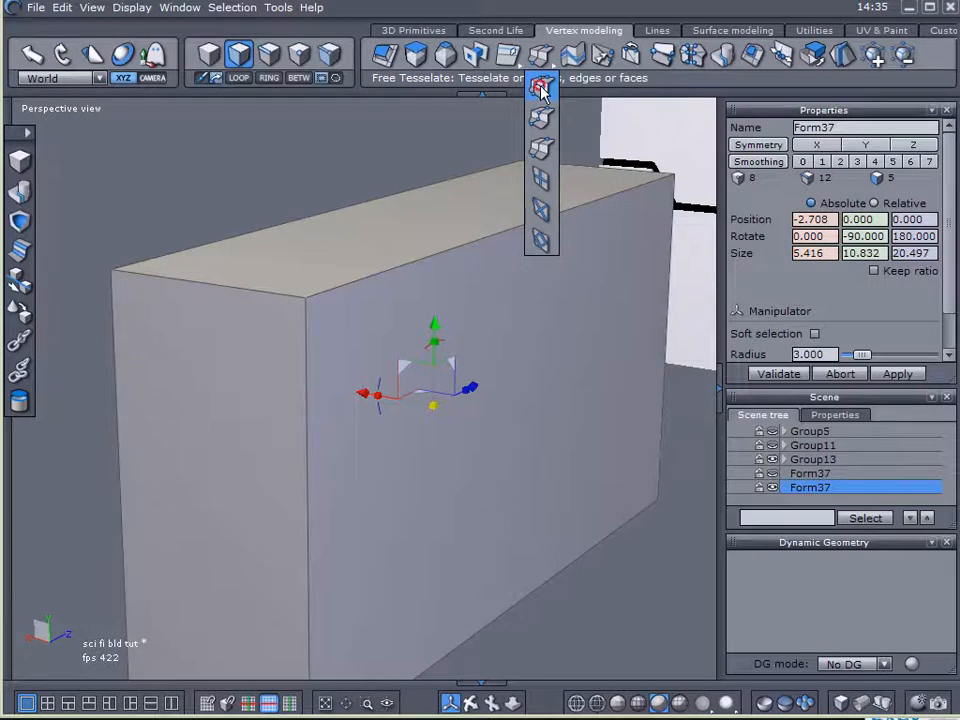
left_click(541, 89)
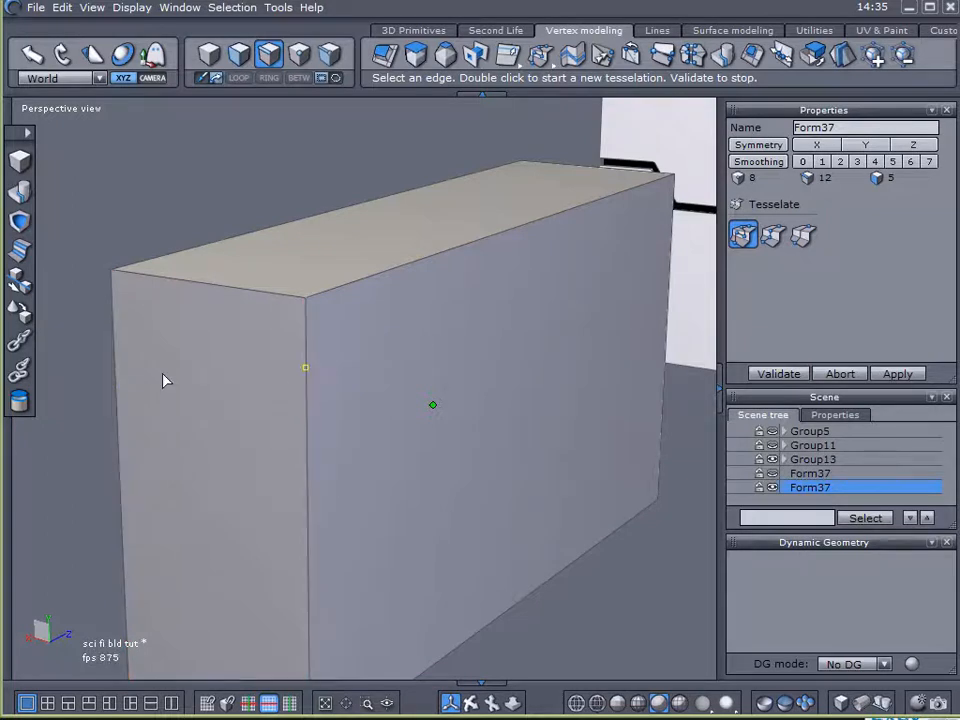
middle_click_drag(165, 380, 343, 382)
middle_click_drag(476, 401, 441, 392)
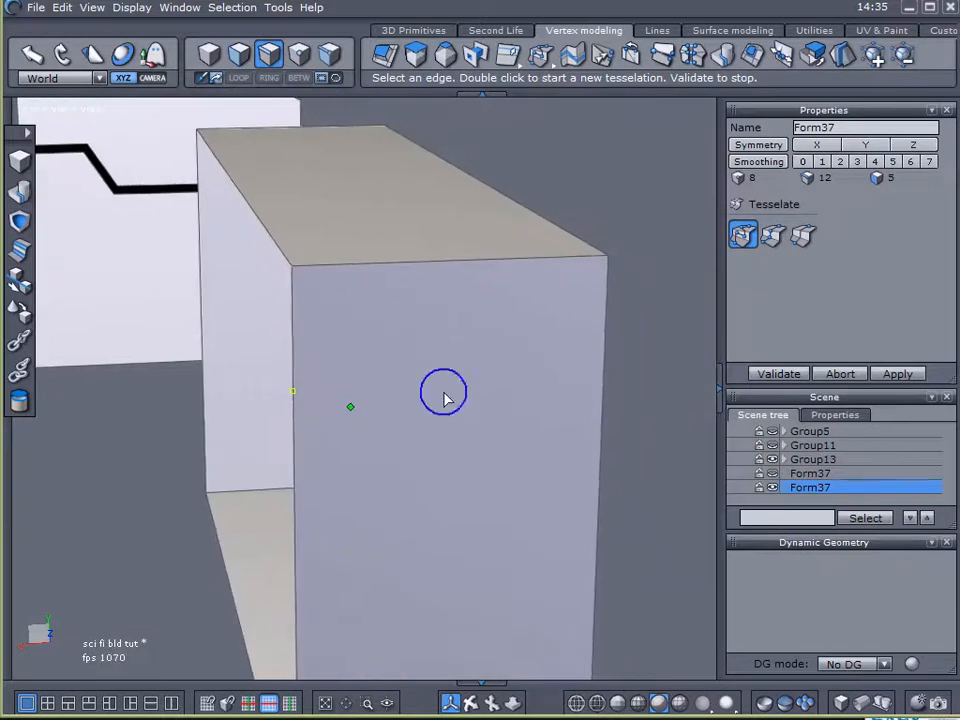
middle_click_drag(343, 357, 392, 379)
double_click(300, 373)
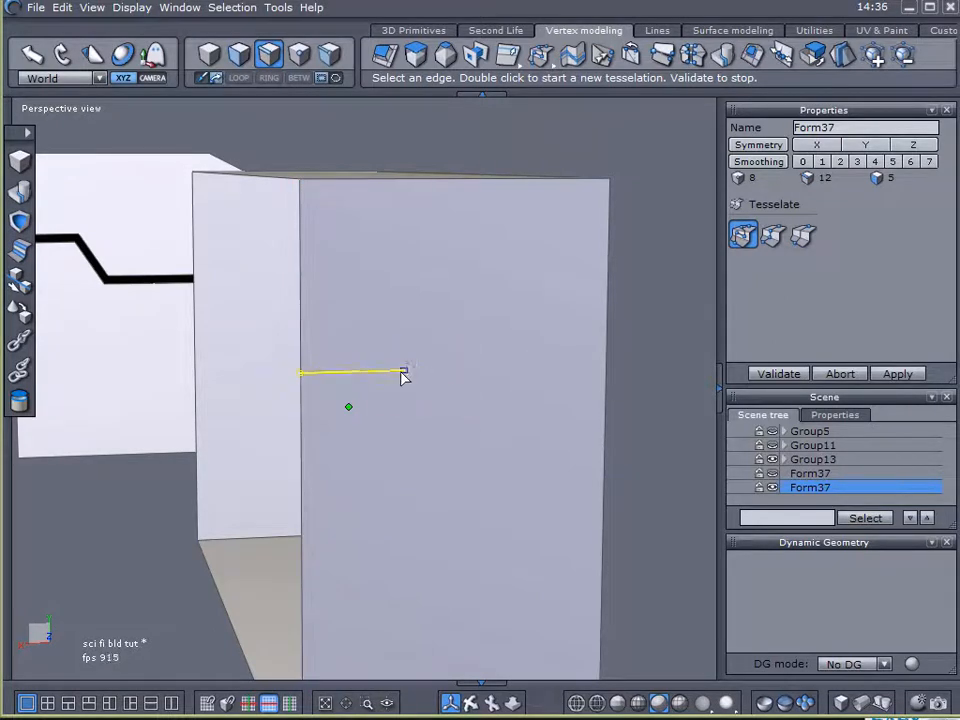
left_click(451, 374)
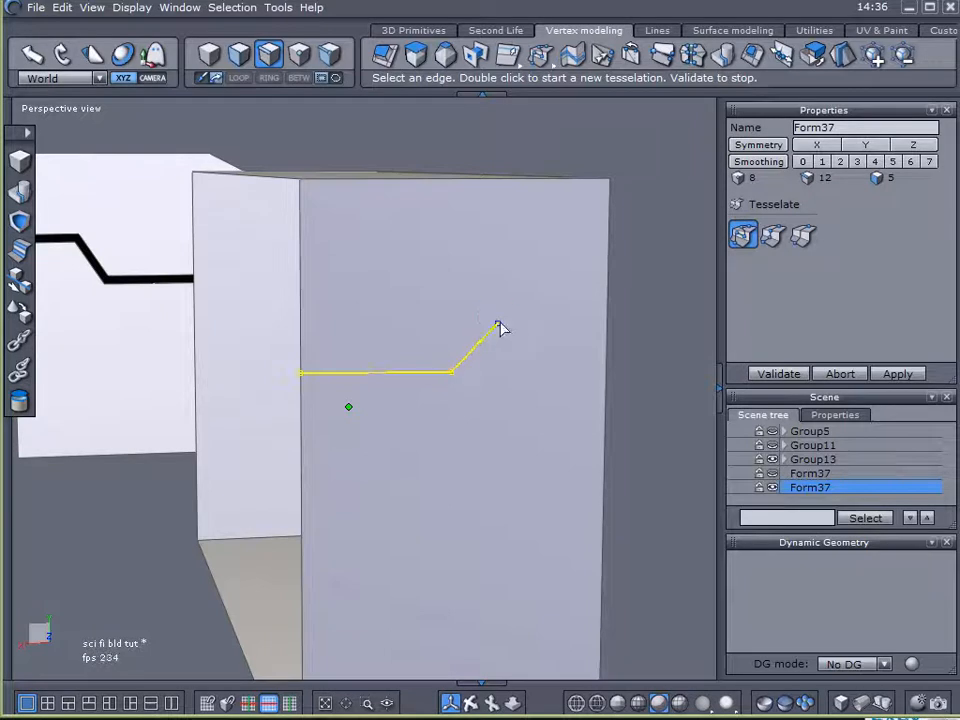
left_click(509, 305)
left_click(587, 306)
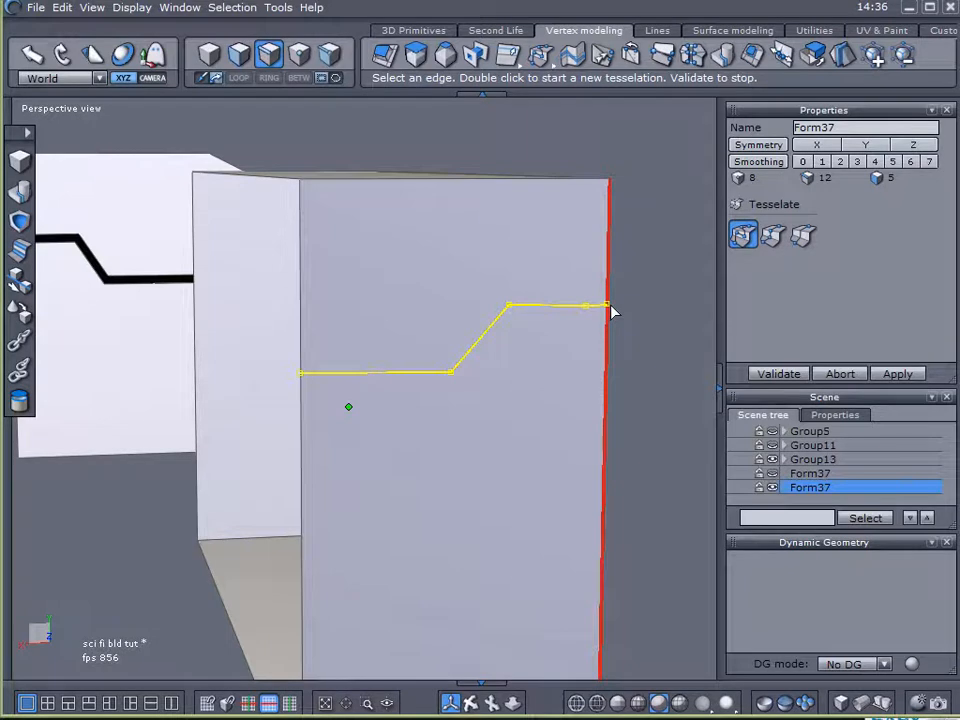
left_click(609, 305)
Step: Continue the Free Tesselate cut along the long side face from the corner to the far corner, stepping diagonally down twice between level runs
left_click_drag(637, 343, 335, 368, "alt")
right_click_drag(344, 363, 472, 348, "alt")
left_click_drag(422, 310, 347, 307, "alt")
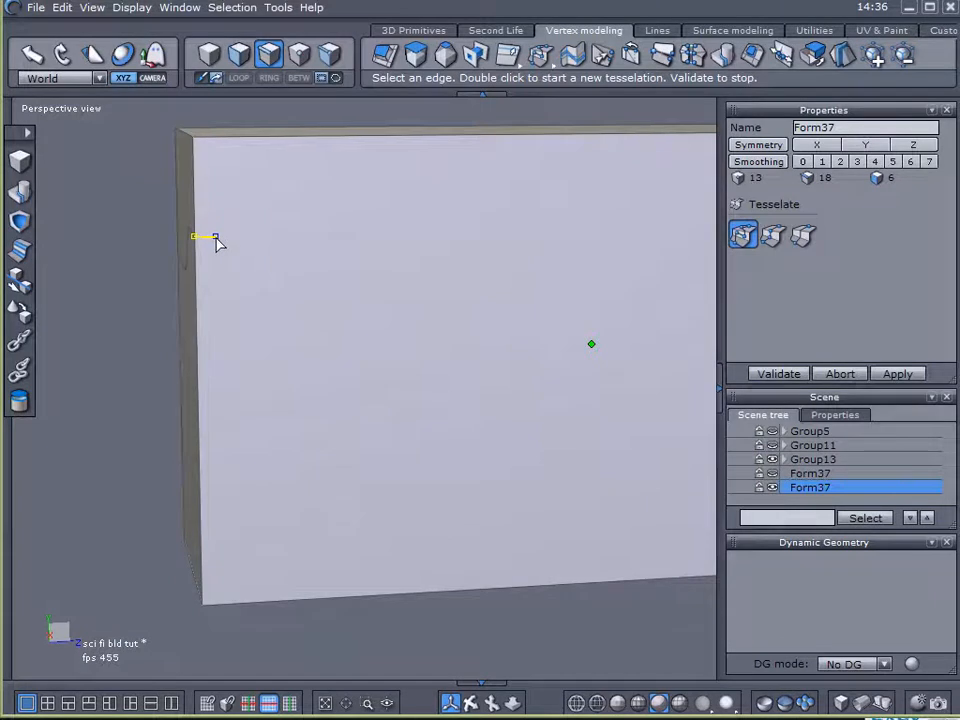
left_click(400, 234)
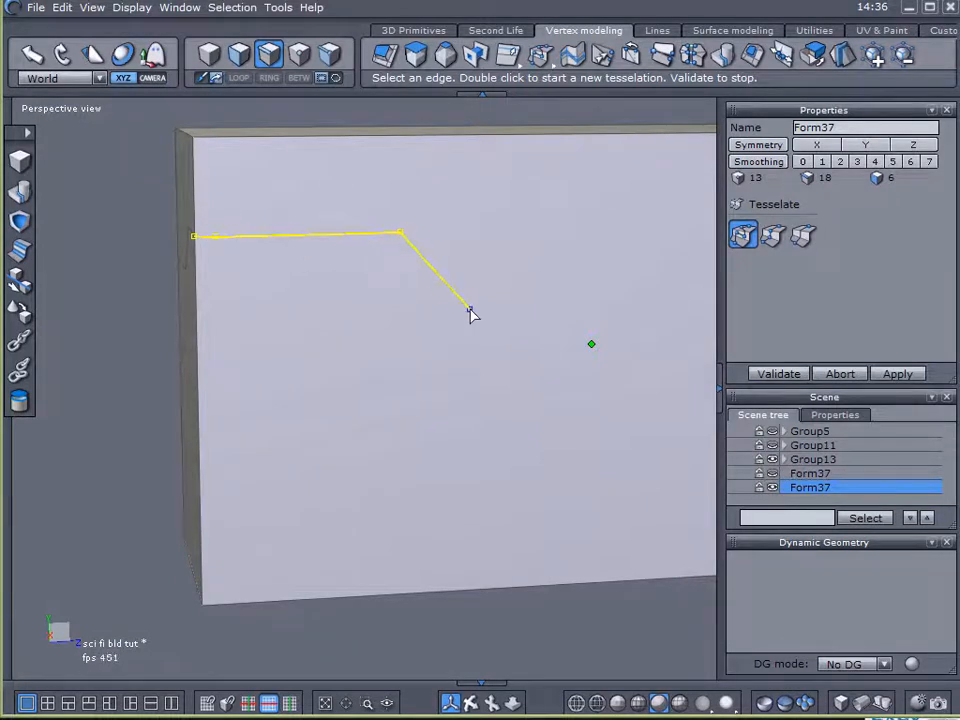
left_click(419, 265)
left_click_drag(535, 296, 517, 297, "alt")
middle_click_drag(517, 297, 476, 297)
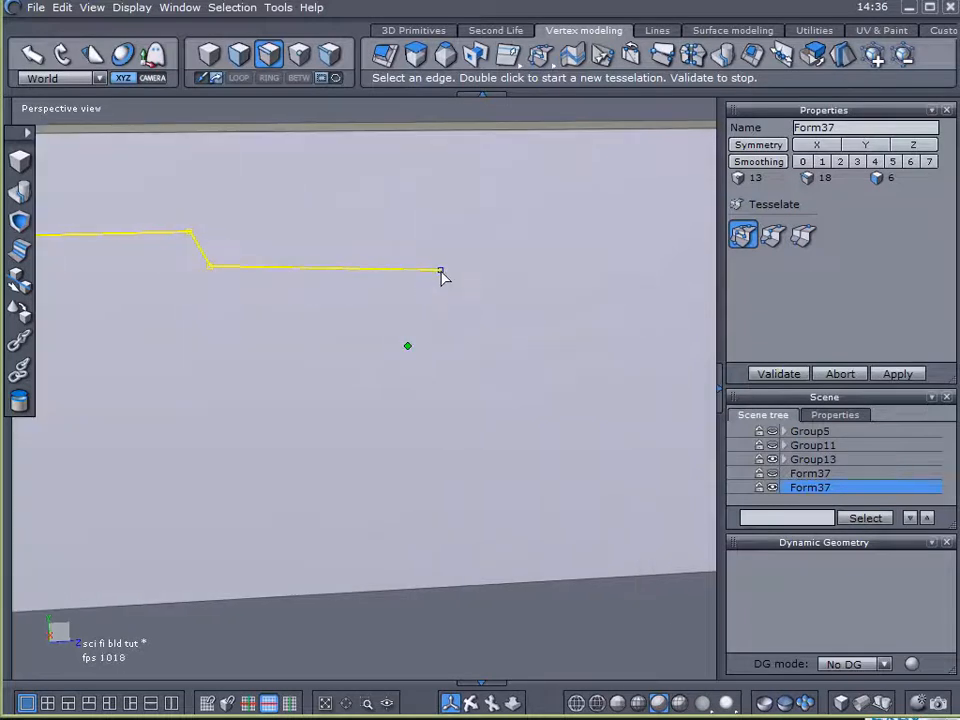
left_click(368, 266)
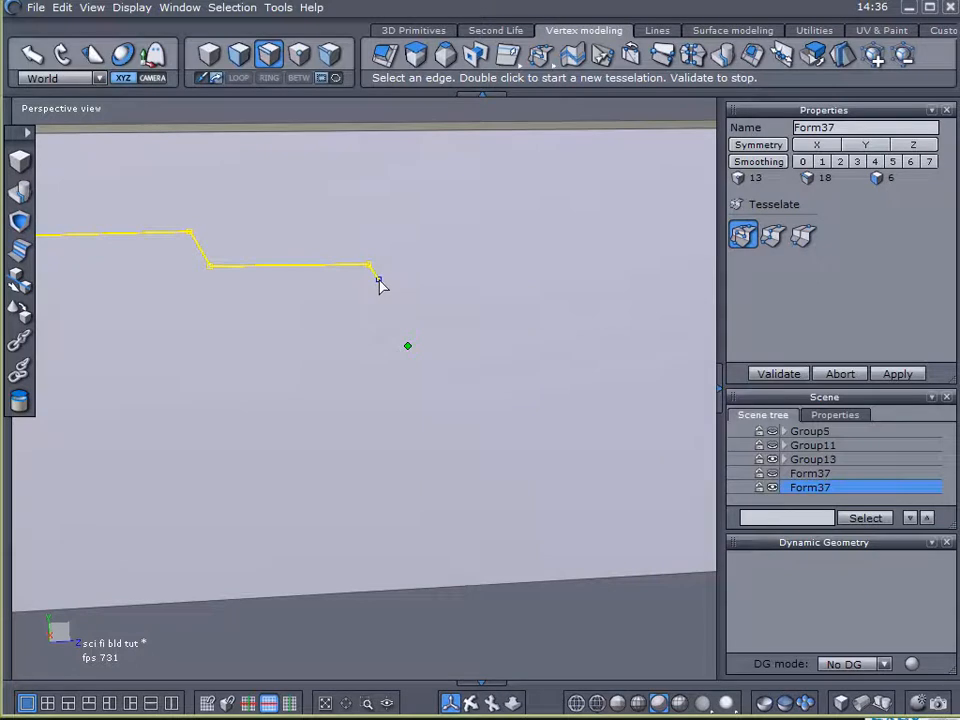
left_click(386, 287)
middle_click_drag(681, 311, 525, 302)
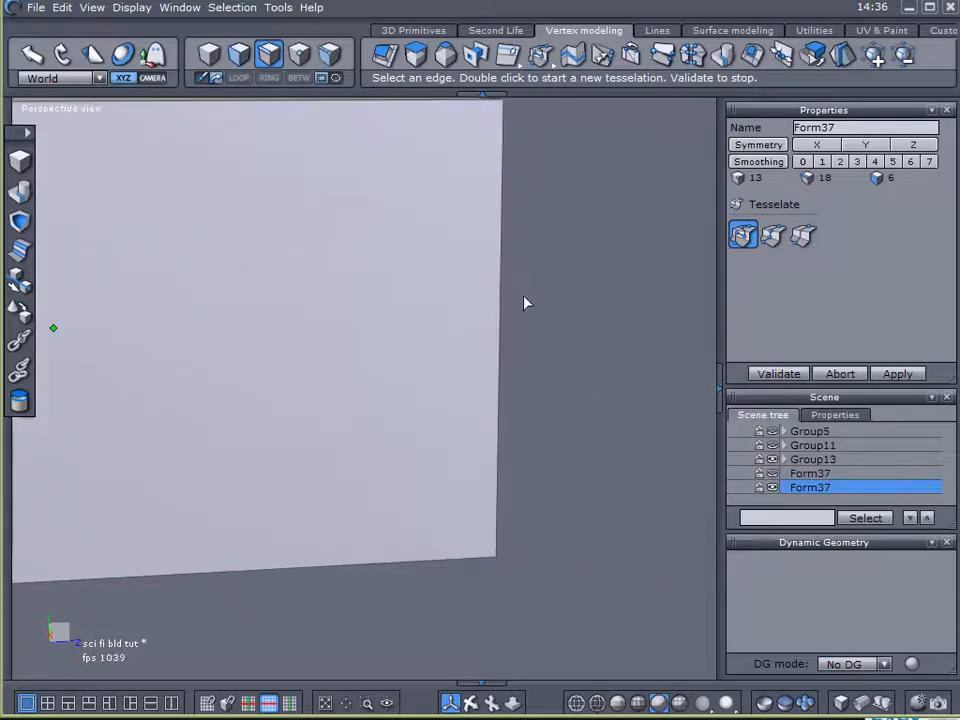
left_click(459, 250)
middle_click_drag(461, 250, 509, 264)
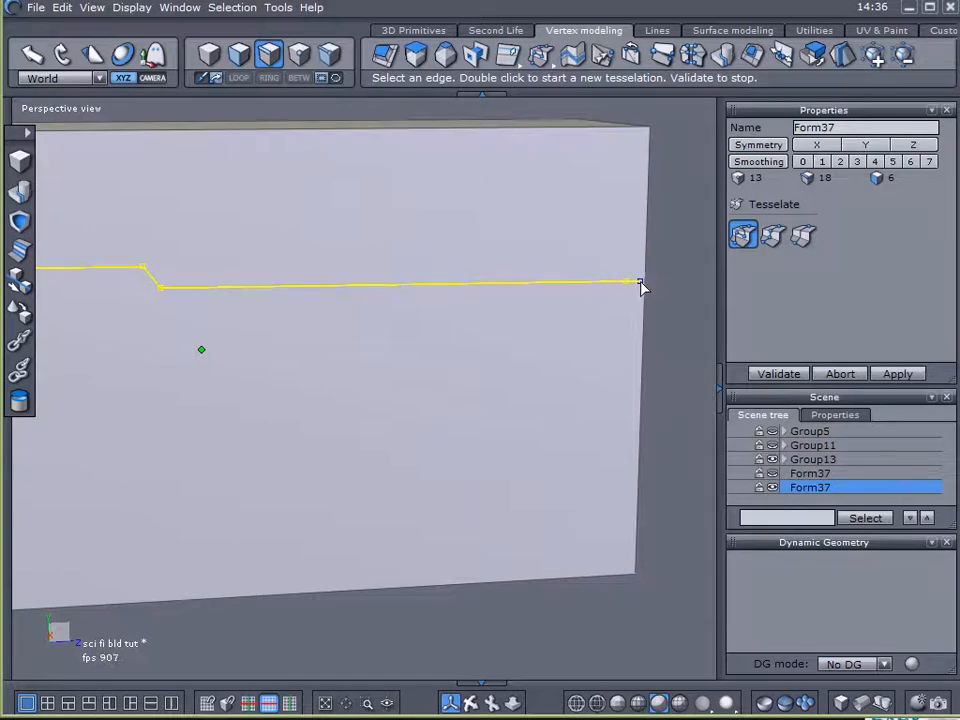
Step: Continue the cut across the opposite end face: short level run, small step down, level run, steep rise, then level to the open edge; validate
middle_click_drag(645, 284, 316, 320)
middle_click_drag(252, 394, 439, 364)
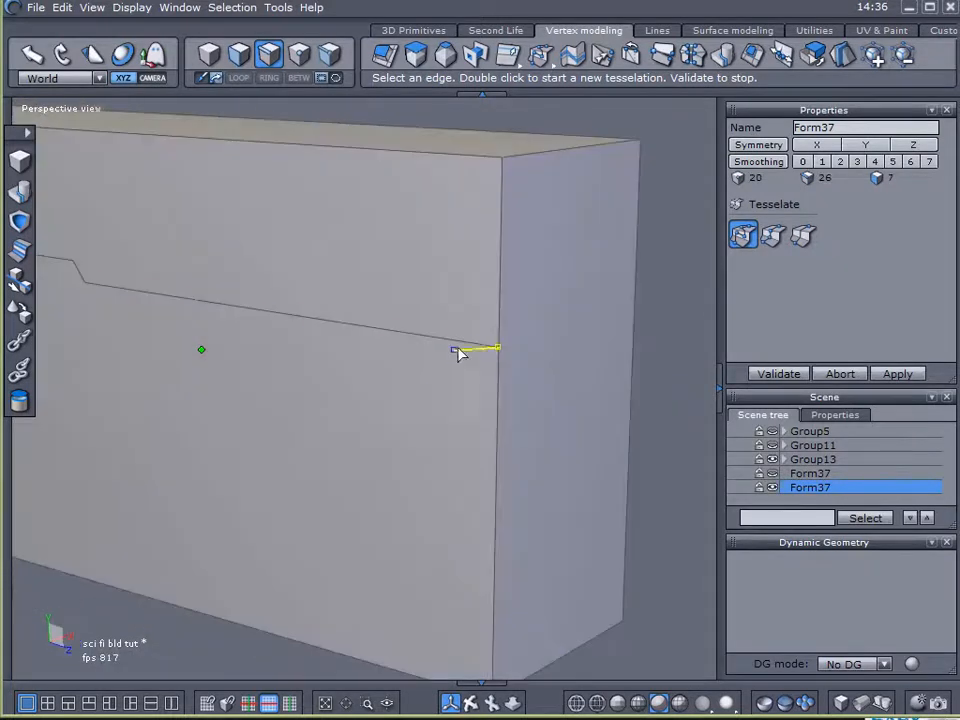
left_click(494, 347)
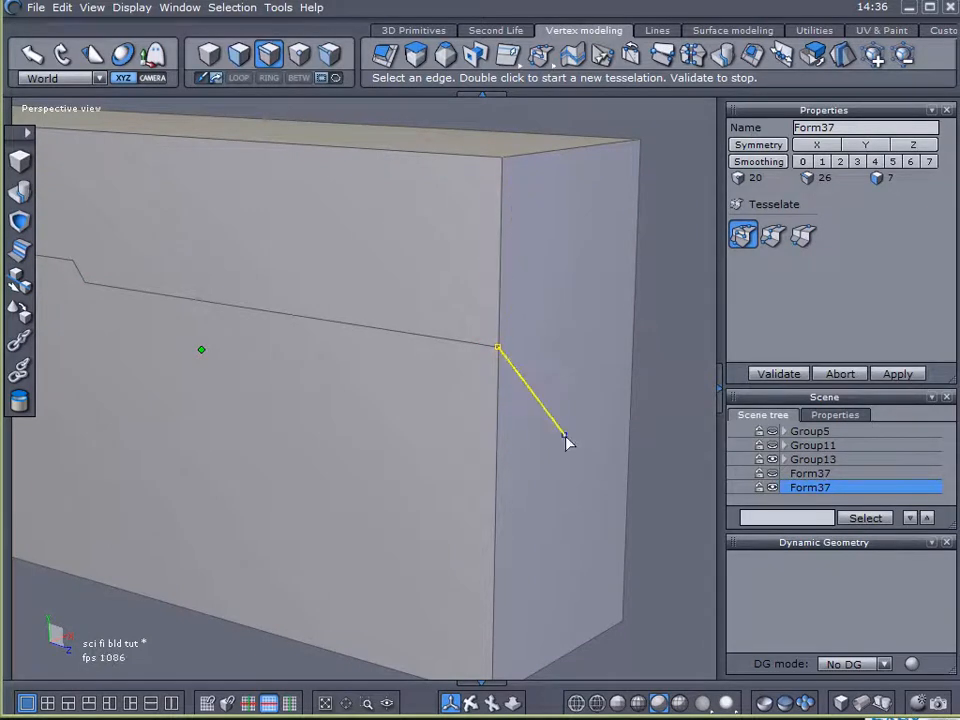
middle_click_drag(566, 441, 439, 441)
middle_click_drag(356, 409, 333, 414)
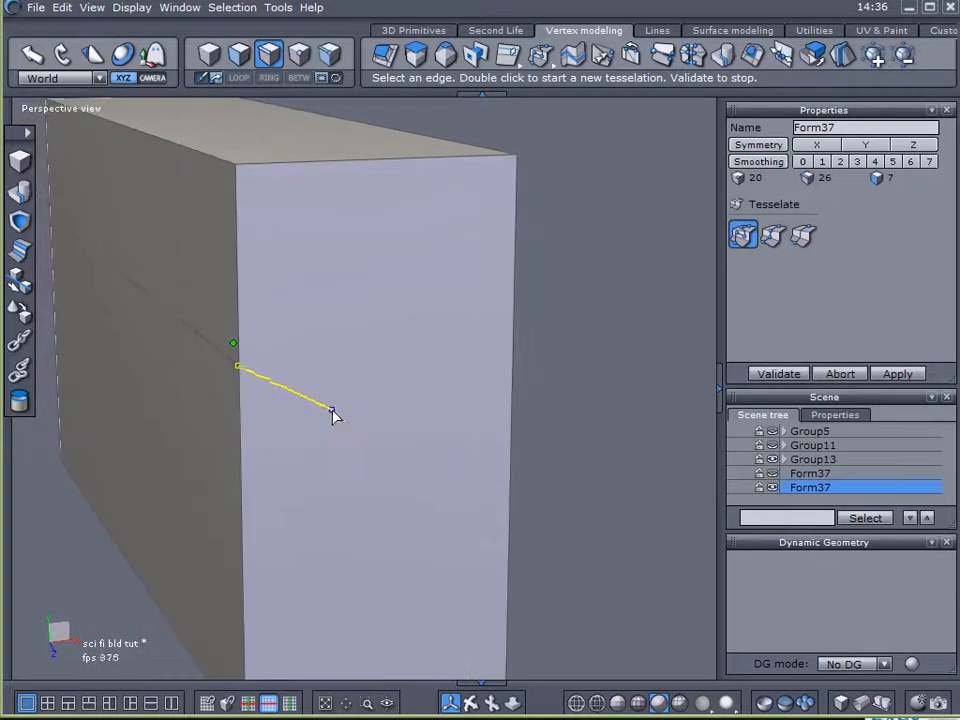
left_click(261, 367)
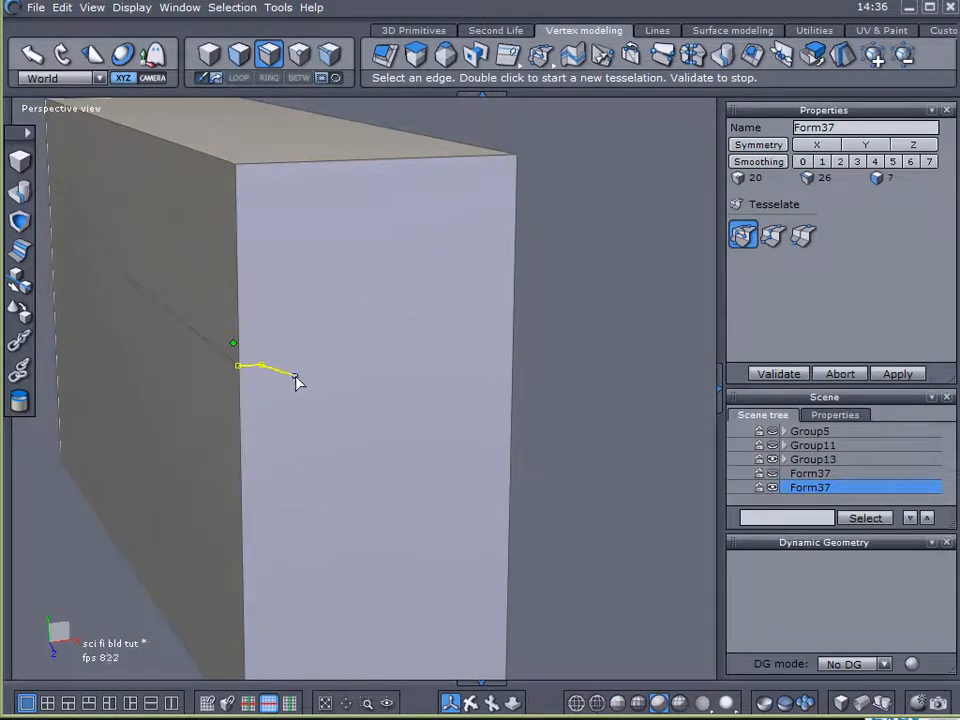
left_click(282, 381)
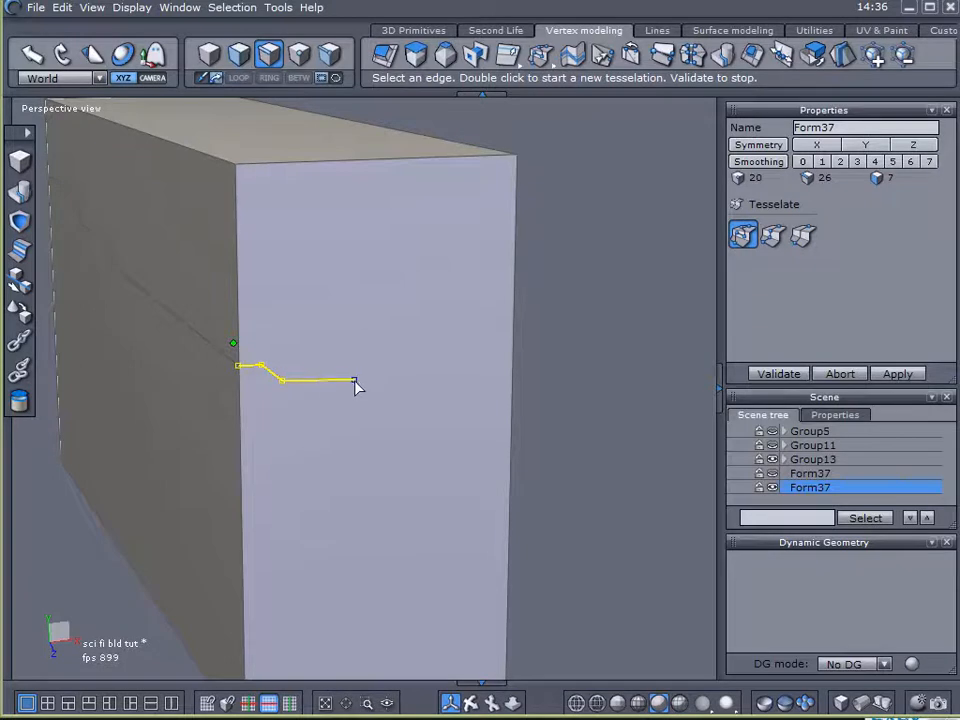
left_click(357, 380)
left_click(417, 271)
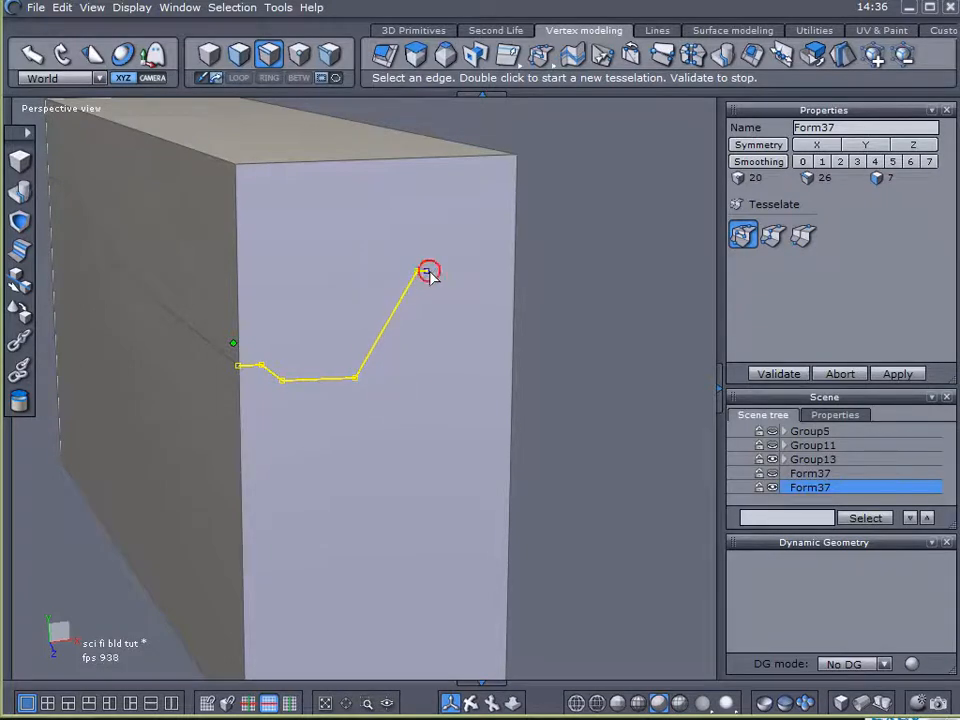
left_click(517, 269)
left_click(779, 373)
Step: In point mode, copy the Y position value 2.108 from the vertex at the lower bend of the first end face's line
middle_click_drag(364, 386, 551, 379)
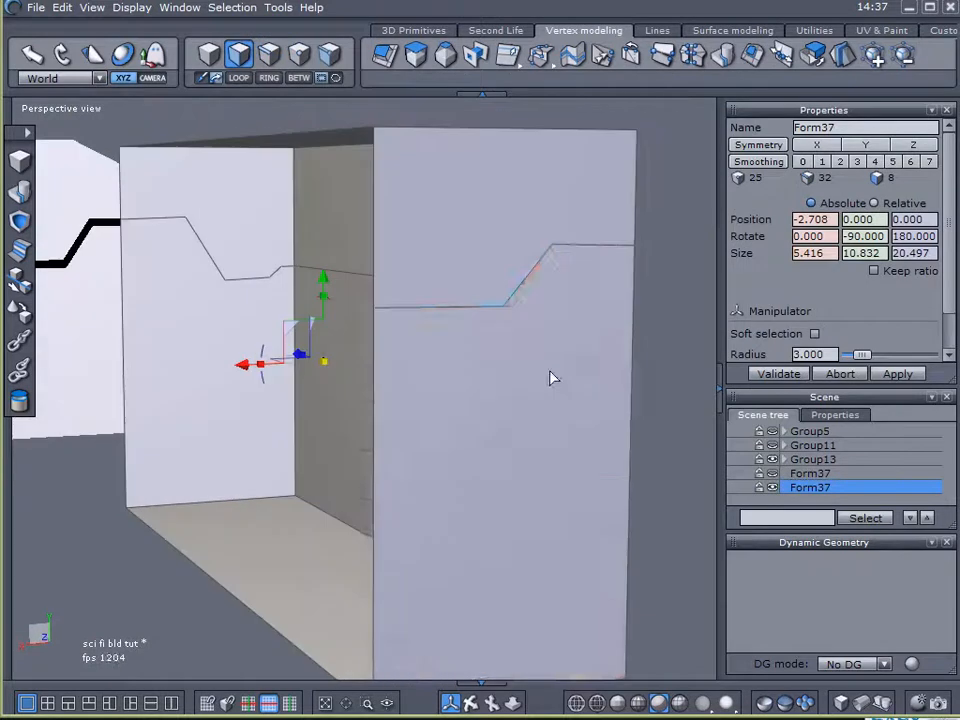
left_click(297, 58)
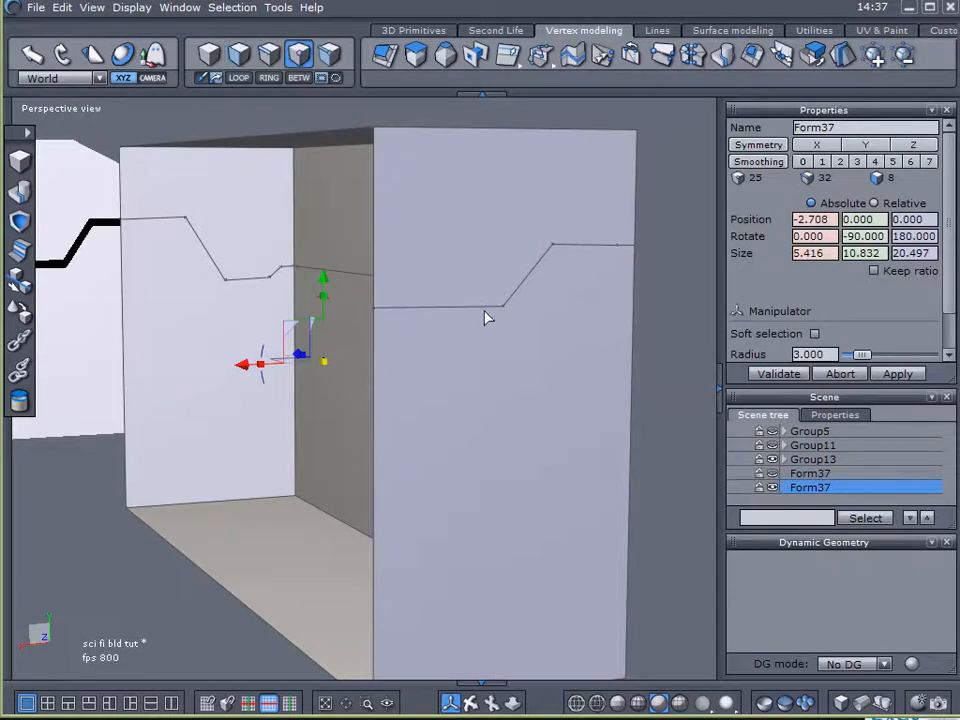
scroll(472, 345, "up", 5)
middle_click_drag(469, 335, 457, 371)
mouse_move(457, 371)
right_mouse_down()
mouse_move(409, 384)
mouse_move(461, 386)
mouse_move(449, 389)
right_mouse_up()
right_click_drag(370, 503, 406, 475)
scroll(408, 474, "down", 4)
scroll(430, 463, "up", 1)
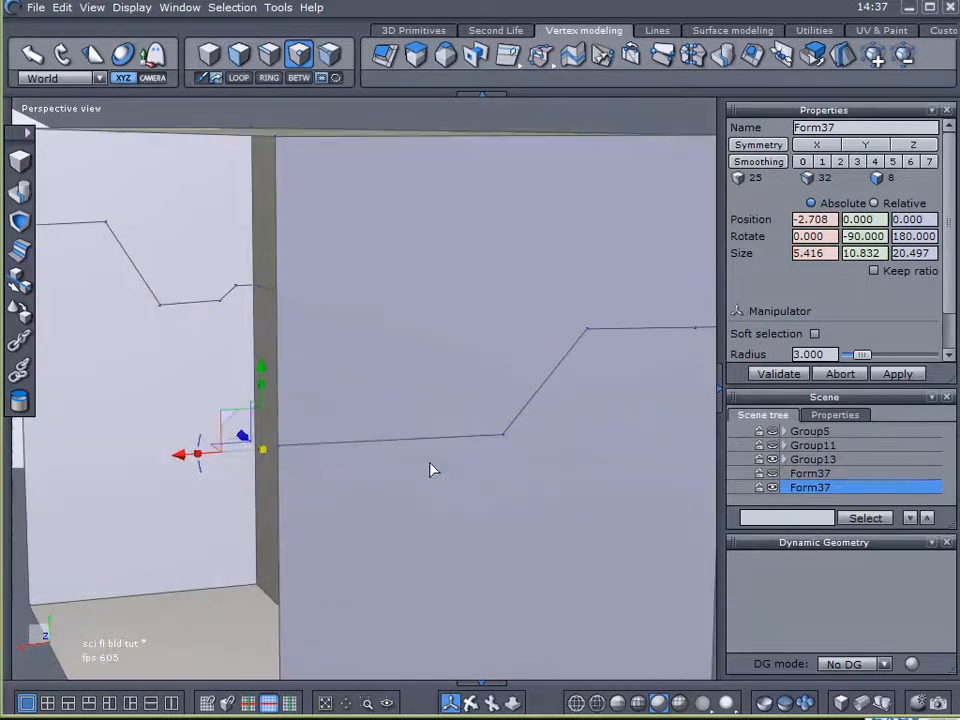
left_click(504, 437)
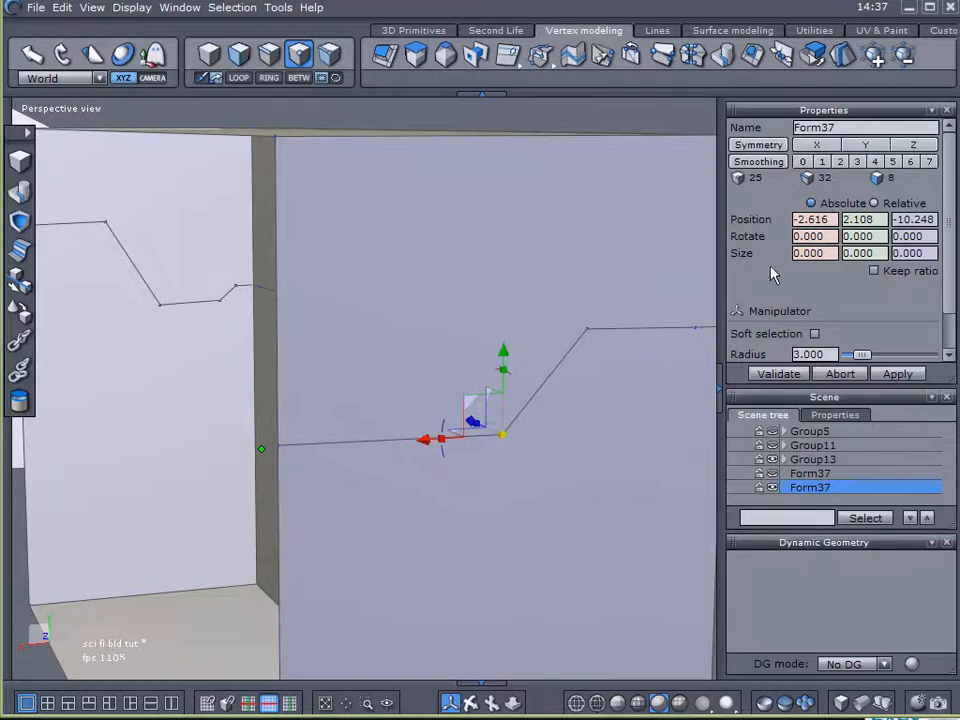
left_click_drag(876, 219, 836, 219)
right_click(848, 219)
left_click(870, 271)
right_click_drag(628, 379, 597, 363)
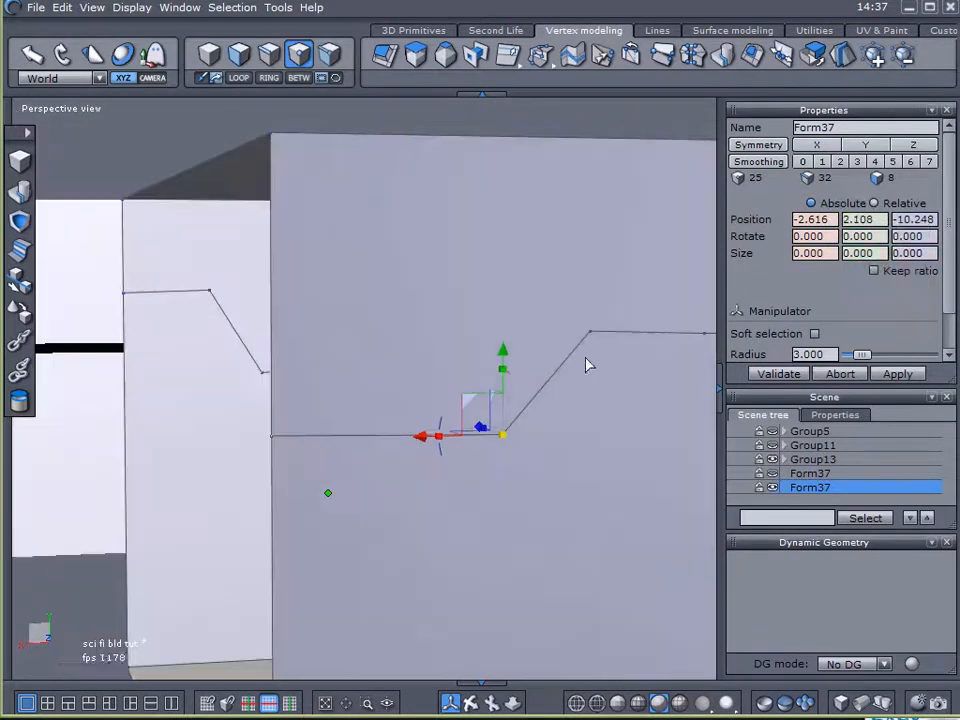
Step: Level the lower segment by pasting 2.108 as the Y position of the line's vertex on the open edge
mouse_move(501, 352)
left_mouse_down()
mouse_move(484, 389)
mouse_move(512, 340)
left_mouse_up()
key("ctrl+z")
left_click(273, 438)
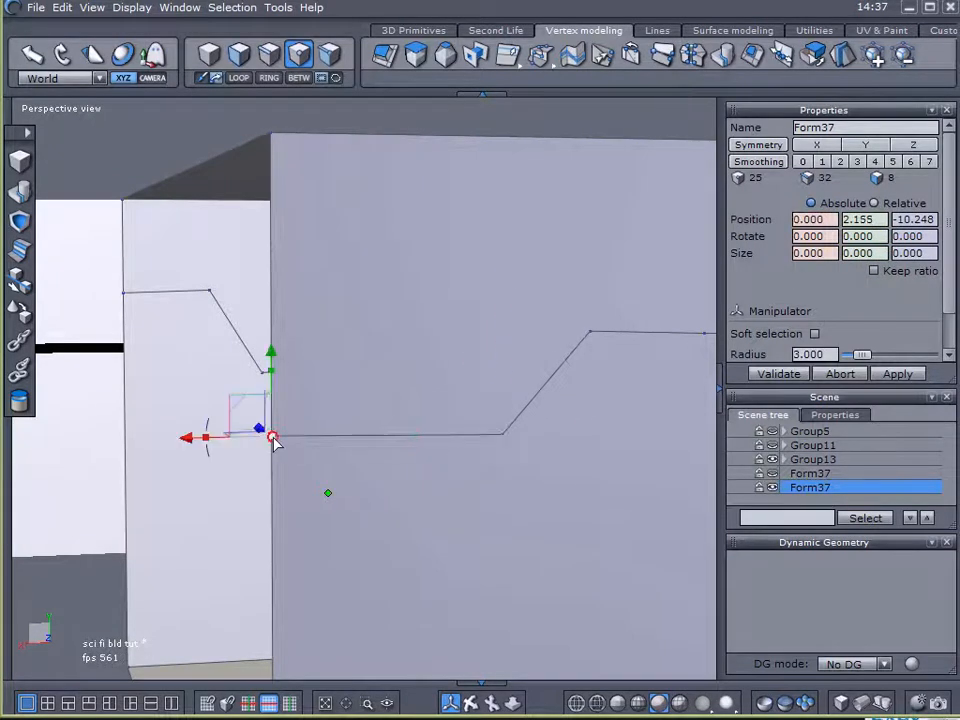
double_click(877, 220)
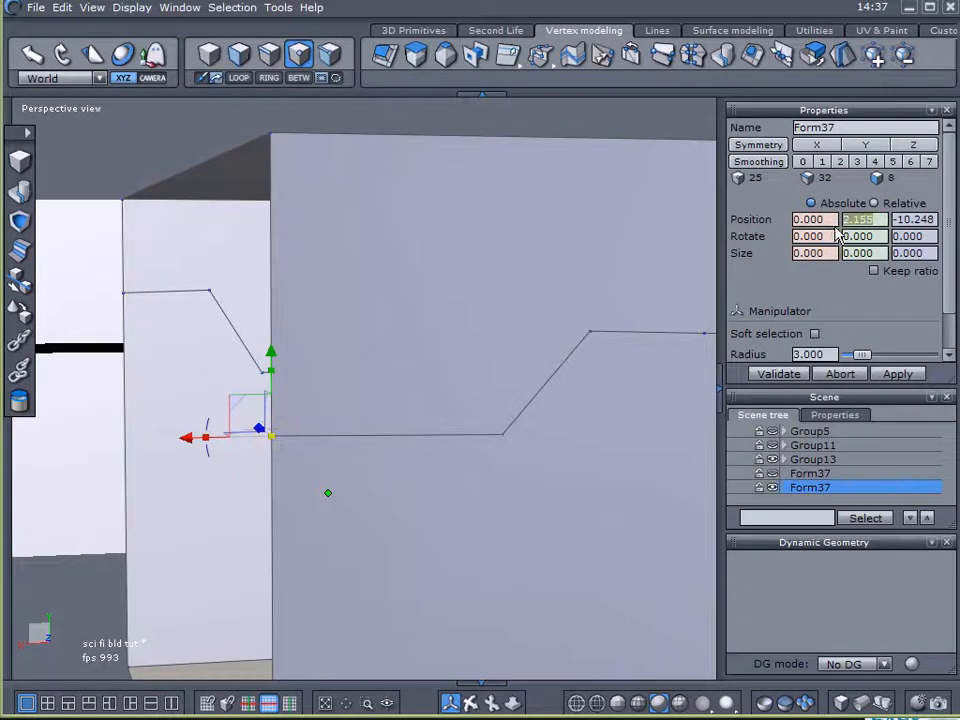
key("BackSpace")
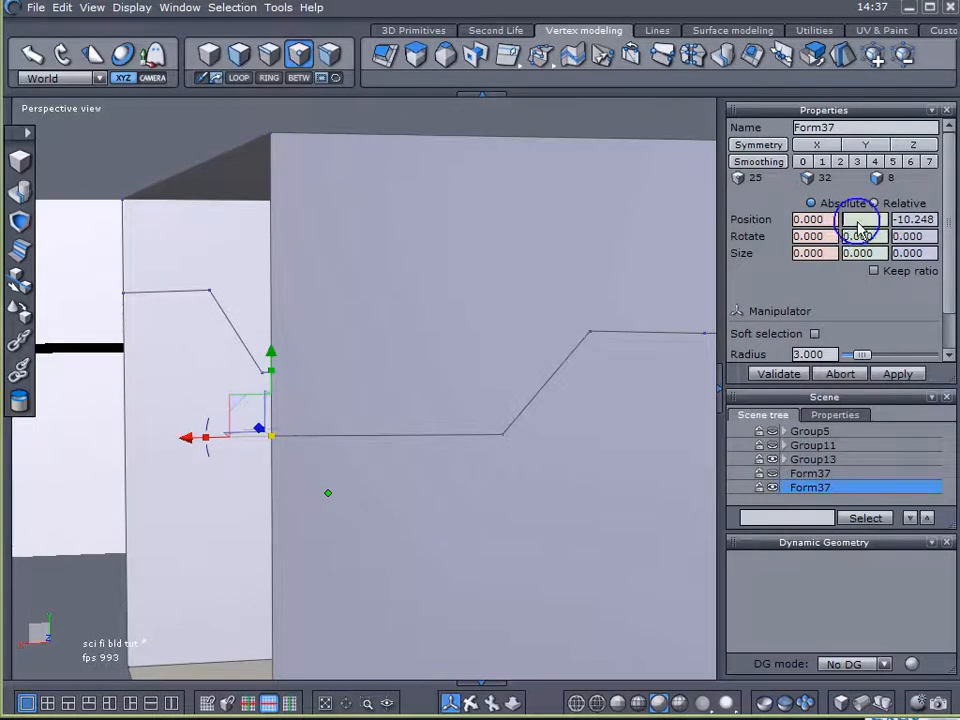
right_click(855, 219)
left_click(887, 287)
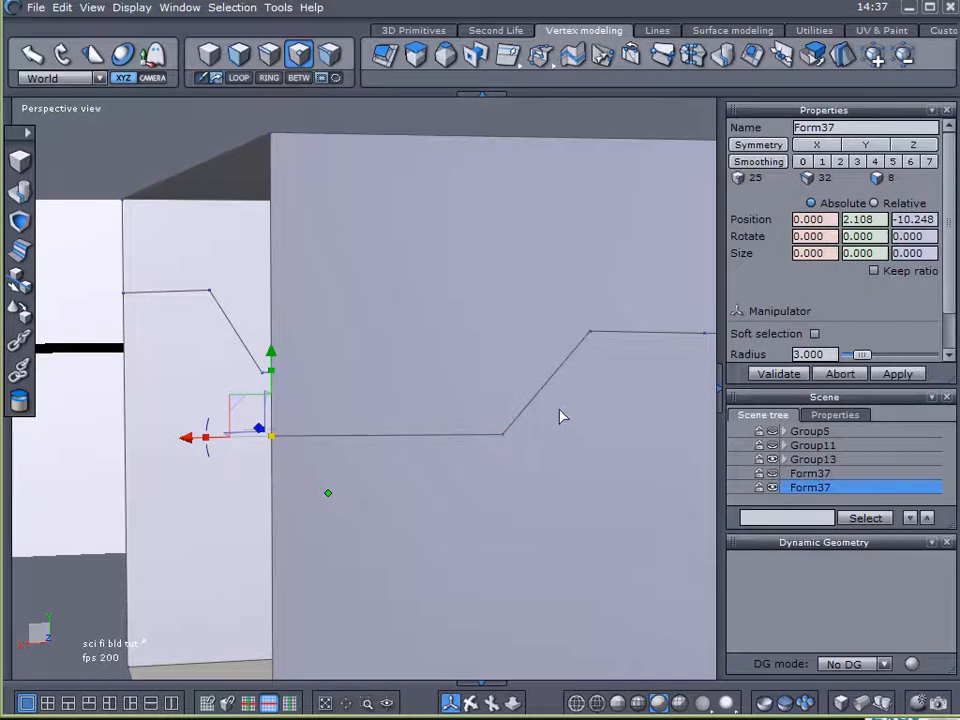
key("Return")
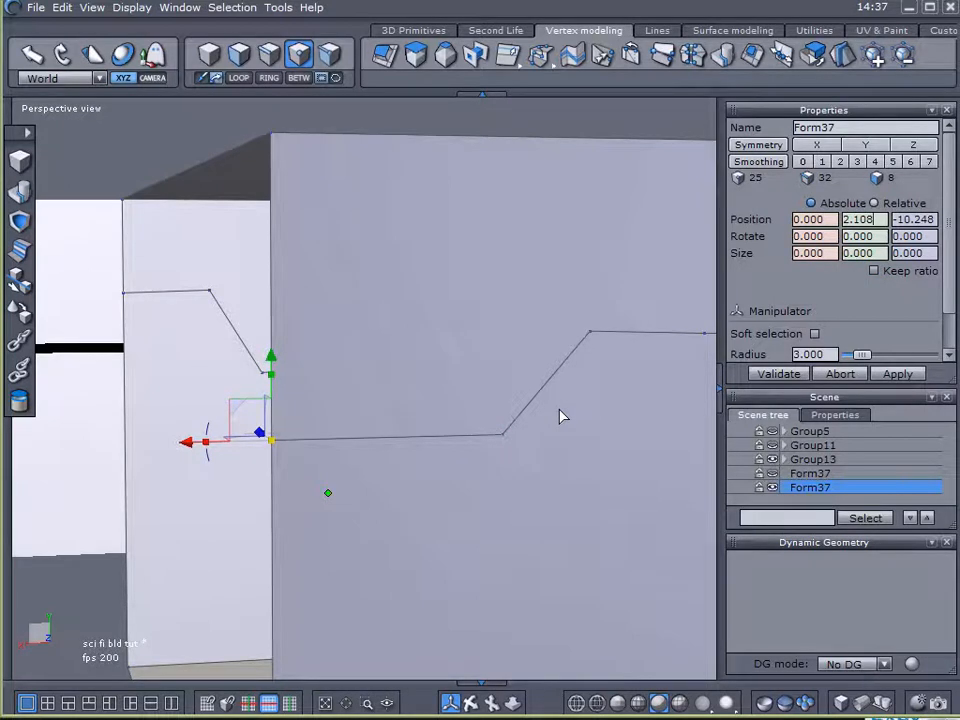
Step: Copy the Y position value 3.213 from the line's vertex on the outer corner edge of the same end face
left_click(503, 438)
right_click_drag(527, 519, 437, 465)
right_click_drag(352, 310, 344, 353)
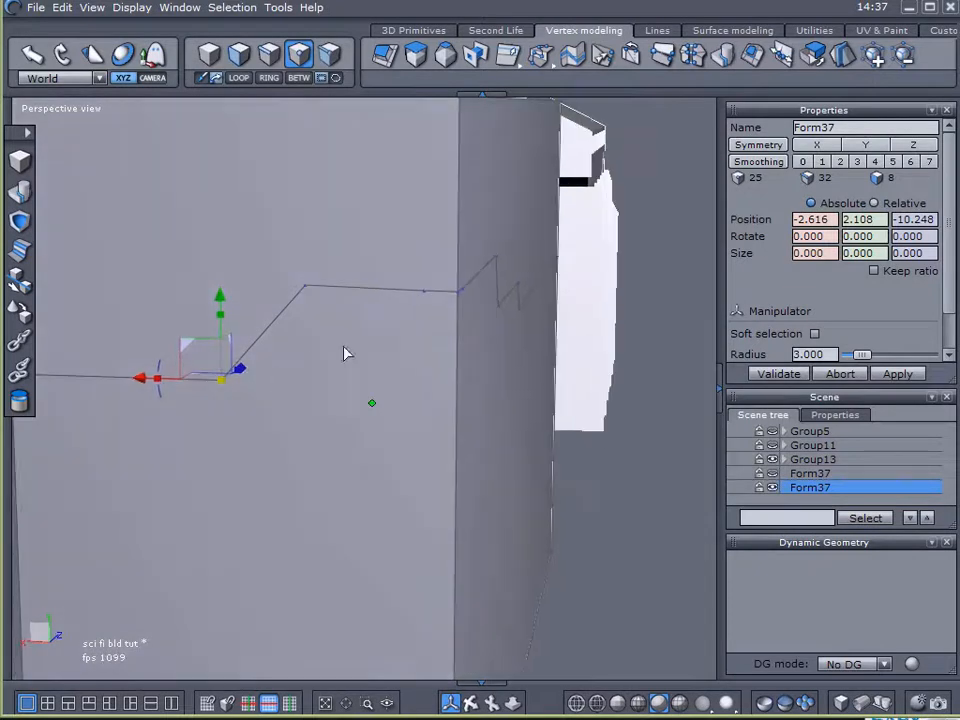
left_click(457, 292)
right_click_drag(457, 292, 366, 381)
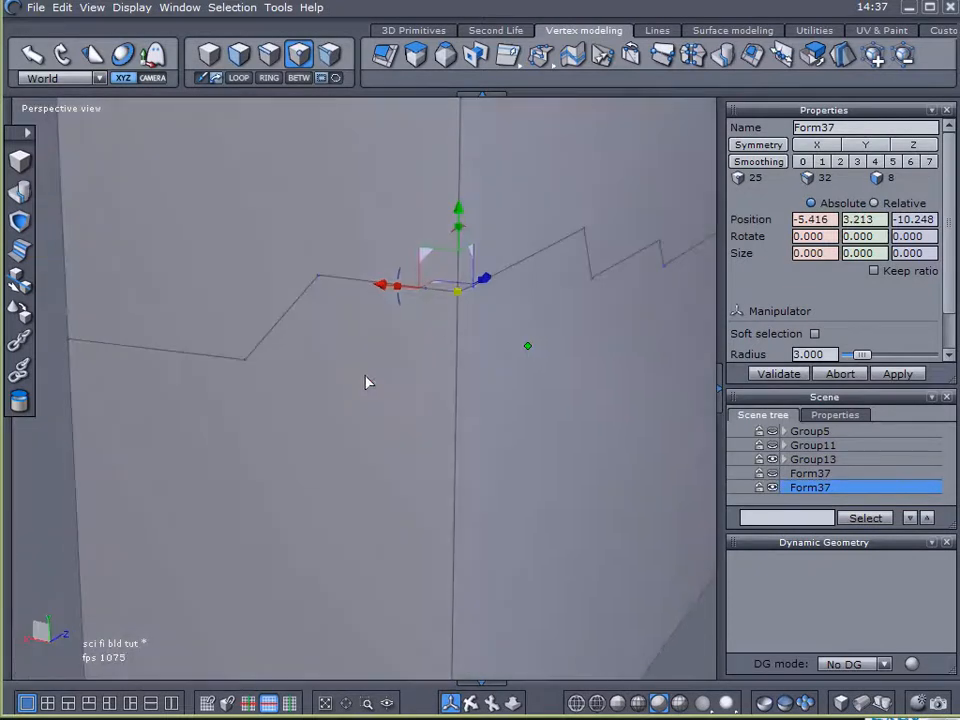
double_click(883, 219)
right_click(856, 221)
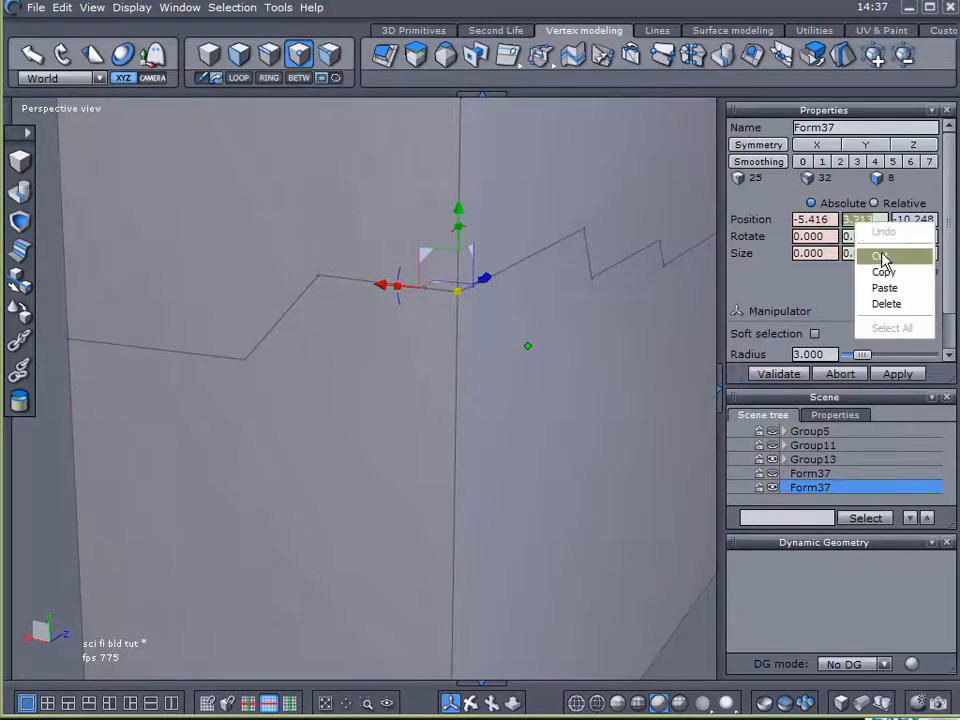
left_click(885, 273)
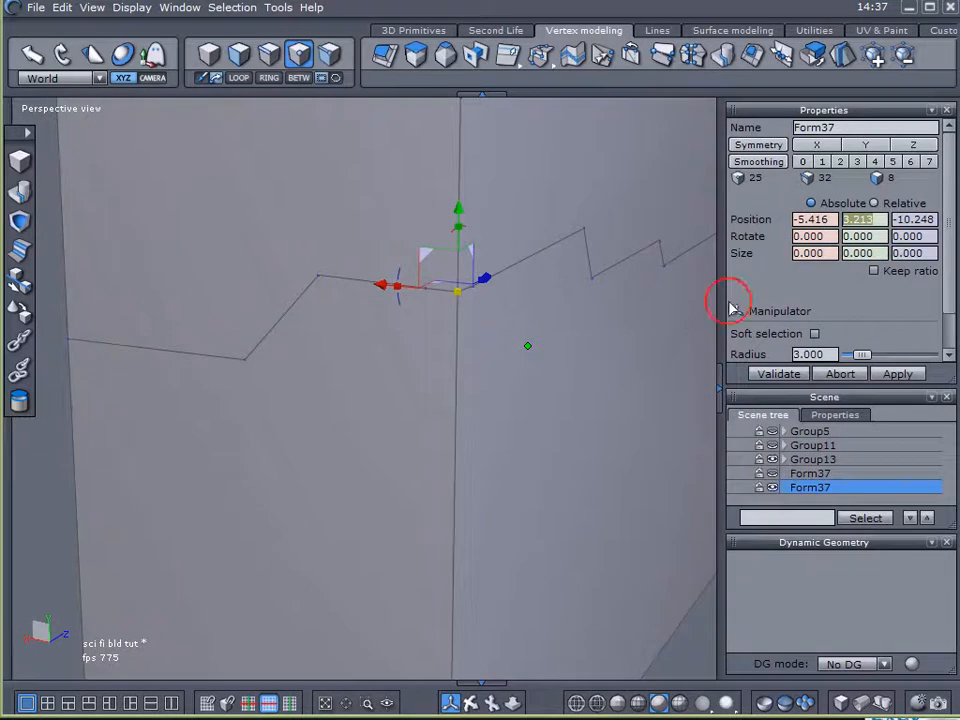
Step: Level the upper segment by pasting 3.213 as the Y position of the vertex beside the corner and the upper bend vertex
left_click(427, 292)
left_click(876, 219)
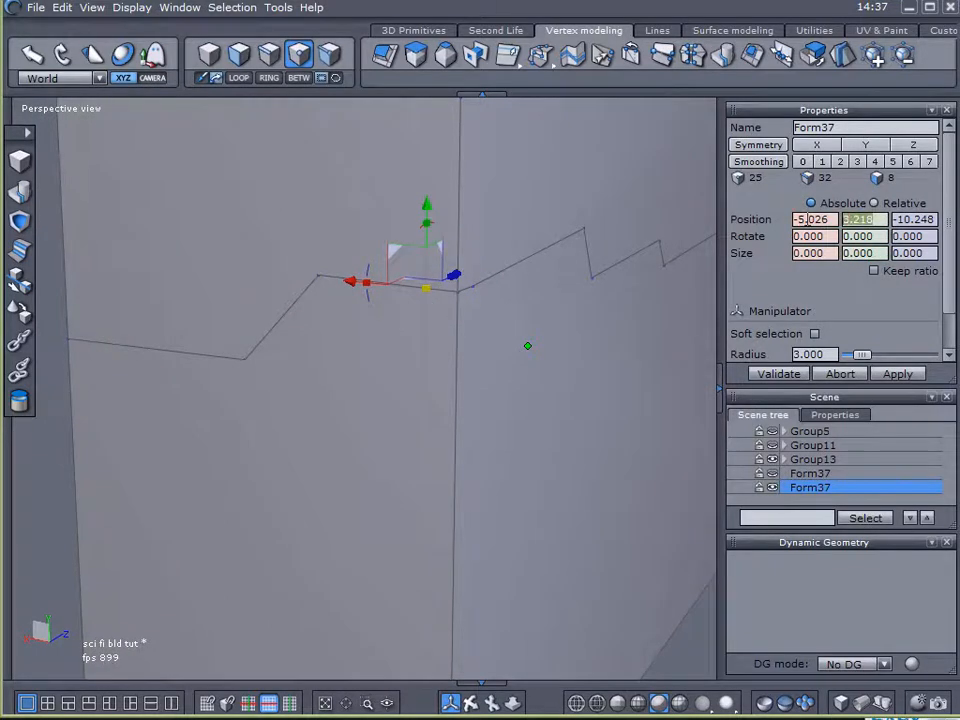
right_click(856, 216)
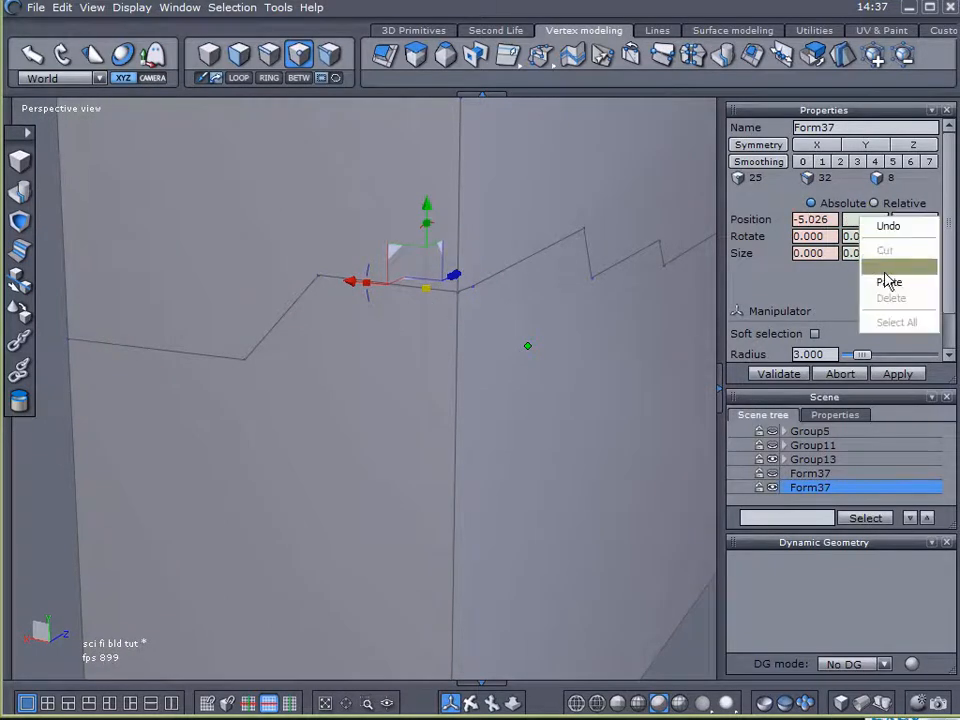
left_click(888, 283)
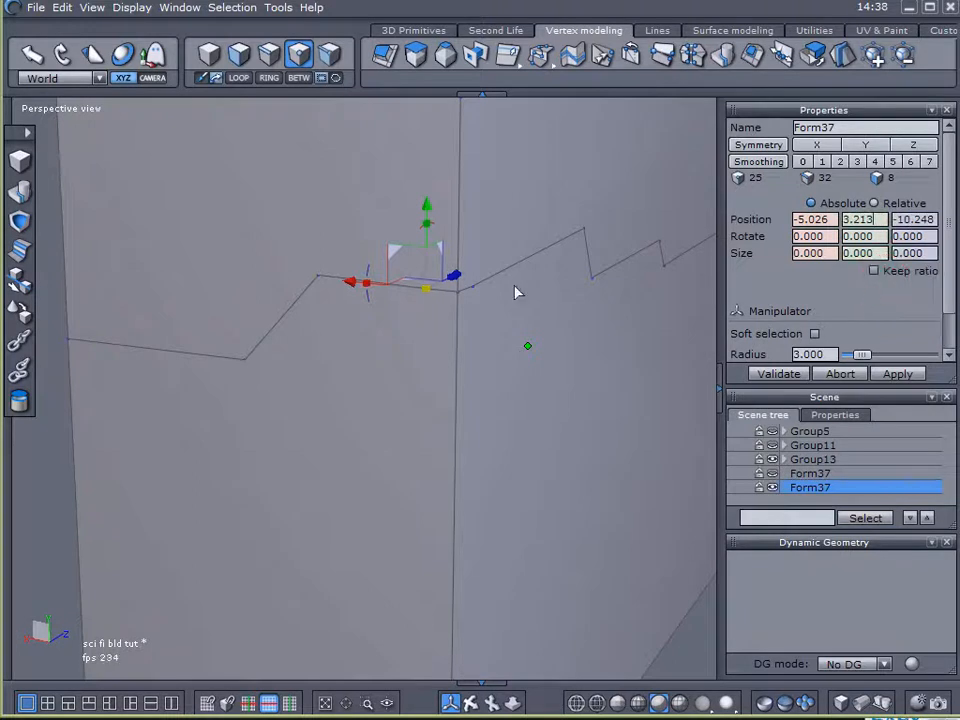
left_click(317, 275)
left_click_drag(876, 219, 636, 225)
key("BackSpace")
right_click(848, 219)
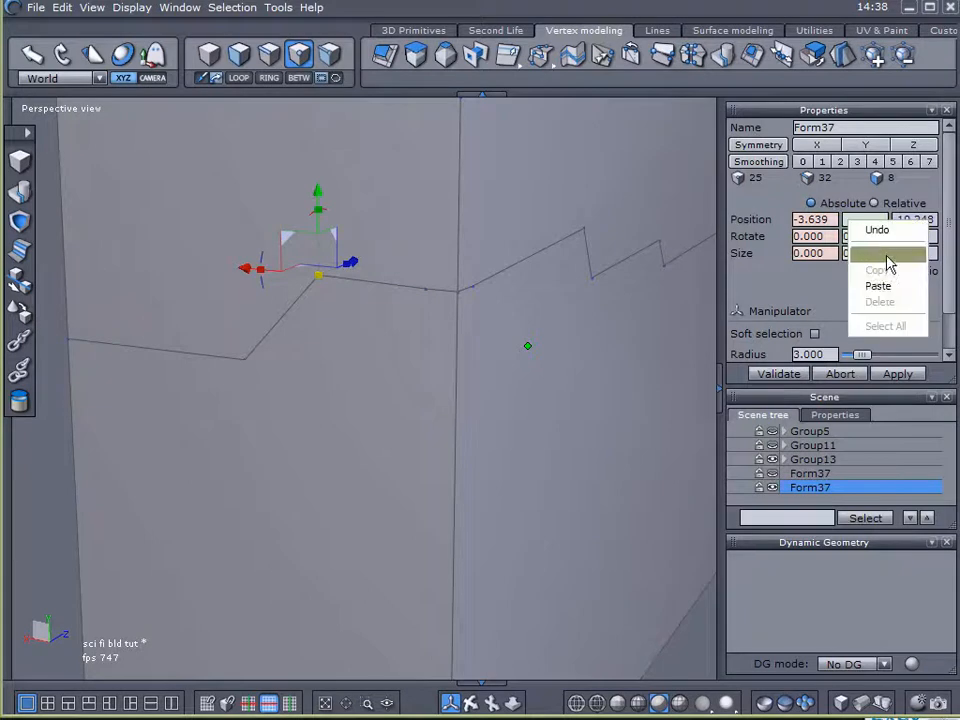
left_click(892, 288)
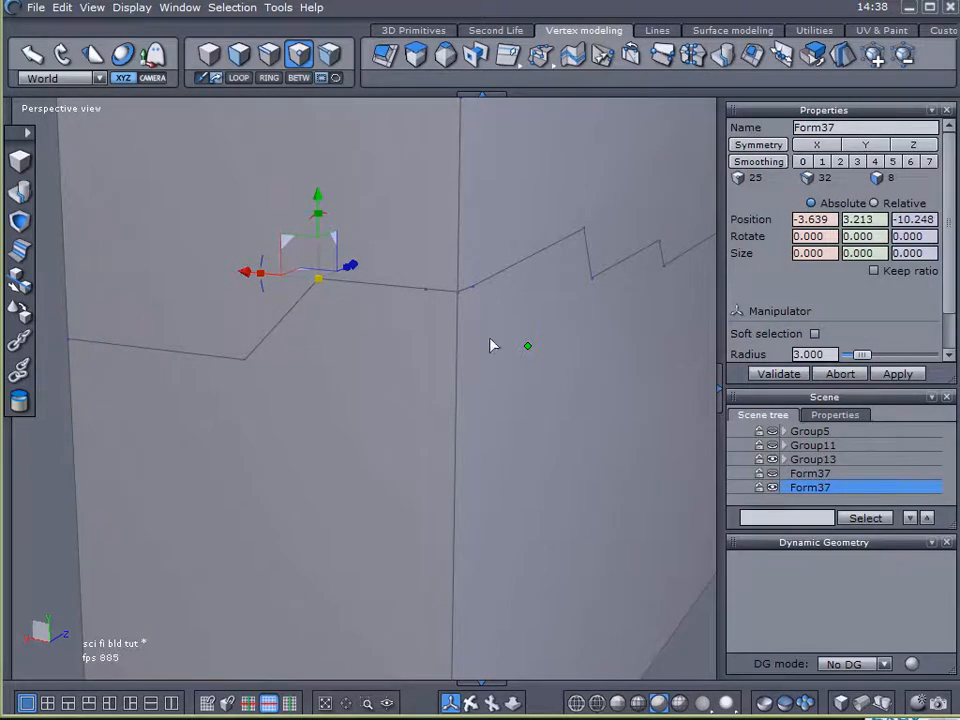
Step: Mirror the half box across its open centre plane with the Symmetry tool to produce the opposite half
middle_click_drag(494, 372, 241, 437)
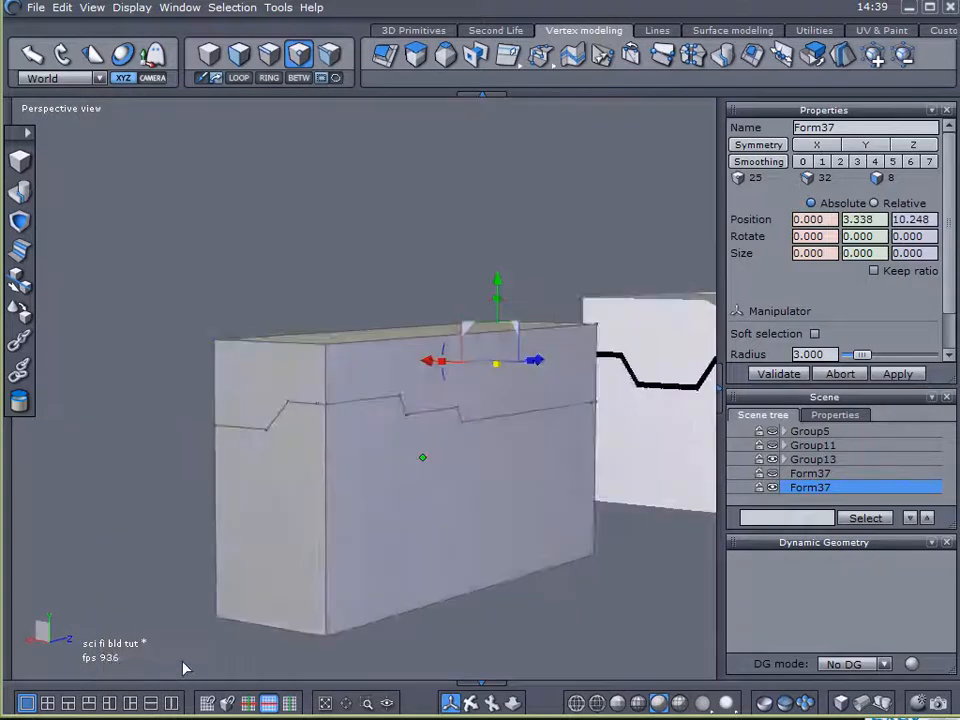
middle_click_drag(184, 668, 324, 672)
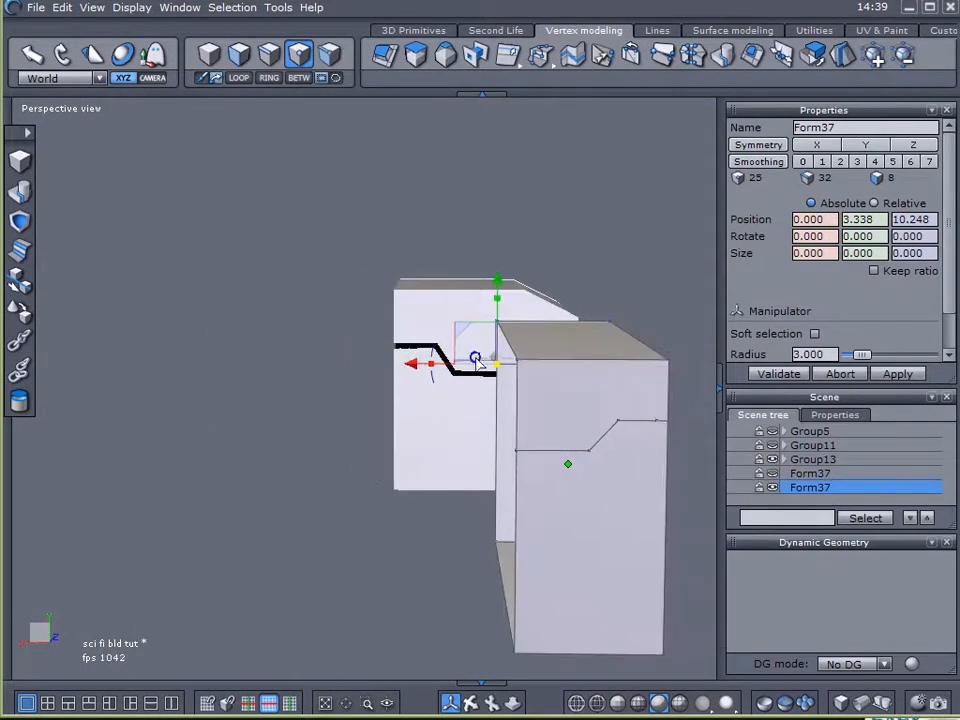
middle_click_drag(484, 370, 503, 287)
left_click(840, 57)
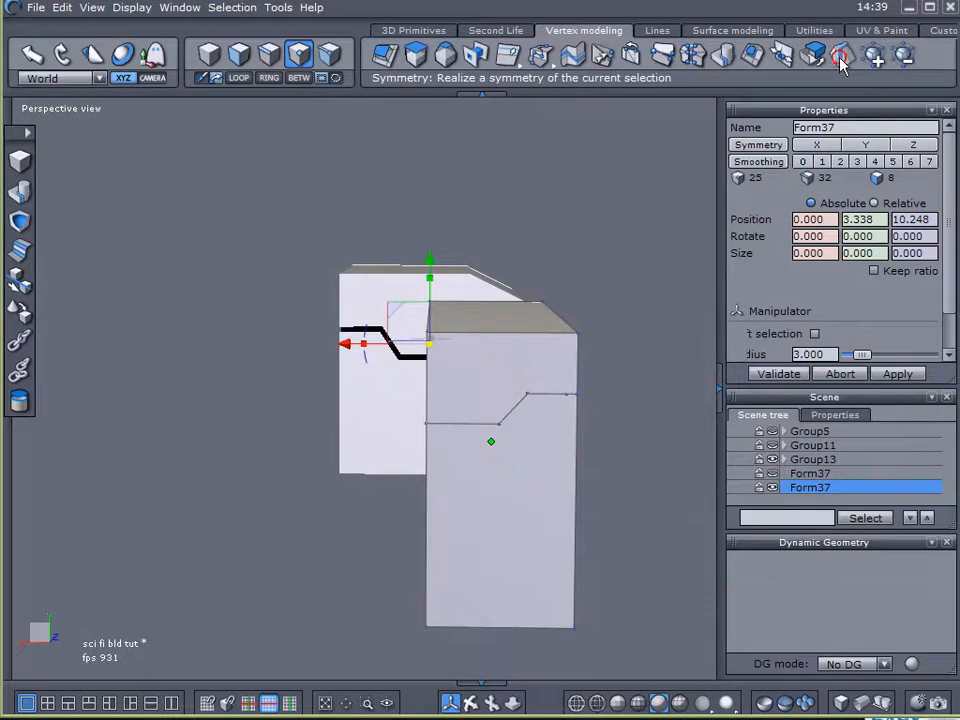
middle_click_drag(409, 246, 377, 323)
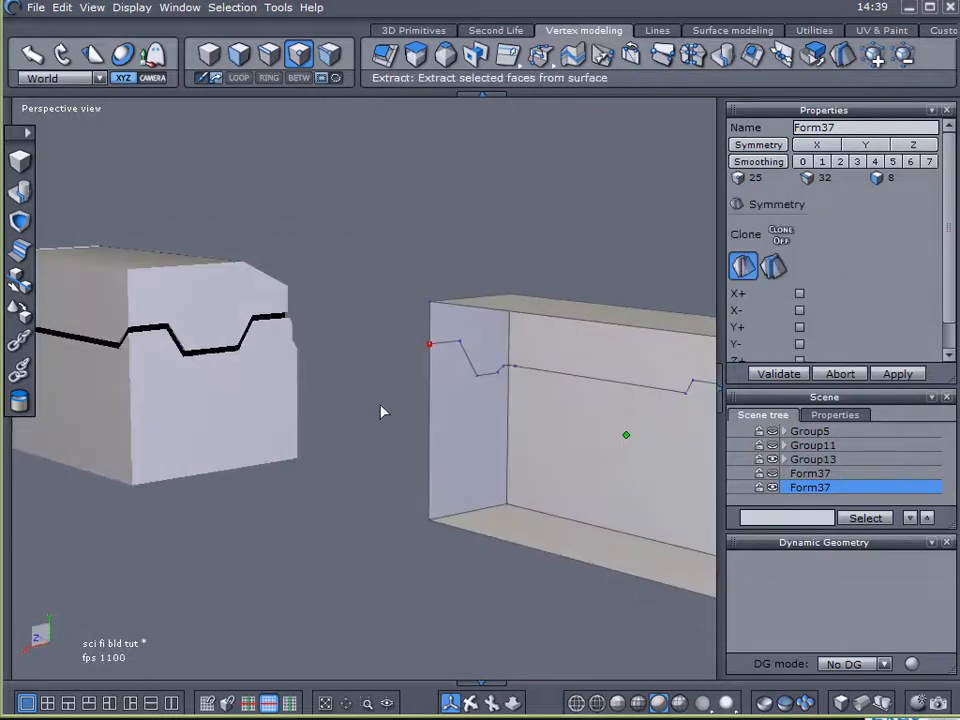
middle_click_drag(544, 448, 448, 422)
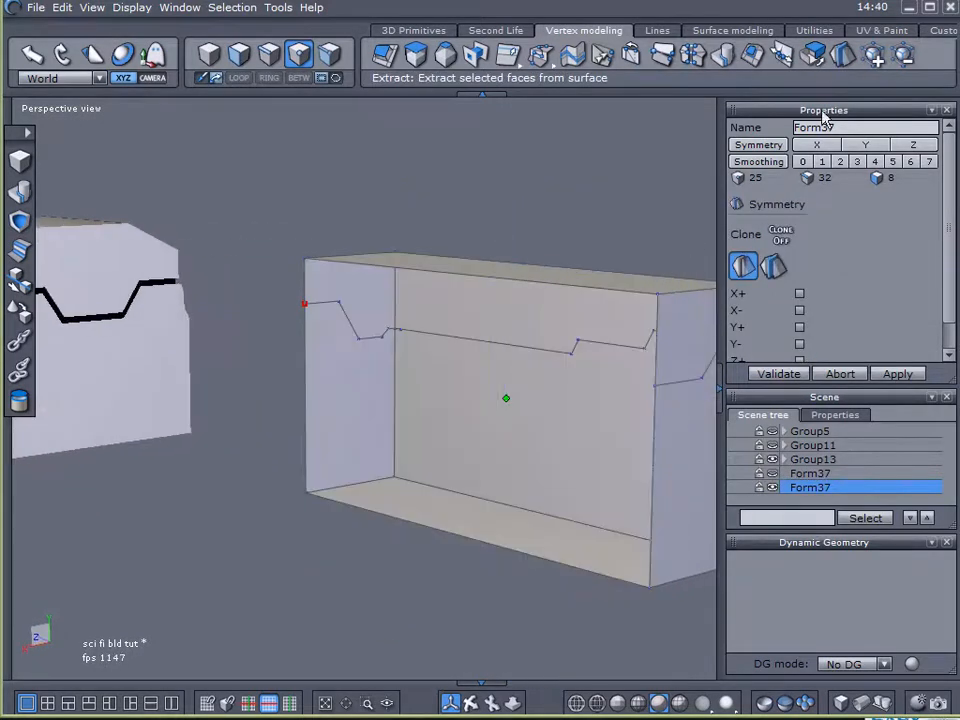
left_click(448, 52)
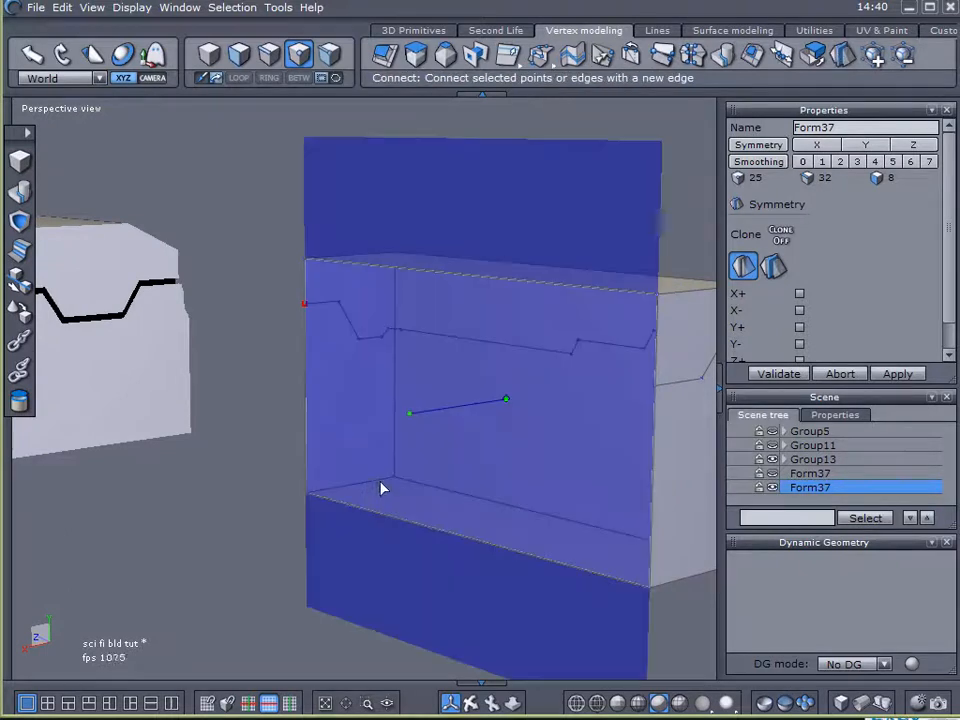
left_click(540, 406)
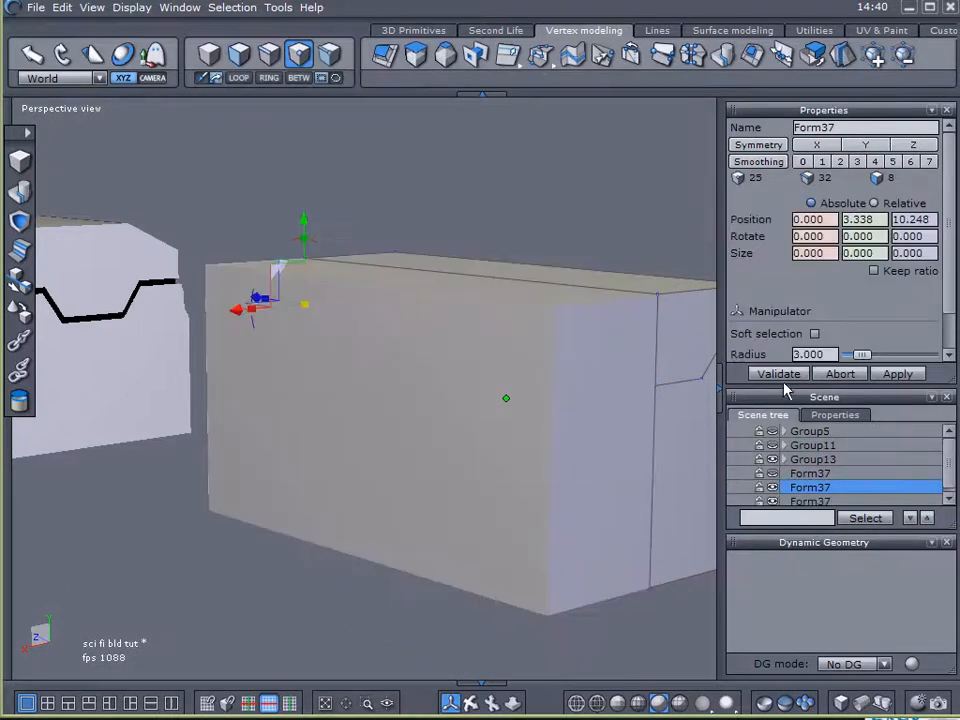
Step: Select both building halves in the scene tree and weld them into a single object
middle_click_drag(634, 486, 481, 515)
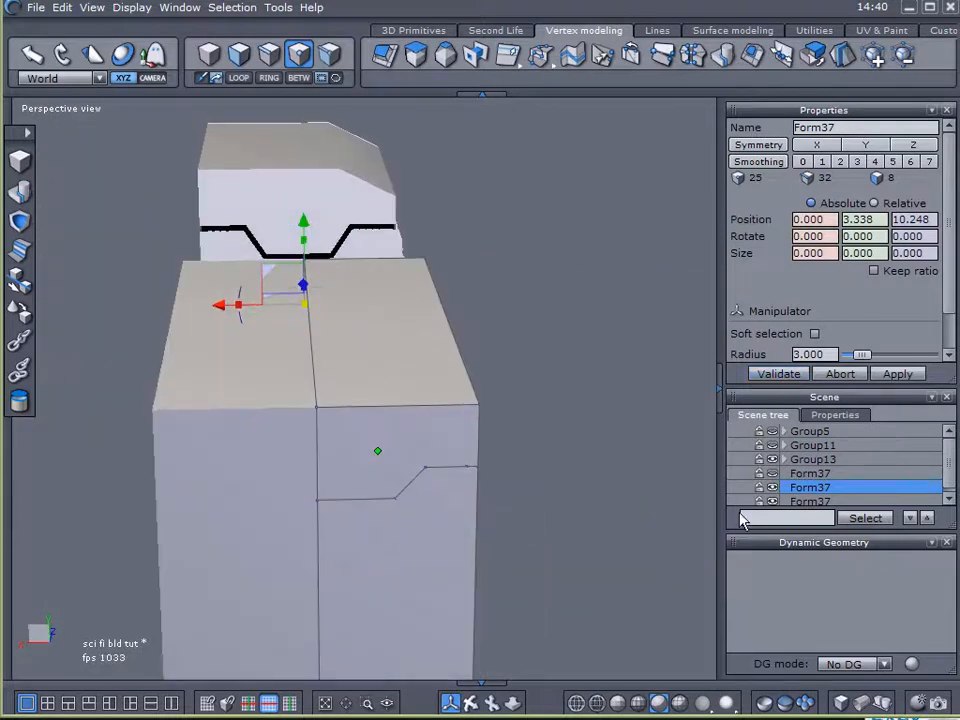
left_click(931, 543)
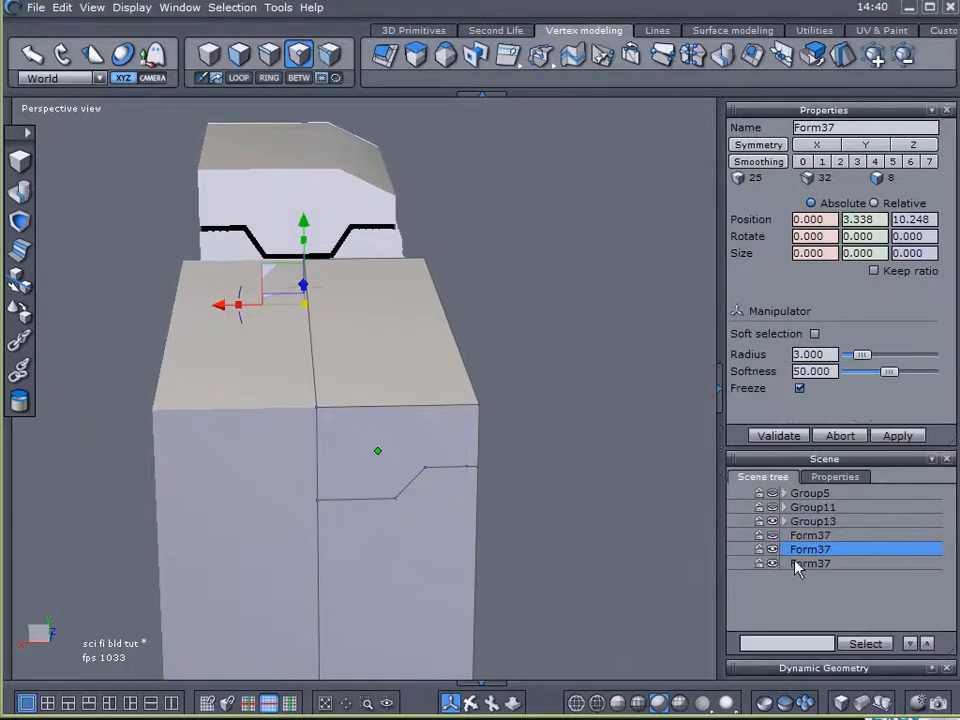
left_click(786, 566)
left_click(785, 552, "shift")
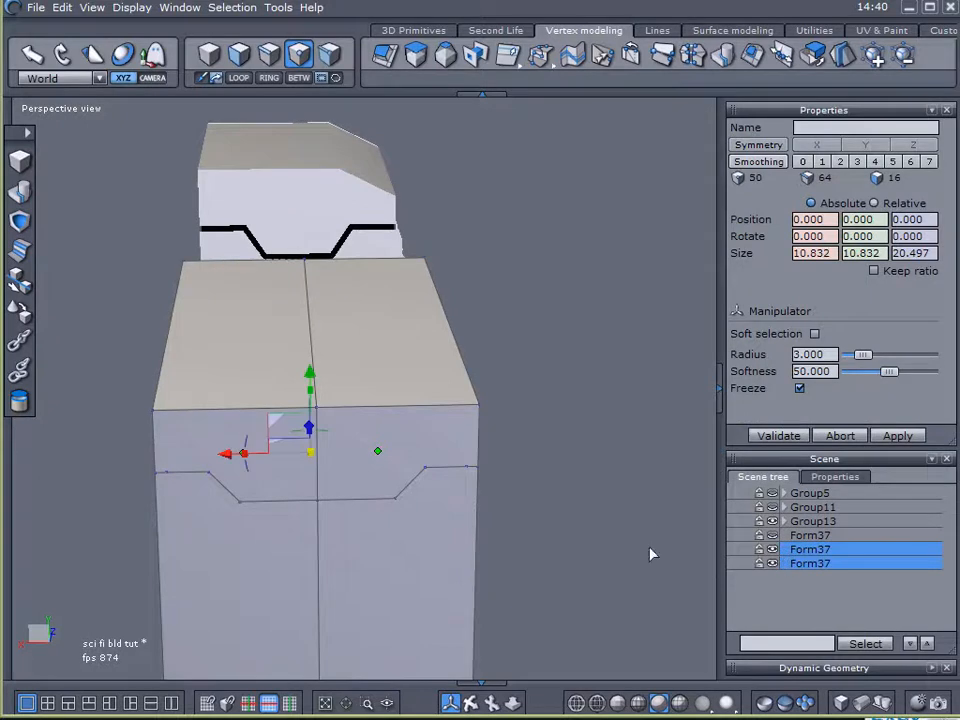
middle_click_drag(236, 478, 432, 465)
left_click(26, 194)
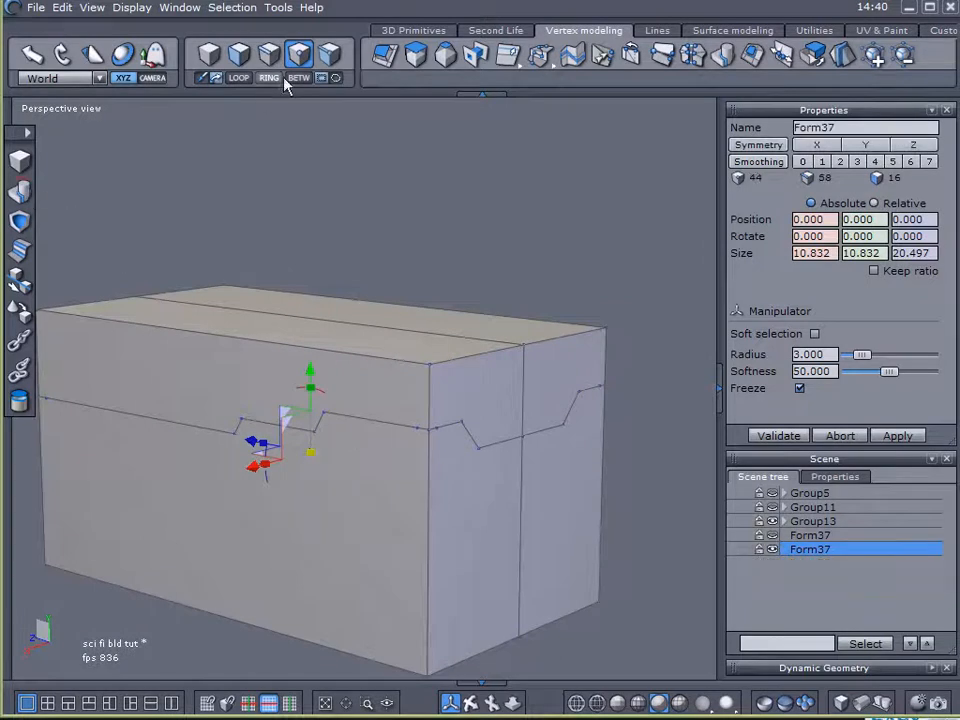
Step: Select the full edge loop along the centre seam of the building and delete it
left_click(269, 54)
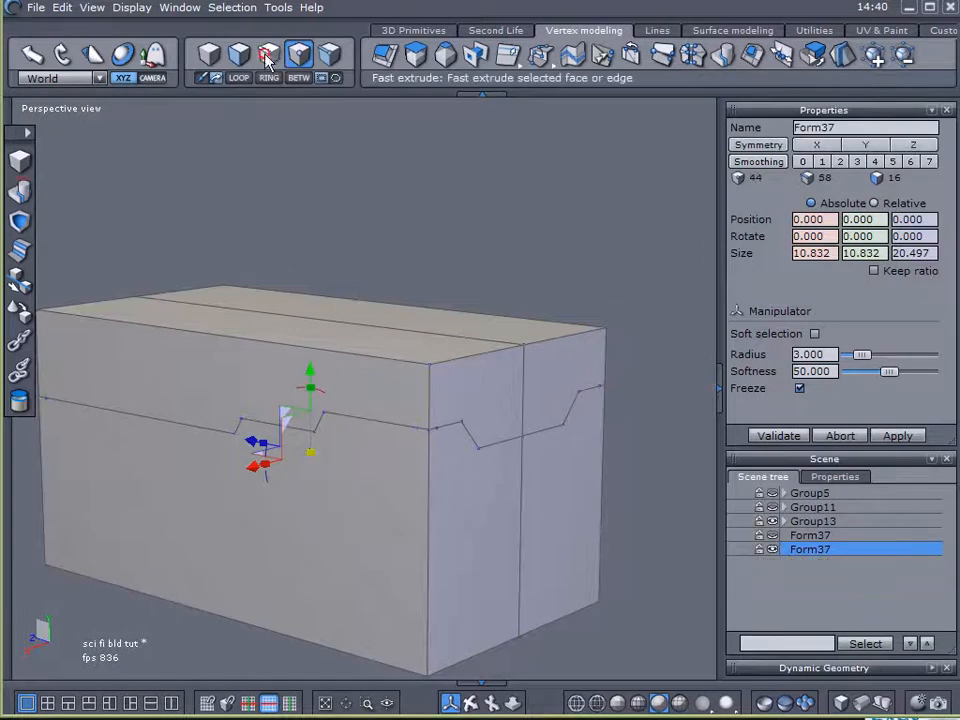
left_click(311, 320)
middle_click_drag(581, 378, 295, 212)
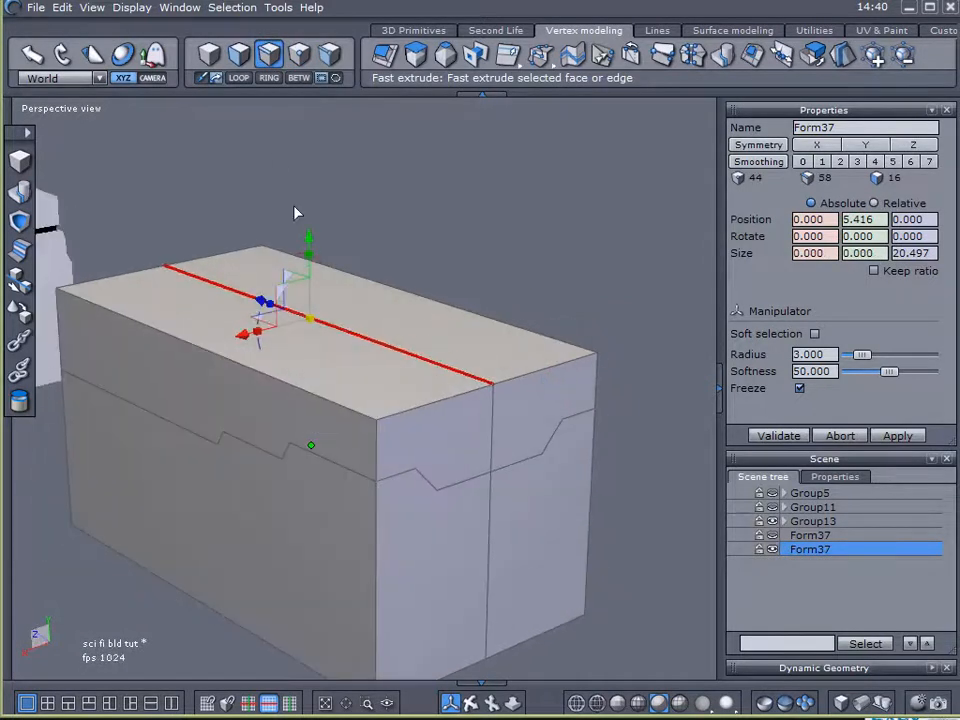
left_click(240, 78)
middle_click_drag(69, 281, 58, 305)
key("Delete")
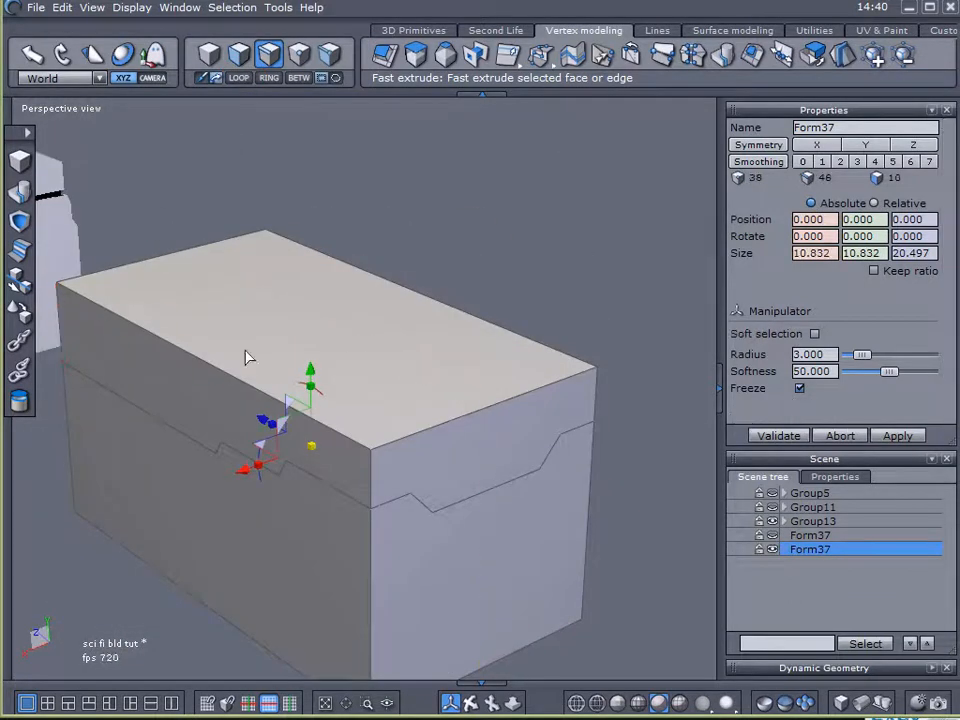
Step: In face mode, select the roof and every wall face above the stepped panel line and extract them from the surface
middle_click_drag(459, 451, 84, 381)
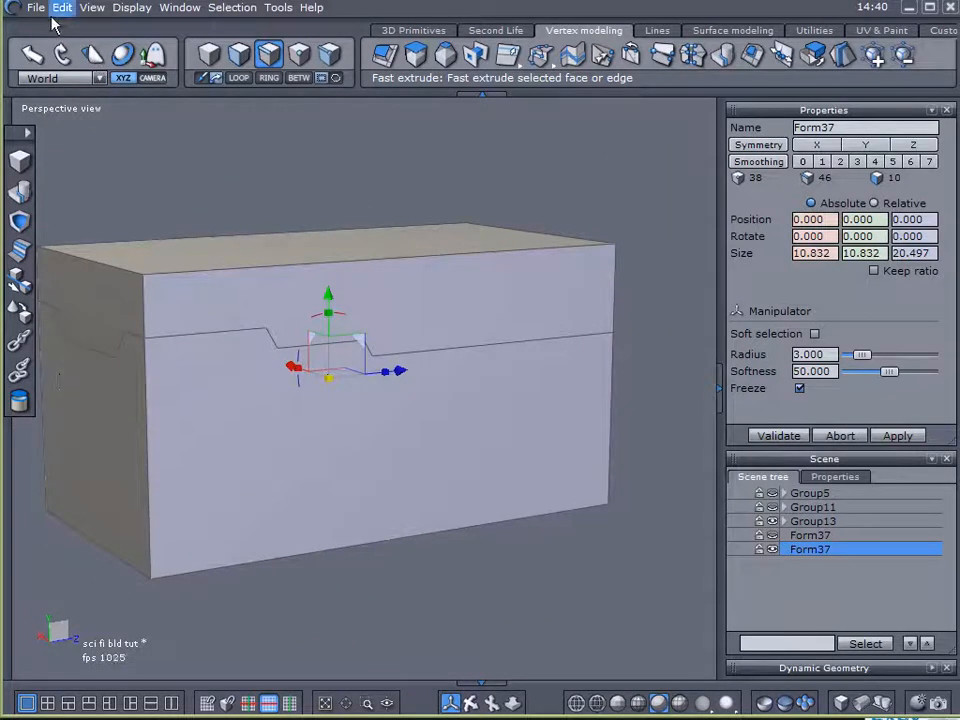
left_click(232, 50)
left_click_drag(155, 260, 263, 298)
middle_click_drag(183, 344, 896, 360)
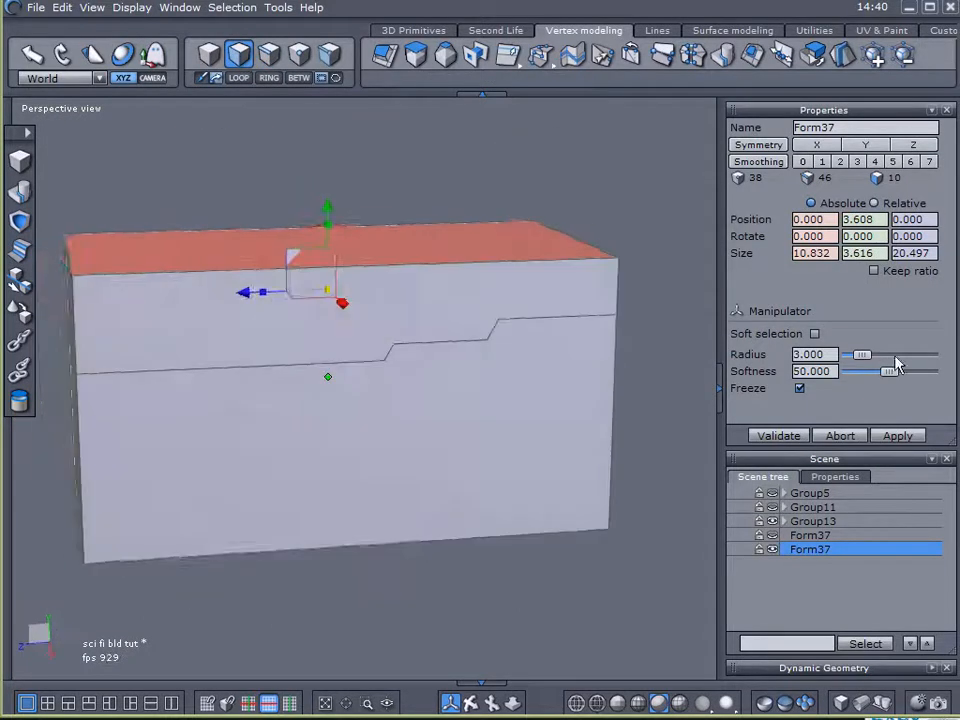
middle_click_drag(533, 379, 702, 398)
left_click_drag(374, 333, 221, 329, "shift")
middle_click_drag(660, 288, 330, 300)
right_click_drag(328, 295, 360, 301)
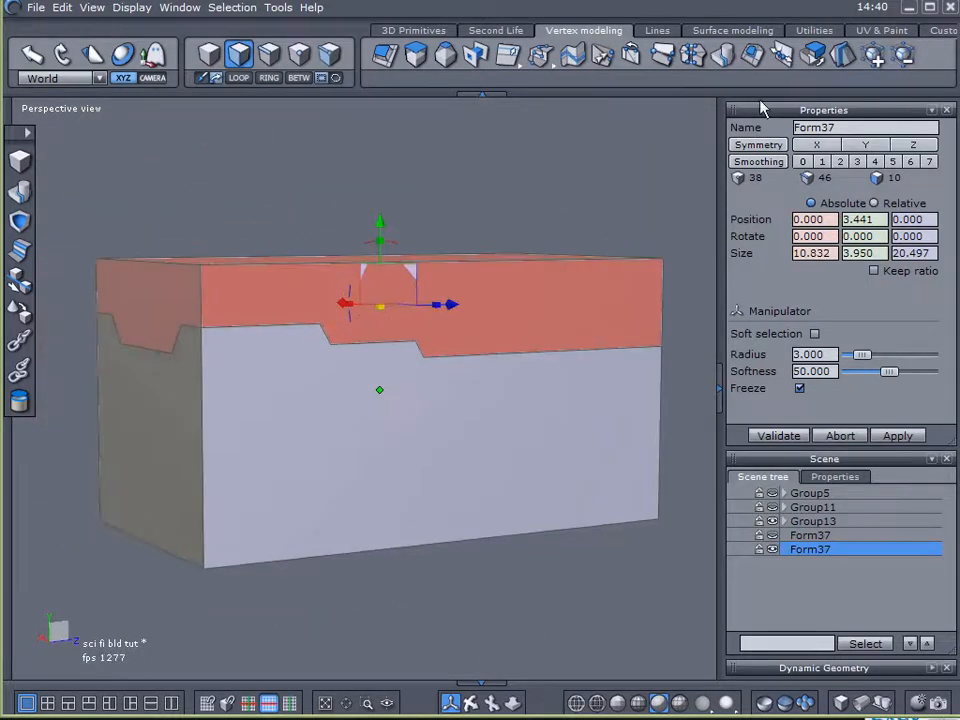
left_click(785, 58)
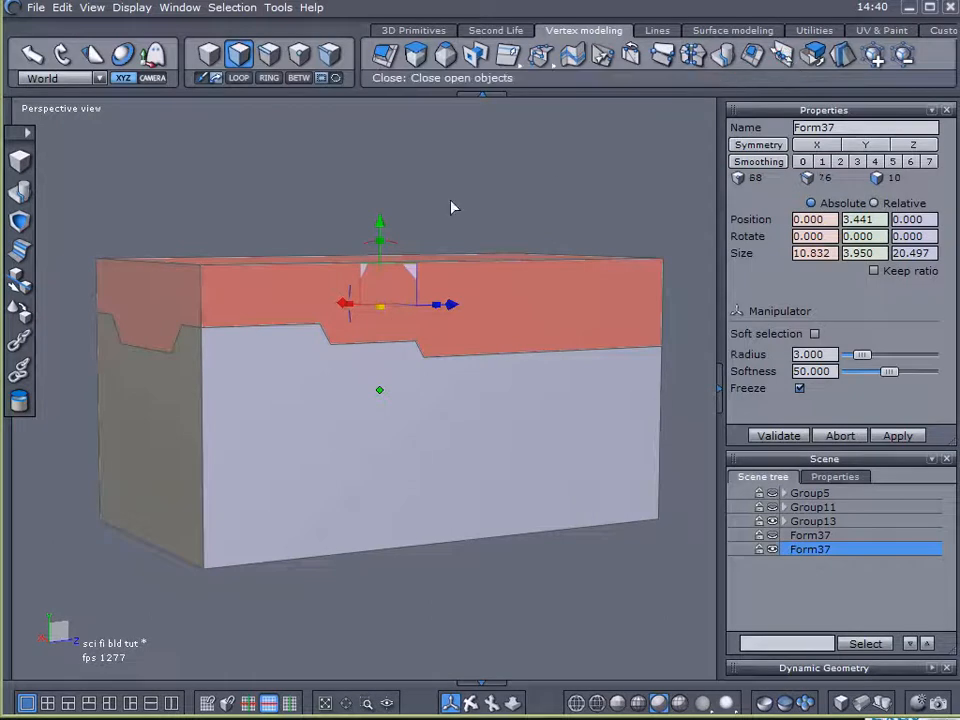
Step: Raise the extracted upper section to a Y position of 3.783 to open a gap along the panel line
left_click_drag(380, 222, 382, 215)
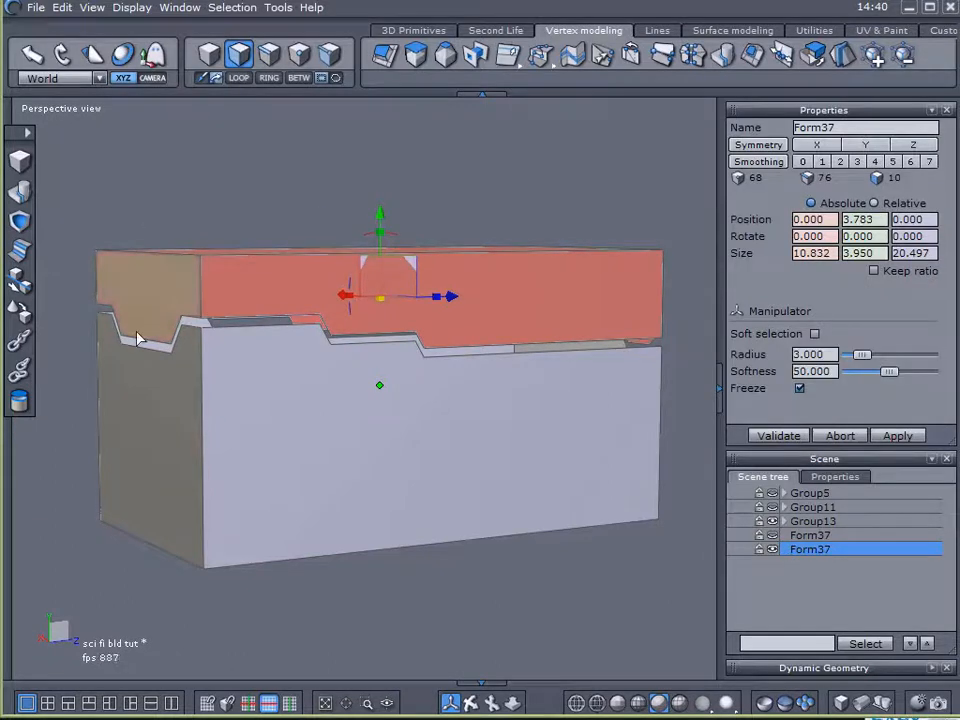
right_click_drag(309, 456, 240, 467)
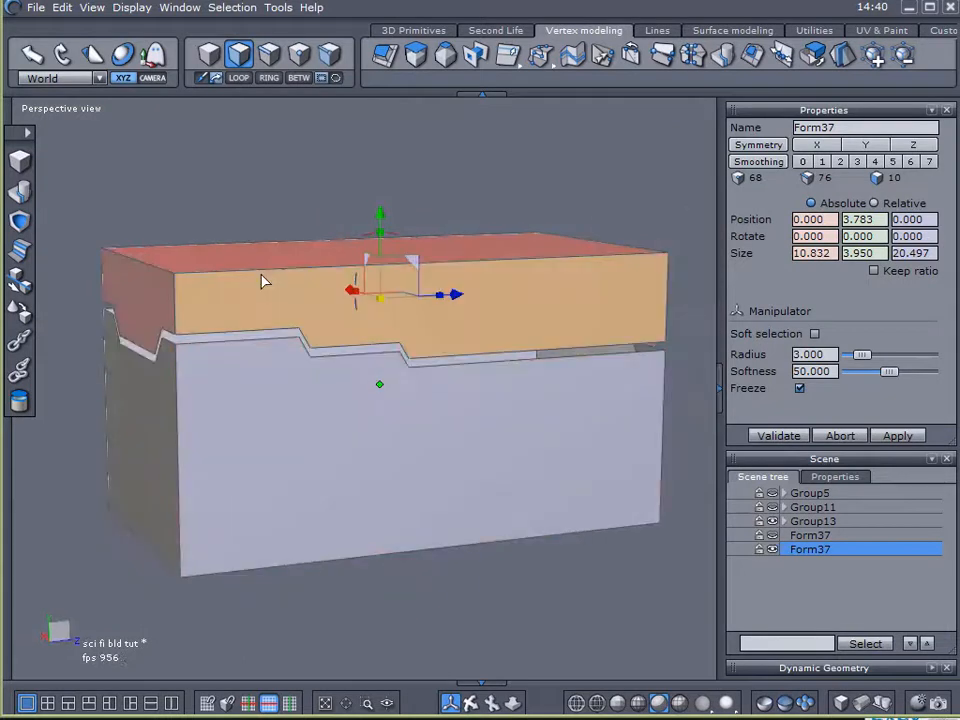
left_click(262, 280)
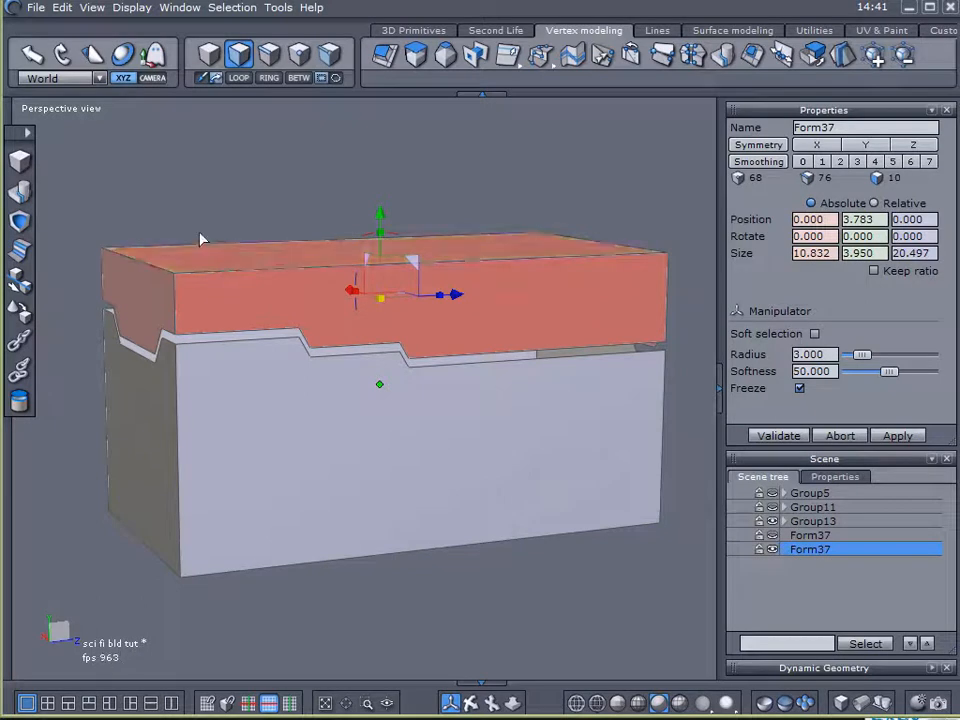
Step: Try lifting the detached upper section higher above the lower body, and undo that move
middle_click_drag(235, 465, 183, 460)
left_click_drag(367, 220, 403, 150)
key("ctrl+z")
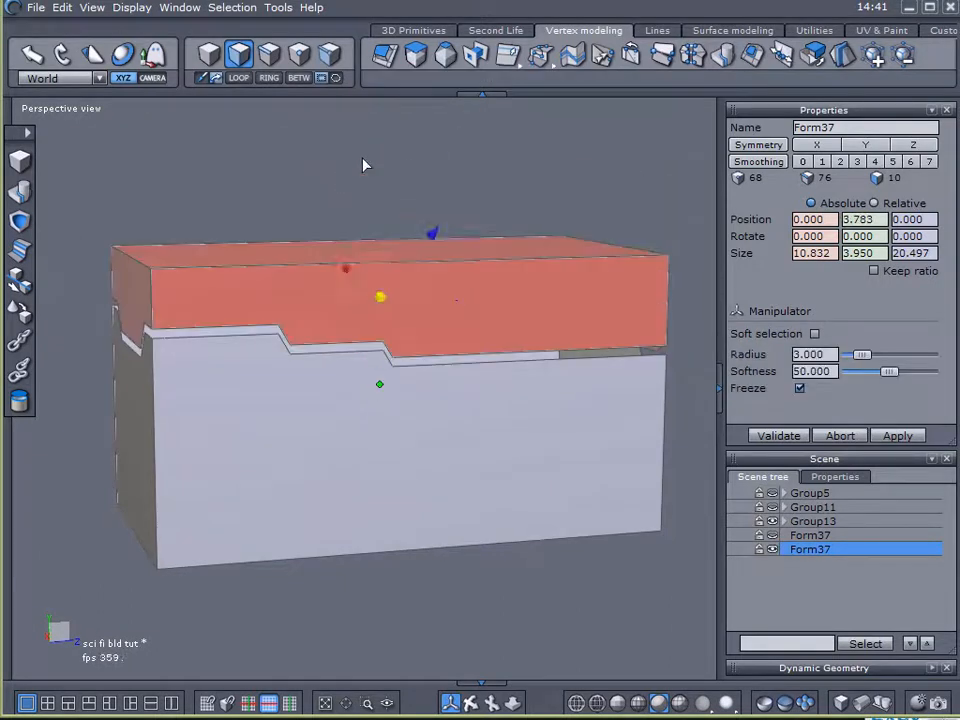
middle_click_drag(165, 277, 285, 270)
Step: Apply the Thickness tool to the whole building with a value of 0.233, and turn on X symmetry for the result
left_click(399, 538)
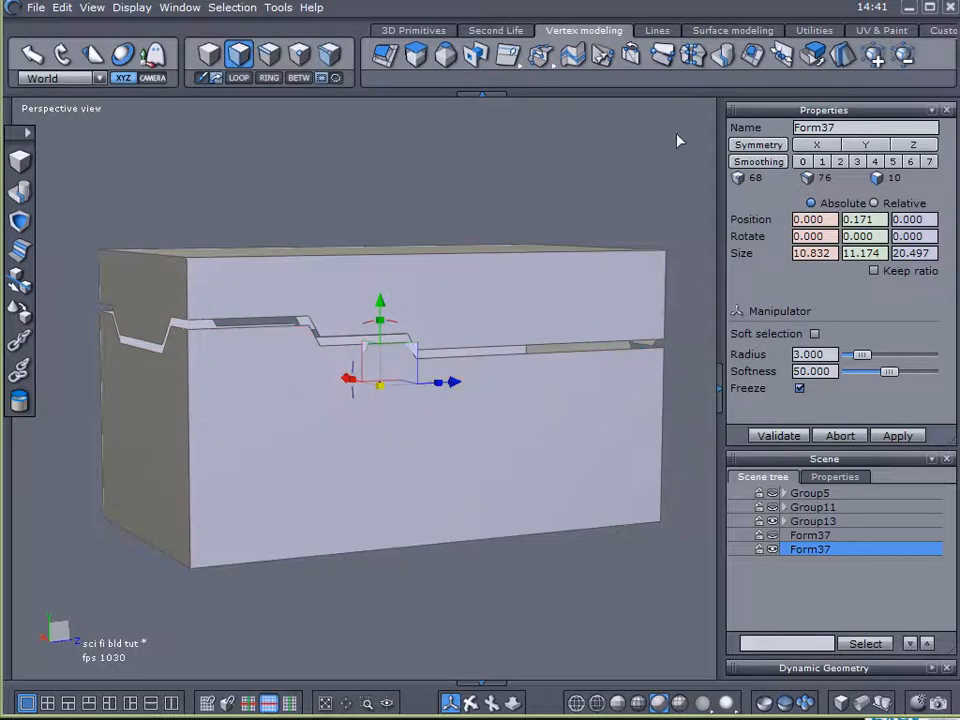
left_click(710, 31)
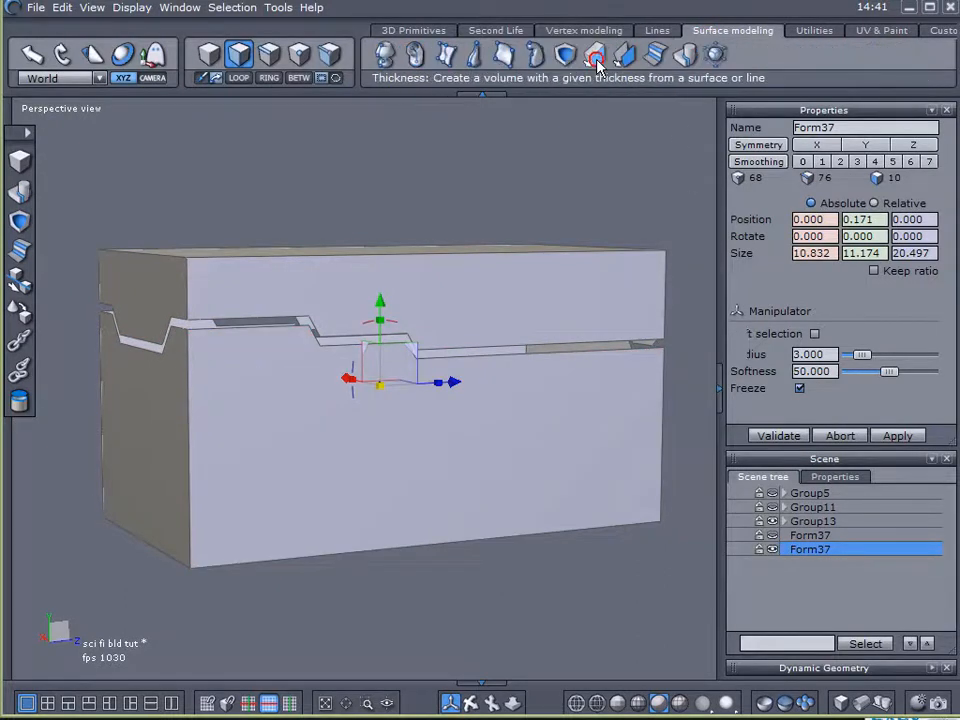
left_click(597, 62)
left_click(743, 235)
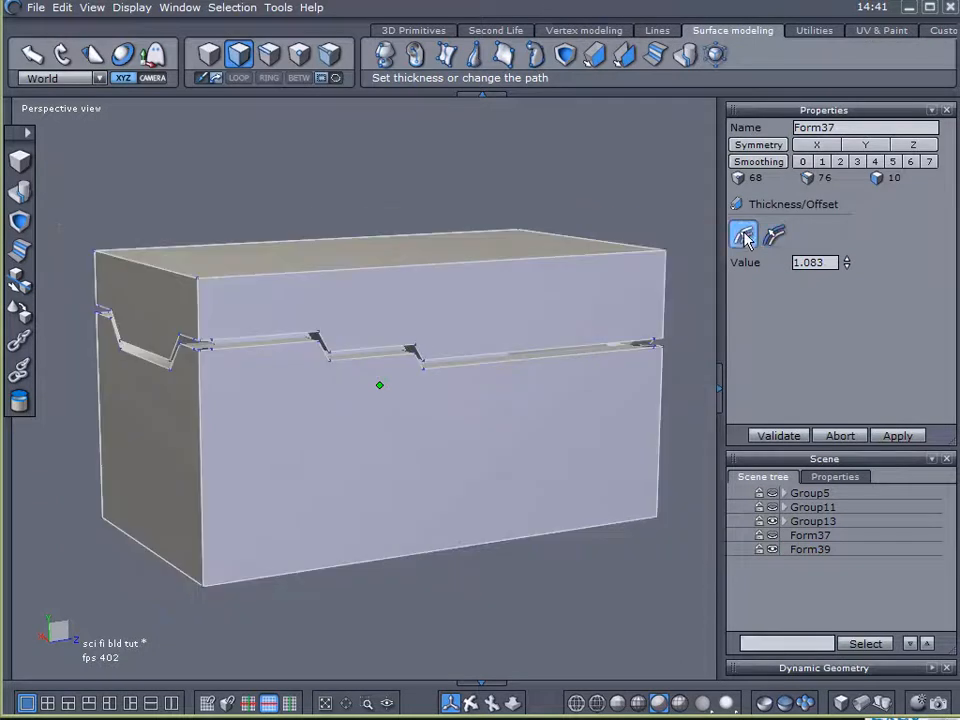
scroll(300, 418, "down", 6)
middle_click_drag(335, 418, 728, 288)
left_click_drag(847, 264, 847, 290)
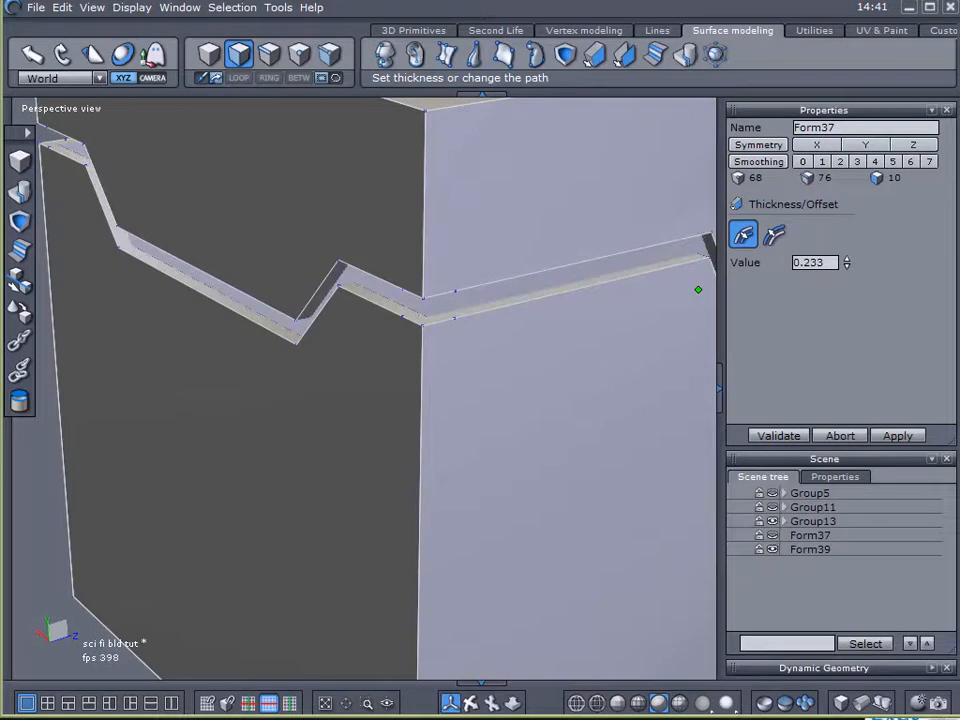
middle_click_drag(704, 418, 692, 401)
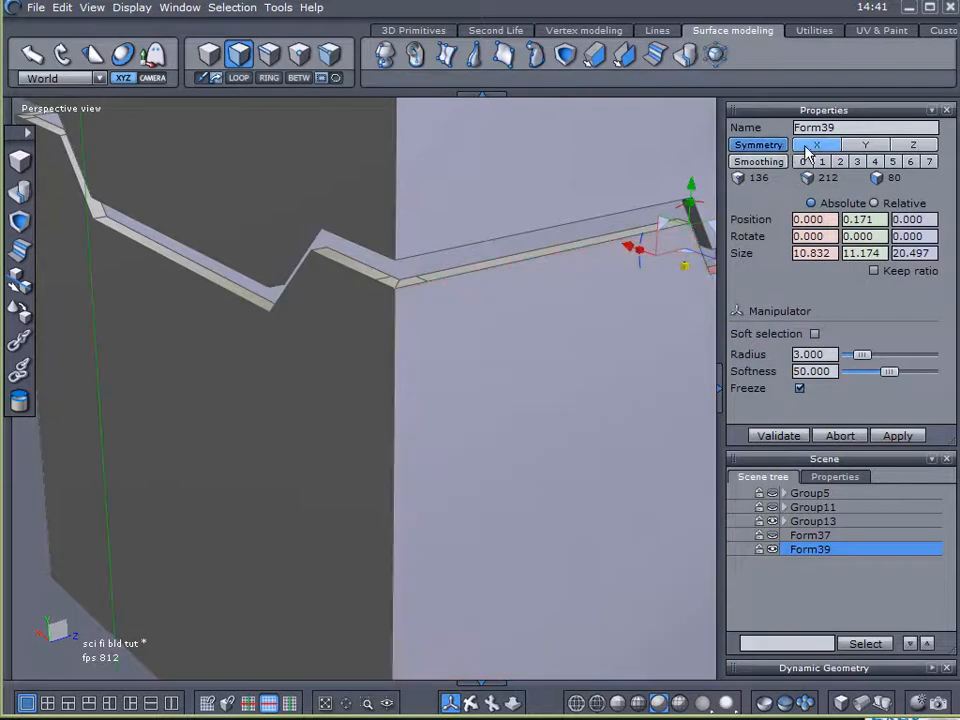
Step: Collapse the side panels for a wider viewport and examine the gap around the building's corner and end face
scroll(503, 240, "down", 4)
middle_click_drag(441, 259, 342, 318)
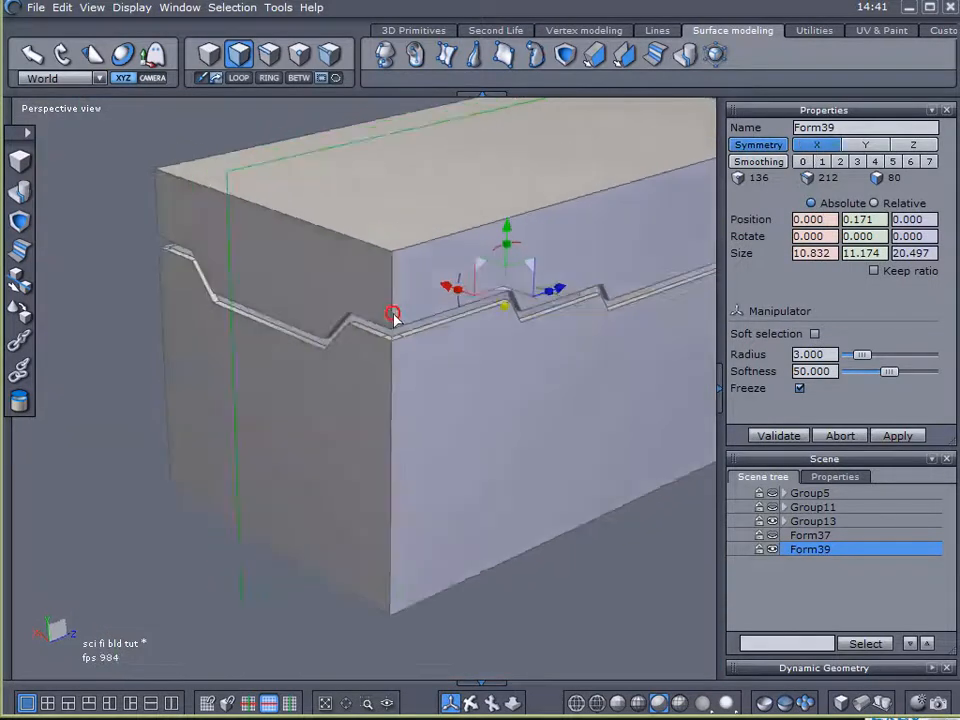
right_click_drag(342, 318, 514, 297)
scroll(497, 300, "up", 4)
scroll(497, 300, "down", 2)
middle_click_drag(497, 300, 446, 304)
right_click_drag(446, 304, 736, 430)
left_click(720, 387)
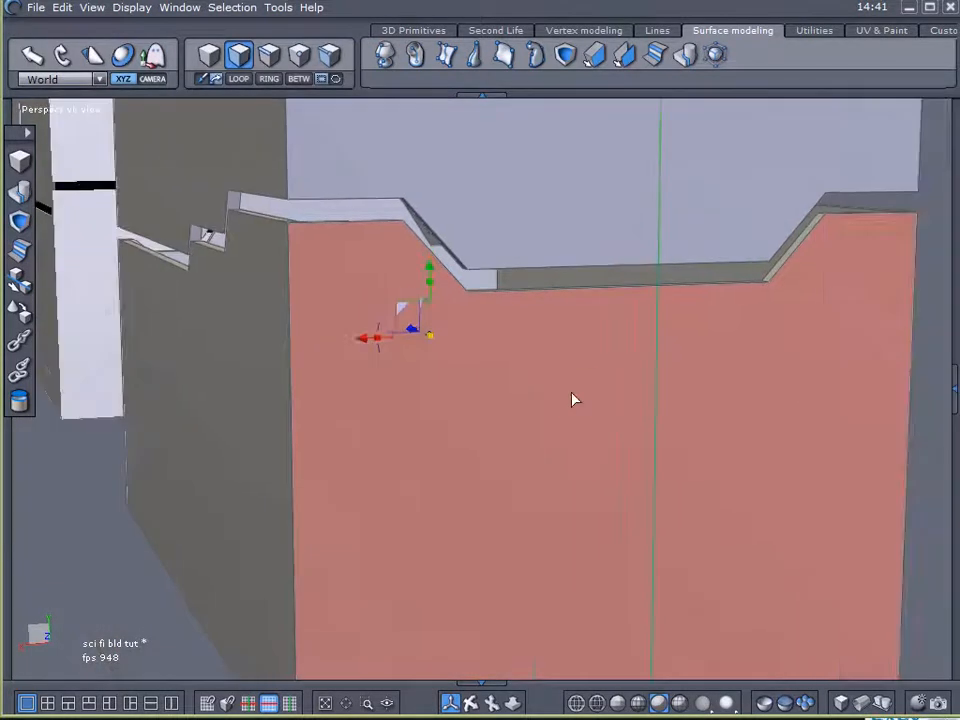
middle_click_drag(574, 393, 585, 398)
right_click_drag(585, 398, 521, 397)
right_click_drag(400, 350, 493, 472)
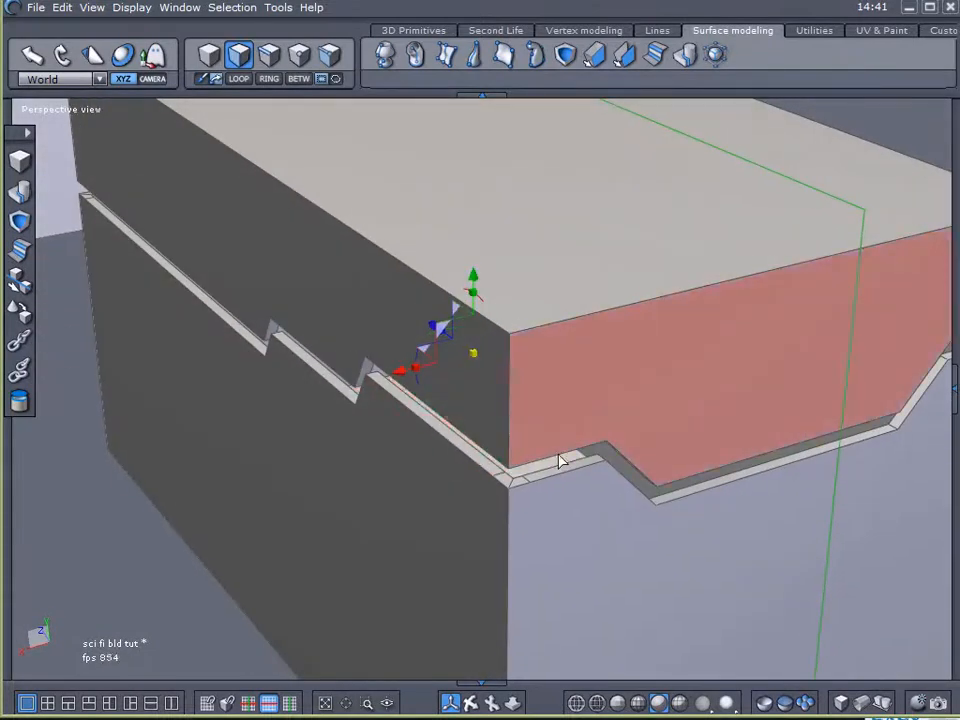
Step: In edge mode, select the edges of the gap on the end face, ending with the lower sloped edge
left_click(268, 54)
right_click_drag(465, 388, 502, 268)
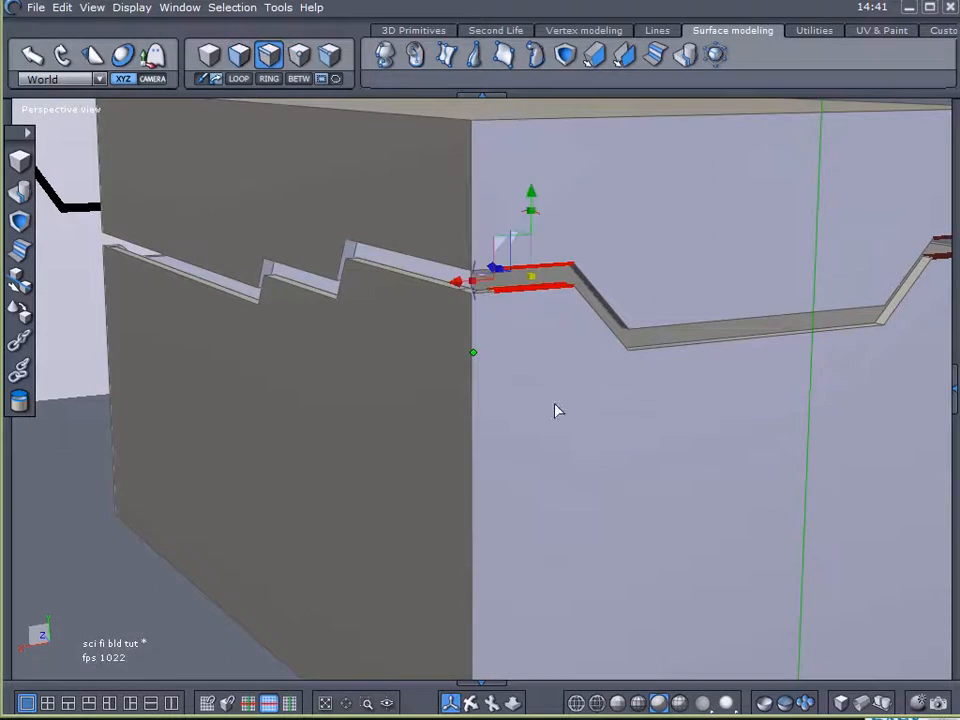
left_click(597, 311)
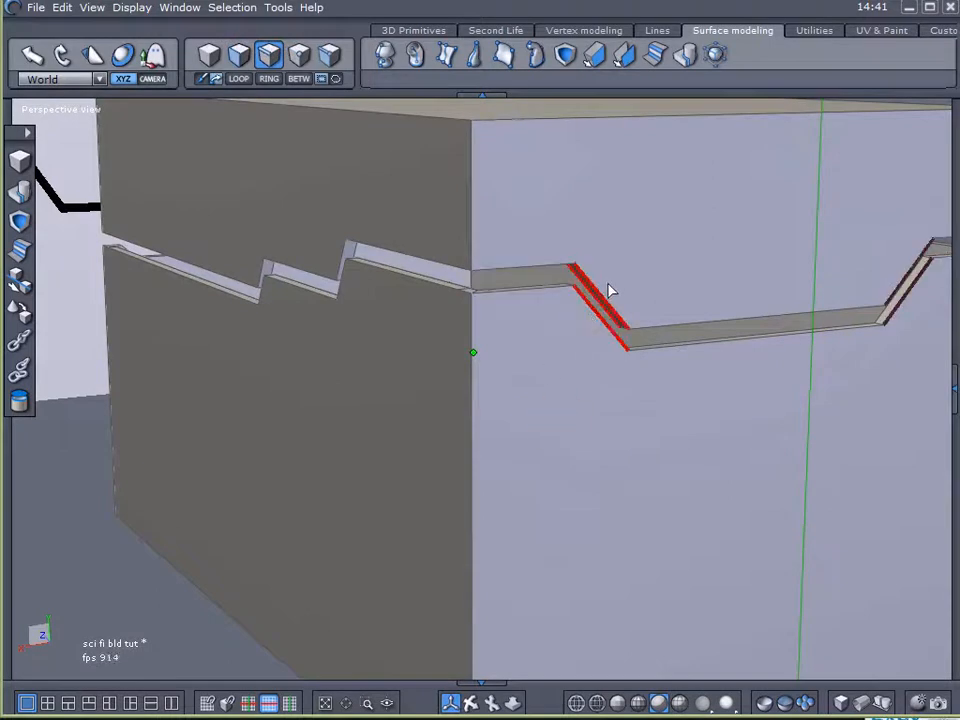
right_click_drag(562, 399, 508, 430)
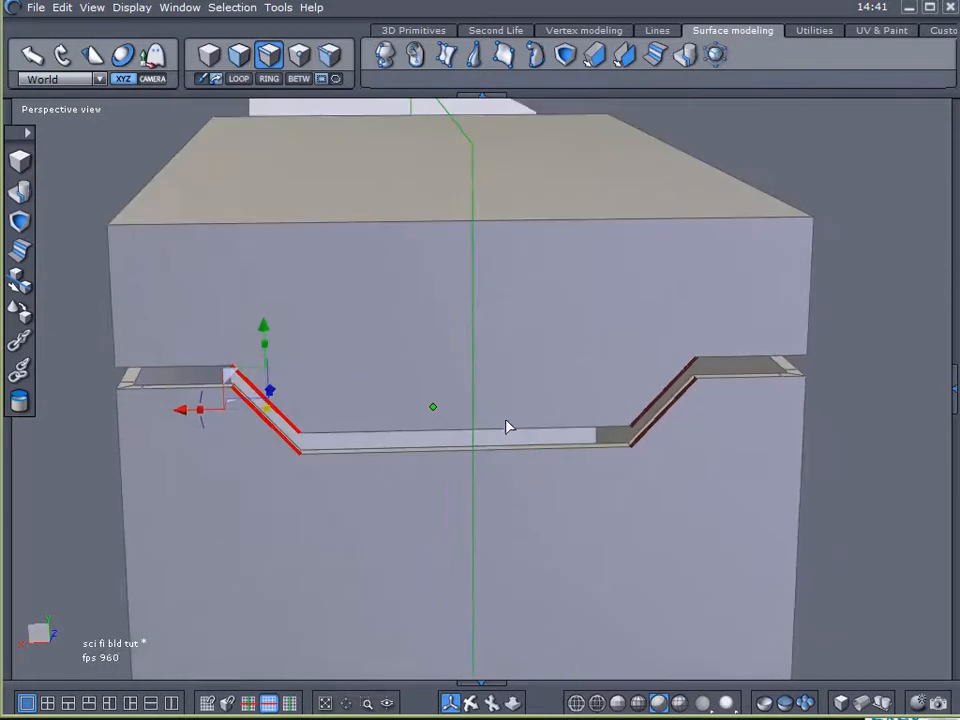
right_click_drag(533, 327, 339, 463)
scroll(423, 375, "up", 5)
scroll(423, 376, "down", 5)
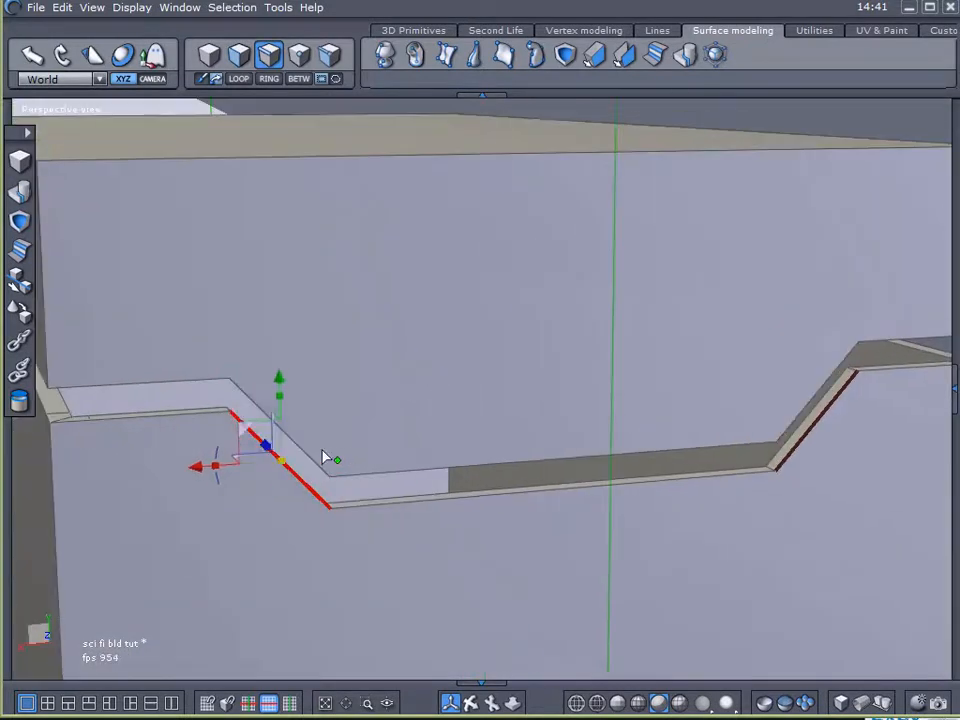
Step: In face mode, select the slanted gap face on the end where the gap dips and nudge it along X
left_click(249, 63)
right_click_drag(311, 270, 480, 345)
left_click(634, 243)
right_click_drag(634, 243, 533, 336)
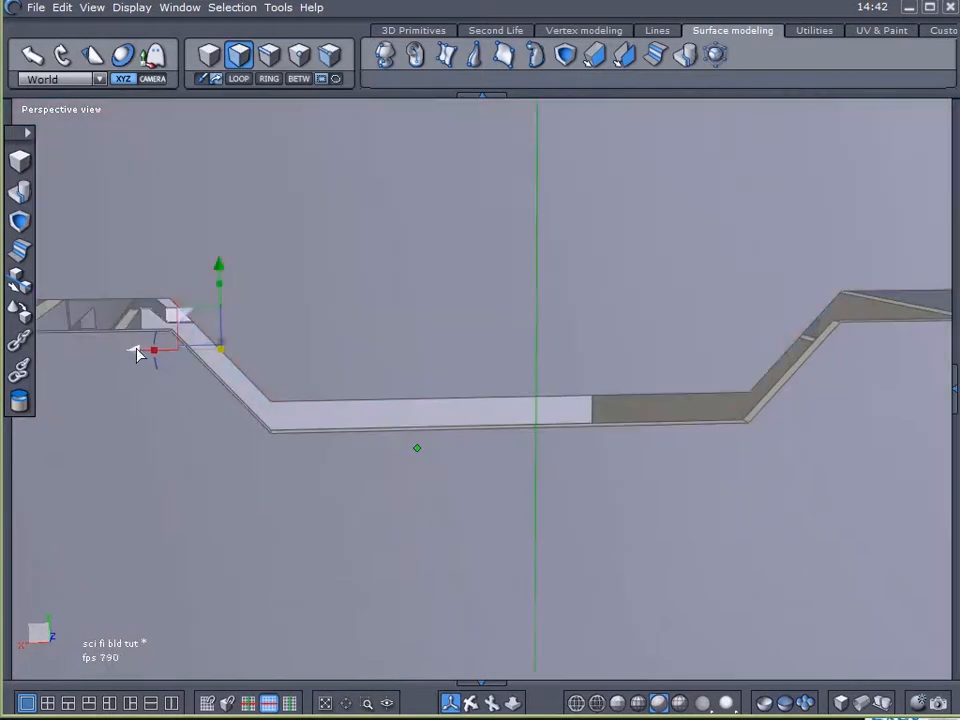
mouse_move(138, 352)
left_mouse_down()
mouse_move(156, 349)
mouse_move(140, 351)
left_mouse_up()
scroll(141, 352, "down", 4)
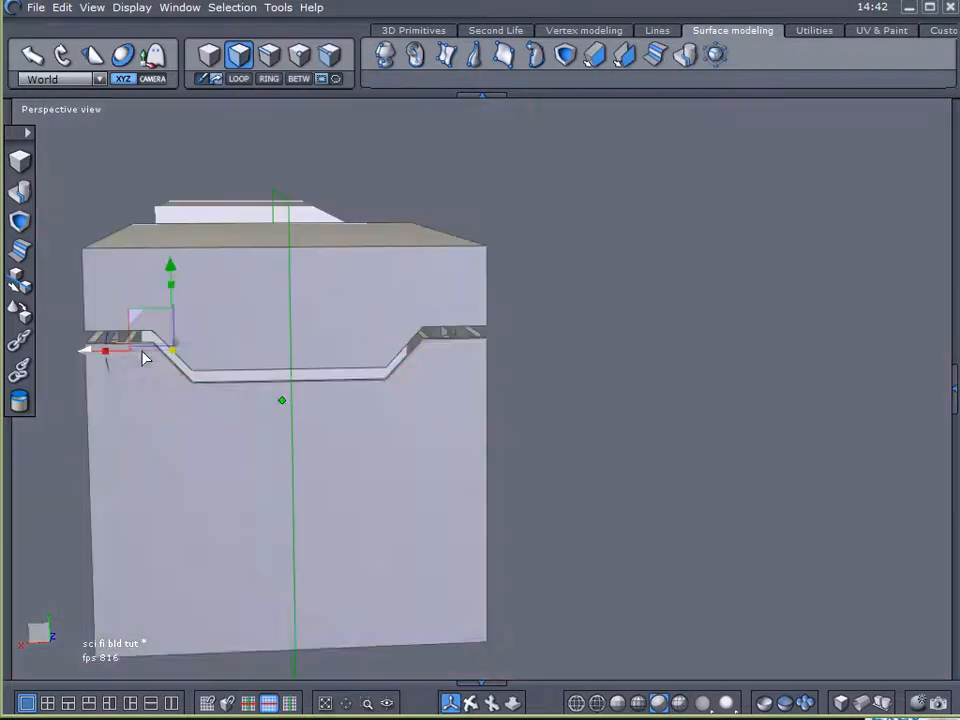
Step: On the opposite end, select the lower body's tall slanted gap face and shift it inward along X to widen the gap
right_click_drag(111, 375, 783, 415)
middle_click_drag(450, 411, 560, 350)
right_click_drag(308, 315, 650, 340)
mouse_move(409, 315)
right_mouse_down()
mouse_move(545, 355)
mouse_move(640, 365)
right_mouse_up()
mouse_move(682, 379)
right_mouse_down()
mouse_move(687, 369)
mouse_move(755, 402)
right_mouse_up()
right_click_drag(750, 405, 711, 386)
scroll(707, 390, "down", 4)
middle_click_drag(662, 388, 600, 388)
right_click_drag(600, 388, 590, 352)
left_click(572, 372)
right_click_drag(527, 358, 915, 394)
right_click_drag(756, 400, 35, 398)
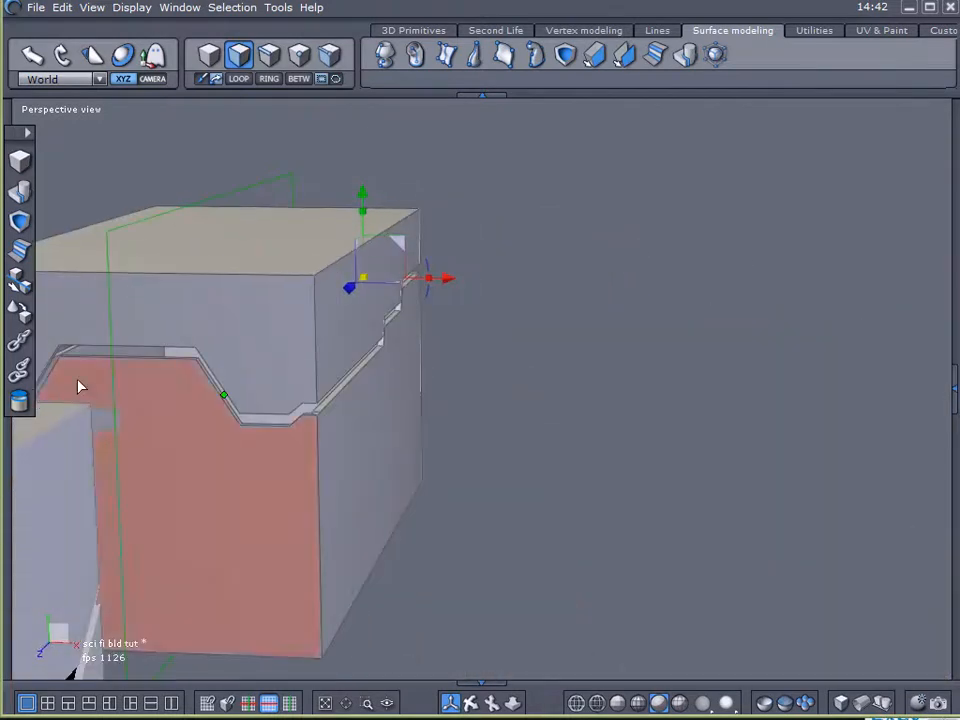
scroll(79, 386, "up", 2)
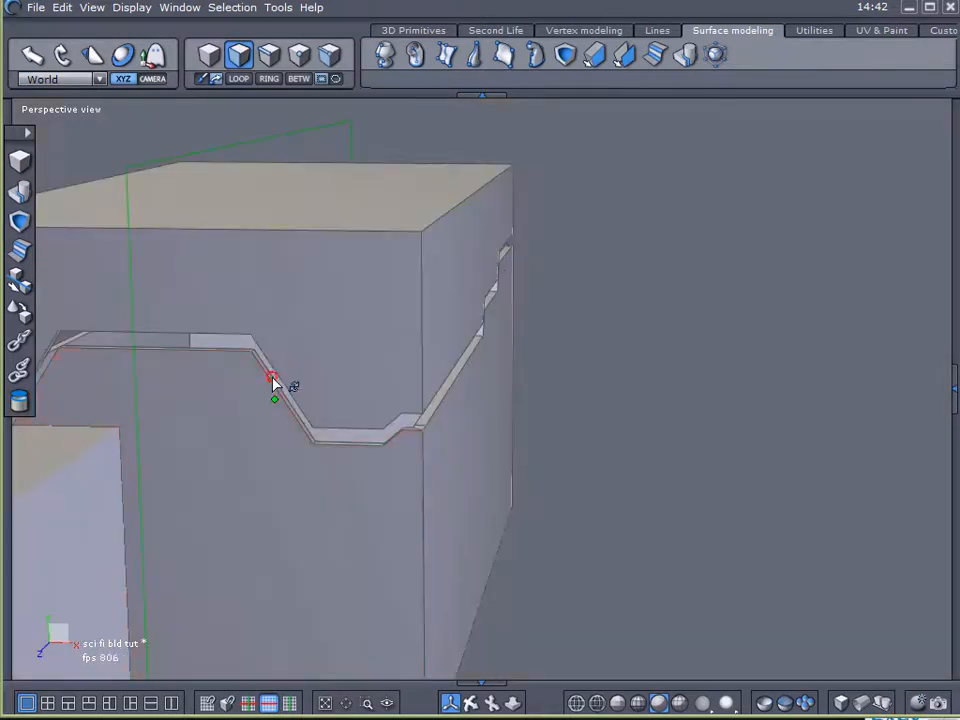
left_click(366, 383)
mouse_move(474, 326)
left_mouse_down()
mouse_move(450, 326)
mouse_move(463, 325)
left_mouse_up()
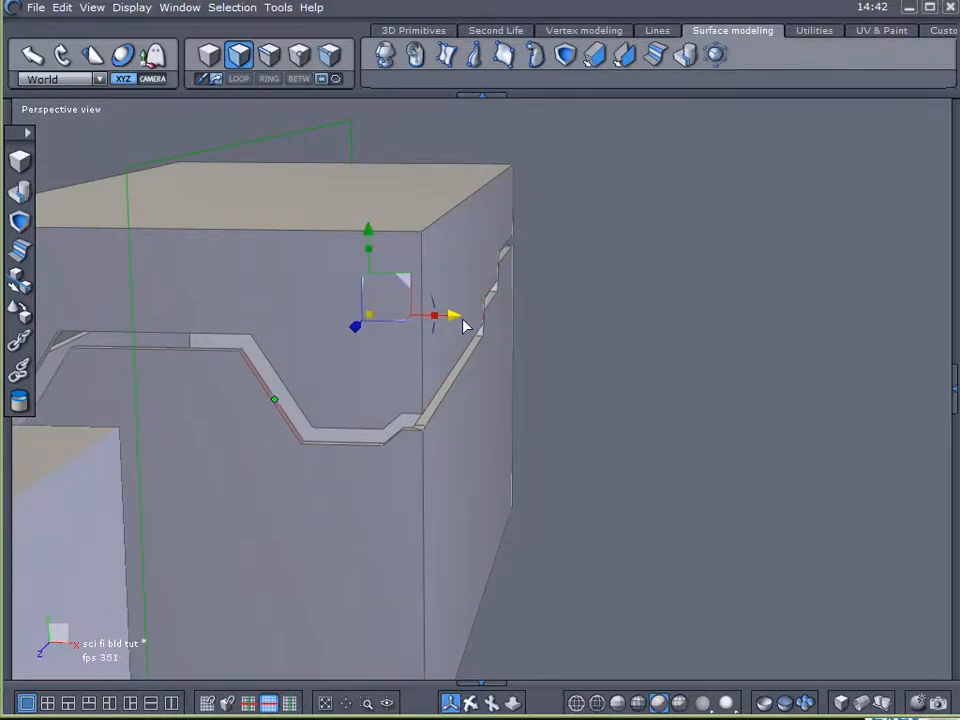
Step: On the end where the gap dips, shift the upper section's slanted faces inward along X to even the gap width
right_click_drag(484, 368, 690, 425)
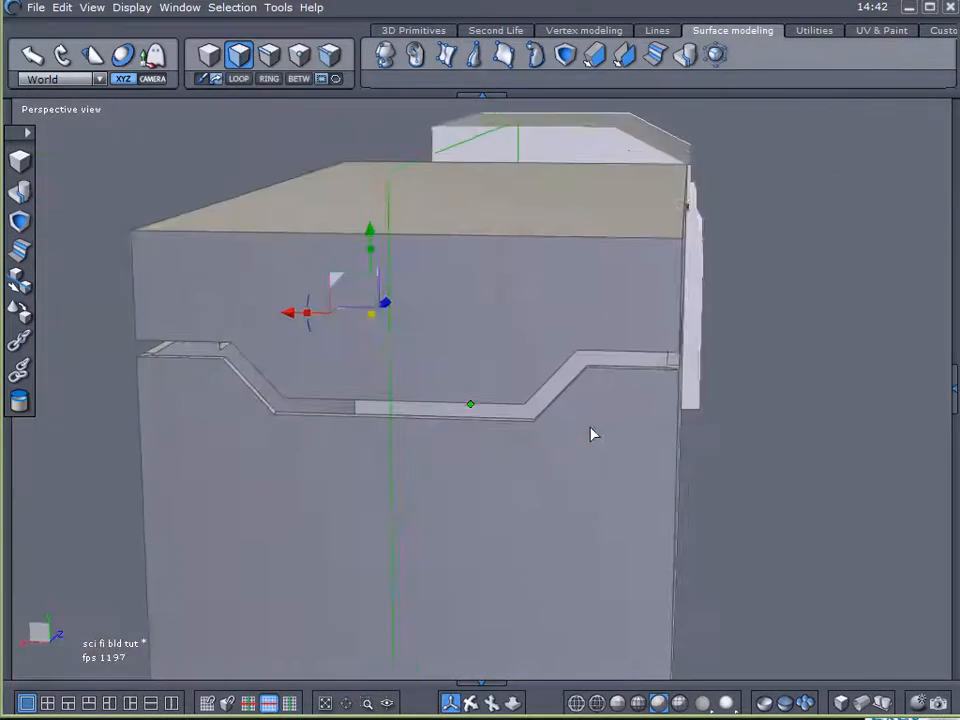
right_click_drag(592, 433, 640, 428)
left_click_drag(289, 317, 298, 320)
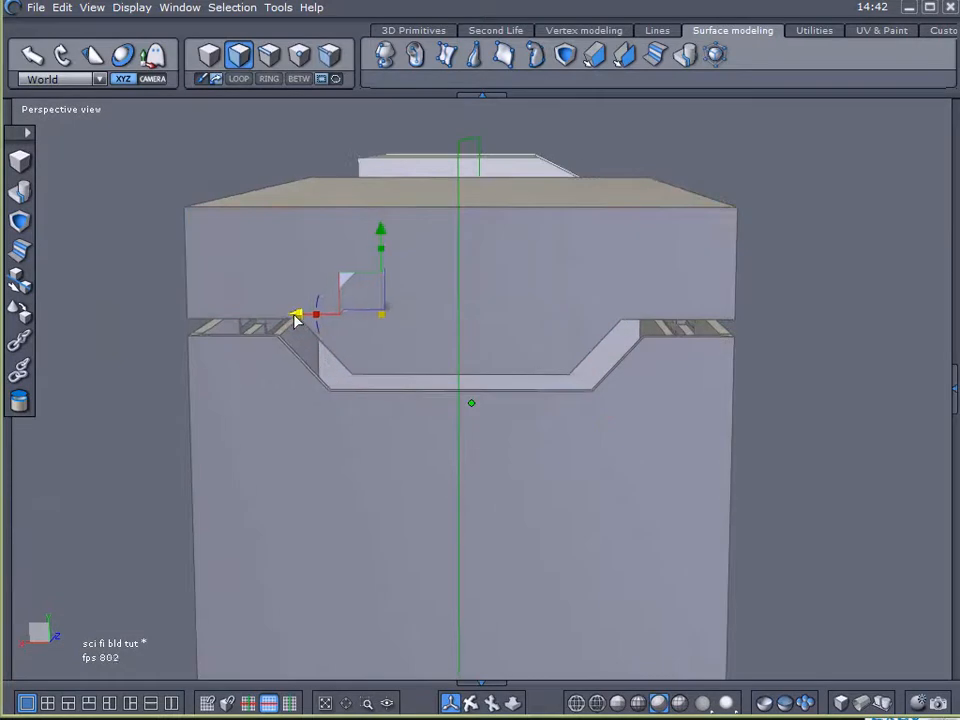
left_click(285, 319)
scroll(274, 335, "up", 5)
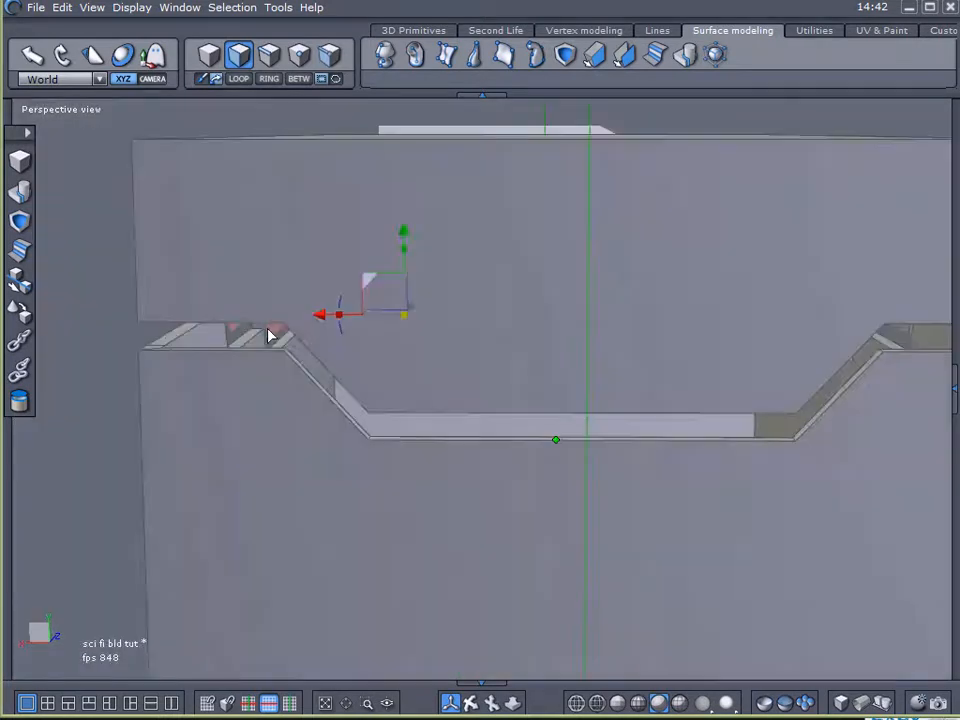
right_click_drag(267, 335, 332, 343)
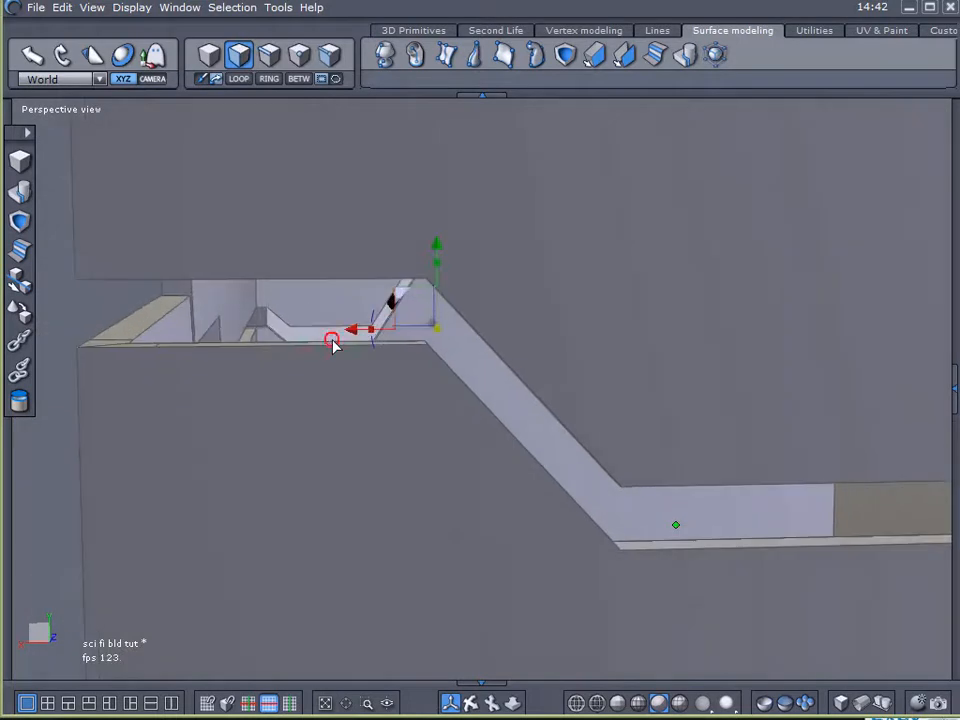
left_click_drag(351, 332, 363, 333)
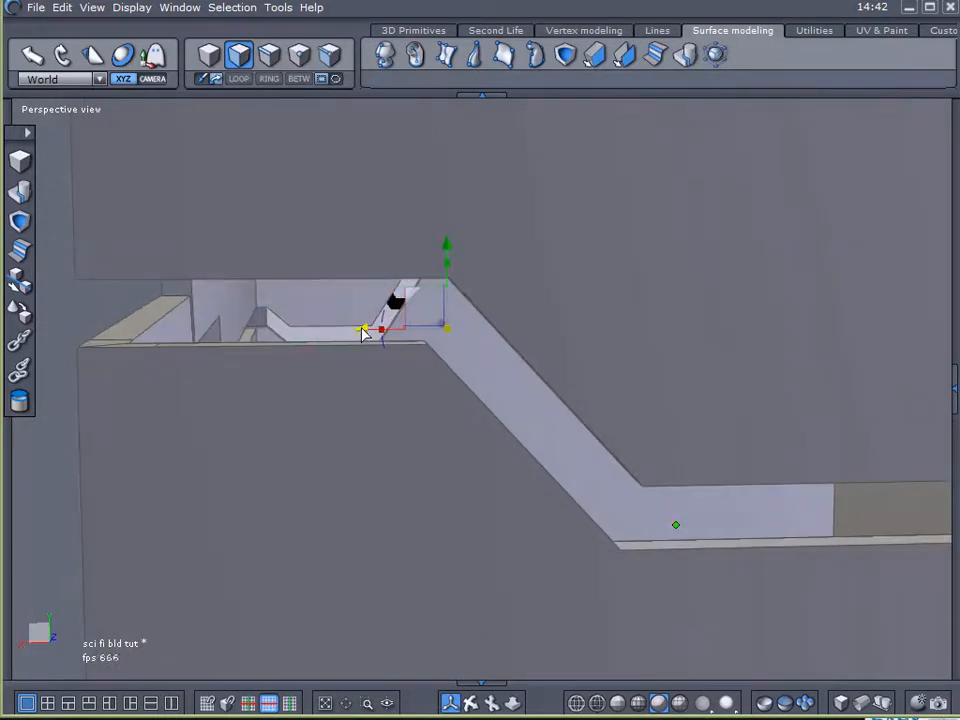
Step: Select the slanted step faces of the gap on the long side and shift them along Z to even the gap width
right_click_drag(358, 396, 340, 450)
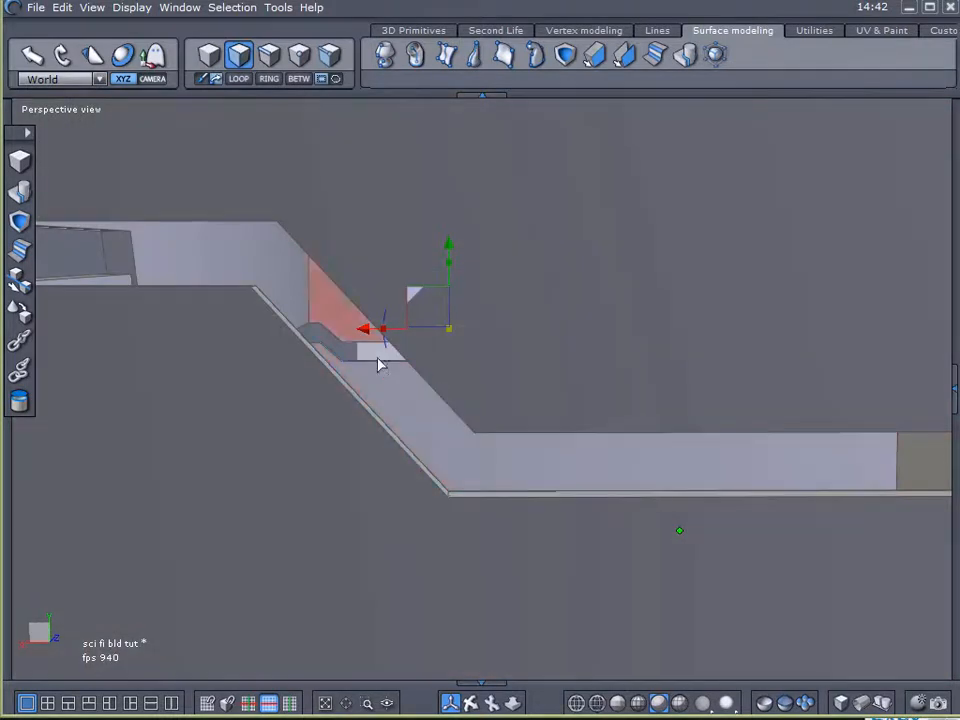
right_click_drag(378, 365, 435, 393)
scroll(406, 372, "up", 4)
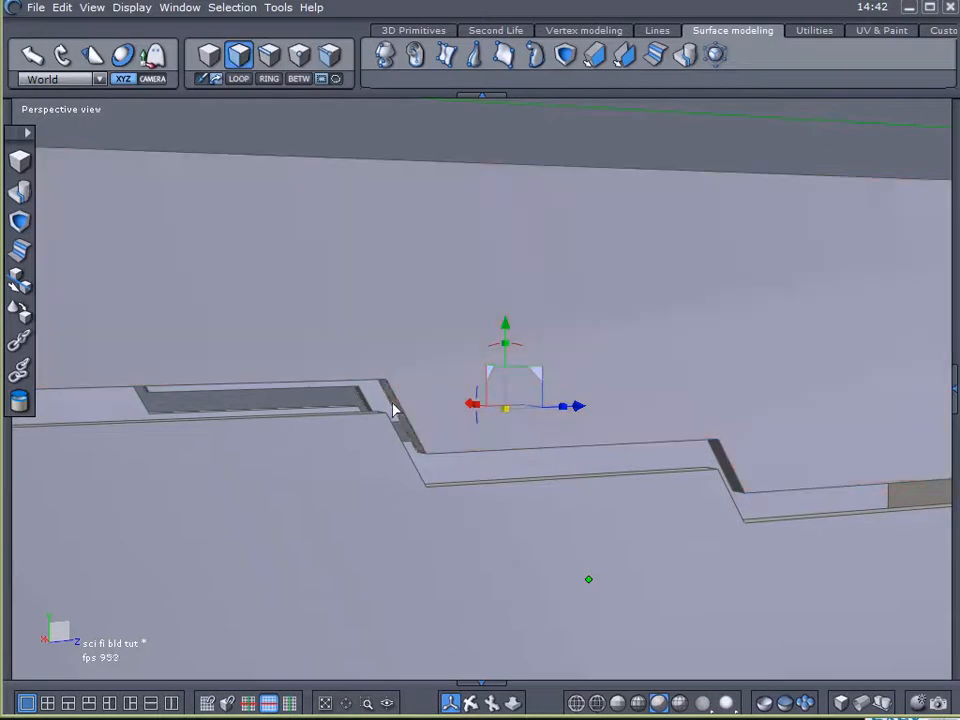
left_click(388, 407)
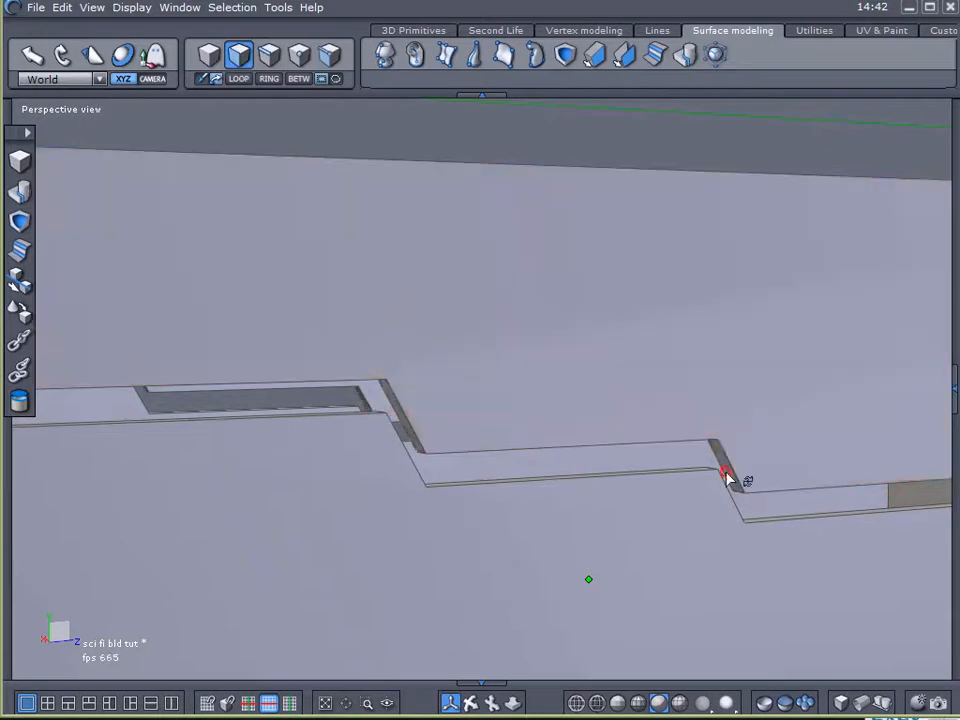
right_click_drag(699, 538, 622, 540)
scroll(621, 540, "down", 5)
middle_click_drag(621, 540, 514, 514)
scroll(321, 452, "up", 4)
middle_click_drag(325, 441, 330, 424)
right_click_drag(330, 424, 598, 426)
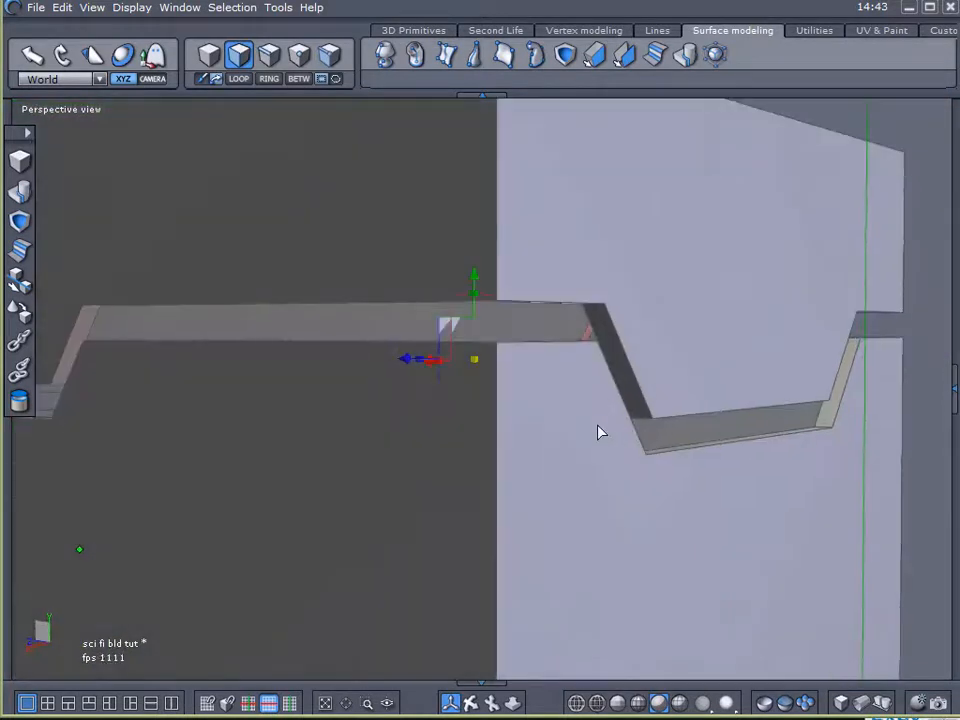
right_click_drag(262, 341, 100, 352)
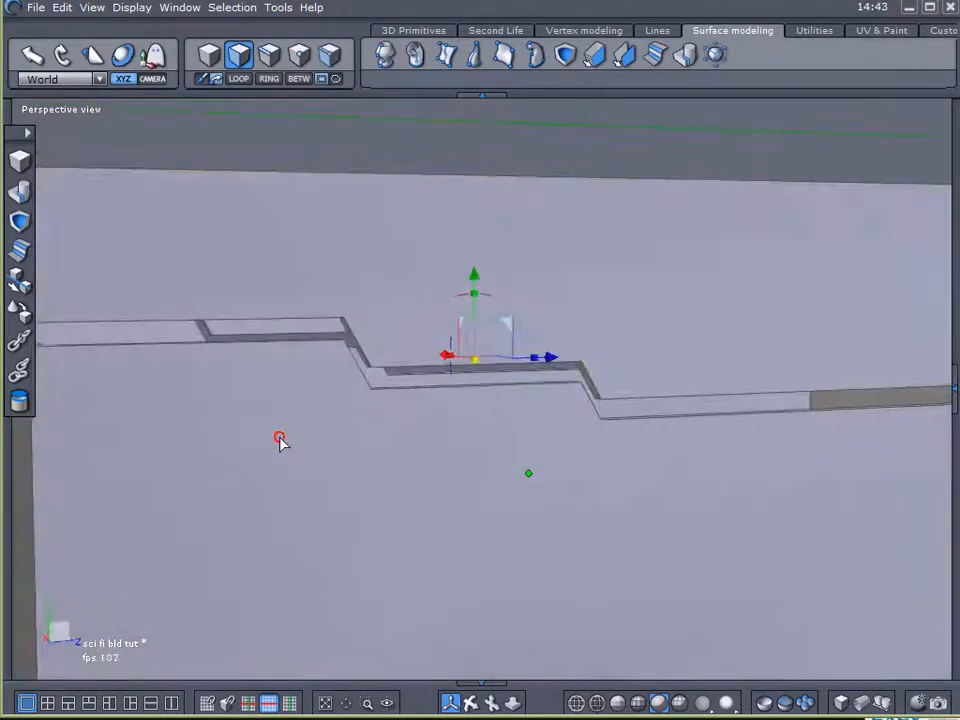
right_click_drag(279, 436, 219, 442)
left_click_drag(564, 358, 571, 358)
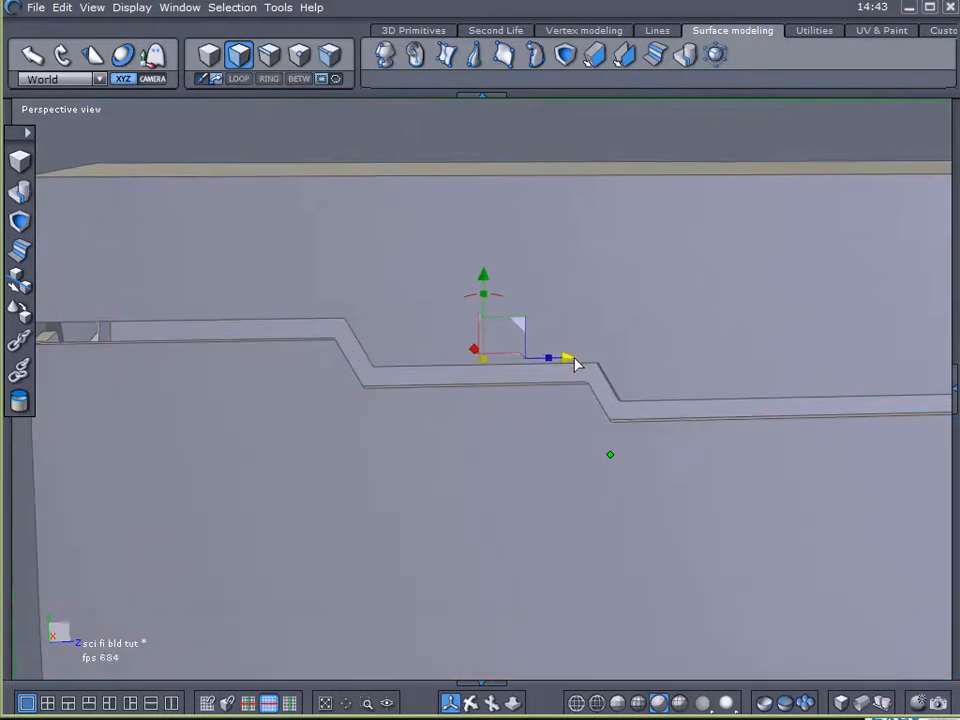
Step: On the end where the gap rises, select the small slanted face beside the corner and shift it along X
right_click_drag(562, 419, 401, 465)
right_click_drag(435, 414, 527, 434)
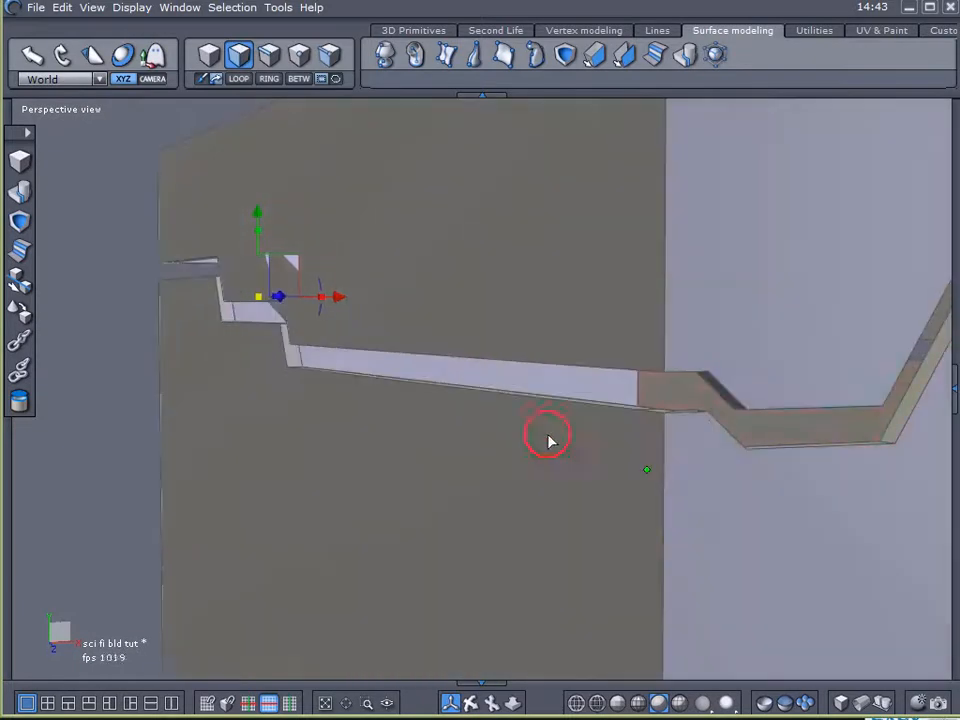
left_click(729, 401)
right_click_drag(741, 465, 611, 462)
left_click_drag(807, 393, 817, 400)
right_click_drag(840, 456, 379, 399)
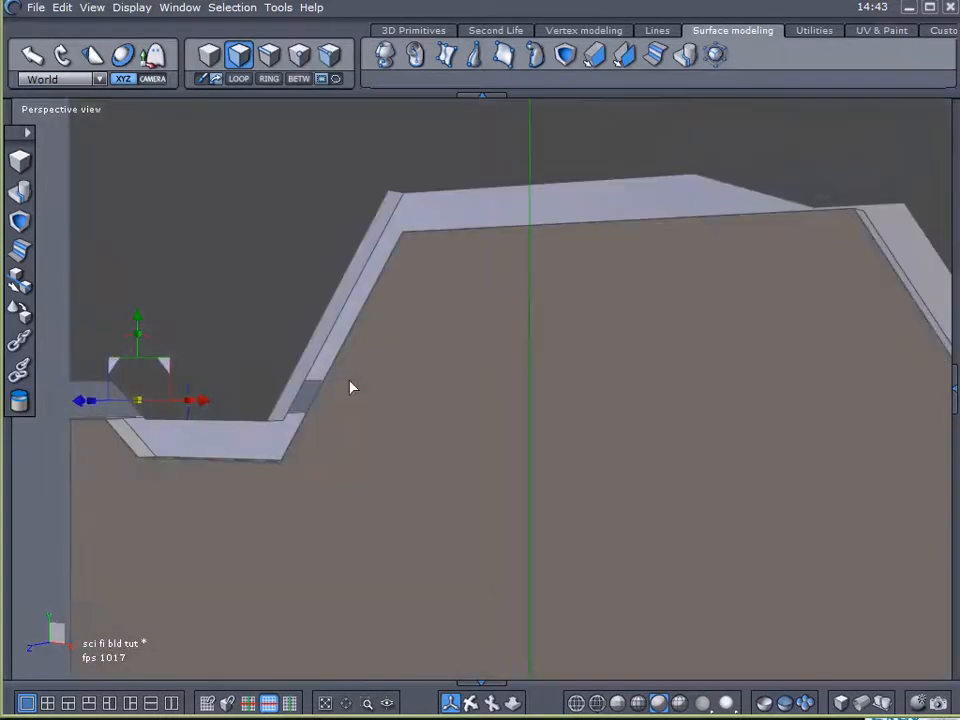
Step: Select the upper section's tall slanted face on the raised-gap end and fine-tune its position along X
right_click_drag(320, 355, 538, 446)
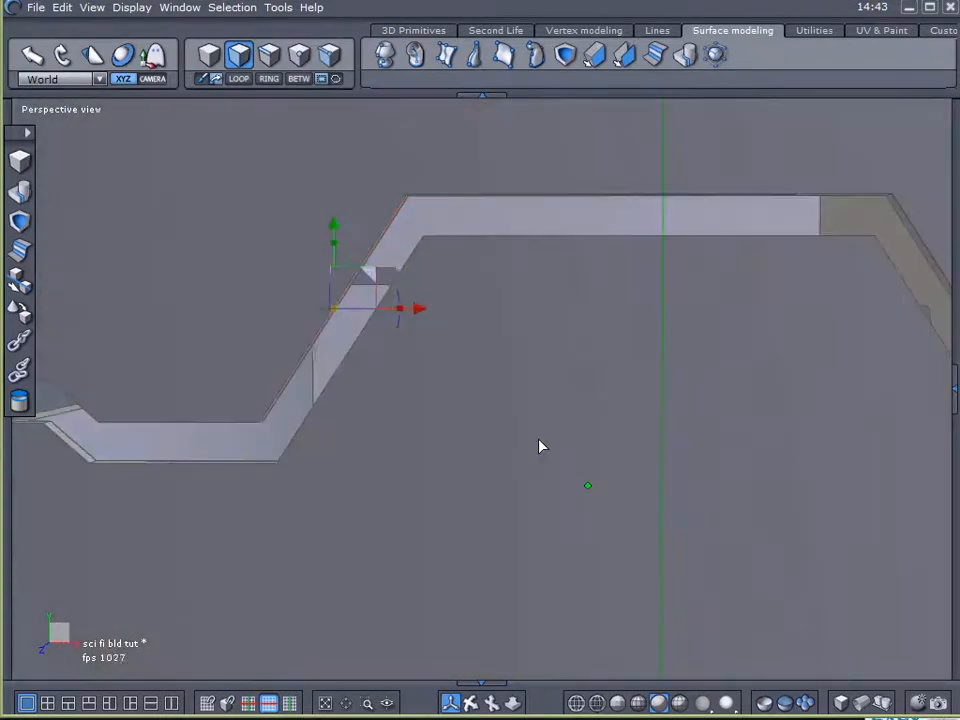
right_click_drag(602, 440, 538, 365)
mouse_move(491, 336)
left_mouse_down()
mouse_move(506, 337)
mouse_move(484, 340)
mouse_move(496, 347)
left_mouse_up()
right_click_drag(559, 438, 381, 448)
left_click_drag(502, 341, 500, 341)
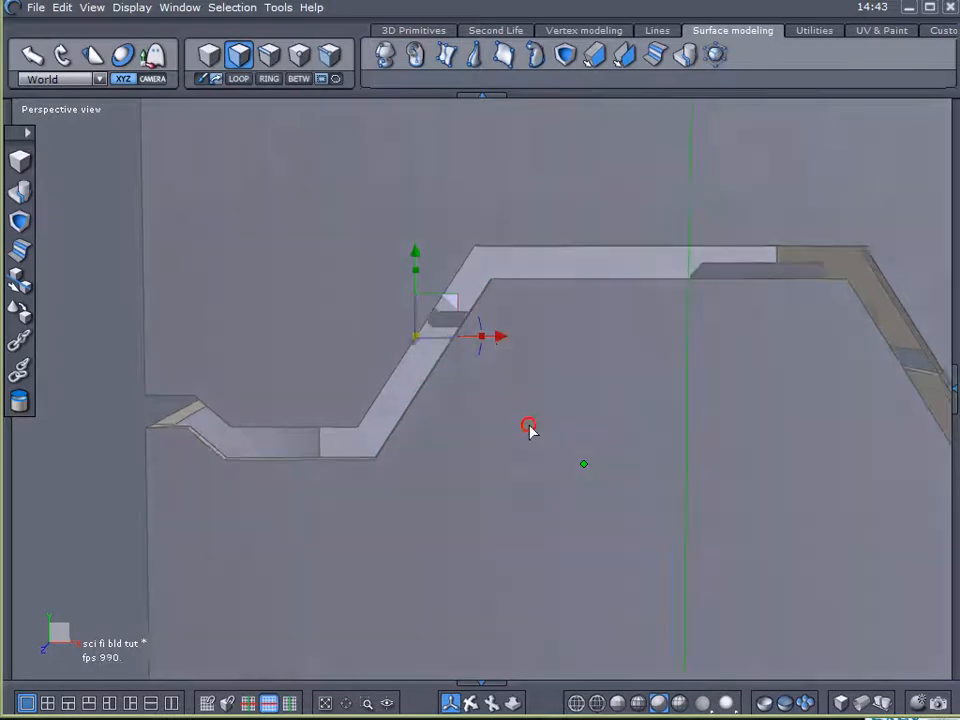
Step: Examine the adjusted gap along the building's sides and close up at the corner
right_click_drag(551, 417, 403, 431)
right_click_drag(470, 433, 412, 435)
scroll(614, 430, "down", 4)
right_click_drag(614, 437, 58, 467)
scroll(453, 468, "up", 5)
right_click_drag(453, 461, 495, 459)
scroll(501, 525, "up", 3)
scroll(516, 528, "down", 4)
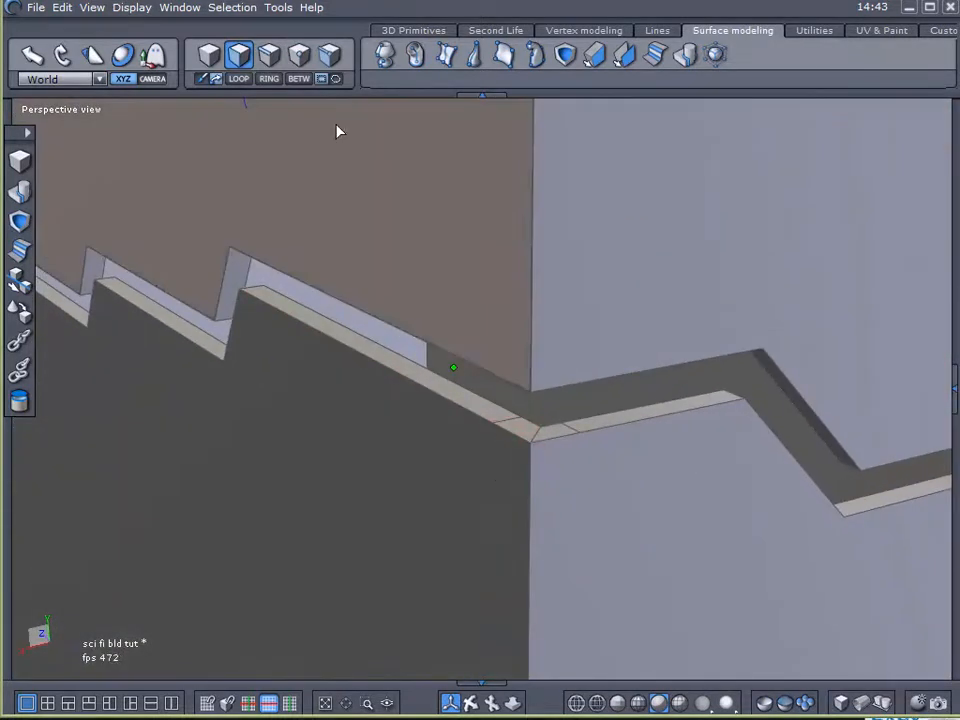
Step: In vertex mode, select the points on the lower body's rim around the corner and examine how the rim's edges run there
left_click(299, 55)
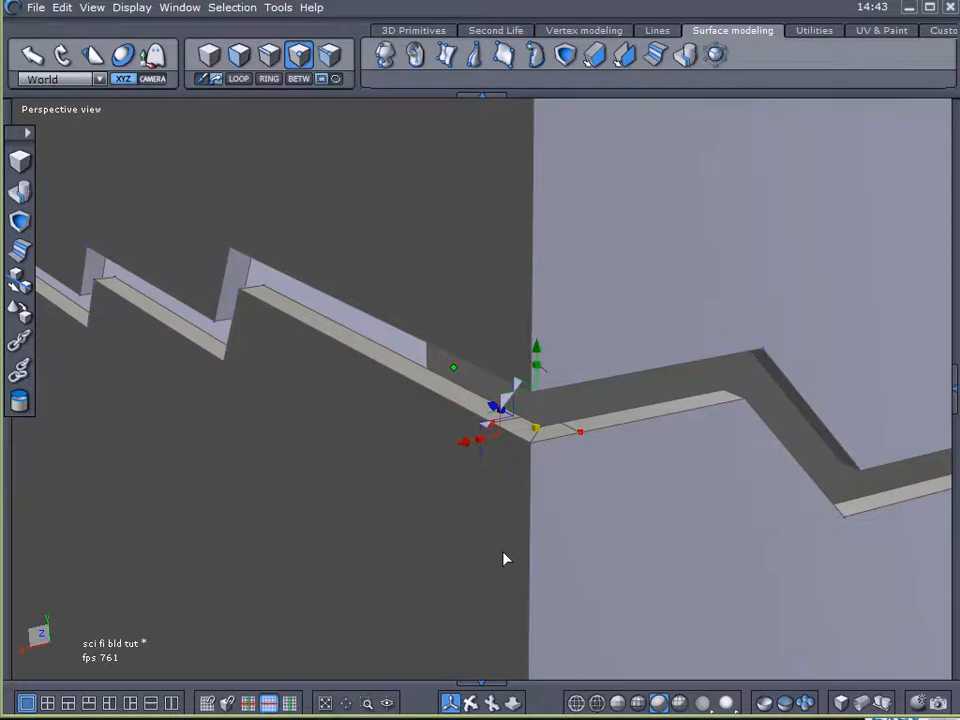
right_click_drag(483, 556, 675, 503)
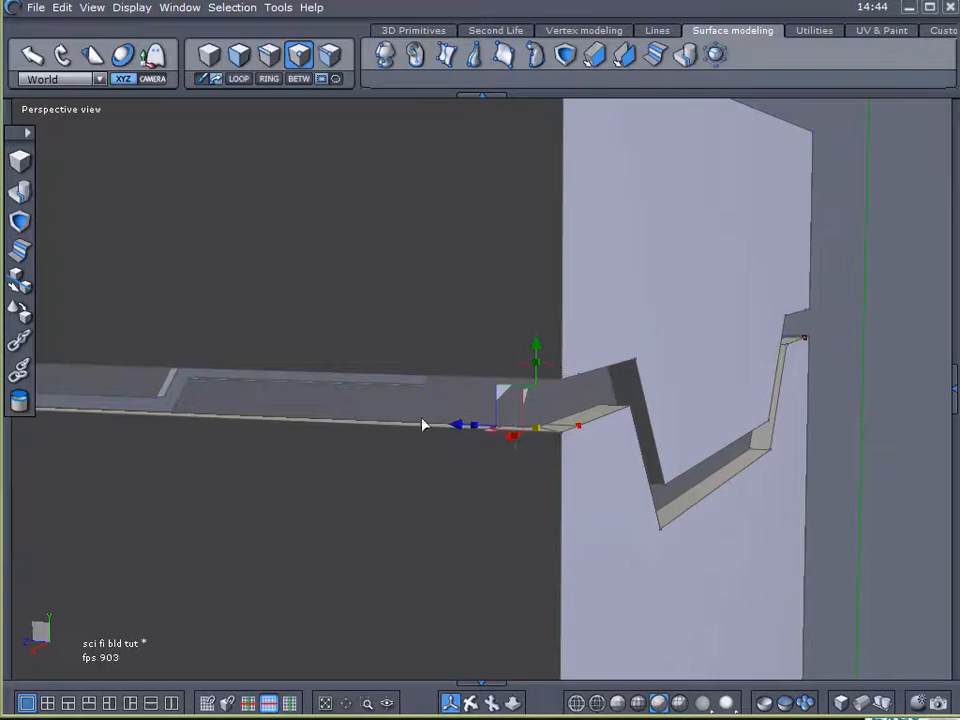
right_click_drag(512, 400, 547, 427)
scroll(463, 447, "down", 5)
middle_click_drag(463, 447, 522, 424)
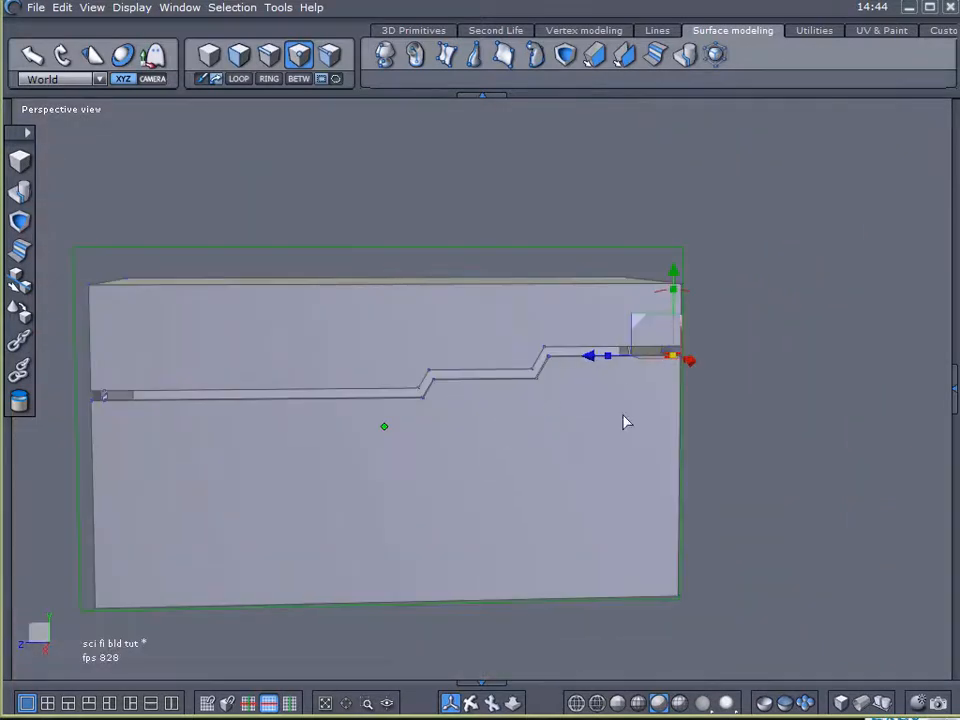
scroll(678, 368, "up", 8)
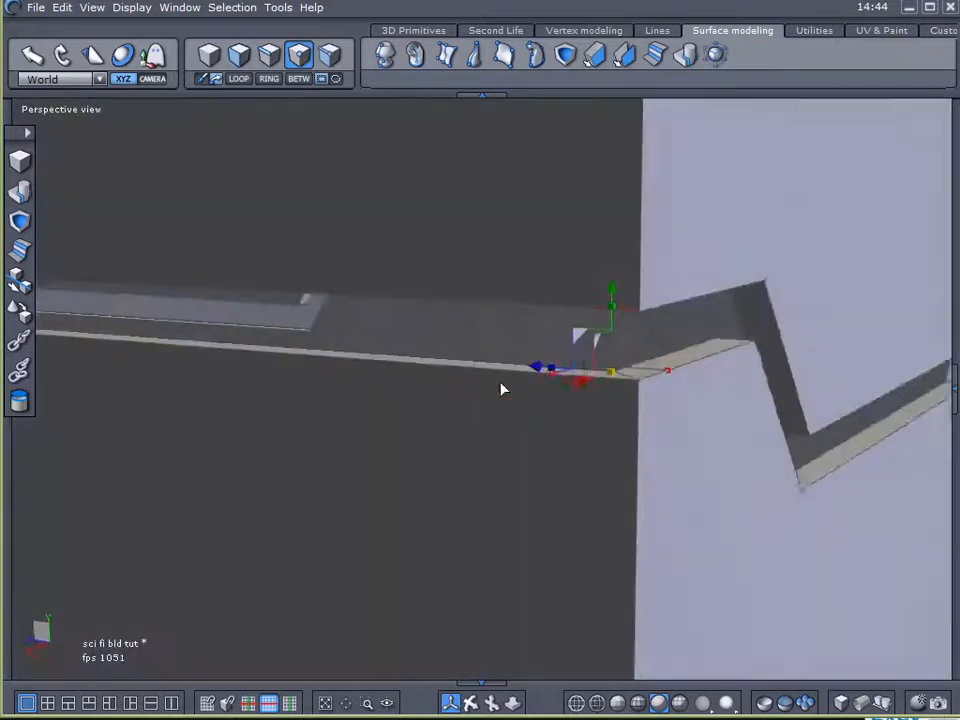
right_click_drag(500, 383, 463, 381)
middle_click_drag(463, 381, 456, 393)
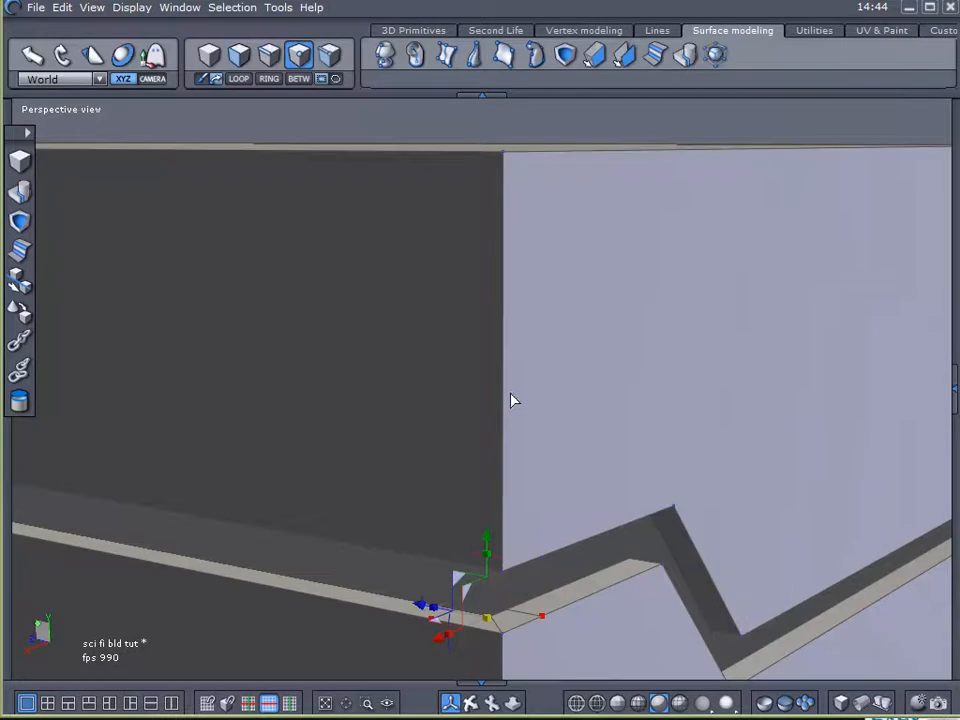
right_click_drag(519, 613, 533, 638)
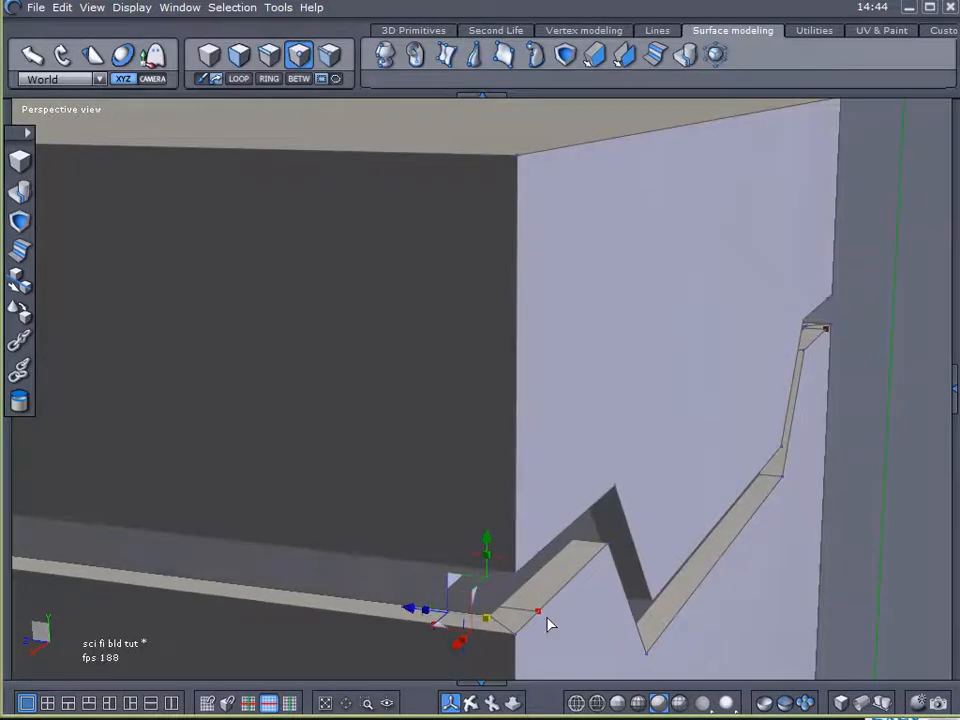
scroll(655, 537, "down", 5)
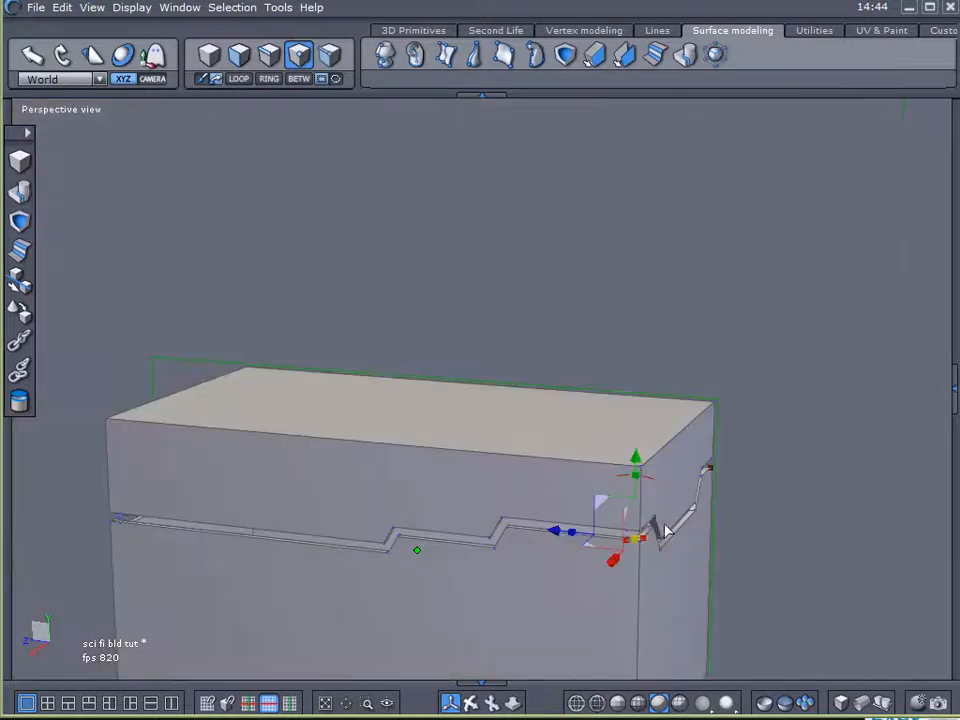
Step: Clear the vertex selection, reopen the side panels and turn off X symmetry for the building
left_click(808, 490)
right_click_drag(795, 490, 780, 434, "alt")
mouse_move(780, 434)
left_mouse_down("alt")
mouse_move(692, 425)
mouse_move(776, 425)
left_mouse_up("alt")
left_click(953, 385)
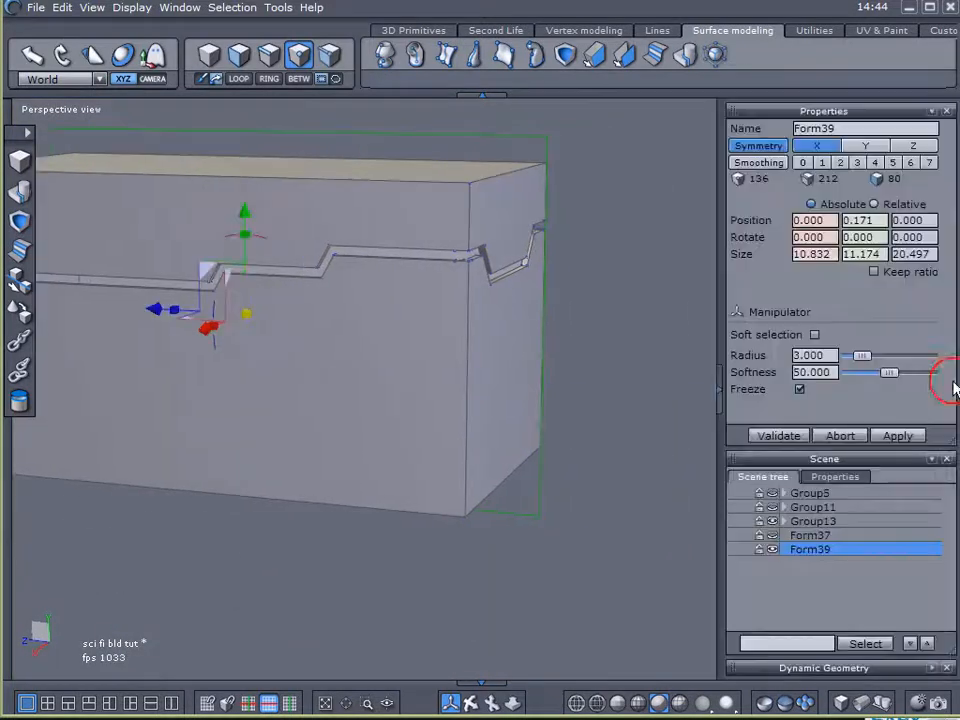
left_click(784, 150)
Step: Examine the gap between the upper and lower sections from all sides of the building for even width
left_click_drag(650, 275, 72, 313, "alt")
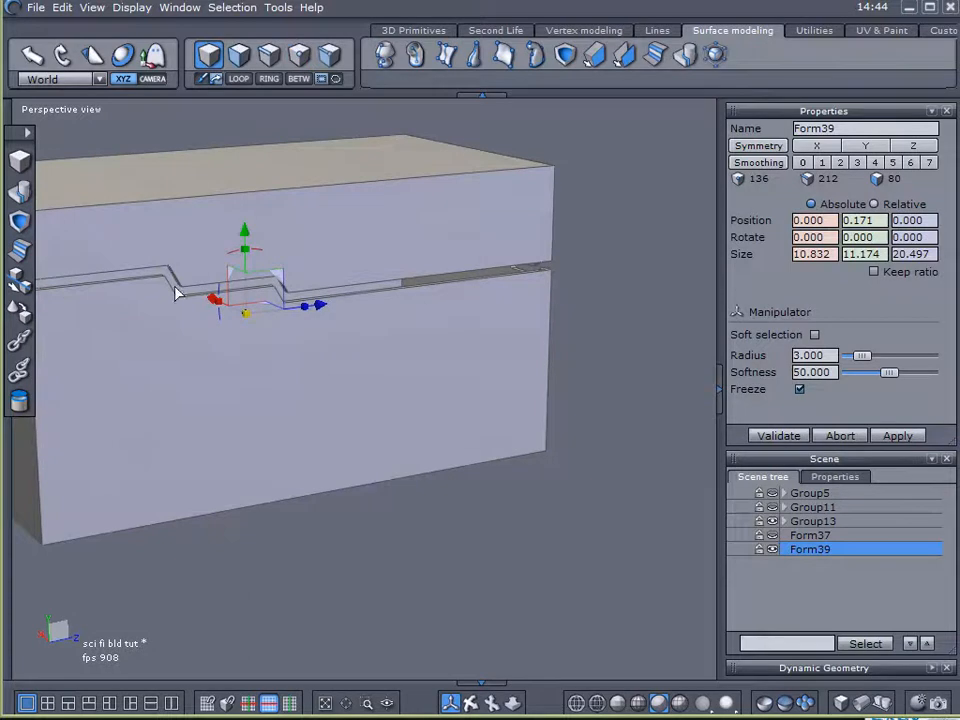
left_click_drag(336, 304, 540, 334, "alt")
left_click_drag(379, 268, 518, 274, "alt")
left_click_drag(311, 263, 564, 300, "alt")
scroll(342, 296, "up", 3)
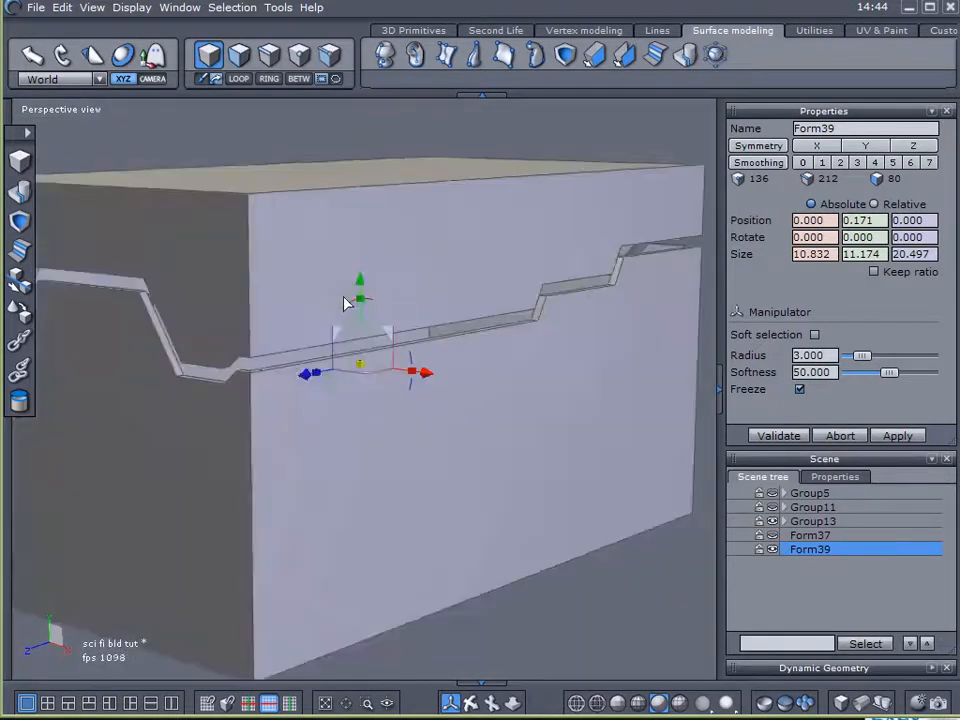
scroll(343, 303, "up", 3)
left_click_drag(343, 302, 100, 419, "alt")
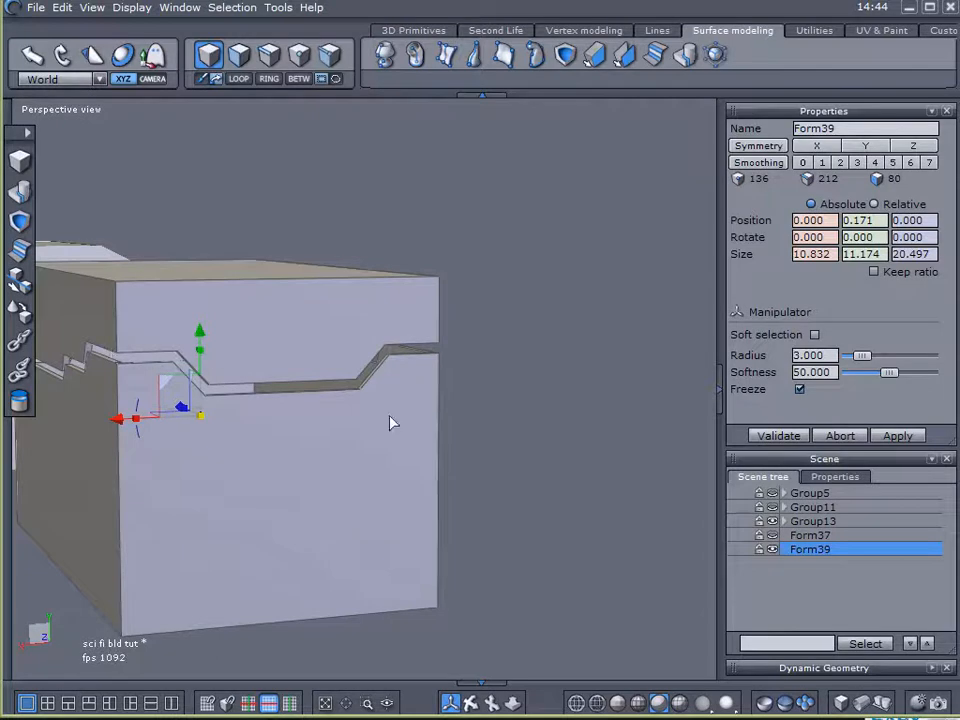
left_click_drag(431, 401, 396, 410, "alt")
scroll(381, 378, "up", 3)
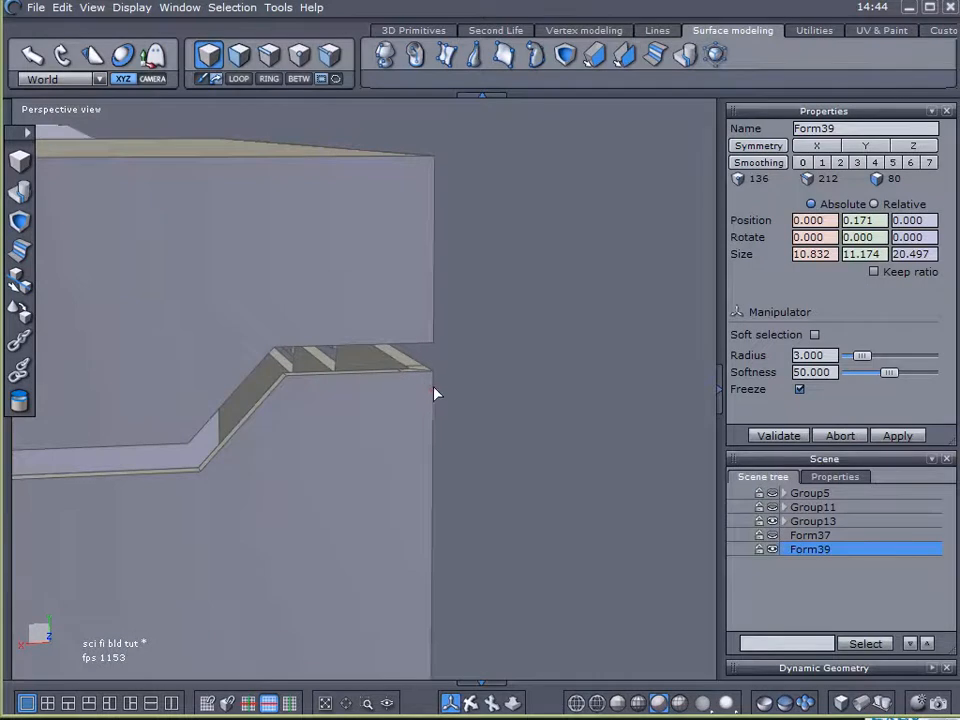
left_click_drag(432, 388, 304, 422, "alt")
scroll(324, 408, "down", 4)
right_click_drag(325, 408, 395, 403, "alt")
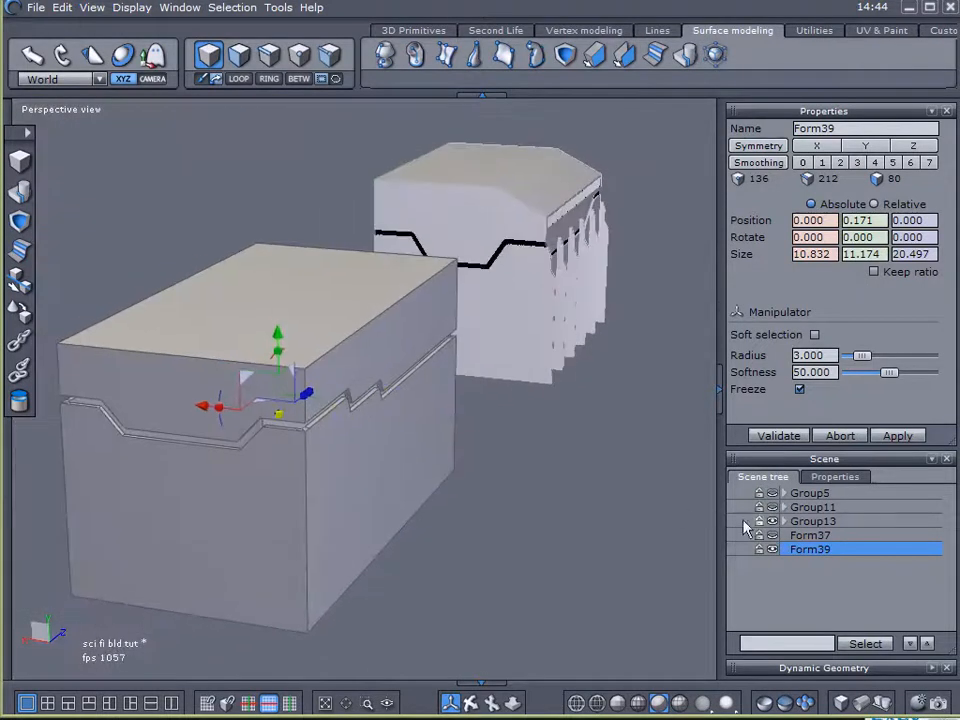
Step: Unhide the inner box Form37 and rename it Glass
left_click(806, 535)
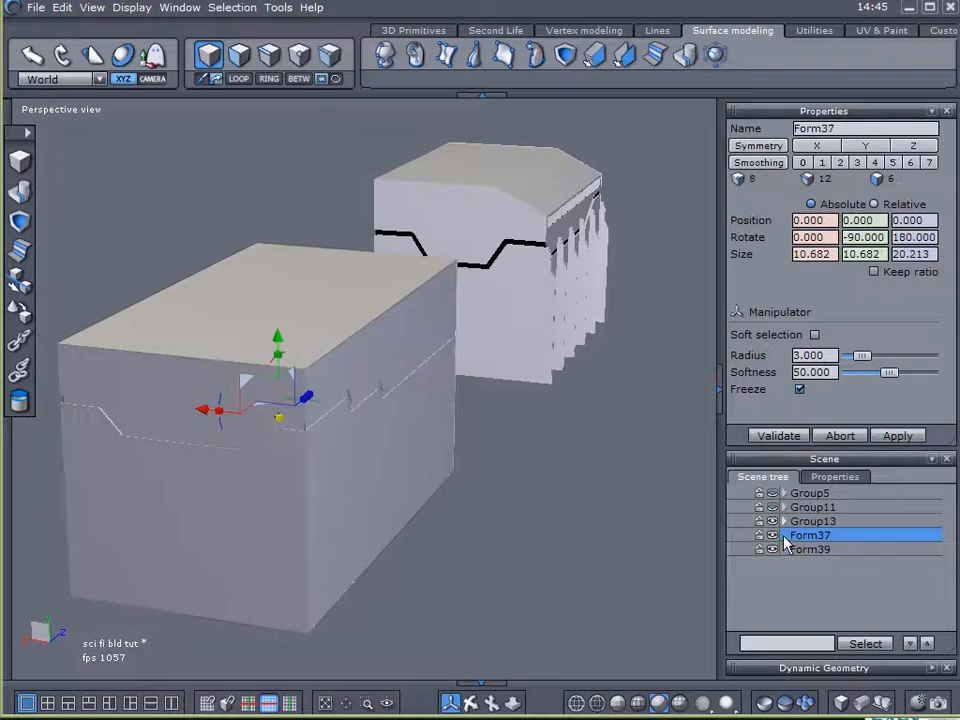
left_click_drag(856, 128, 731, 140)
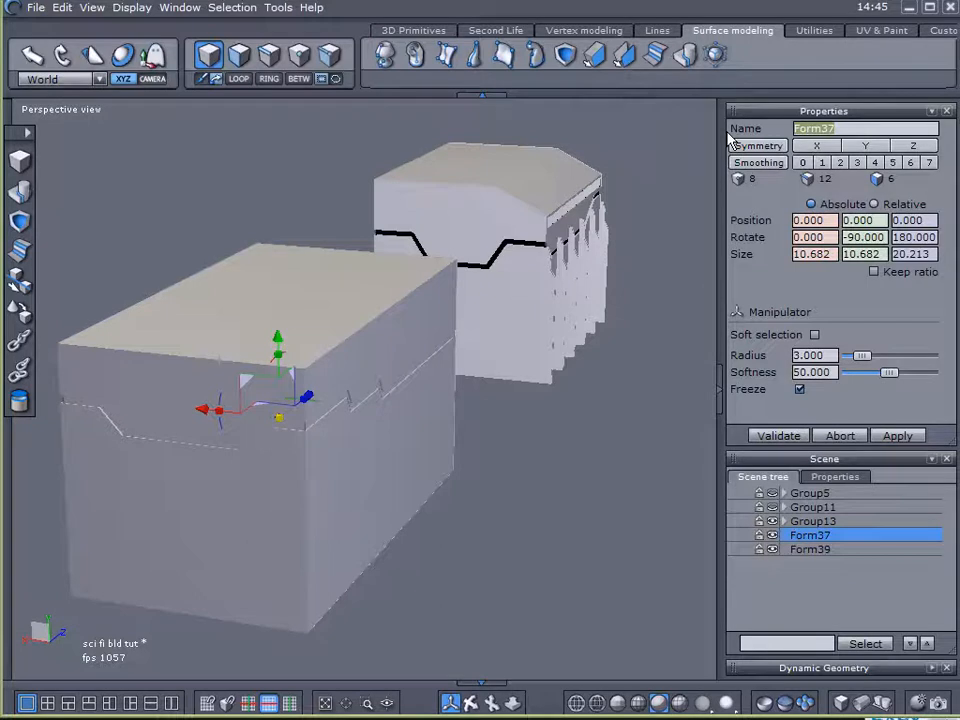
type("Glass")
key("Return")
Step: Create a new material for the Glass box and set its colour to near black
left_click(12, 122)
left_click_drag(12, 133, 23, 112)
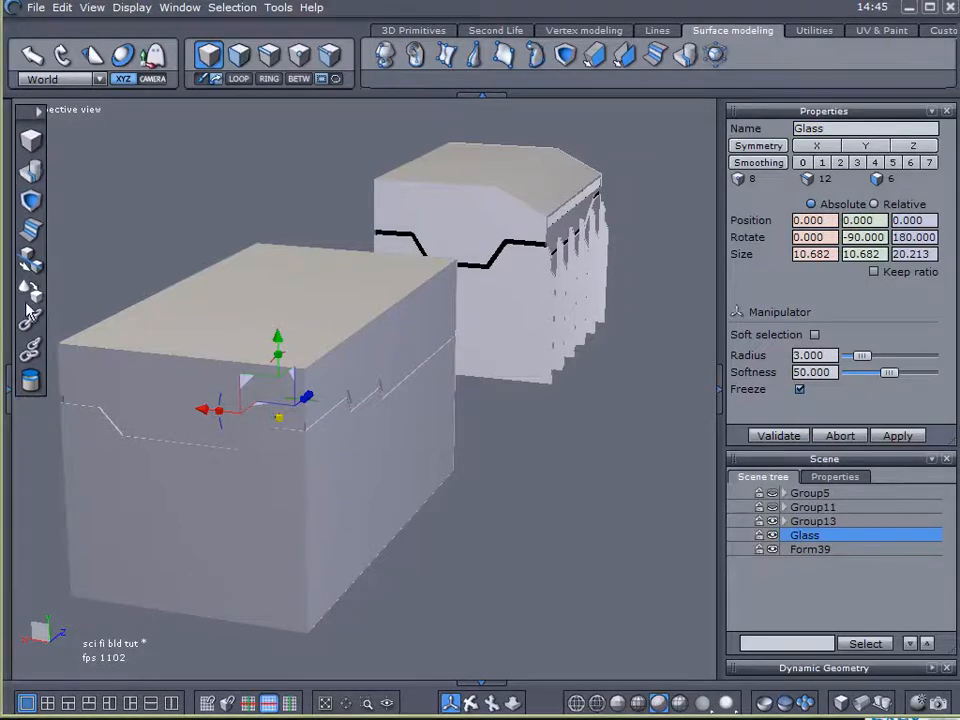
left_click(5, 390)
left_click(170, 405)
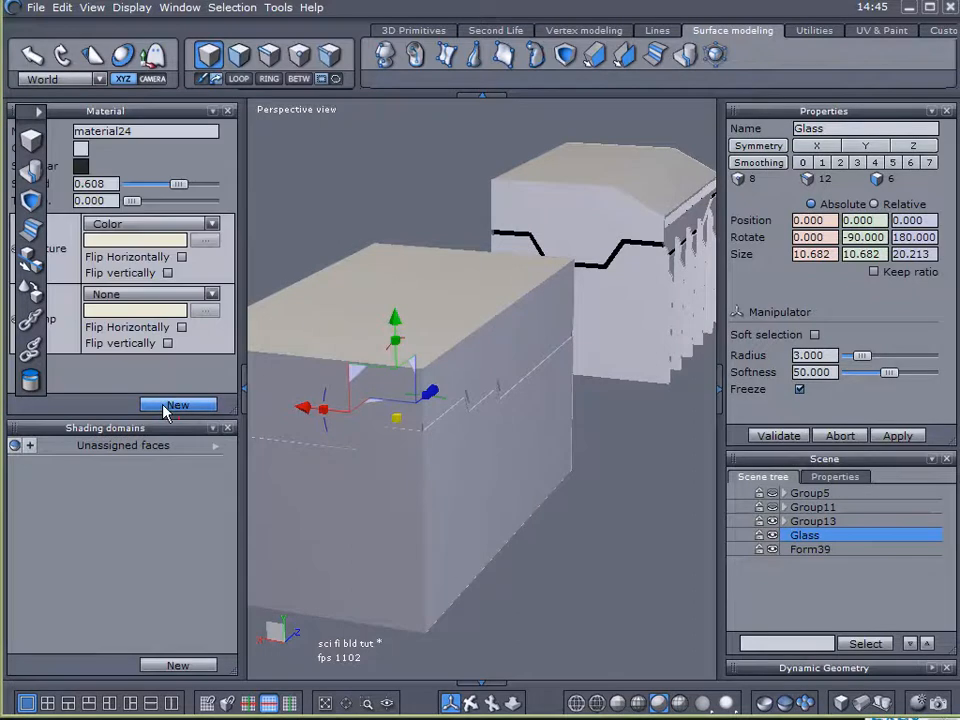
left_click(81, 150)
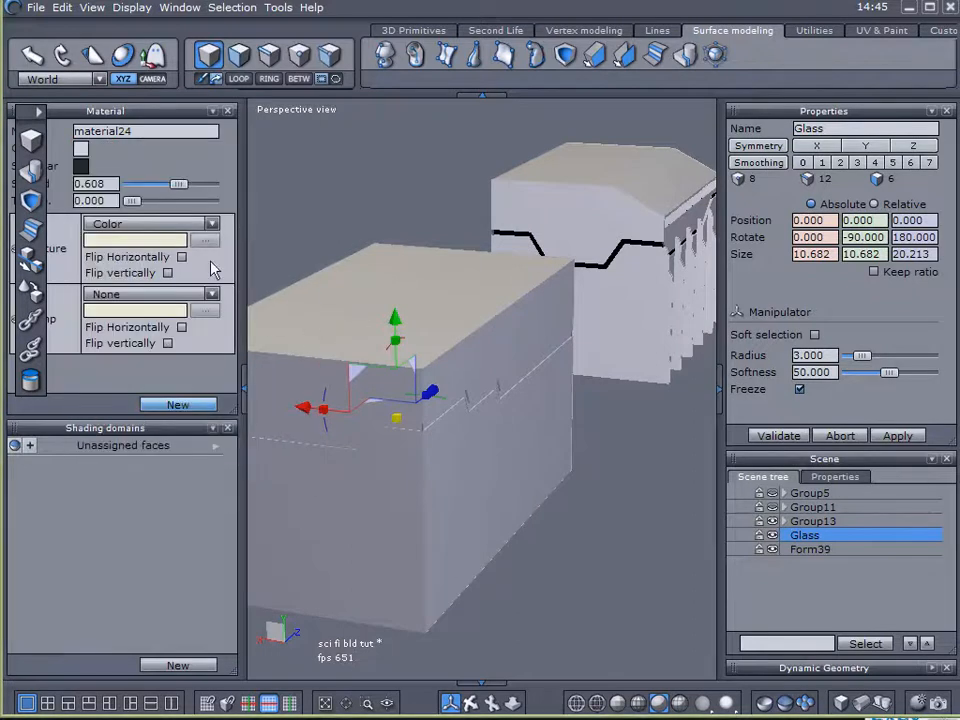
left_click(82, 149)
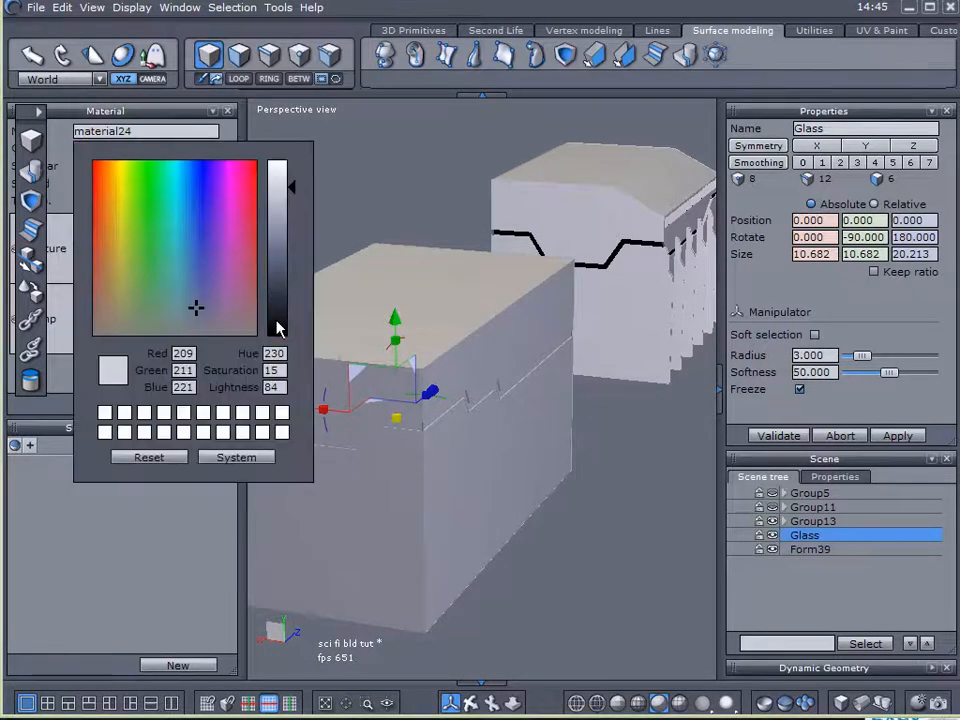
left_click(278, 328)
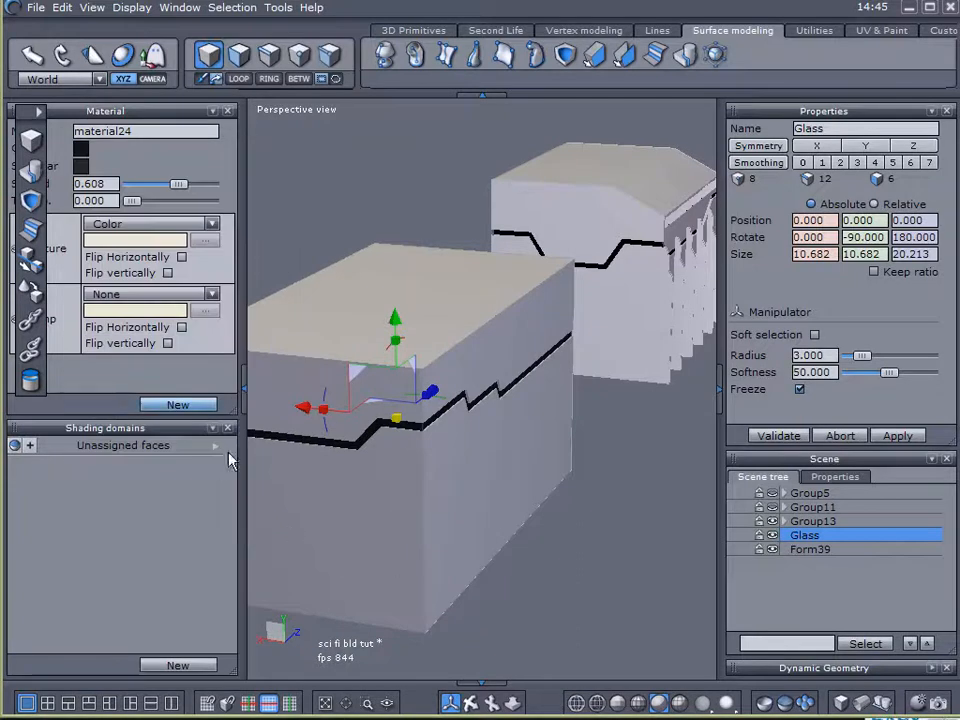
left_click(245, 396)
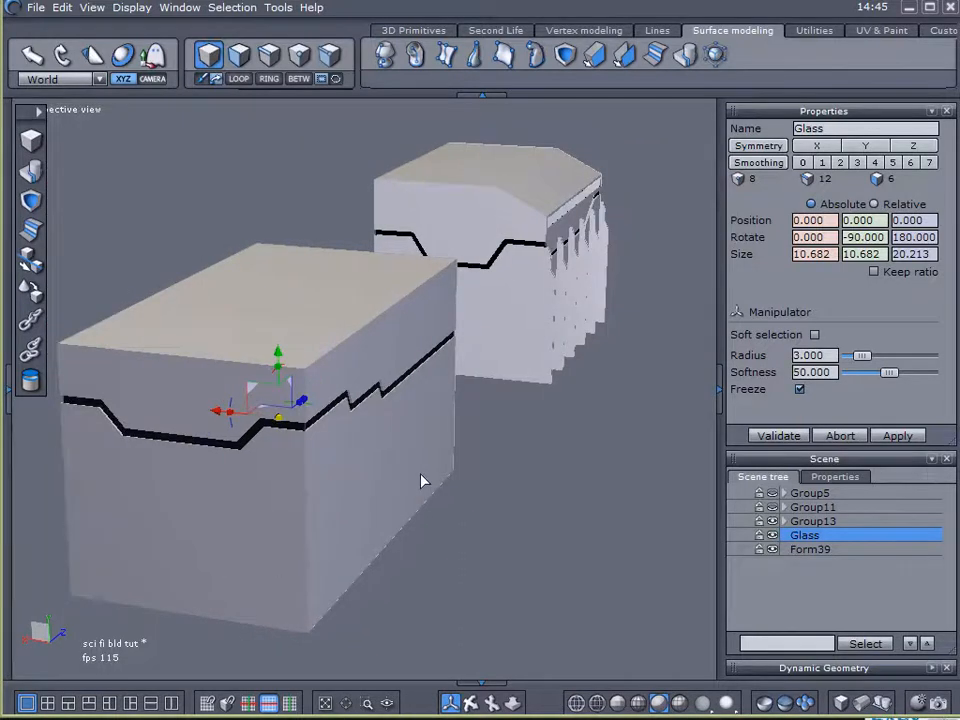
Step: In wireframe display, reduce the Glass box's height to about 3.055 and raise it to about Y 2.944, around the stepped gap
scroll(421, 481, "up", 2)
right_click_drag(447, 498, 252, 472)
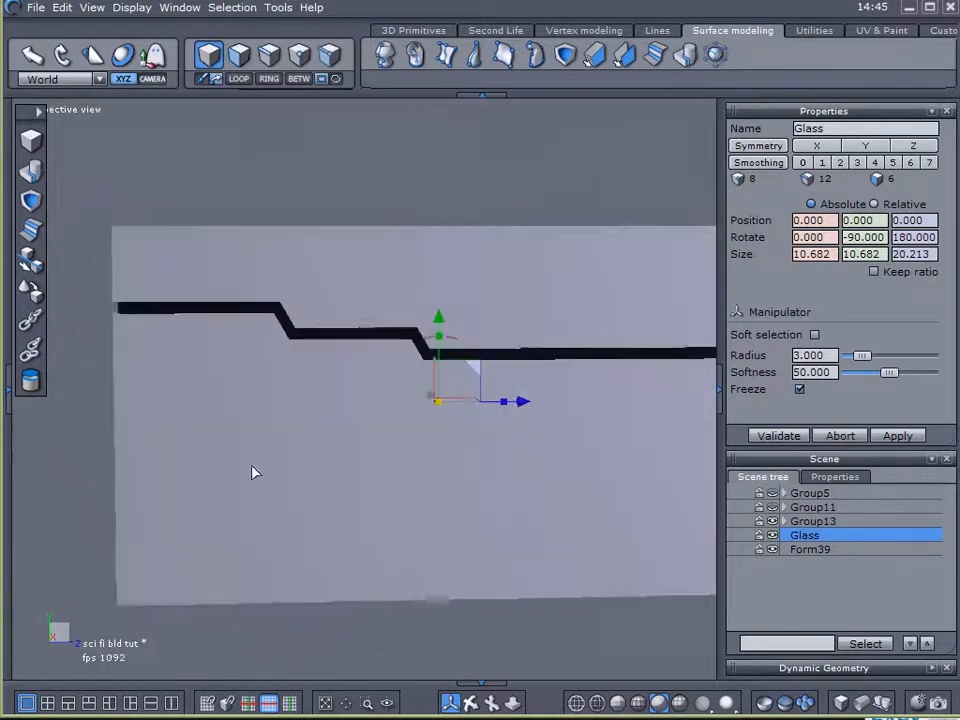
left_click(576, 704)
mouse_move(446, 574)
right_mouse_down()
mouse_move(414, 574)
mouse_move(465, 579)
mouse_move(395, 519)
right_mouse_up()
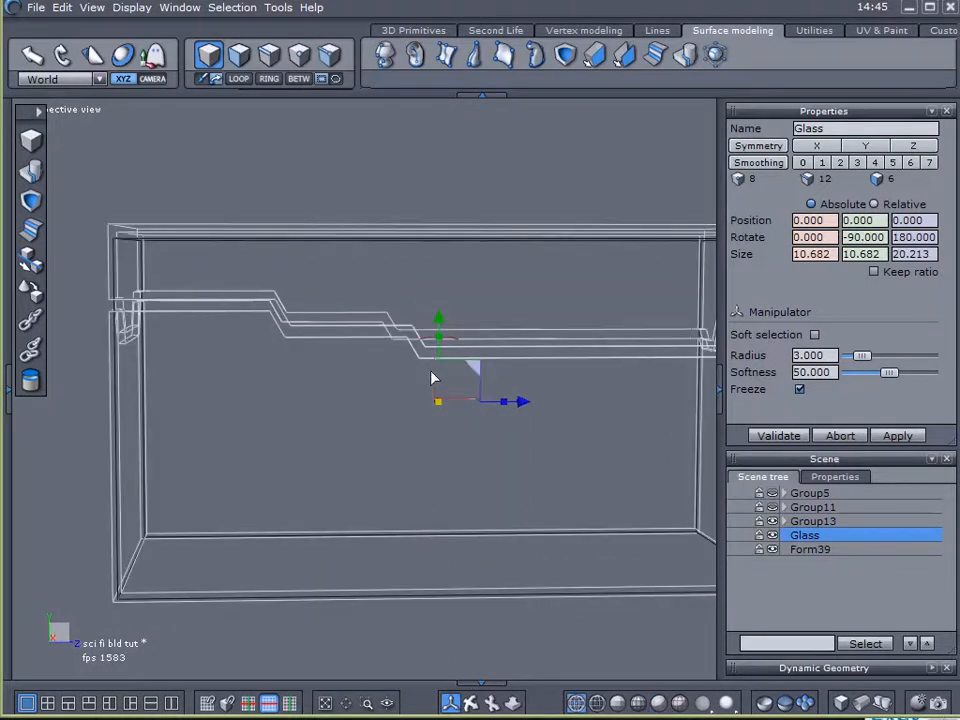
left_click_drag(440, 340, 418, 390)
left_click_drag(437, 322, 439, 229)
right_click_drag(401, 285, 416, 400)
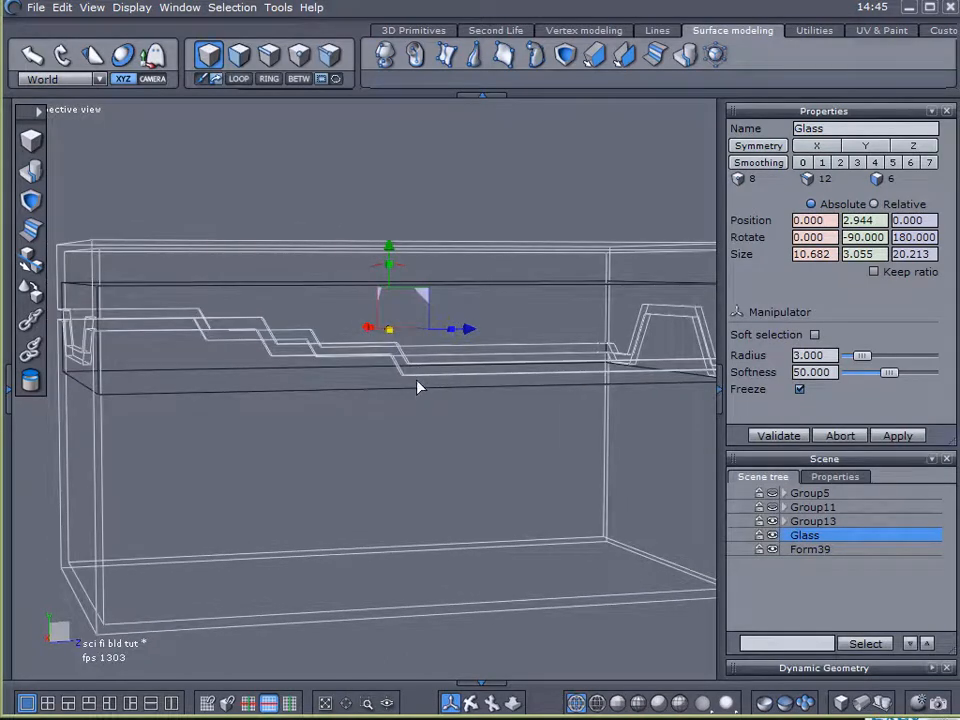
Step: Shrink the Glass box to about 10.406 wide and 19.984 long, and return the view to shaded display
right_click_drag(657, 388, 210, 328)
right_click_drag(360, 375, 380, 387)
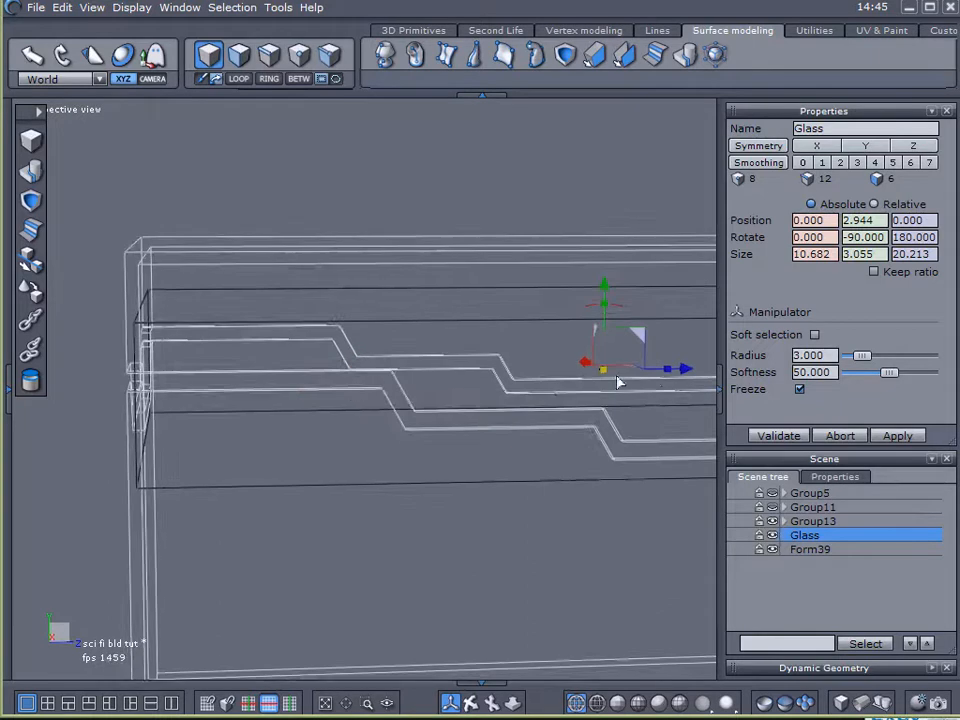
left_click(670, 370)
left_click_drag(669, 369, 663, 417)
middle_click_drag(643, 465, 563, 428)
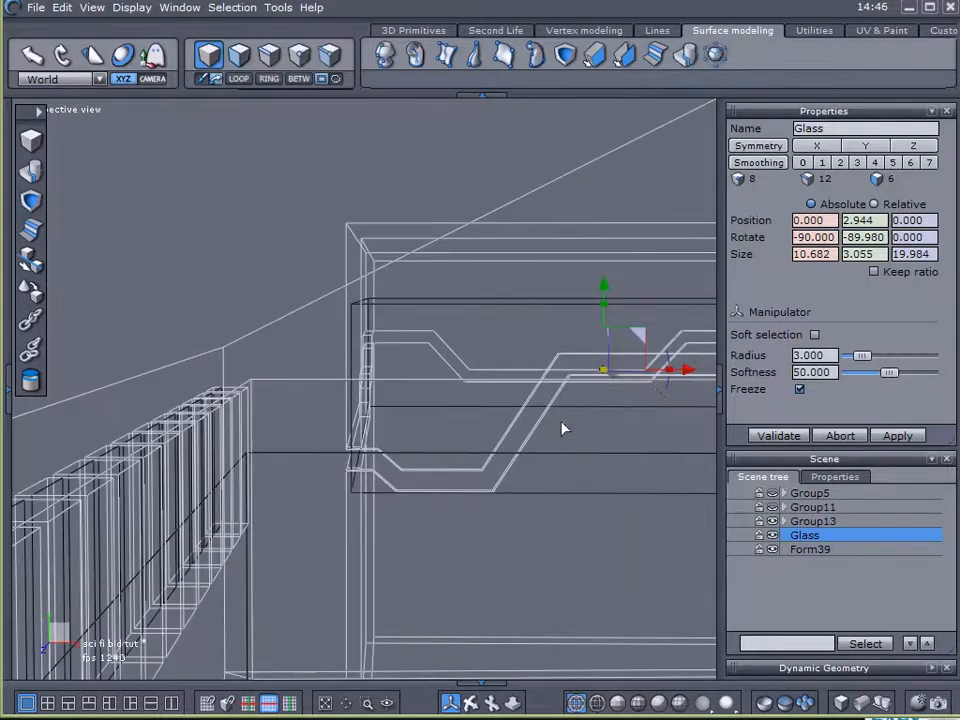
left_click_drag(675, 376, 671, 372)
mouse_move(671, 372)
middle_mouse_down()
mouse_move(385, 483)
mouse_move(825, 517)
middle_mouse_up()
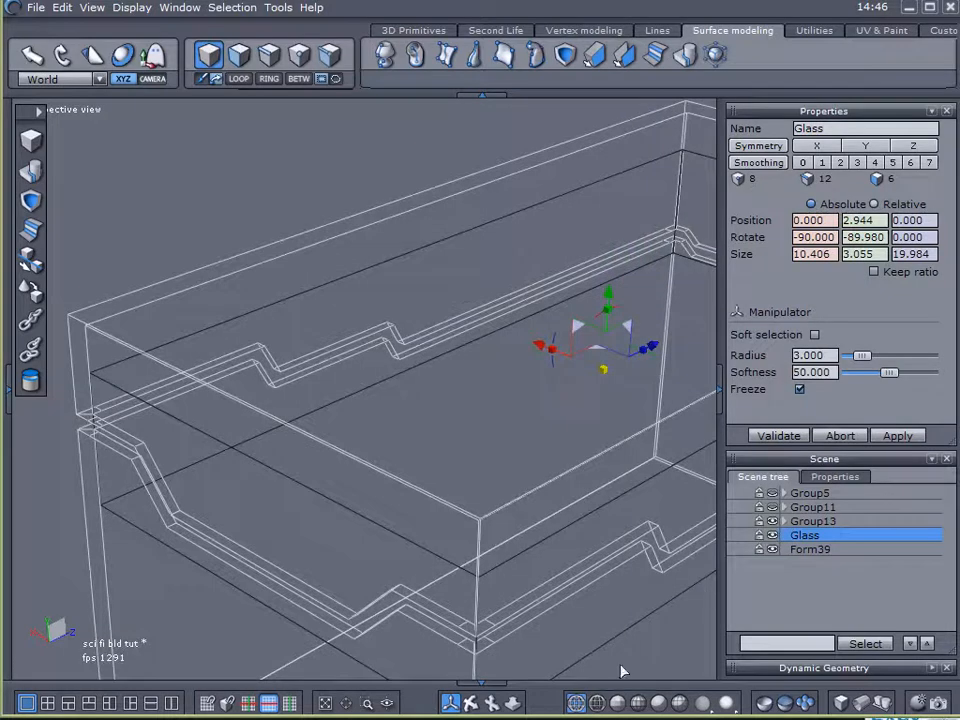
left_click(658, 703)
middle_click_drag(611, 533, 303, 433)
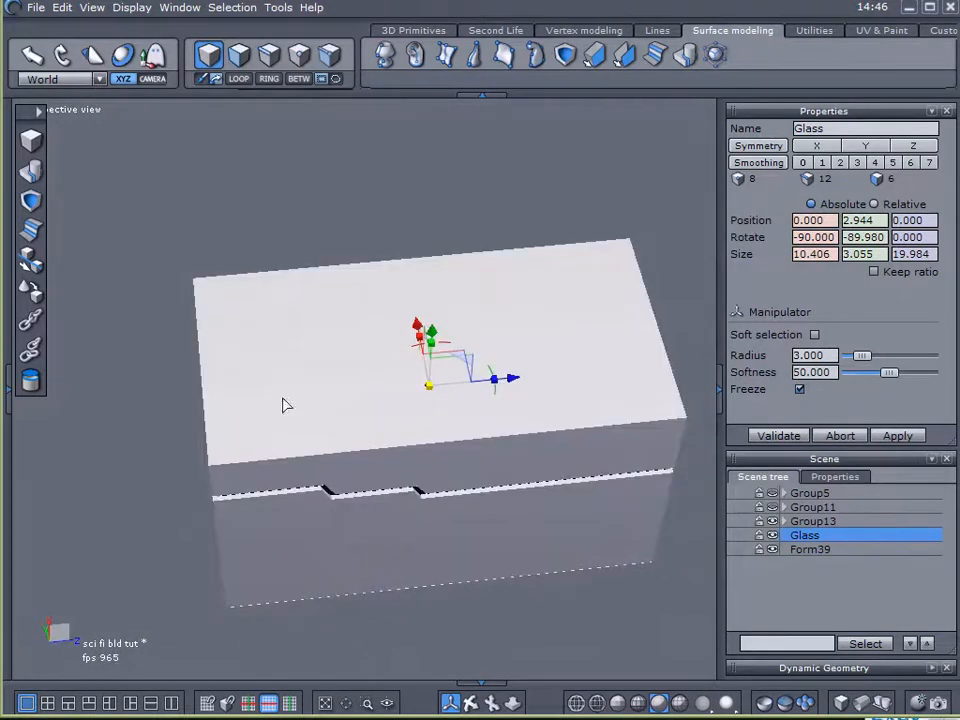
Step: Tessellate the roof of Form39 with one lengthwise edge joining the midpoints of its two short edges
left_click(776, 549)
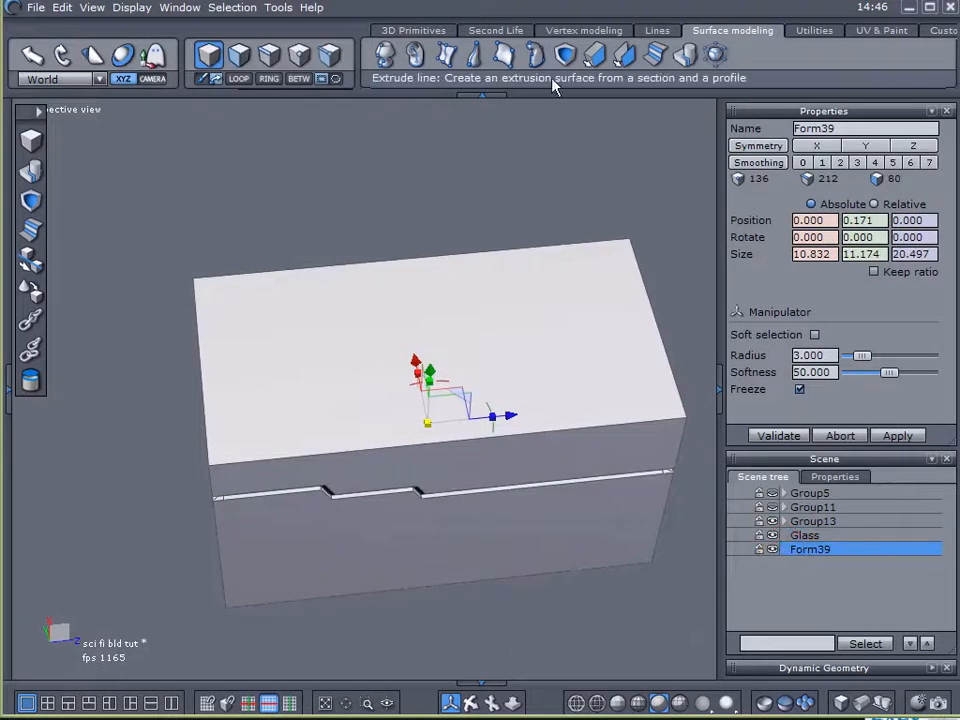
left_click(583, 30)
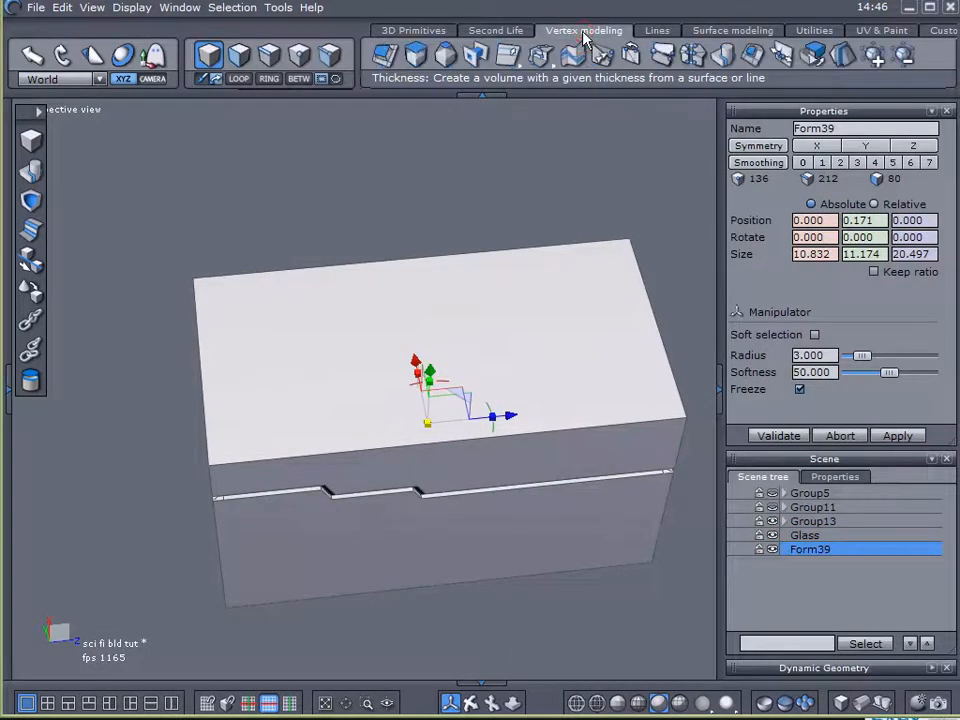
left_click_drag(540, 55, 547, 128)
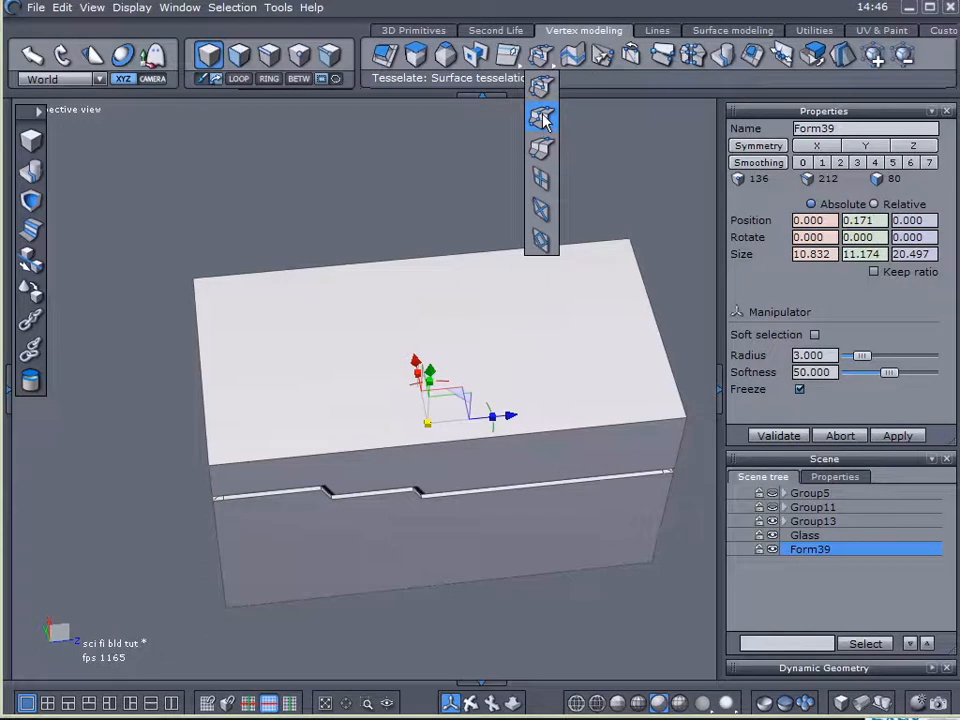
left_click(543, 118)
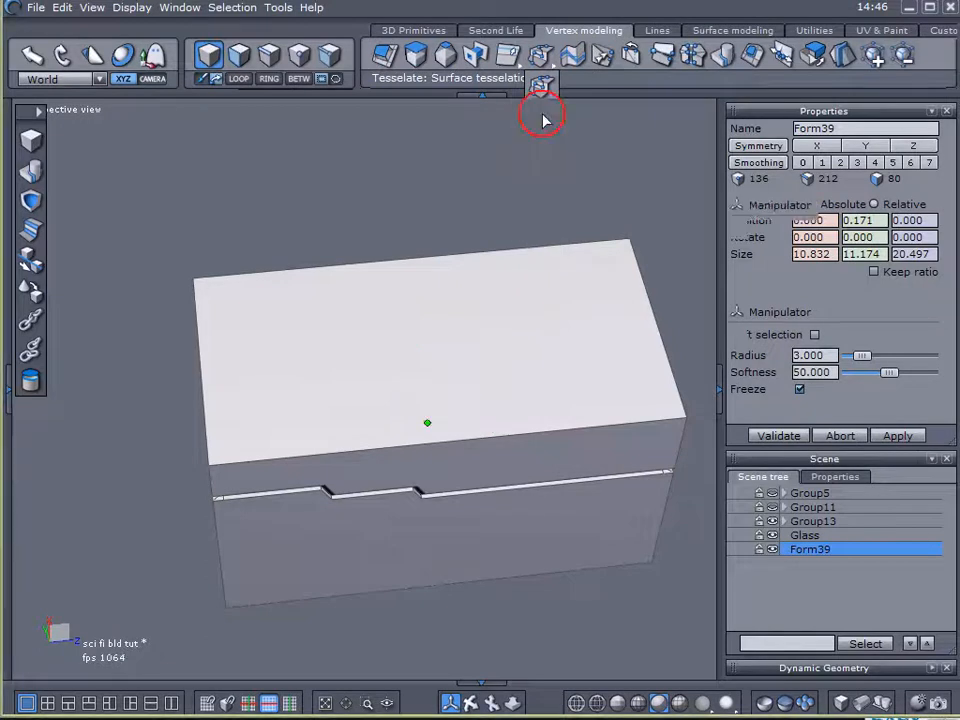
left_click(200, 372)
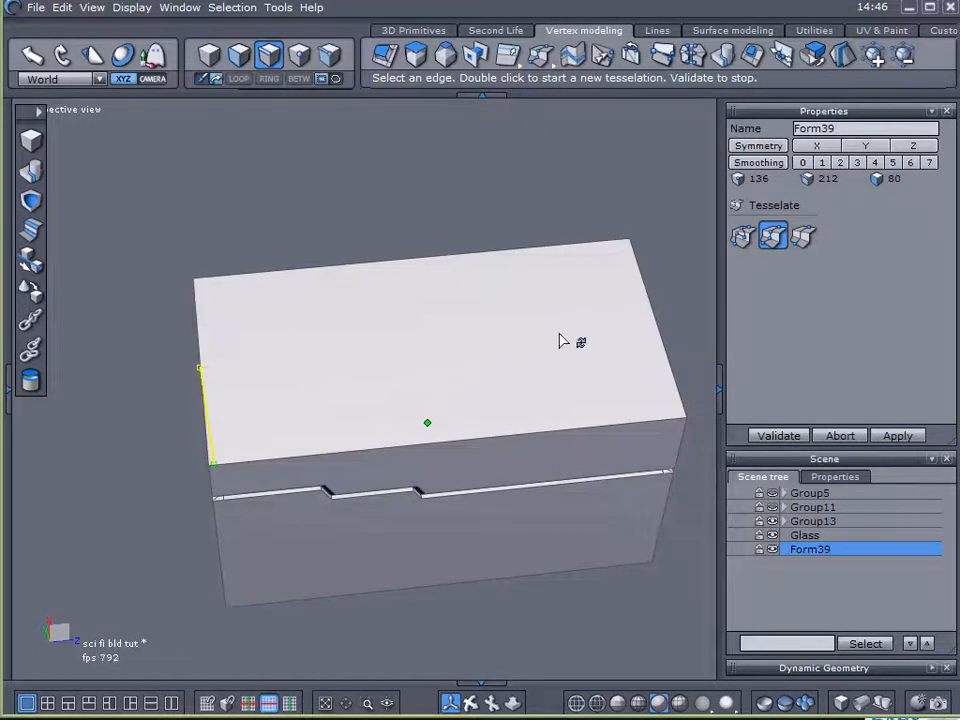
left_click(664, 332)
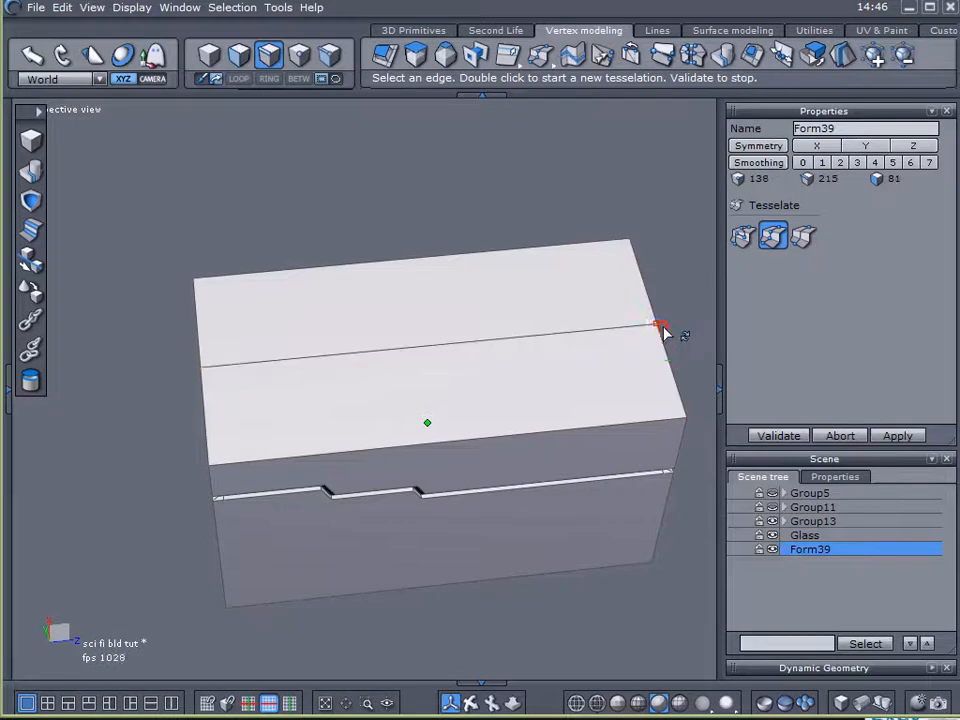
left_click(790, 435)
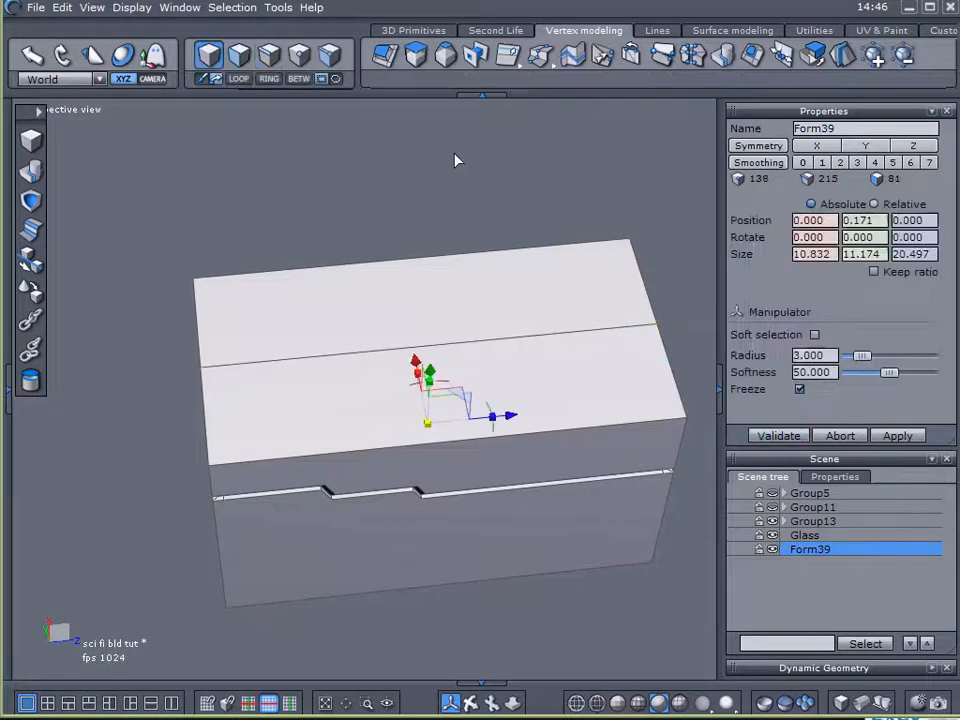
Step: Move the new lengthwise roof edge towards the long side, to about X -2.886
left_click(270, 55)
left_click(333, 355)
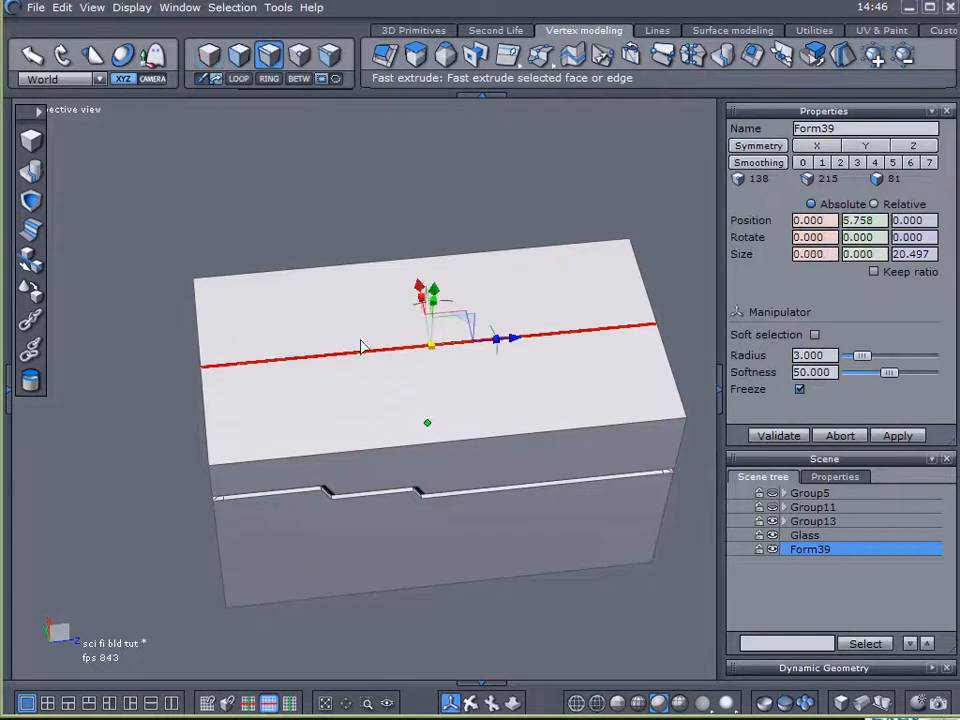
left_click_drag(421, 293, 426, 338)
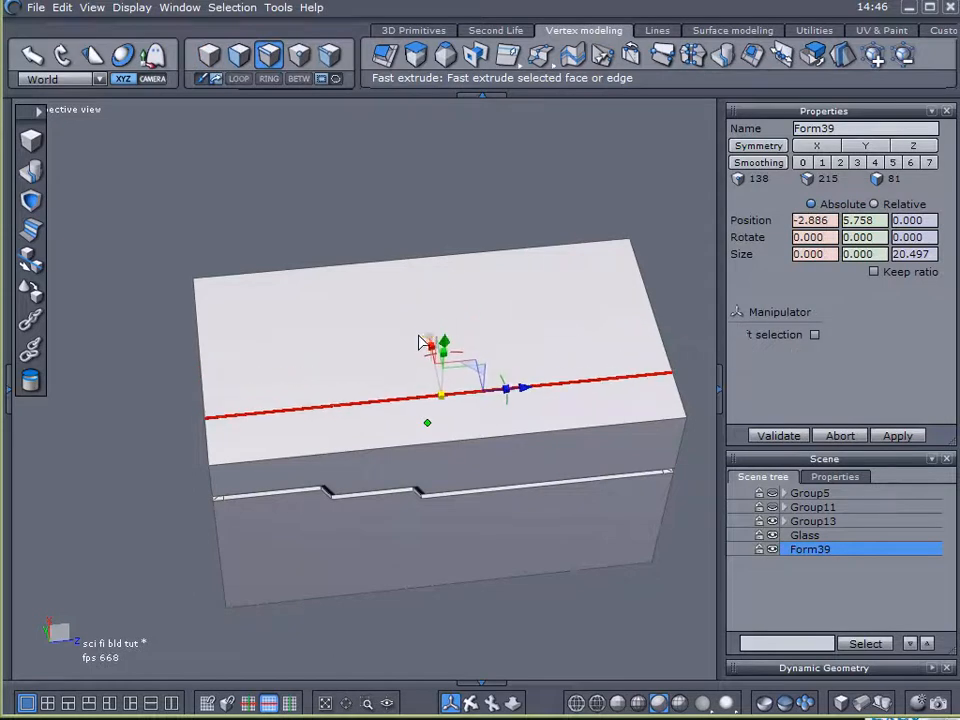
Step: Raise the larger roof face to about Y 7.667 to form a sloped roof edge along the long side, and clear the selection
left_click(238, 55)
left_click(333, 325)
middle_click_drag(330, 321, 406, 250)
left_click_drag(428, 243, 428, 207)
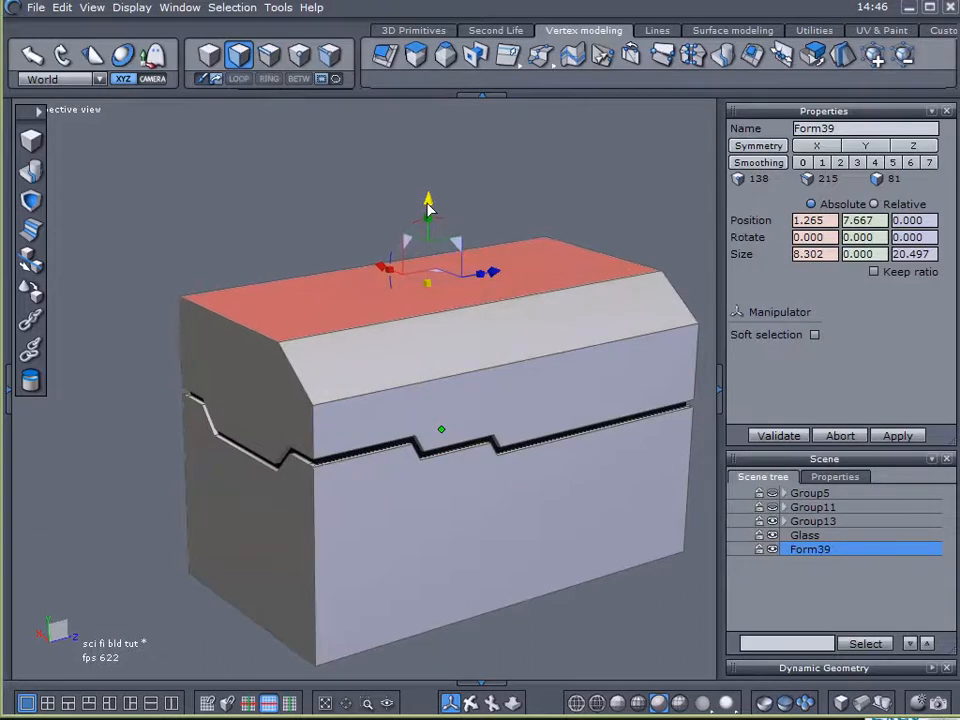
middle_click_drag(418, 246, 396, 296)
left_click(810, 597)
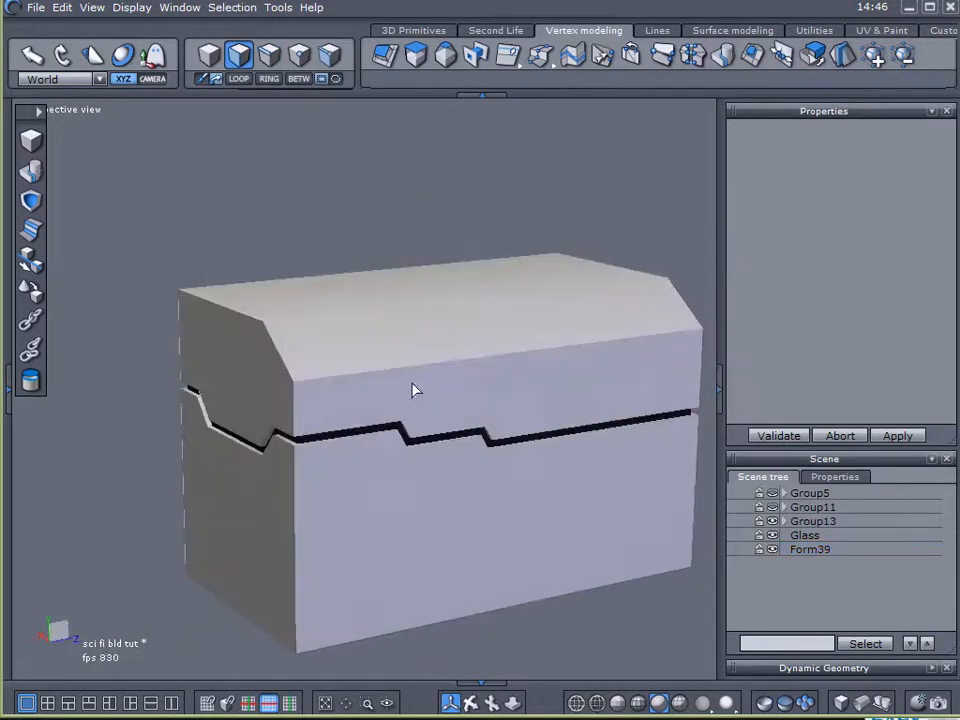
Step: Create a cube with sides of about 4.98 beside the building
left_click(31, 140)
left_click(80, 237)
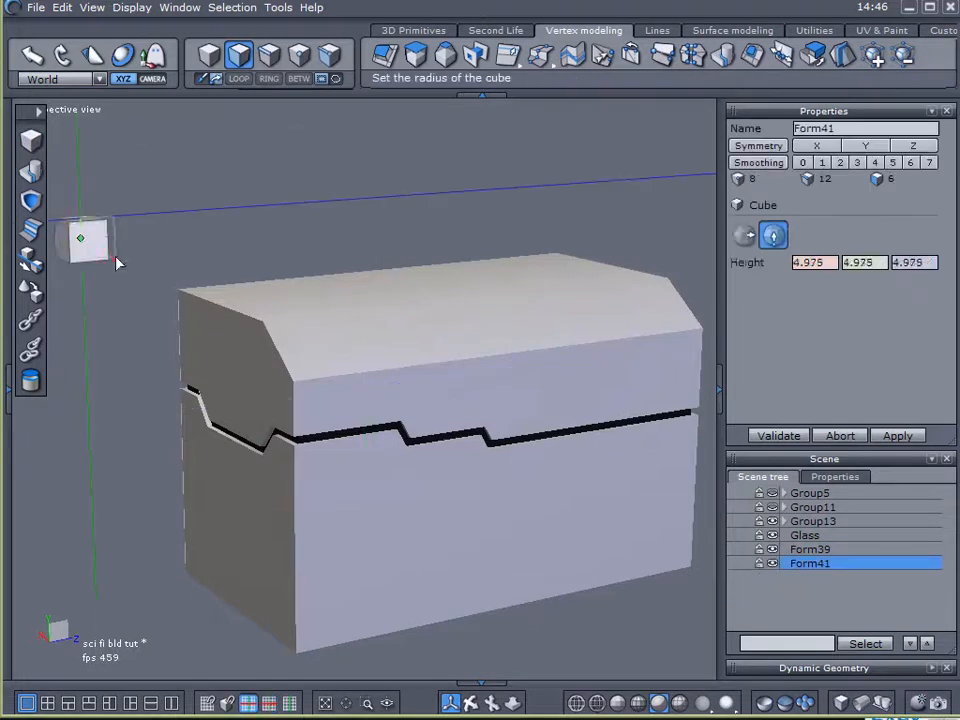
left_click(117, 263)
Step: Lay the new cube by one of its faces onto the long side wall of the building's lower section
left_click(31, 292)
scroll(290, 370, "down", 3)
middle_click_drag(343, 384, 272, 337)
right_click_drag(272, 337, 192, 333)
left_click(93, 236)
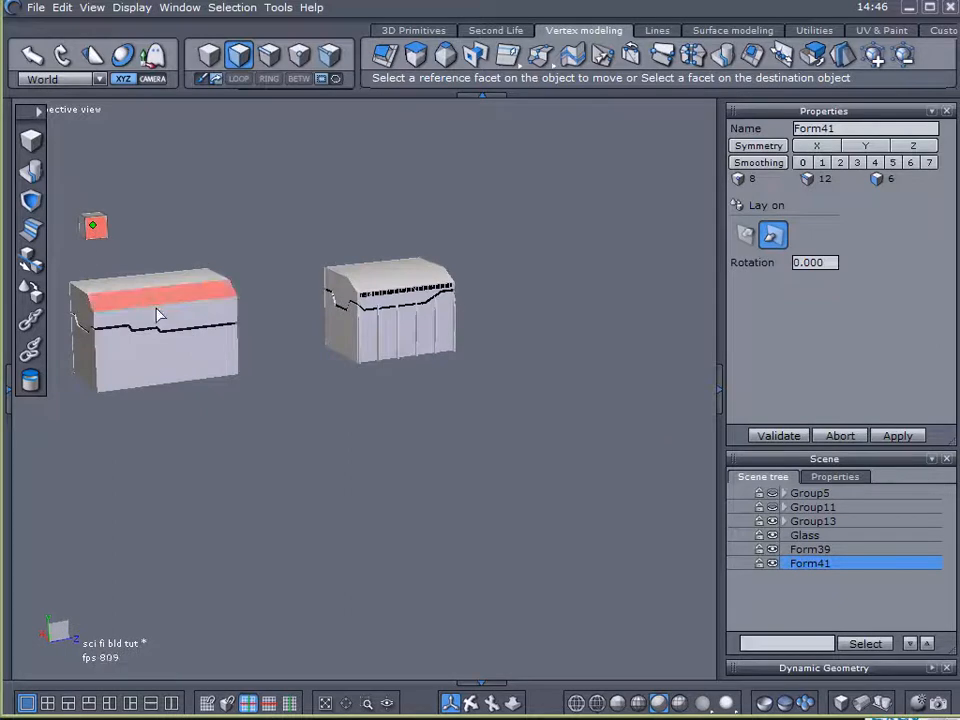
left_click(160, 368)
left_click(785, 440)
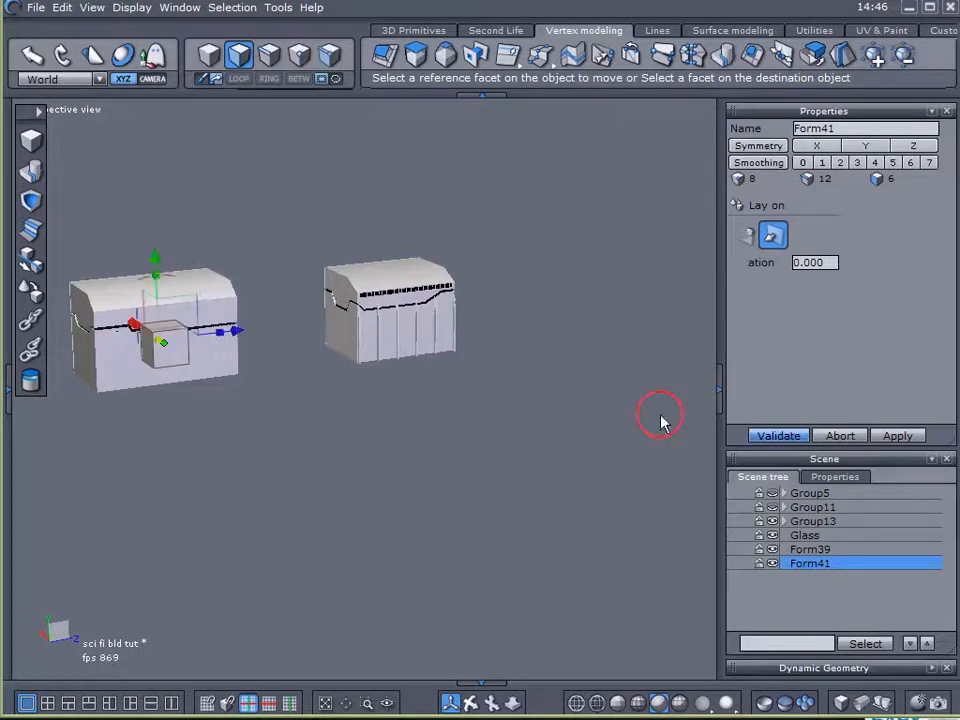
Step: Scale the cube into a tall post about 0.654 square and 10.023 high, standing against the side wall
middle_click_drag(405, 405, 600, 394)
scroll(362, 335, "up", 3)
scroll(361, 334, "up", 4)
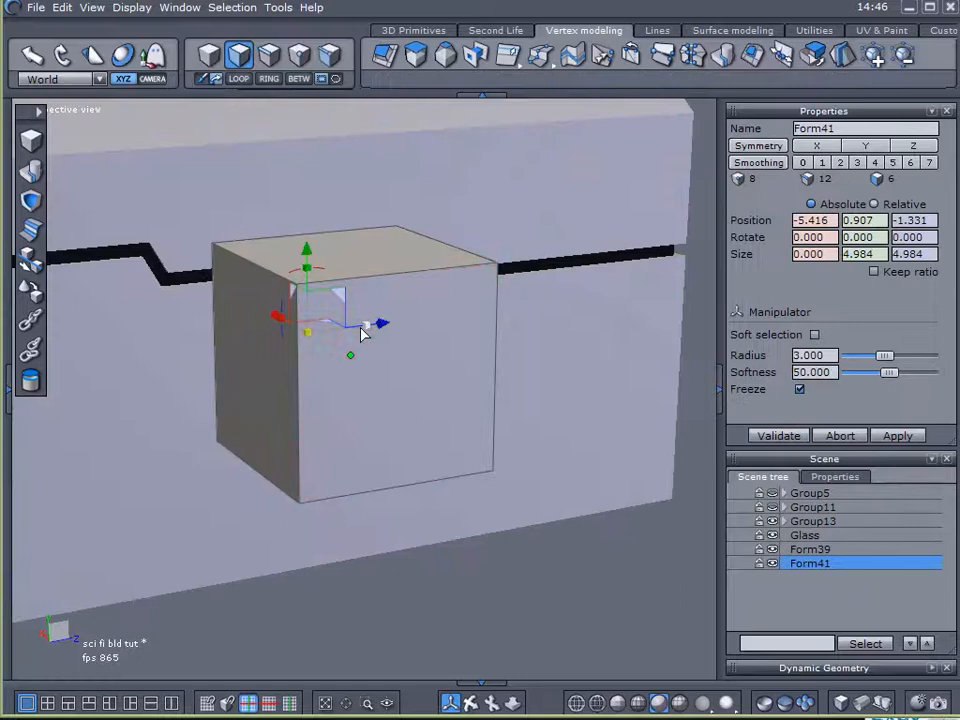
left_click(632, 510)
left_click_drag(353, 360, 54, 339)
left_click_drag(350, 297, 360, 210)
left_click_drag(350, 300, 353, 151)
right_click_drag(356, 176, 358, 236)
left_click_drag(296, 362, 279, 386)
left_click_drag(316, 285, 306, 334)
right_click_drag(274, 336, 306, 281)
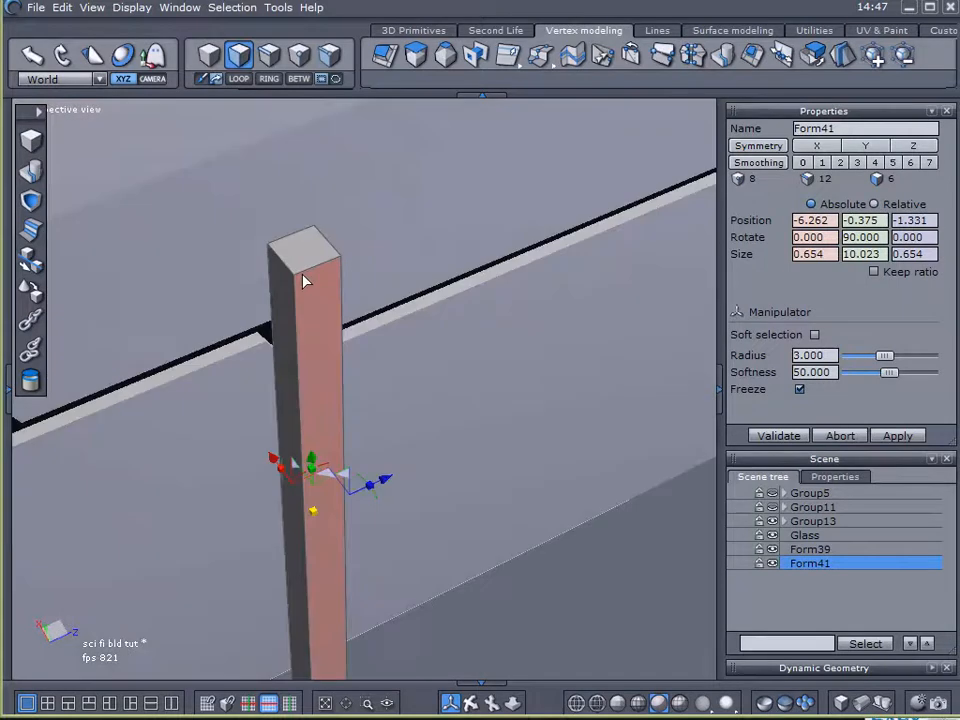
Step: Narrow the post to a thickness of about 0.24 along the building's length
right_click_drag(390, 281, 511, 524)
left_click_drag(511, 526, 470, 517)
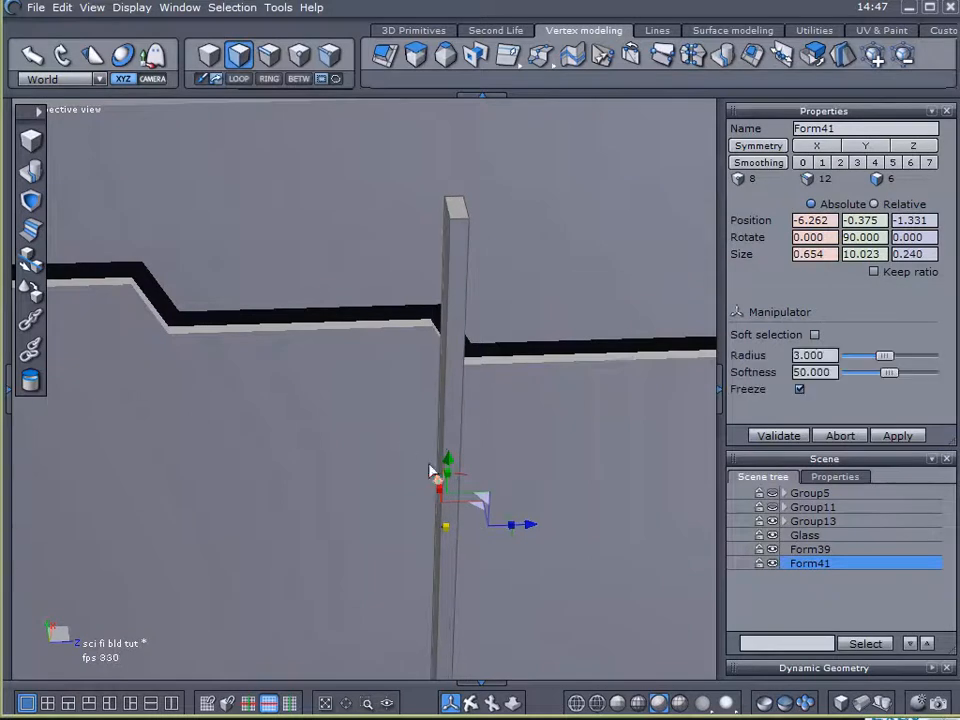
right_click_drag(470, 517, 412, 479)
Step: Tessellate the post's top face with an edge across the middle between its two long edges
left_click(537, 62)
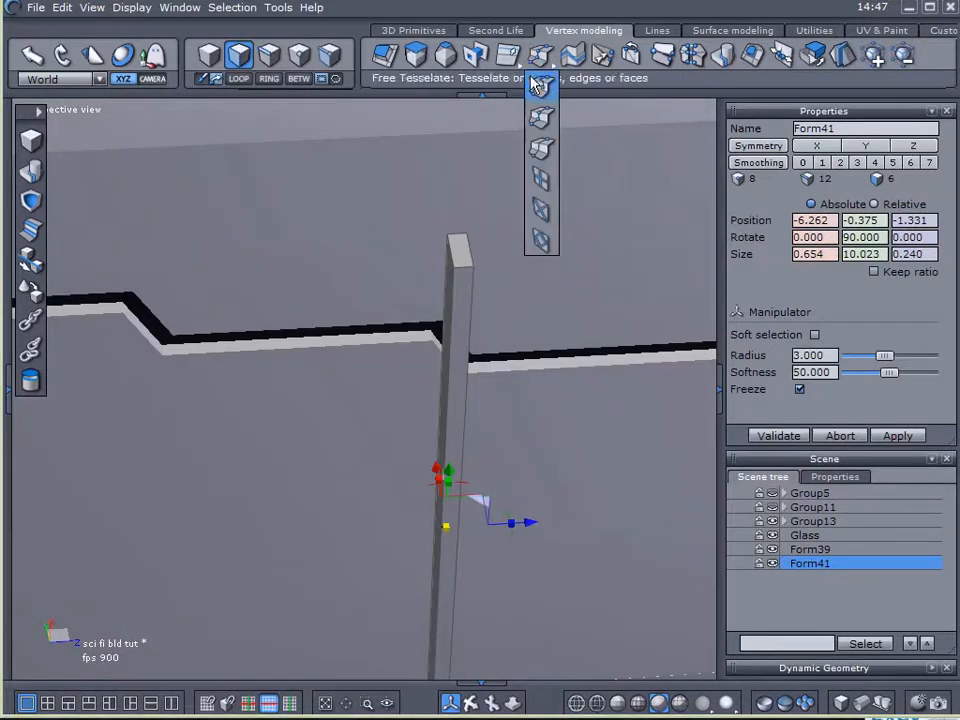
left_click(541, 127)
scroll(429, 255, "up", 3)
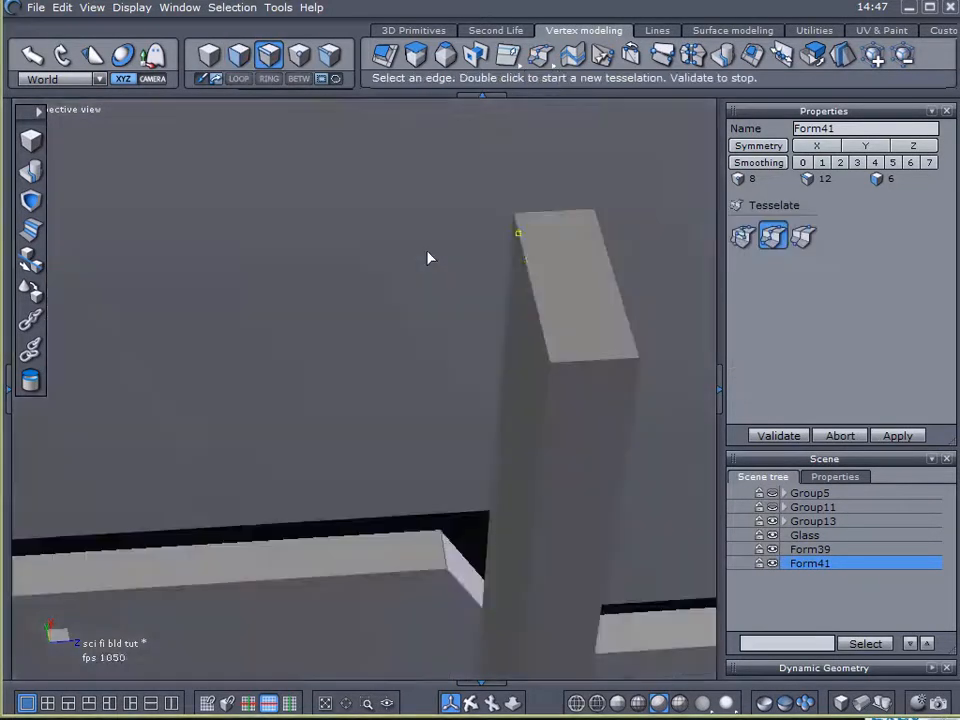
double_click(615, 281)
left_click(778, 435)
Step: Sweep the half of the post's top face nearest the wall upward by about 0.27 to form a raised step
left_click(578, 258)
right_click_drag(289, 320, 505, 292)
left_click(418, 62)
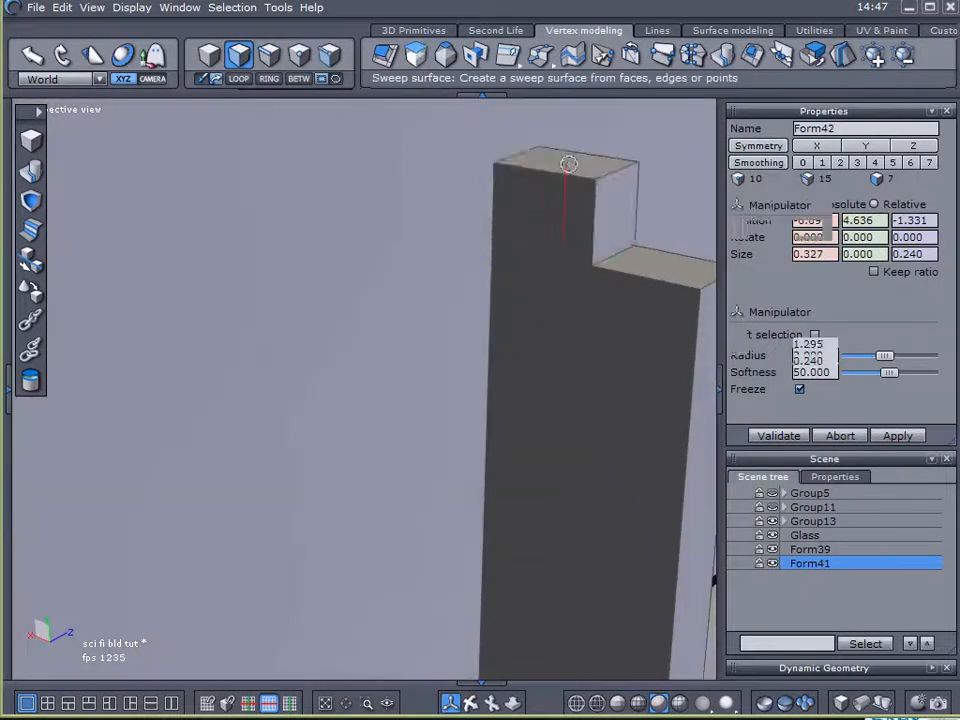
left_click_drag(564, 145, 523, 190)
left_click_drag(243, 240, 262, 266)
left_click(261, 266)
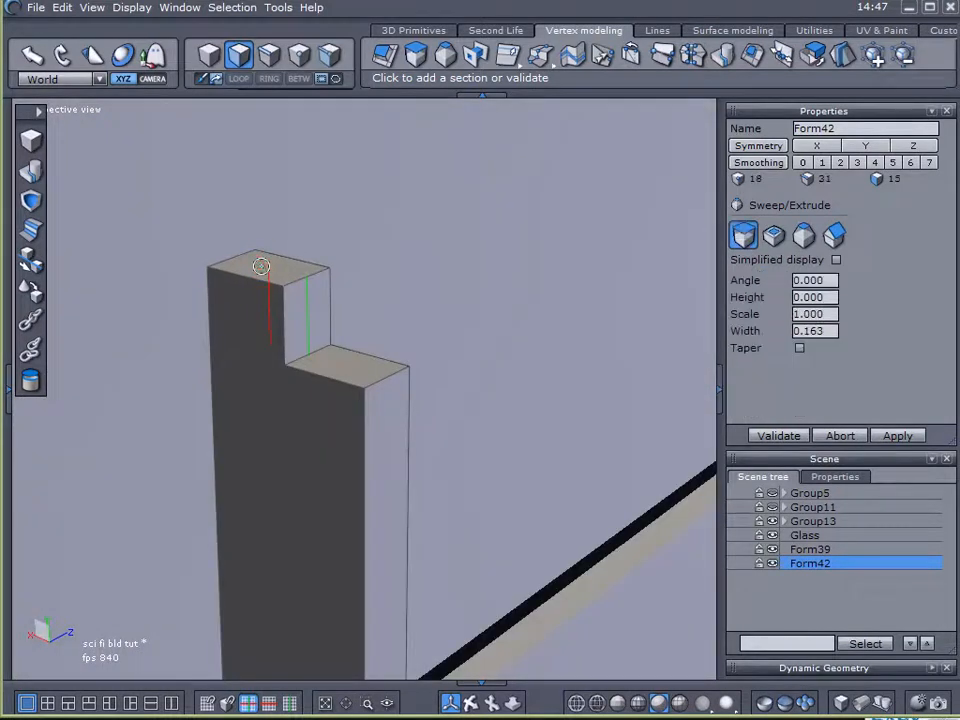
left_click(780, 437)
Step: Lower the outer top edges of both post steps together by about 0.16 so their tops slope outward
left_click(269, 55)
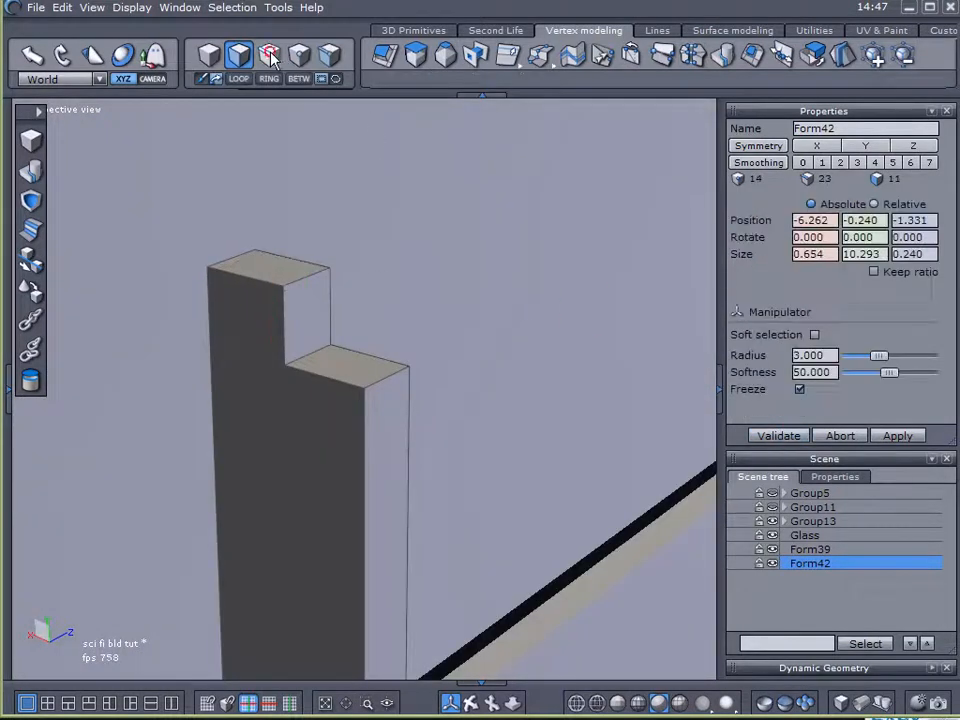
left_click(314, 286)
left_click(385, 384, "shift")
left_click_drag(346, 250, 333, 289)
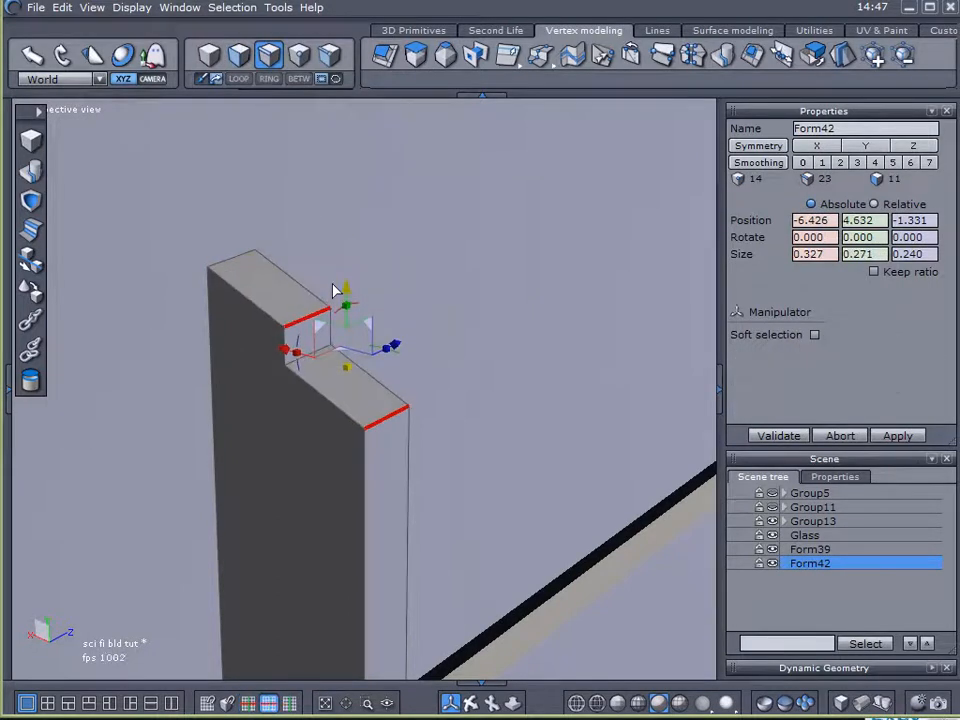
left_click(516, 228)
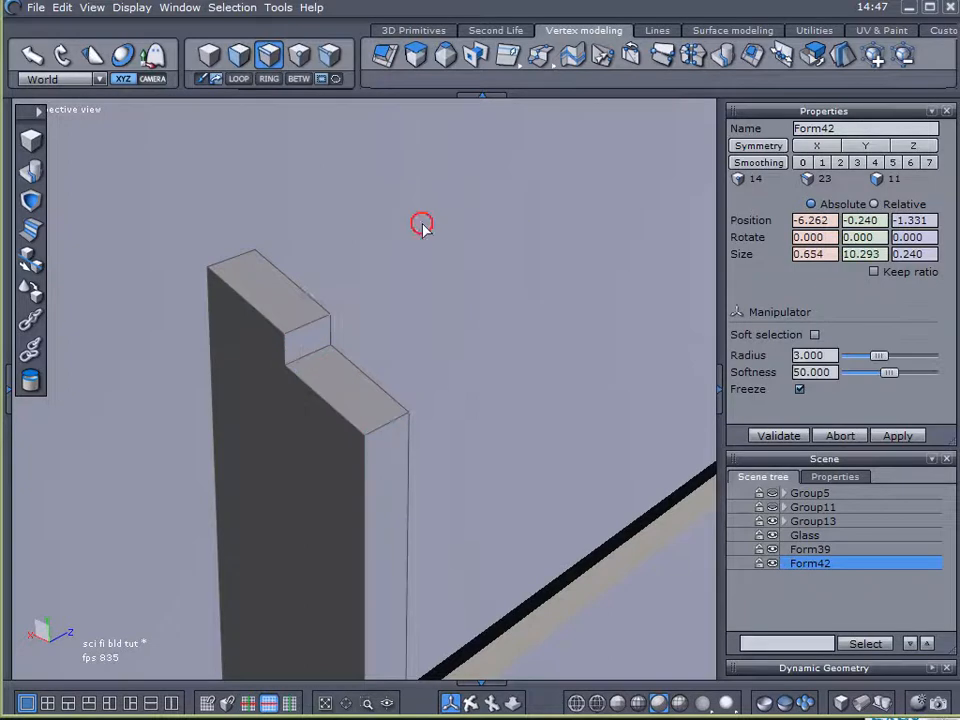
Step: Raise both cross edges of the upper step by about 0.24, making the post about 10.534 high
left_click(310, 332)
left_click(221, 271, "shift")
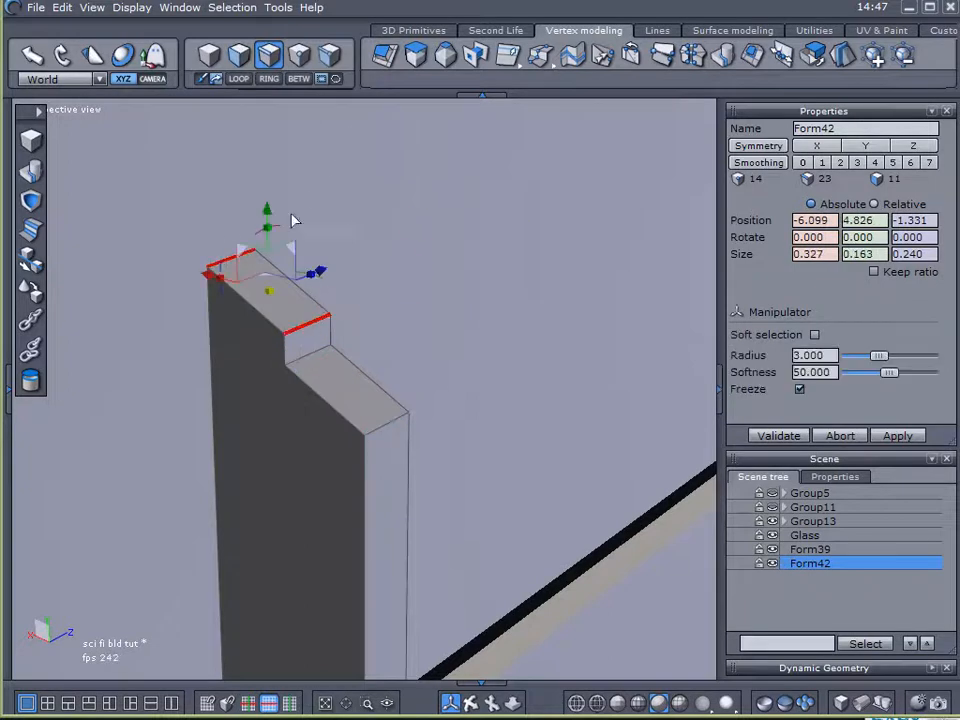
left_click_drag(270, 214, 275, 141)
scroll(463, 253, "down", 6)
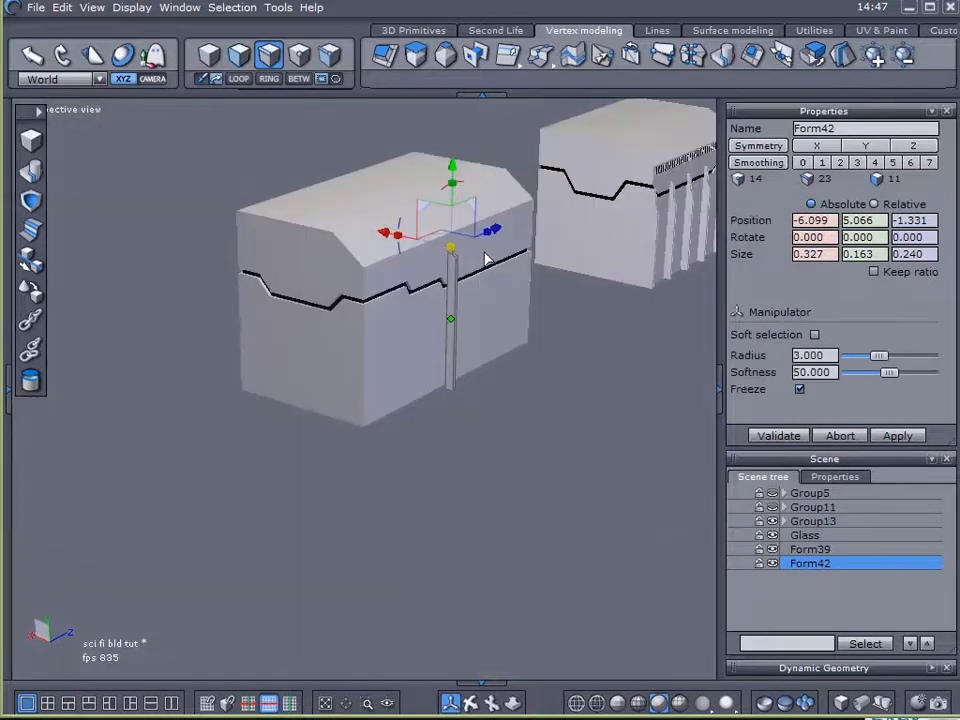
left_click(603, 400)
Step: Move the post along the side wall to near the building's end corner, at about X -6.304 and Z -8.930
left_click_drag(545, 418, 524, 425, "alt")
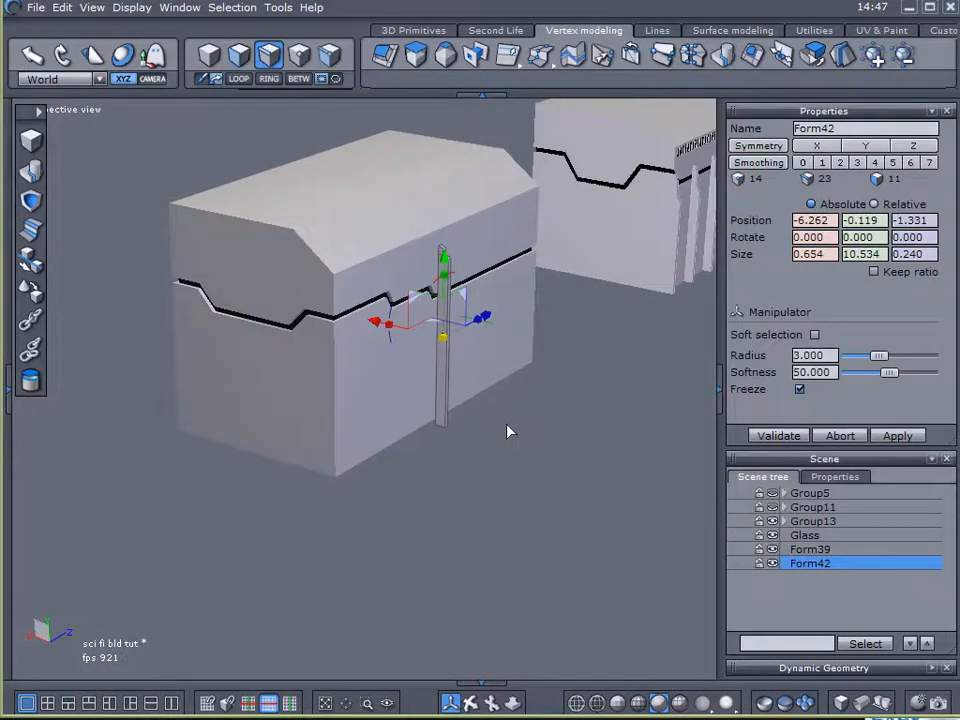
left_click(521, 328)
left_click_drag(521, 328, 393, 351)
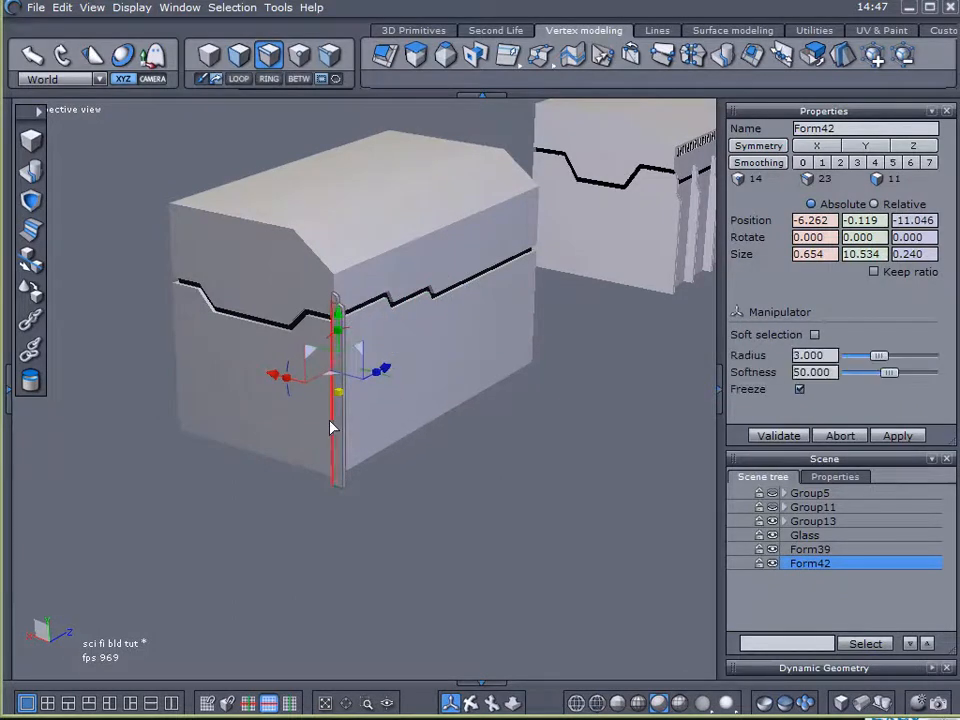
right_click_drag(546, 340, 290, 410)
scroll(482, 371, "up", 3)
scroll(467, 371, "down", 2)
scroll(467, 371, "up", 1)
left_click_drag(283, 404, 340, 390)
left_click_drag(251, 364, 246, 279)
Step: Snap the post's bottom corner nearest the building's end onto the bottom corner of the side wall
right_click_drag(320, 340, 370, 360)
scroll(246, 551, "up", 5)
scroll(241, 555, "down", 2)
middle_click_drag(241, 555, 290, 532)
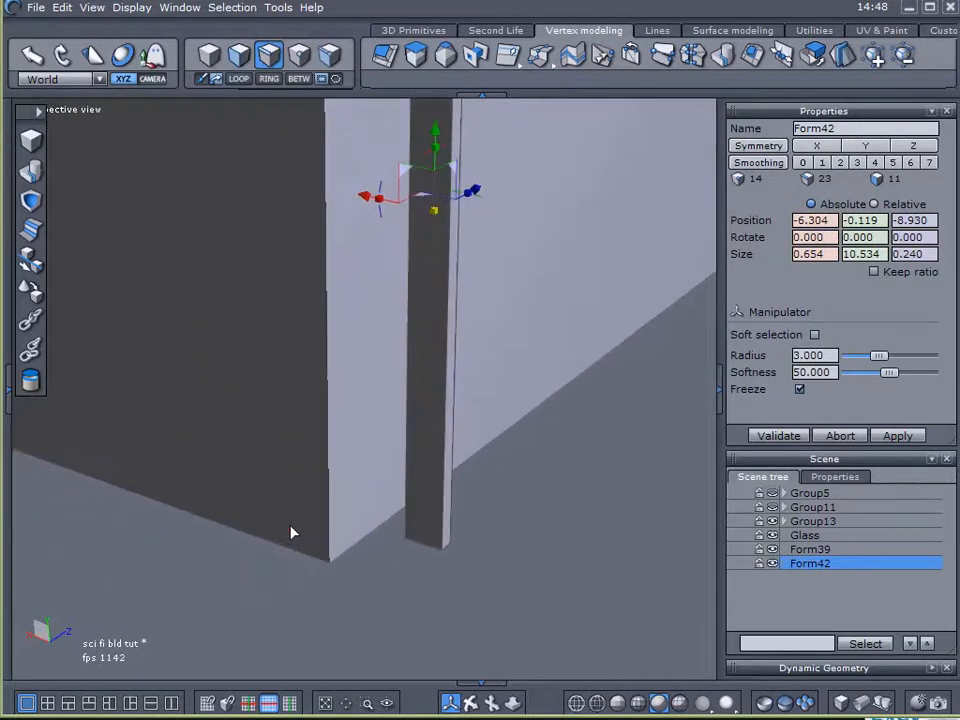
right_click_drag(290, 532, 282, 481)
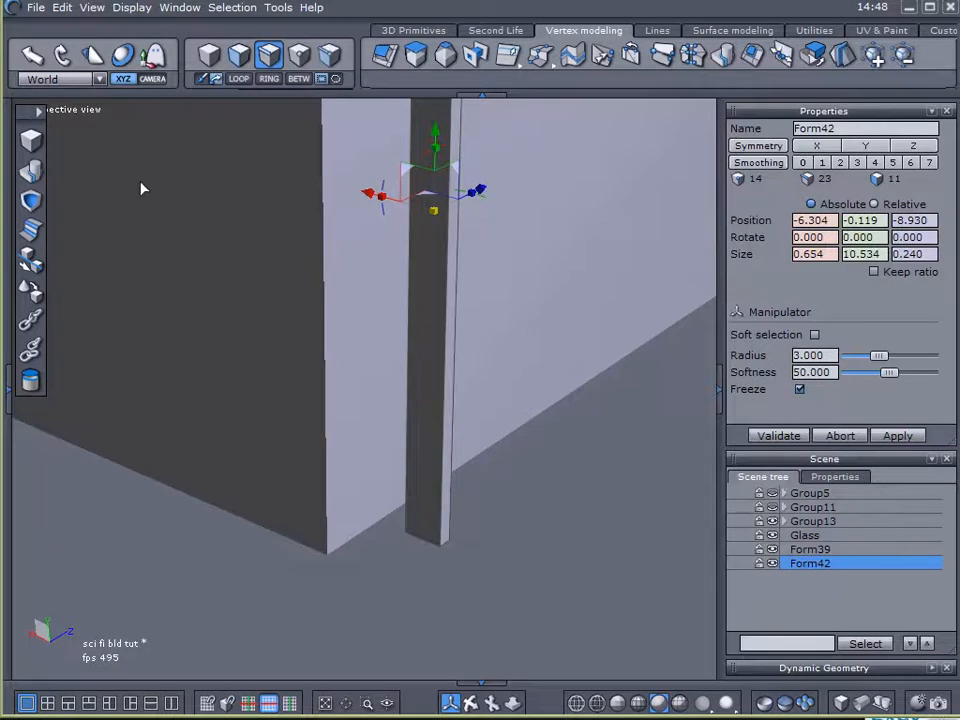
right_click_drag(264, 378, 240, 388)
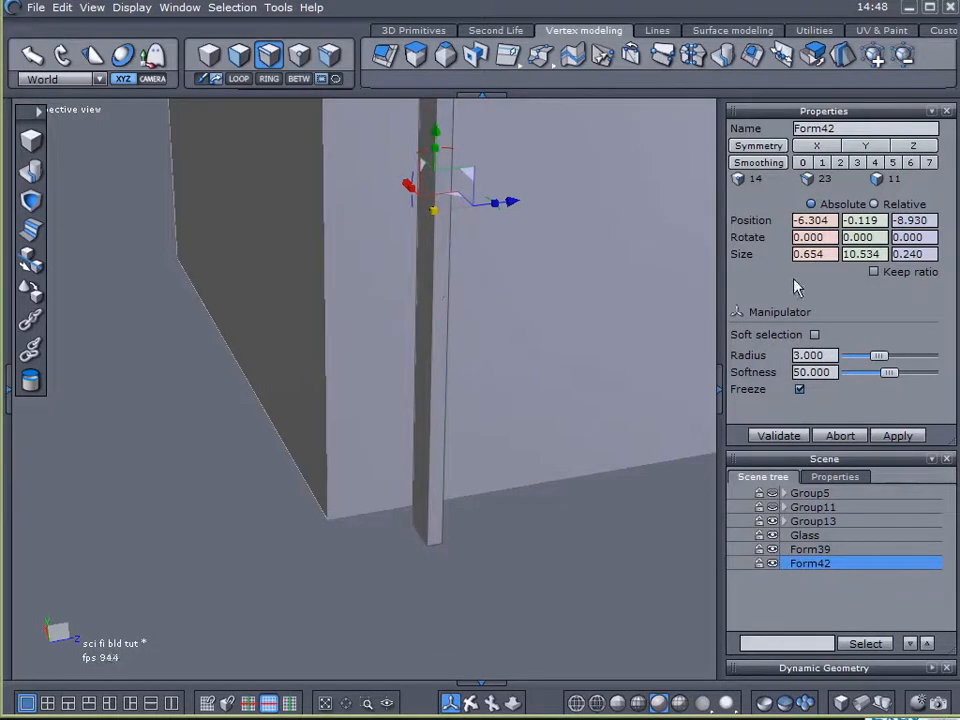
right_click_drag(256, 332, 330, 332)
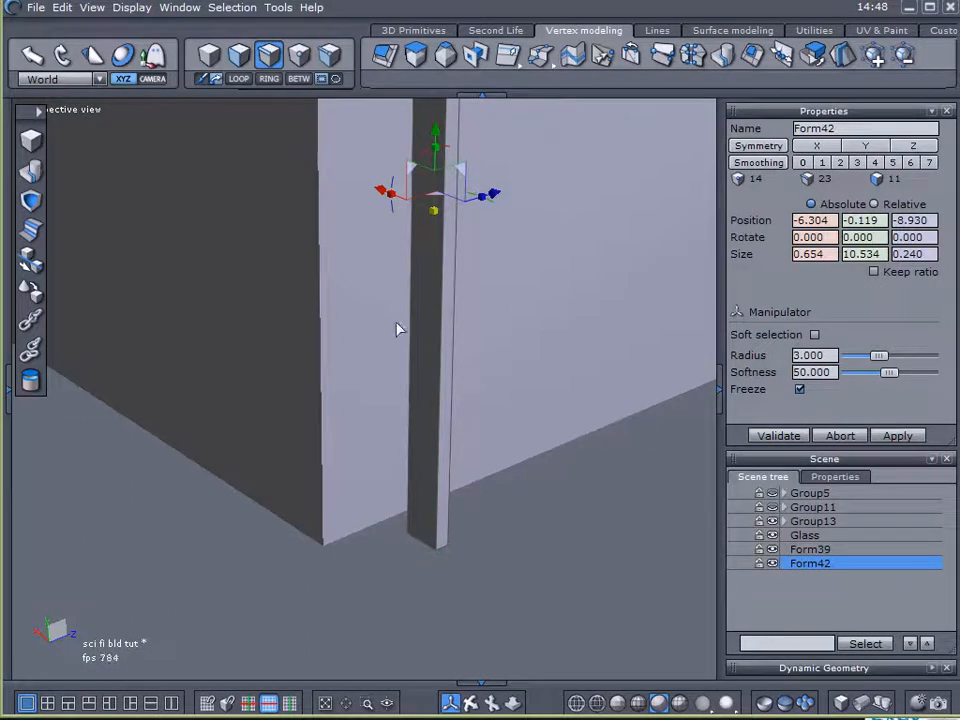
left_click(31, 262)
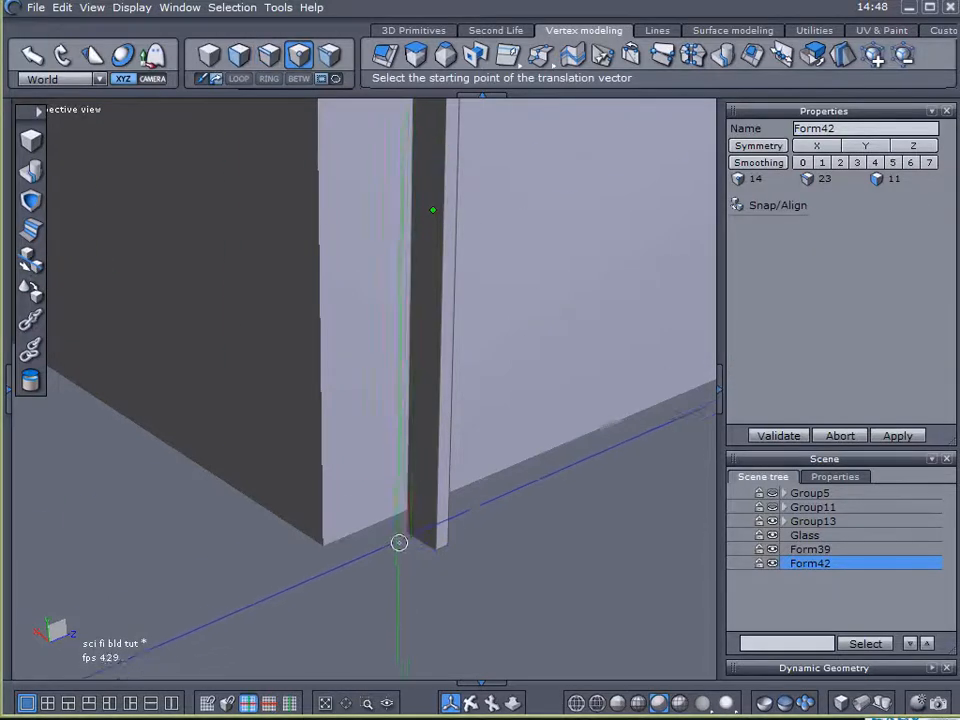
left_click(405, 535)
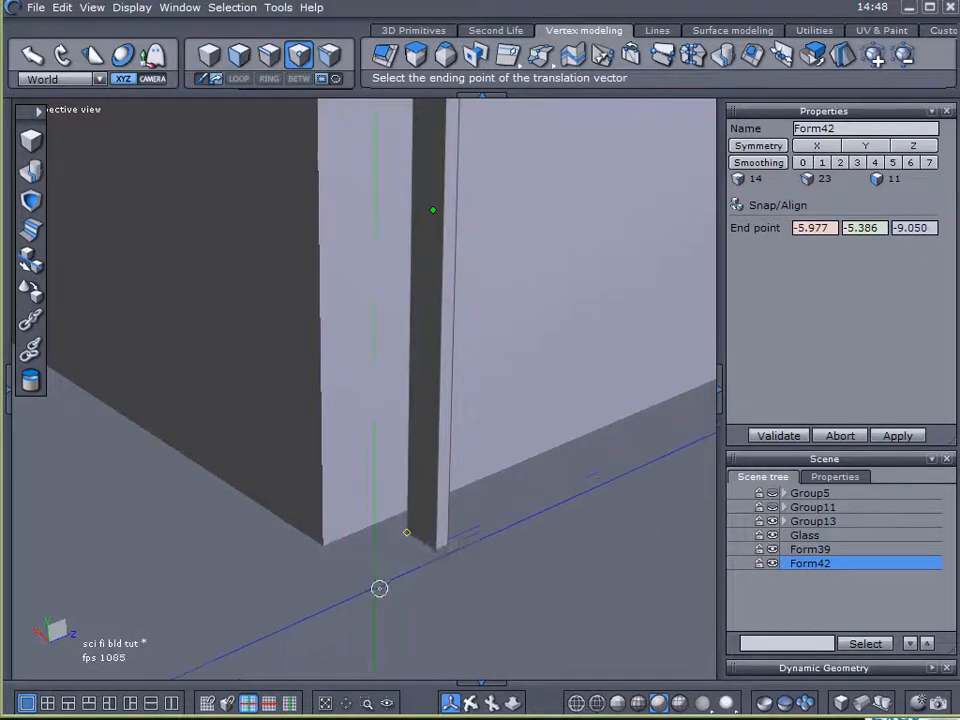
left_click(325, 546)
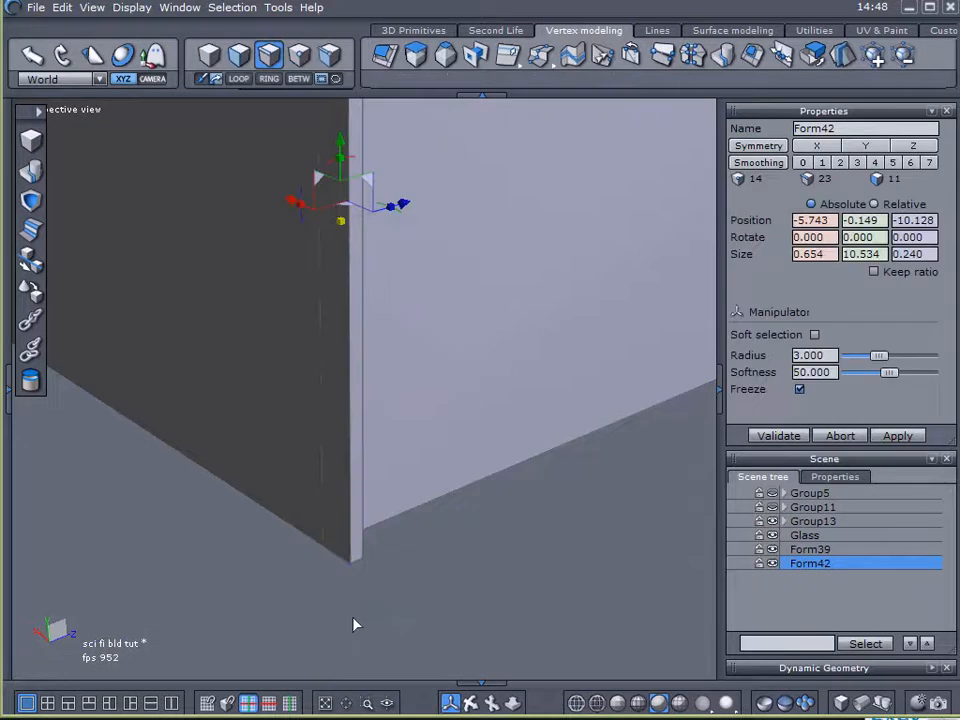
left_click(760, 438)
Step: Start duplicating the corner post with an X offset of 0 and a Z offset of 3.800 along the wall
middle_click_drag(548, 459, 375, 386)
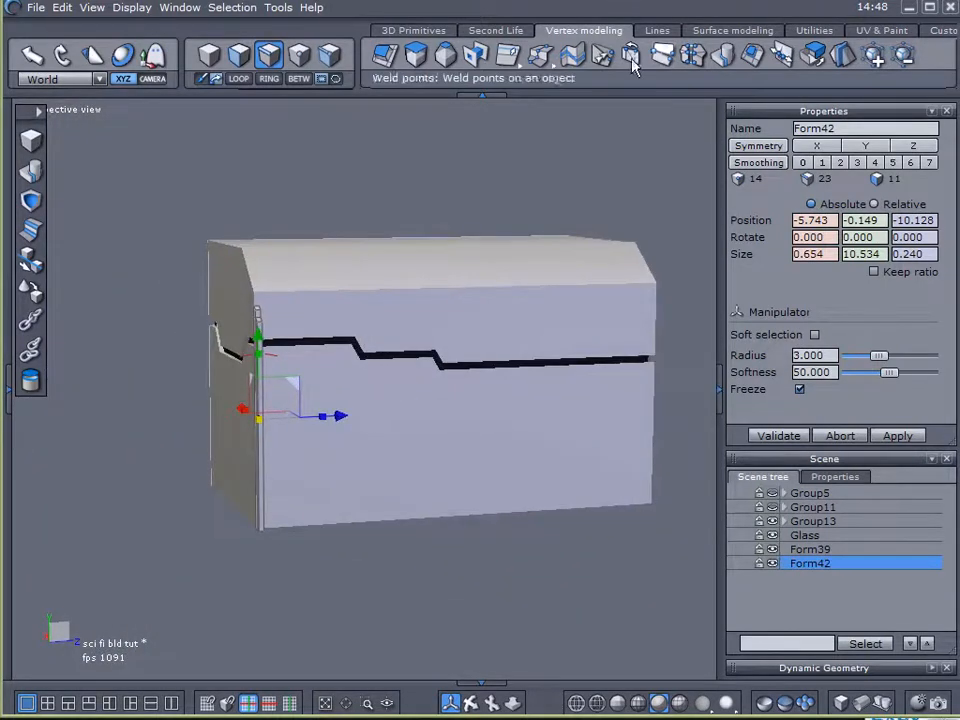
left_click(822, 31)
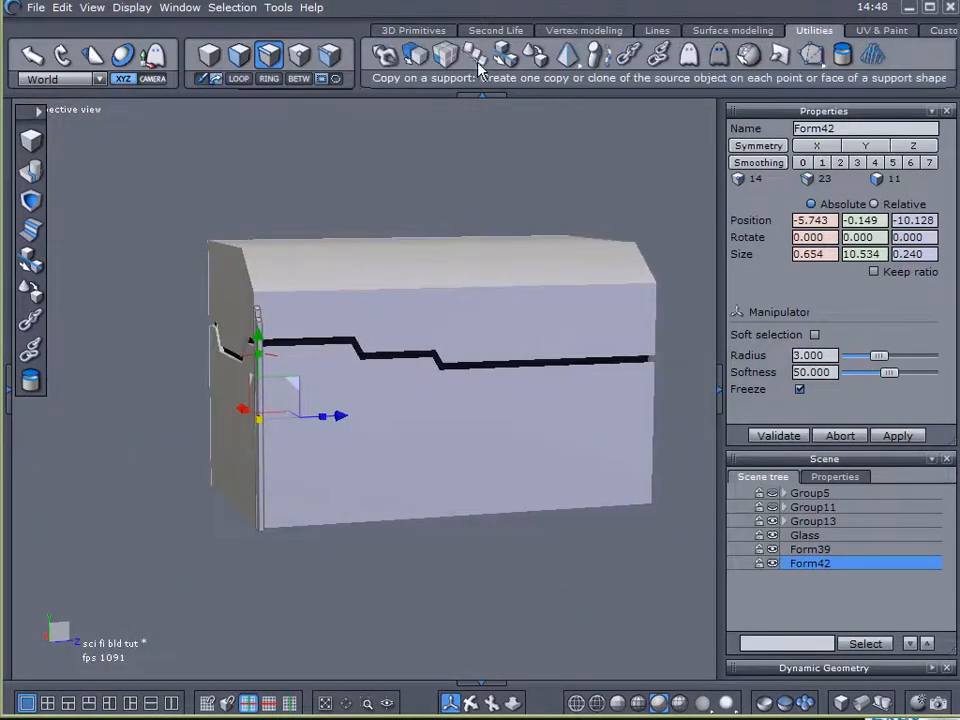
left_click(450, 62)
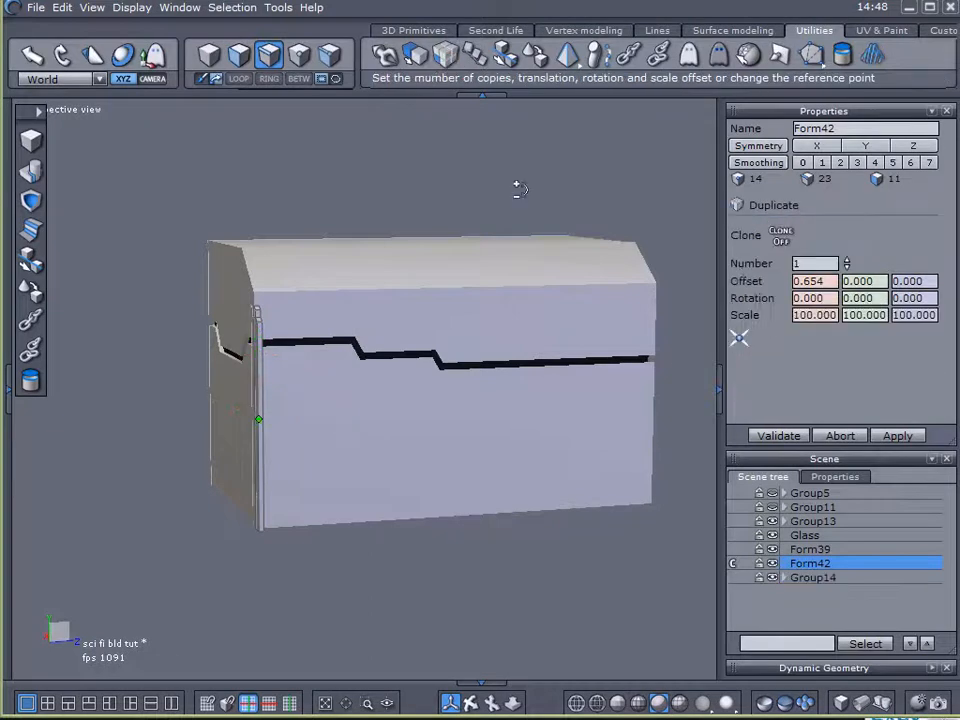
left_click_drag(832, 281, 768, 287)
type("0")
key("Return")
middle_click_drag(592, 487, 486, 506)
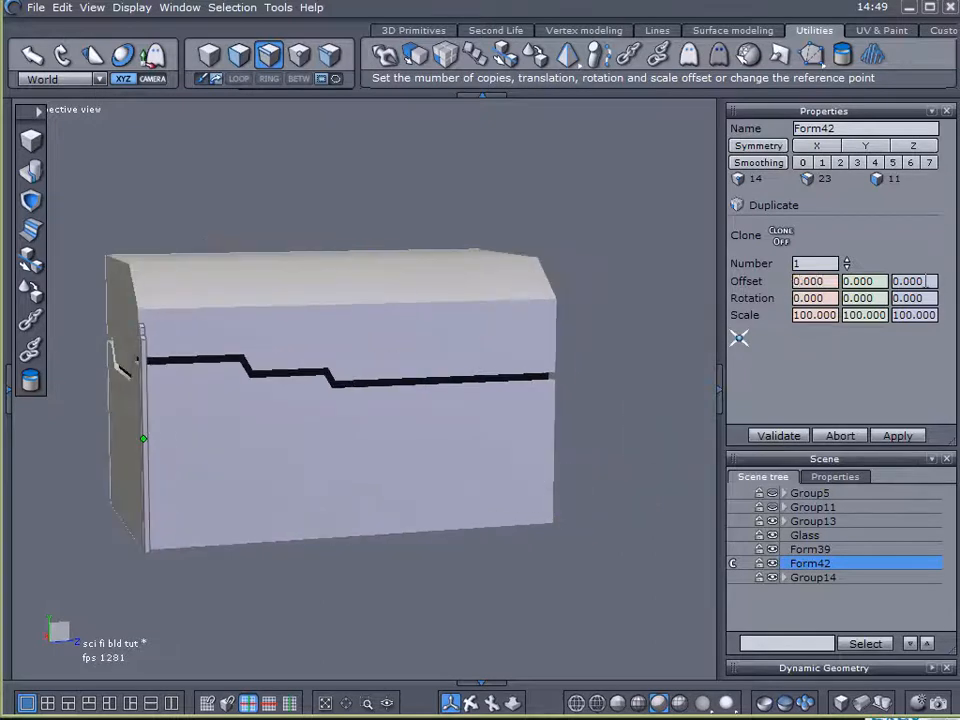
scroll(925, 281, "down", 2)
scroll(924, 281, "up", 17)
scroll(926, 281, "up", 20)
scroll(928, 281, "down", 8)
scroll(930, 281, "down", 1)
Step: Set the number of post copies to 6
left_click(828, 264)
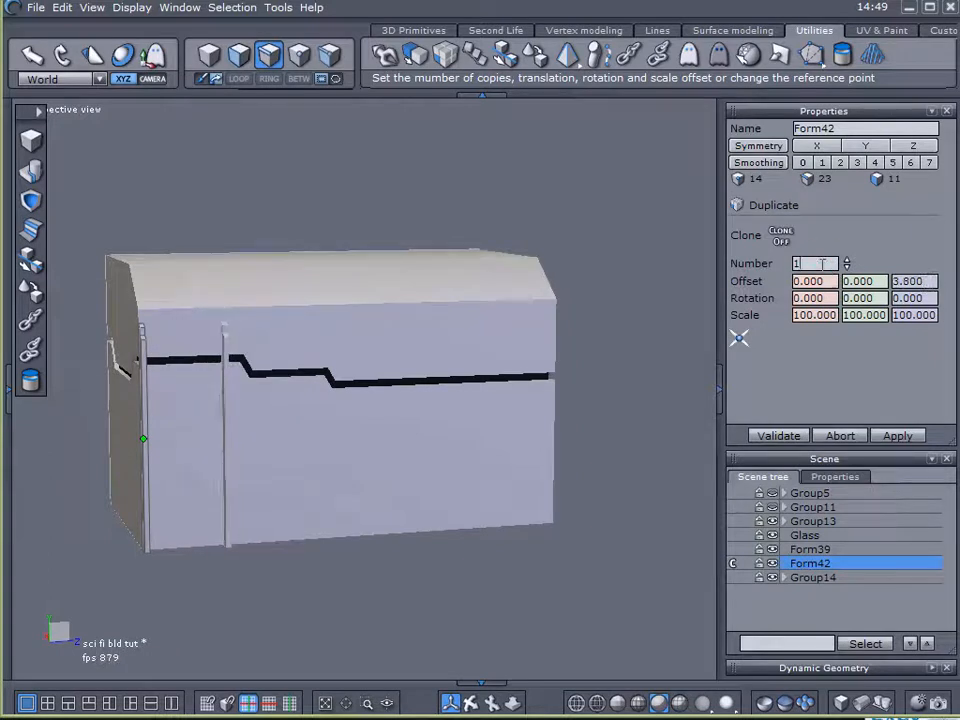
scroll(814, 263, "up", 3)
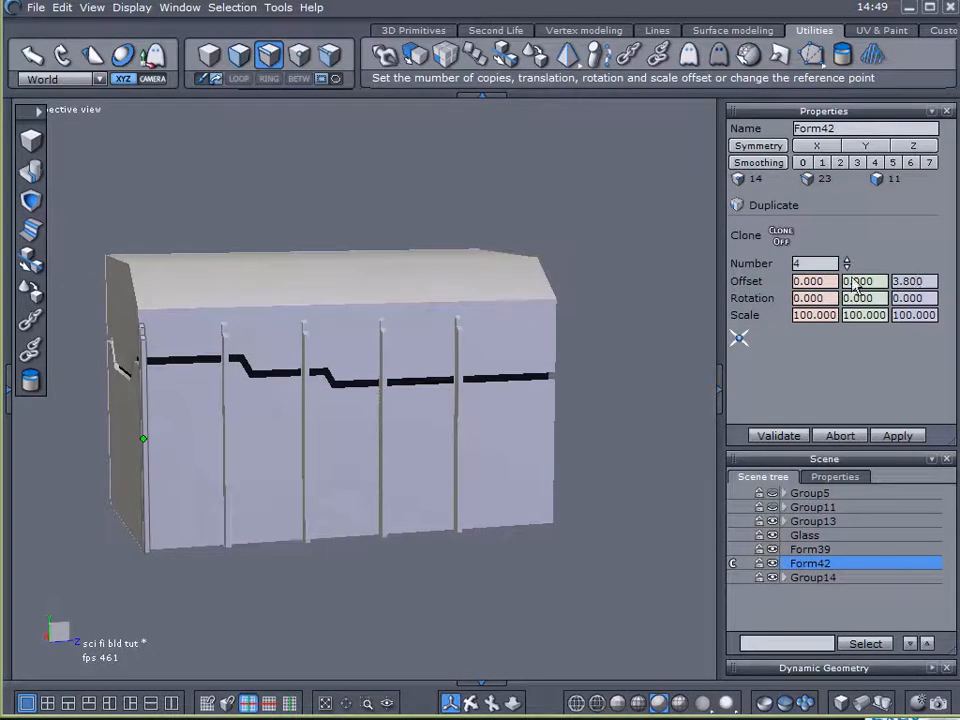
scroll(813, 263, "up", 2)
right_click_drag(655, 342, 611, 348)
right_click_drag(525, 343, 598, 347)
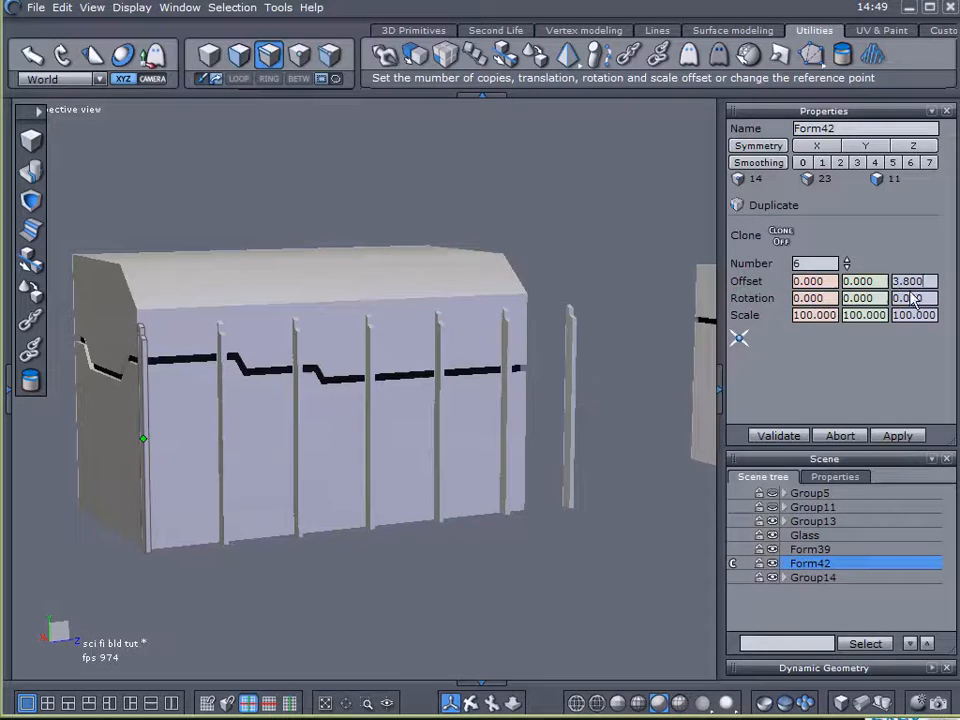
Step: Set the number of post copies to 5 and the Z offset to 4.100
scroll(918, 280, "down", 5)
scroll(918, 280, "up", 1)
mouse_move(605, 349)
right_mouse_down()
mouse_move(525, 346)
mouse_move(600, 360)
right_mouse_up()
left_click(814, 263)
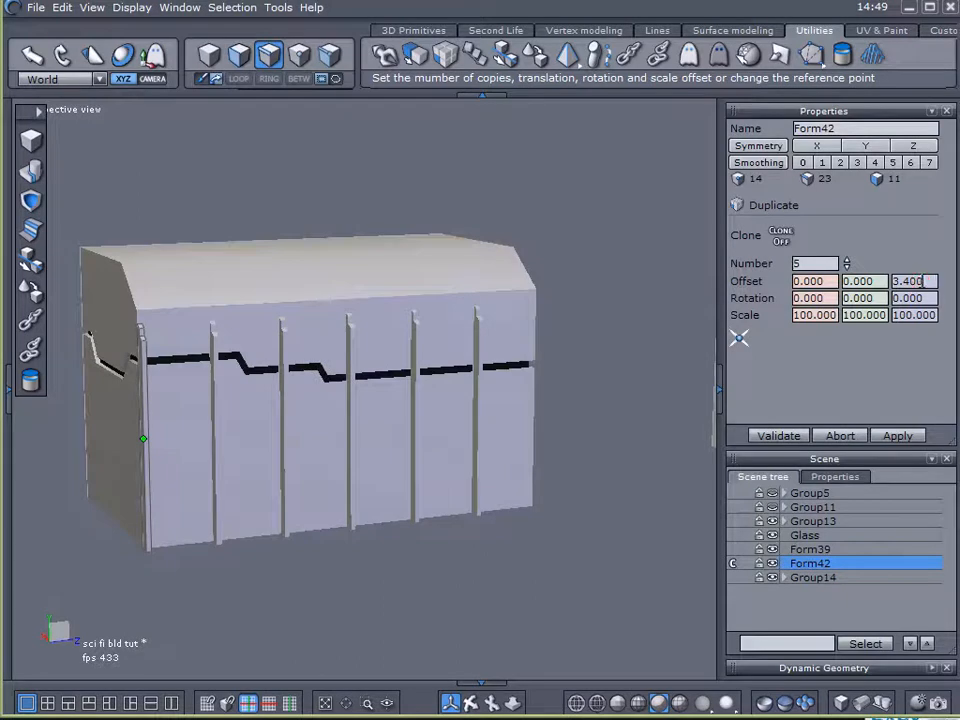
scroll(918, 281, "up", 4)
scroll(918, 281, "up", 3)
right_click_drag(590, 360, 461, 377)
scroll(538, 416, "up", 4)
scroll(572, 403, "down", 2)
scroll(579, 395, "down", 3)
scroll(600, 390, "up", 4)
scroll(625, 390, "down", 4)
right_click_drag(636, 390, 585, 391)
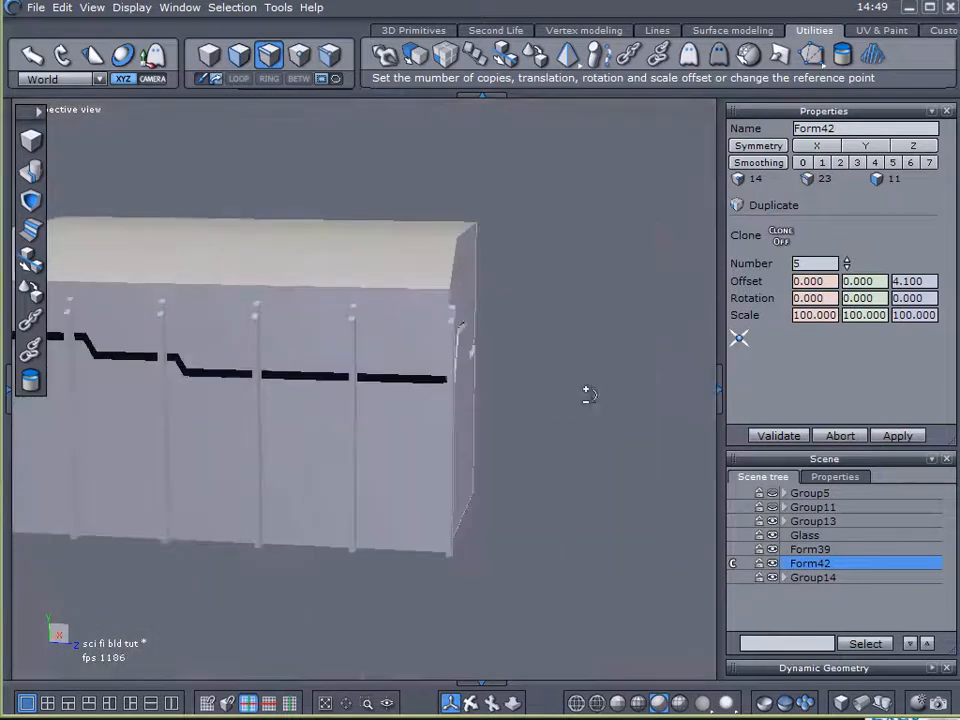
Step: Set the Z offset of the post copies to 4.050, judging the last post against the building's far corner
scroll(492, 388, "up", 4)
right_click_drag(494, 388, 509, 445)
scroll(420, 344, "up", 3)
right_click_drag(455, 371, 676, 357)
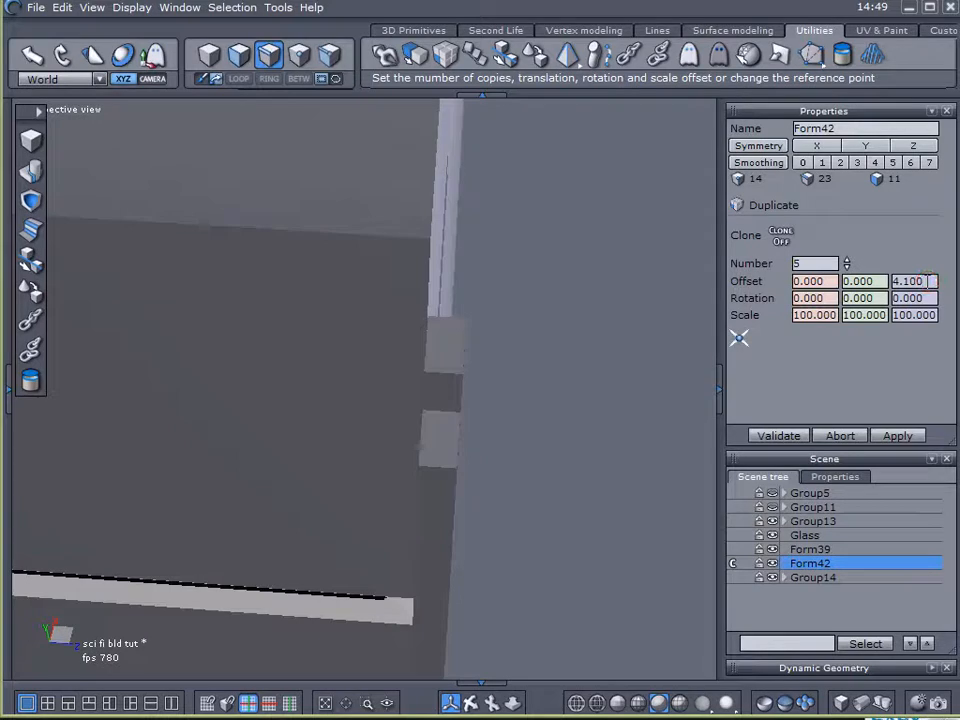
scroll(928, 282, "down", 1)
left_click_drag(926, 282, 903, 281)
type("0")
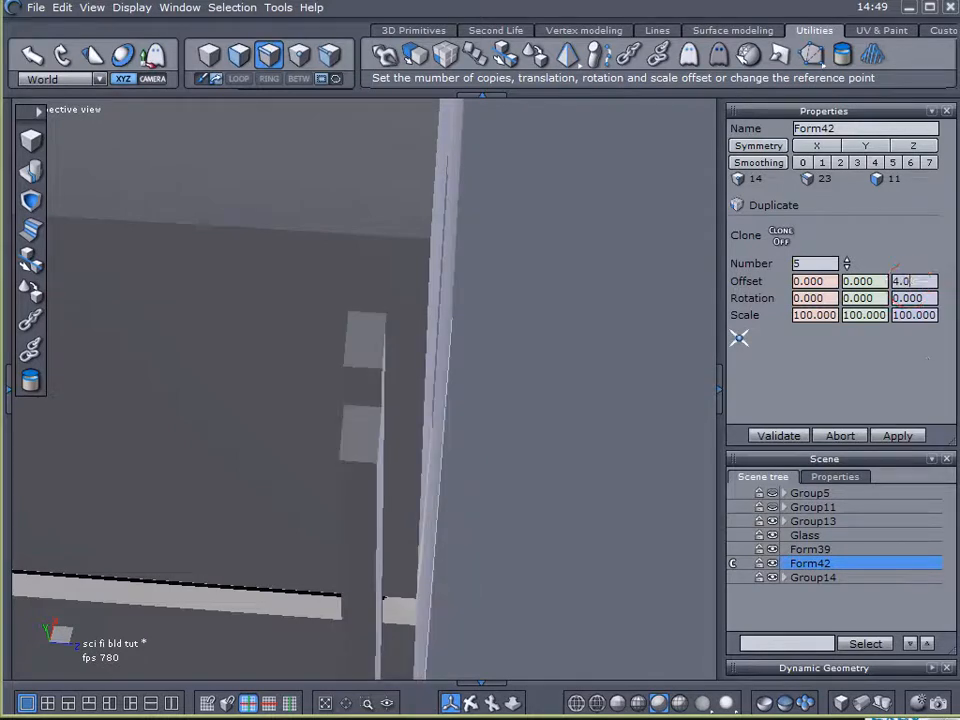
key("Return")
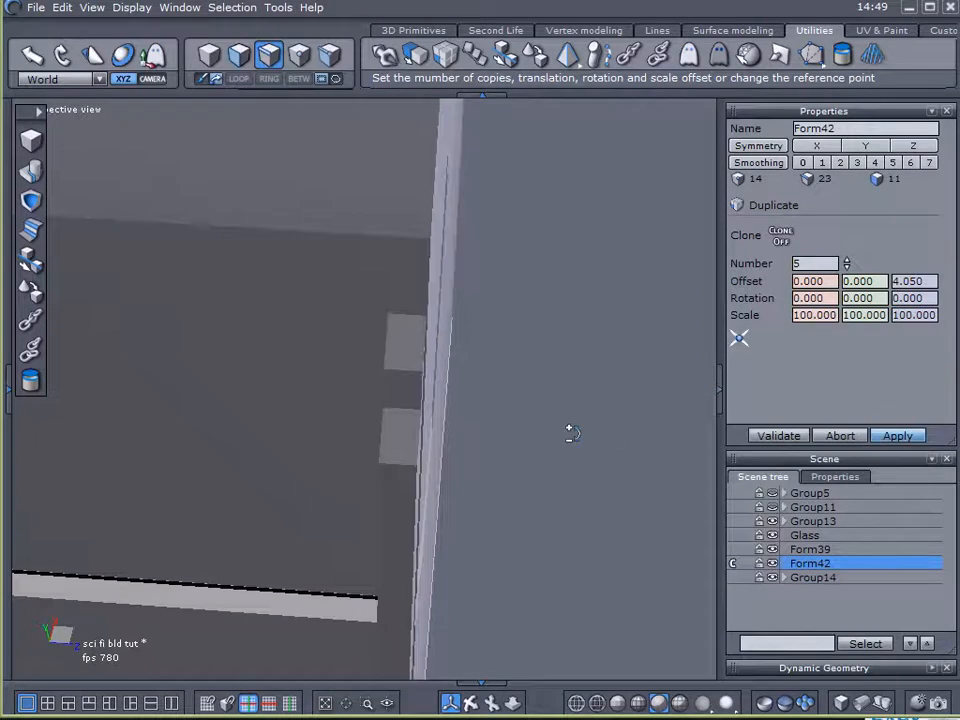
Step: Fine-tune the Z offset to 4.052 so the last post aligns with the far corner, and validate the duplicates
middle_click_drag(572, 433, 541, 372)
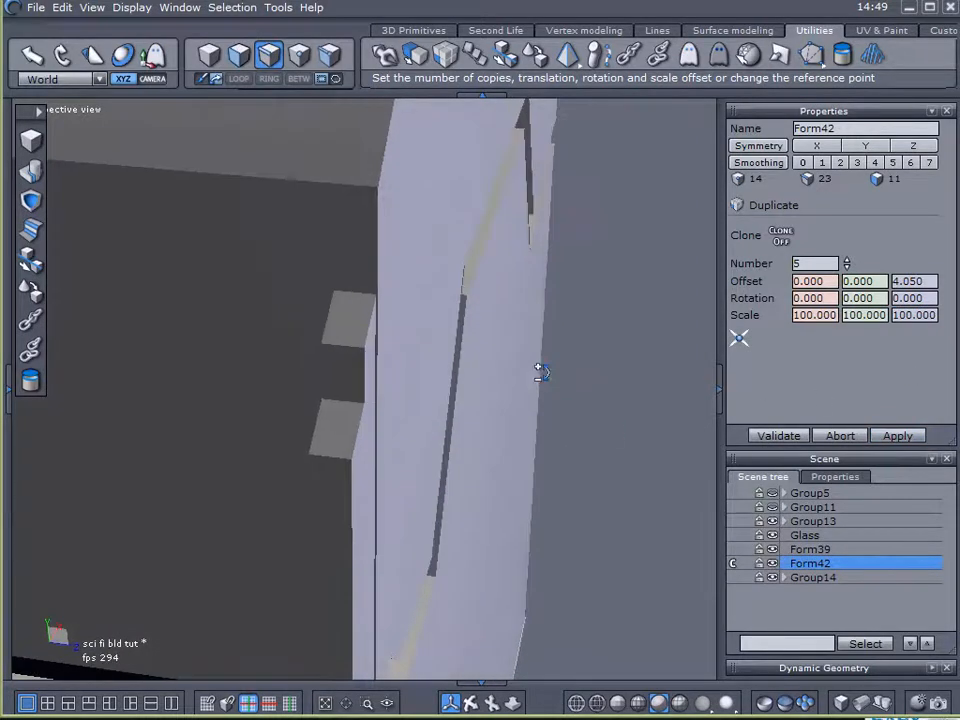
left_click(914, 281)
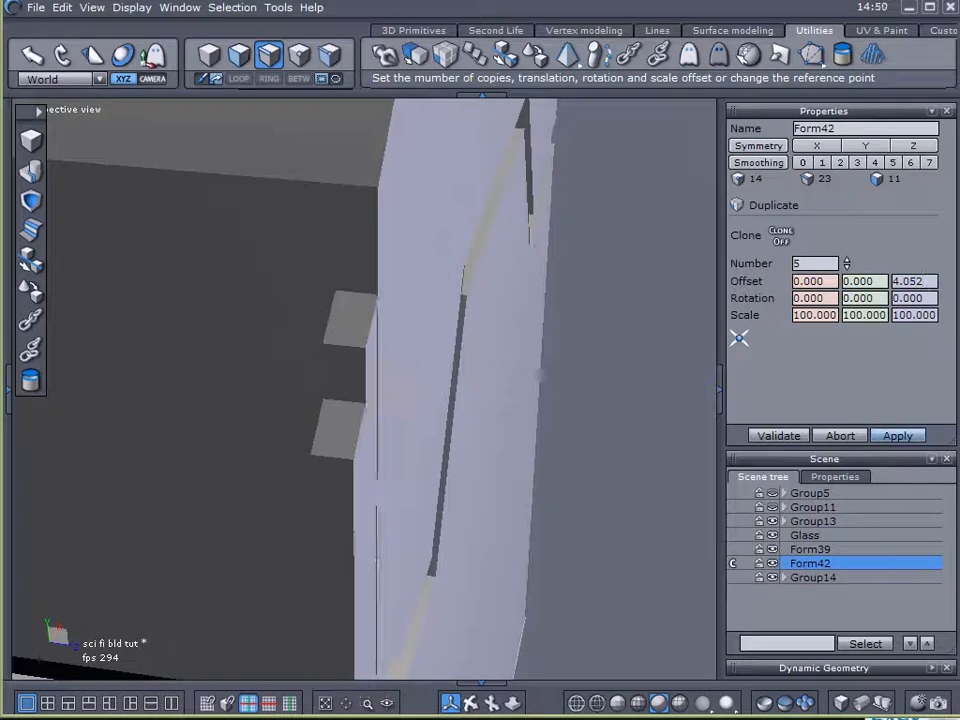
left_click(915, 281)
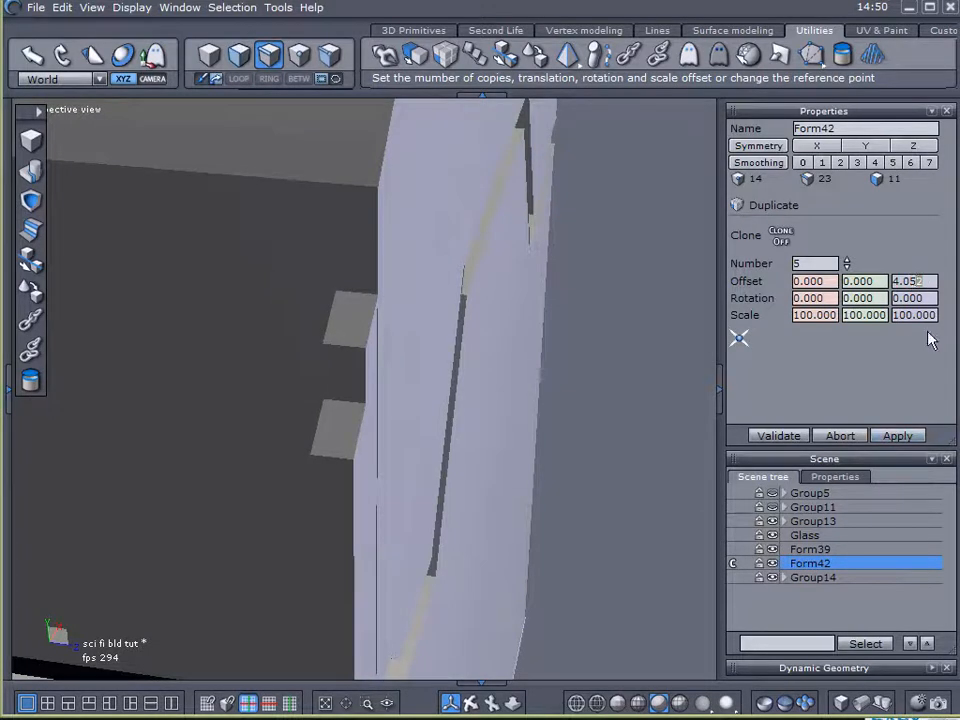
key("Return")
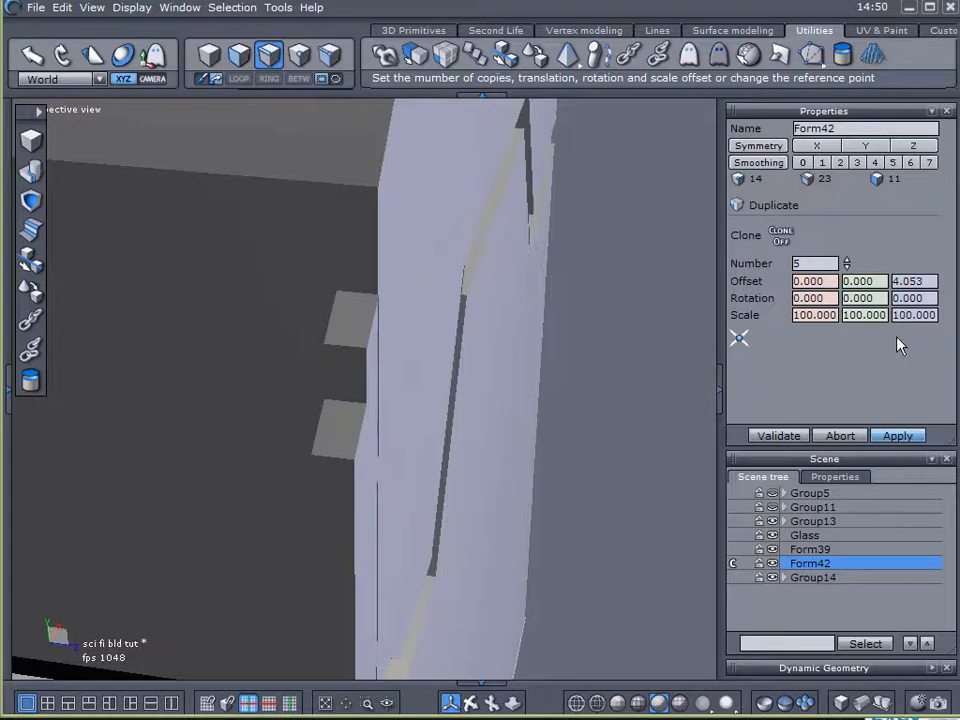
middle_click_drag(413, 459, 444, 546)
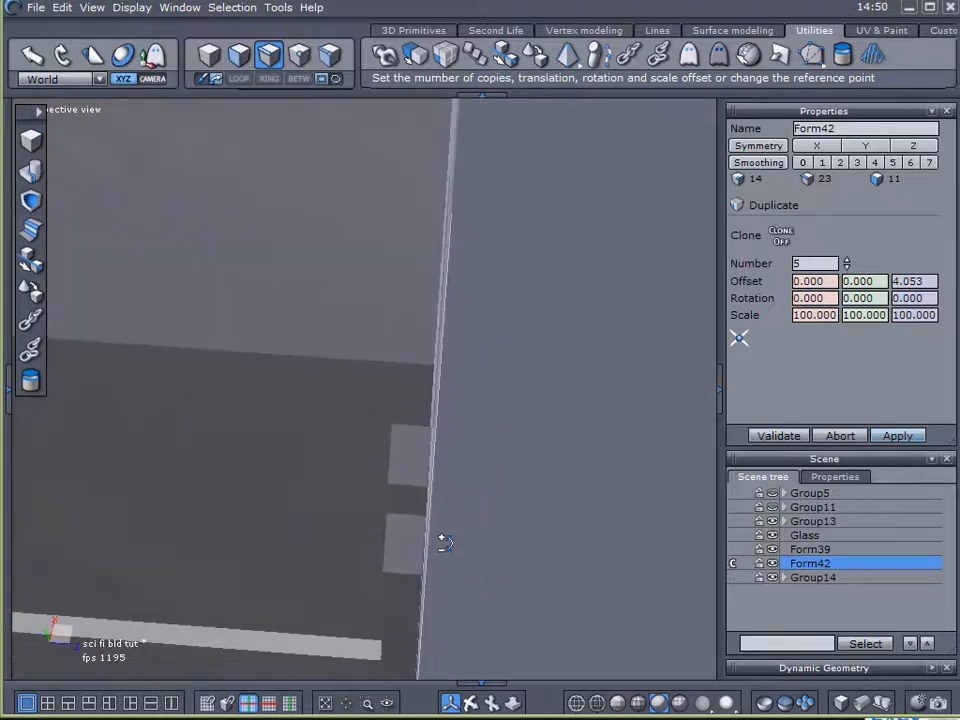
scroll(445, 514, "up", 3)
scroll(431, 488, "up", 3)
middle_click_drag(508, 542, 540, 545)
scroll(520, 541, "down", 3)
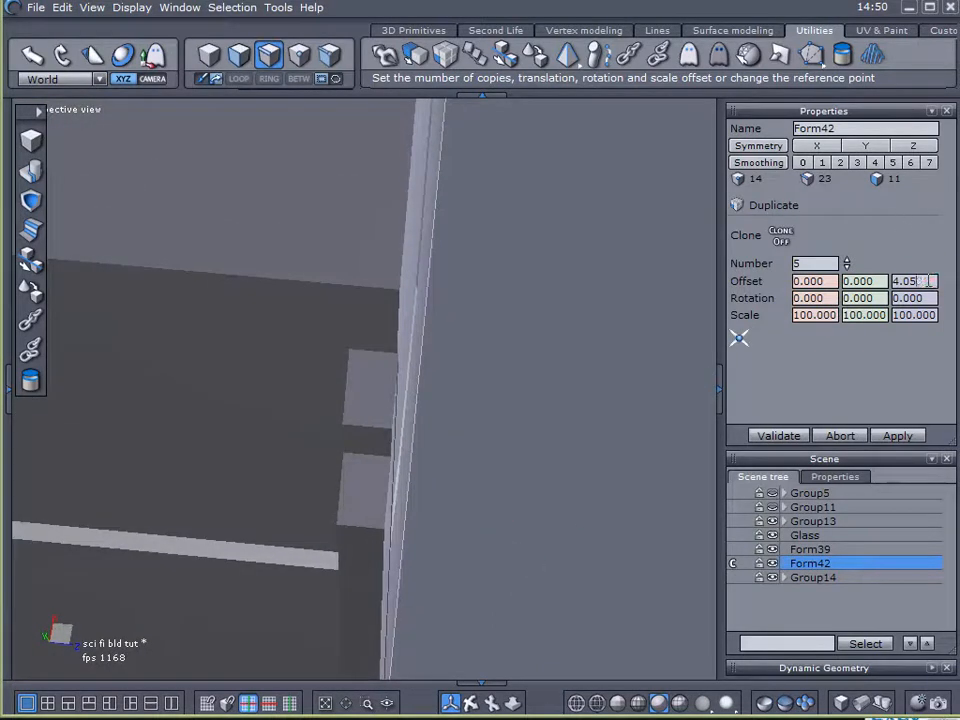
left_click(775, 435)
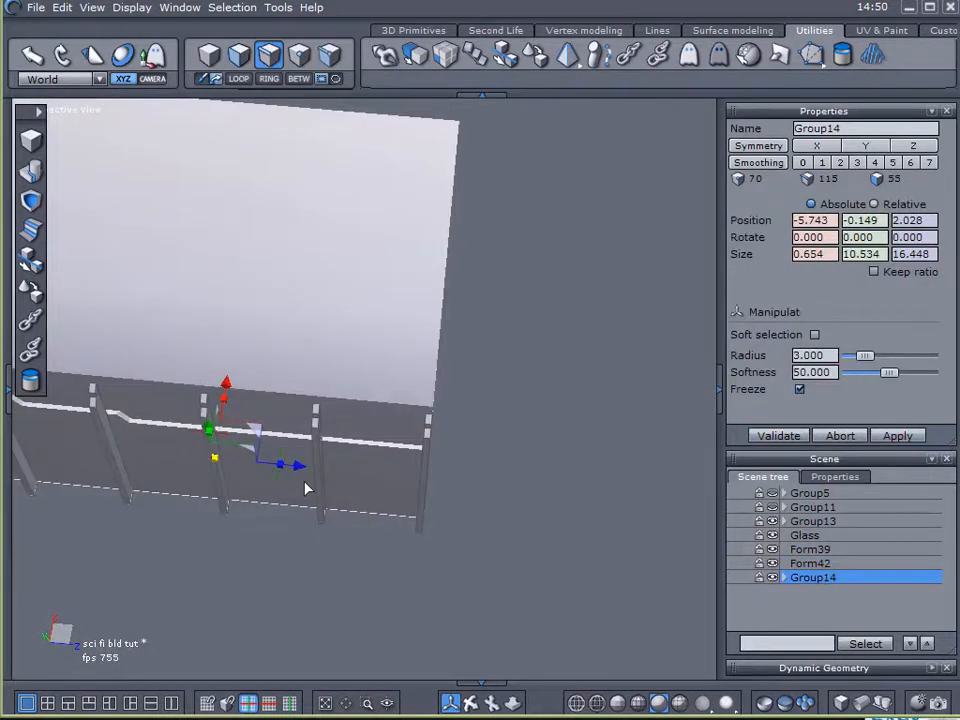
Step: Inspect the row of duplicated posts along the building's side wall and around its end wall
left_click_drag(286, 485, 474, 345, "alt")
right_click_drag(474, 345, 544, 323, "alt")
left_click_drag(544, 323, 407, 303, "alt")
right_click_drag(414, 300, 430, 304, "alt")
left_click_drag(420, 316, 606, 343, "alt")
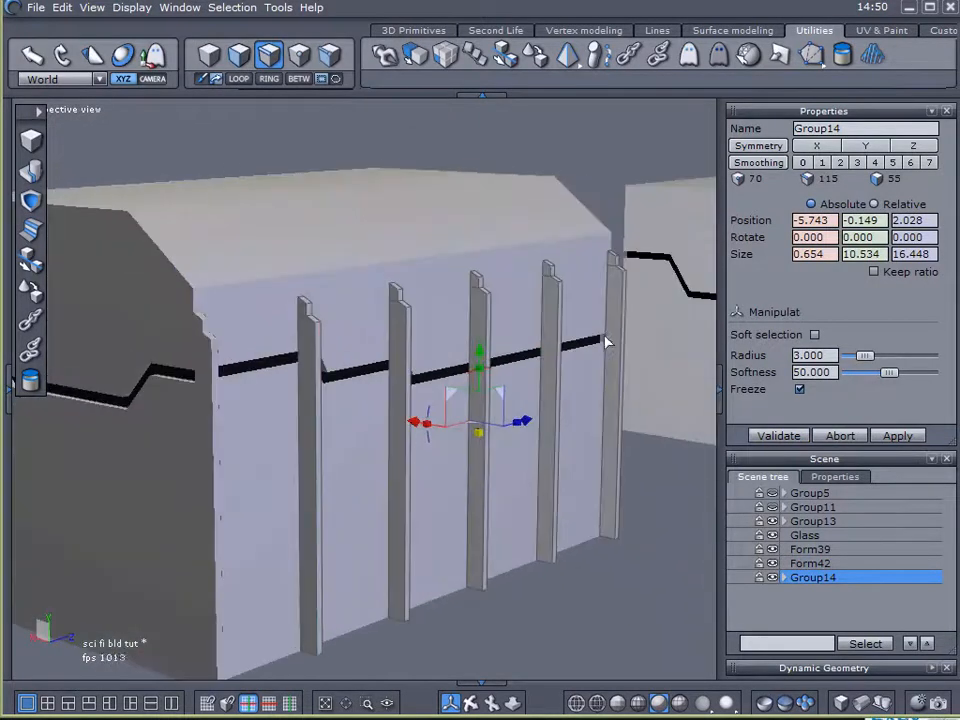
left_click_drag(302, 426, 385, 416, "alt")
right_click_drag(385, 416, 403, 411, "alt")
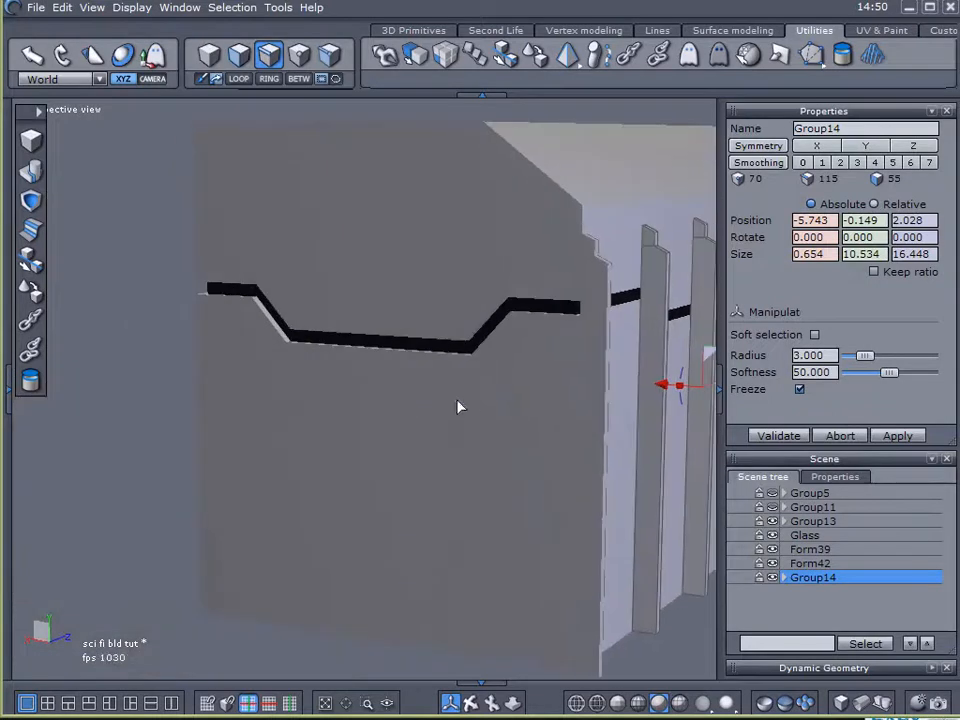
left_click_drag(529, 407, 404, 407, "alt")
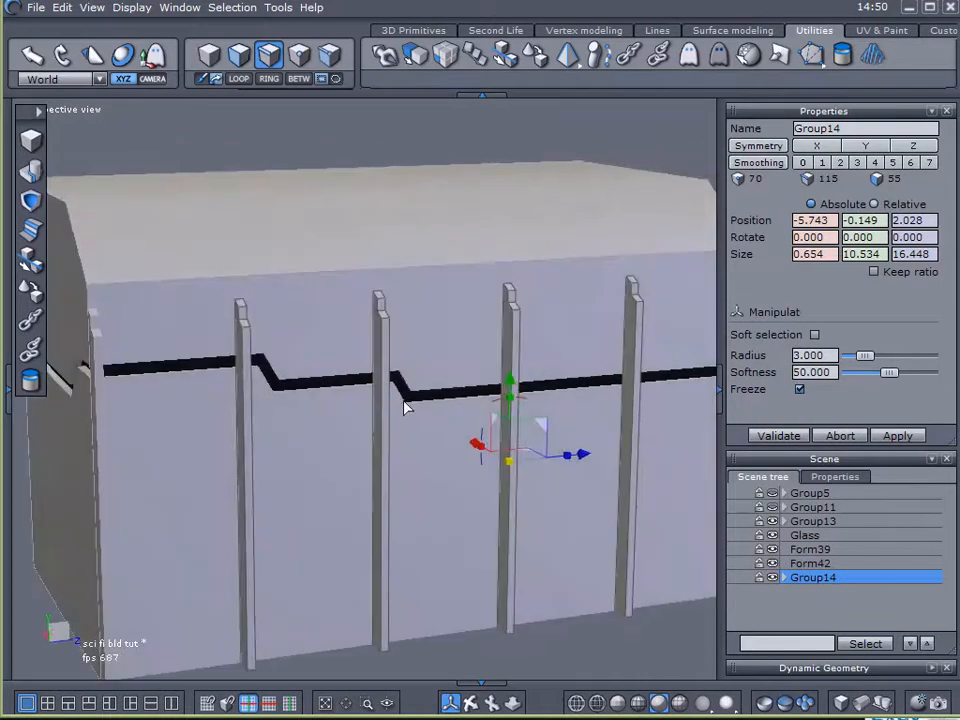
Step: Delete the original post Form42 and hide the duplicated posts in Group14
left_click(797, 564)
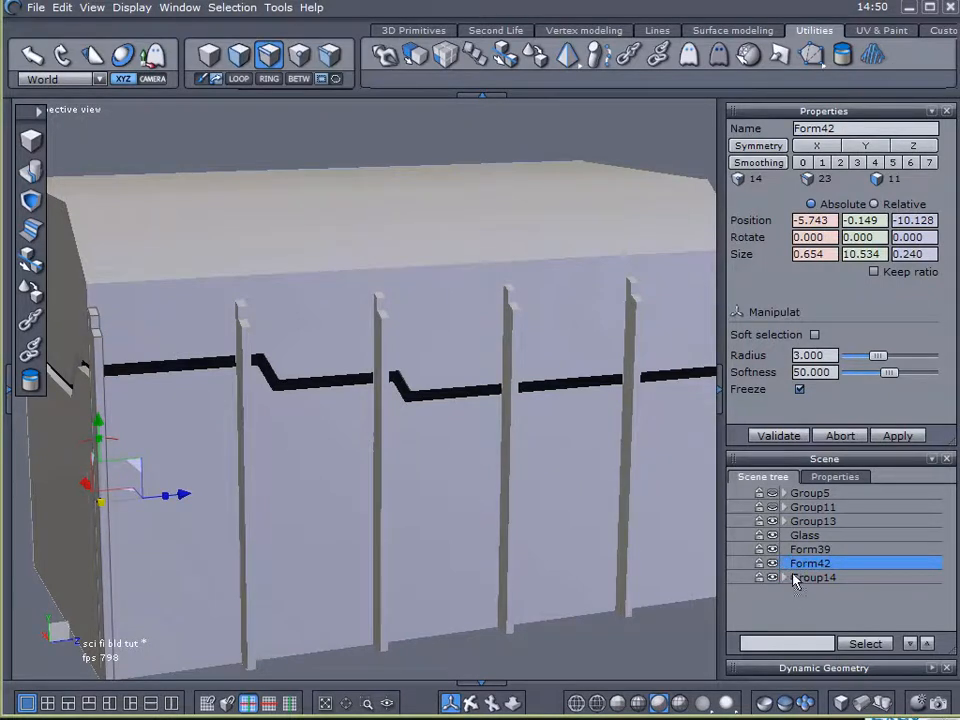
key("Delete")
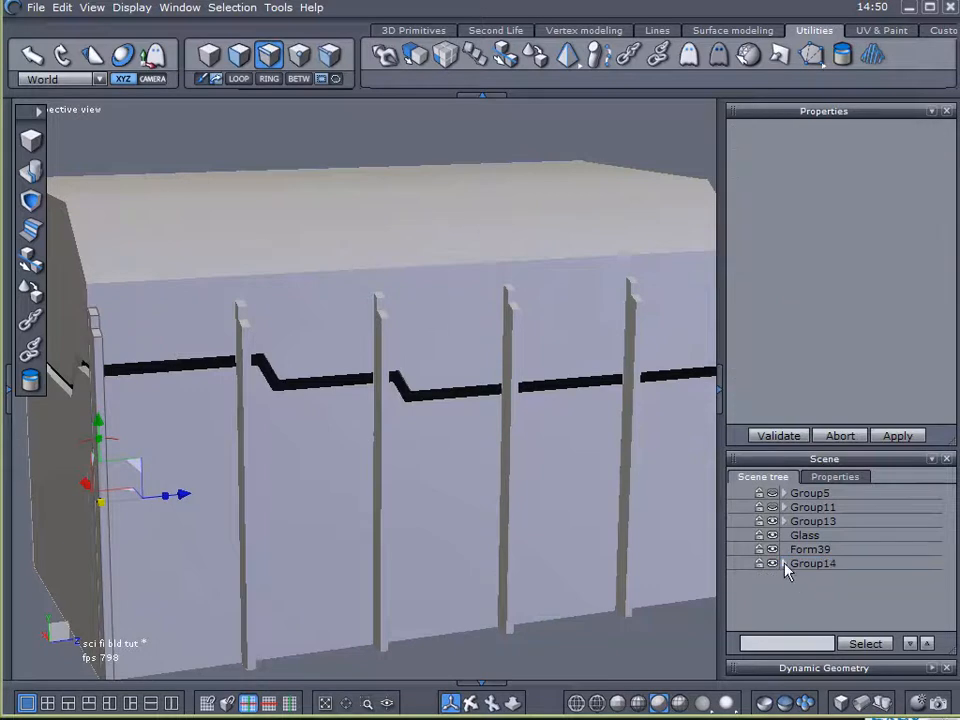
left_click(774, 564)
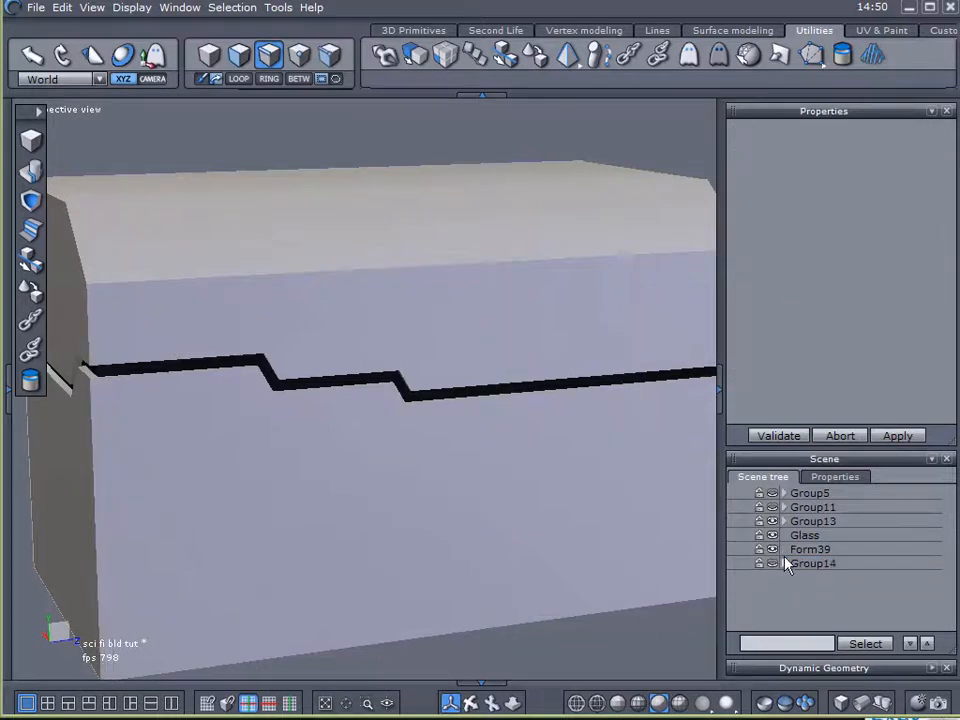
Step: Copy the side wall face above the glass band on building body Form39 and paste it as a separate object
left_click(792, 552)
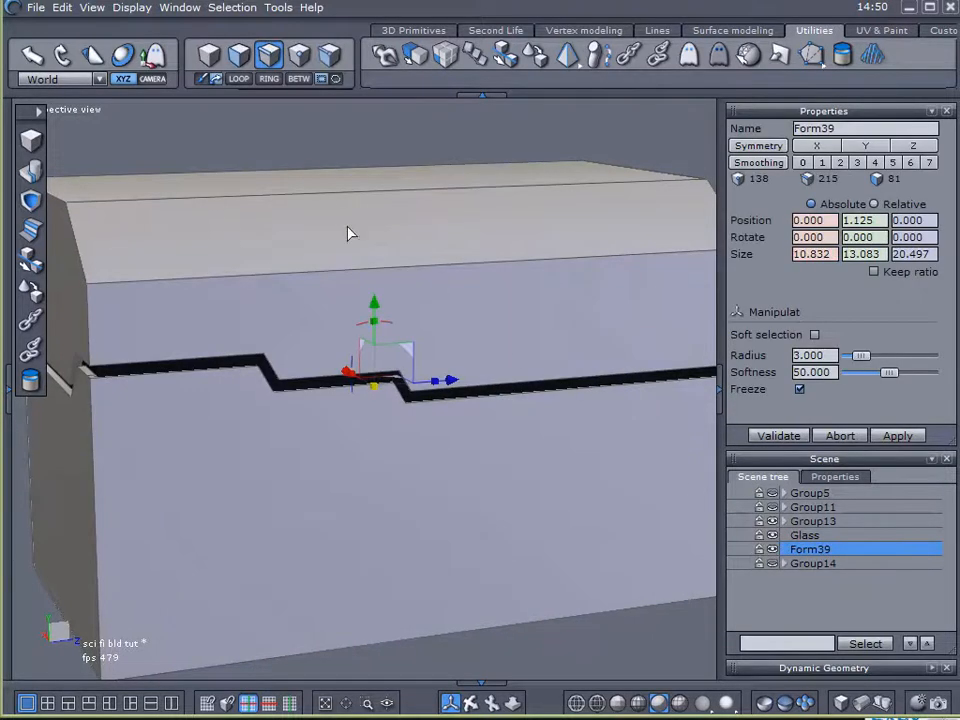
left_click(238, 58)
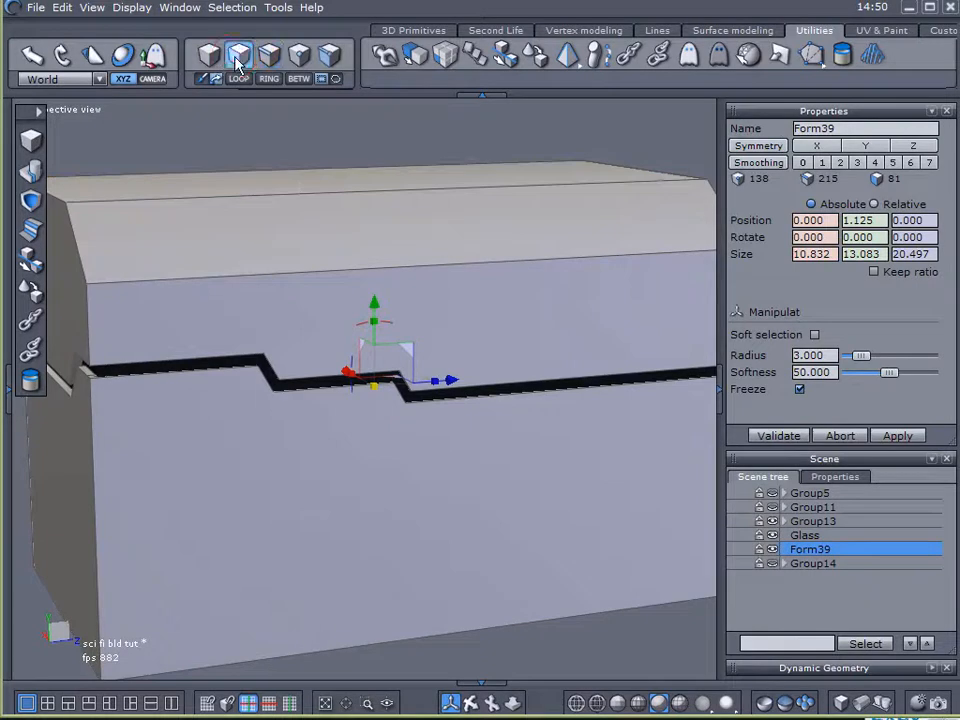
left_click(482, 308)
left_click(62, 7)
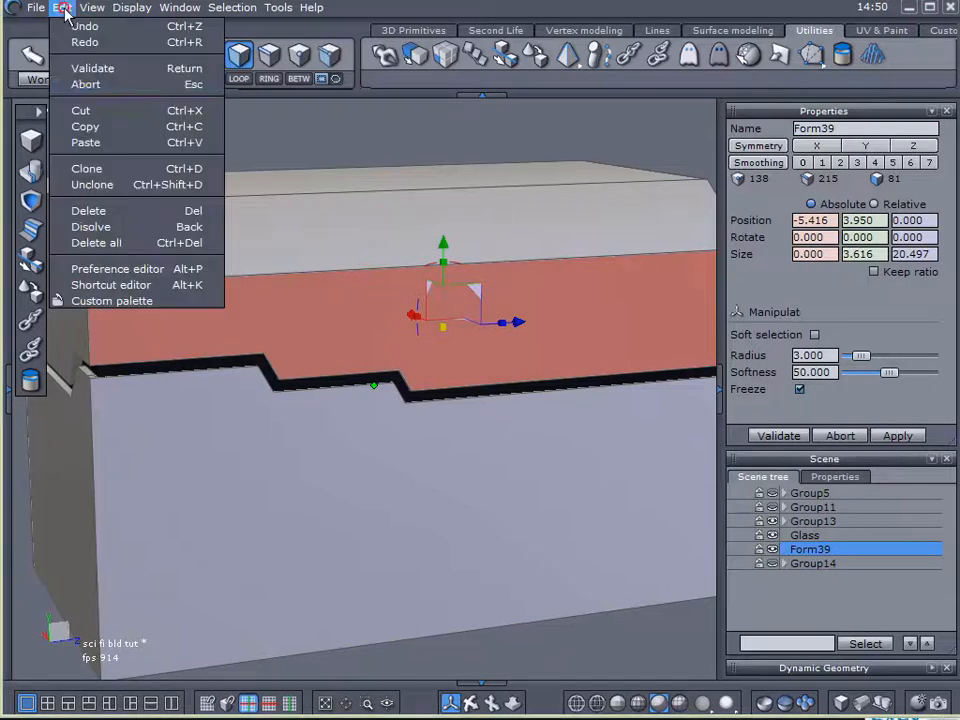
left_click(80, 126)
left_click(62, 7)
left_click(105, 148)
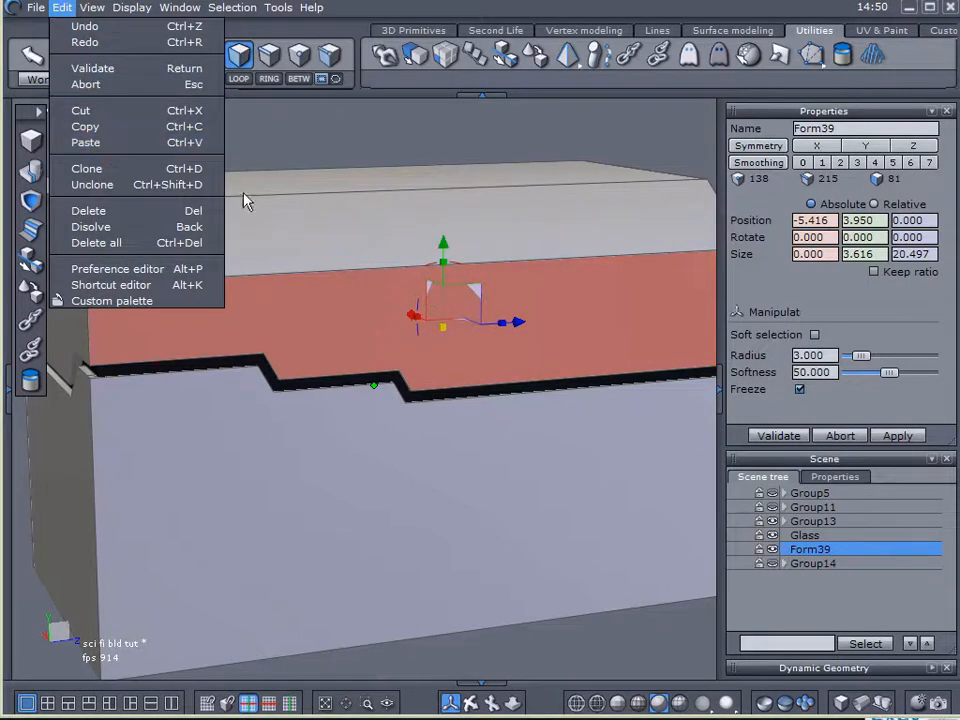
left_click(128, 144)
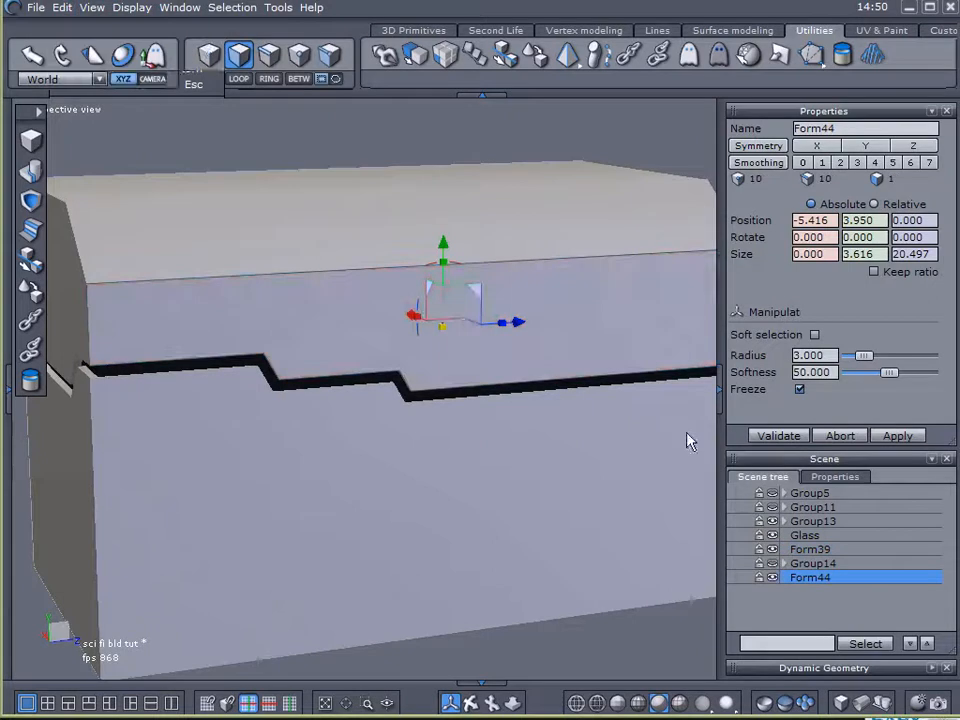
Step: Hide the building body Form39 and the Glass object to isolate the pasted wall face
left_click(772, 550)
left_click(773, 536)
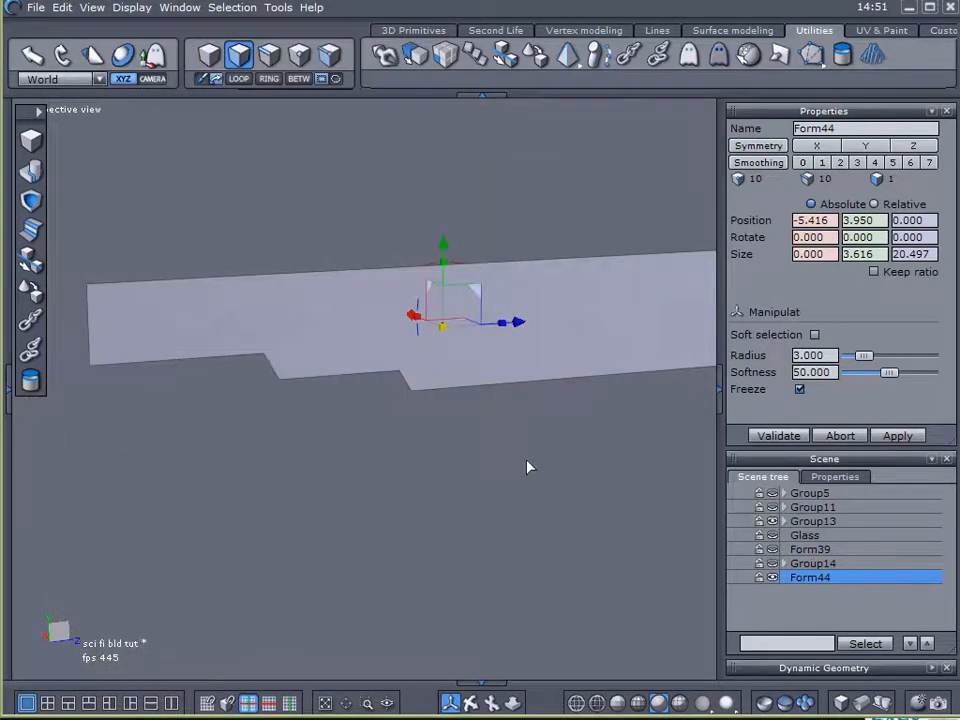
right_click_drag(527, 461, 415, 454)
middle_click_drag(466, 446, 445, 452)
right_click_drag(445, 452, 491, 463)
middle_click_drag(491, 463, 541, 466)
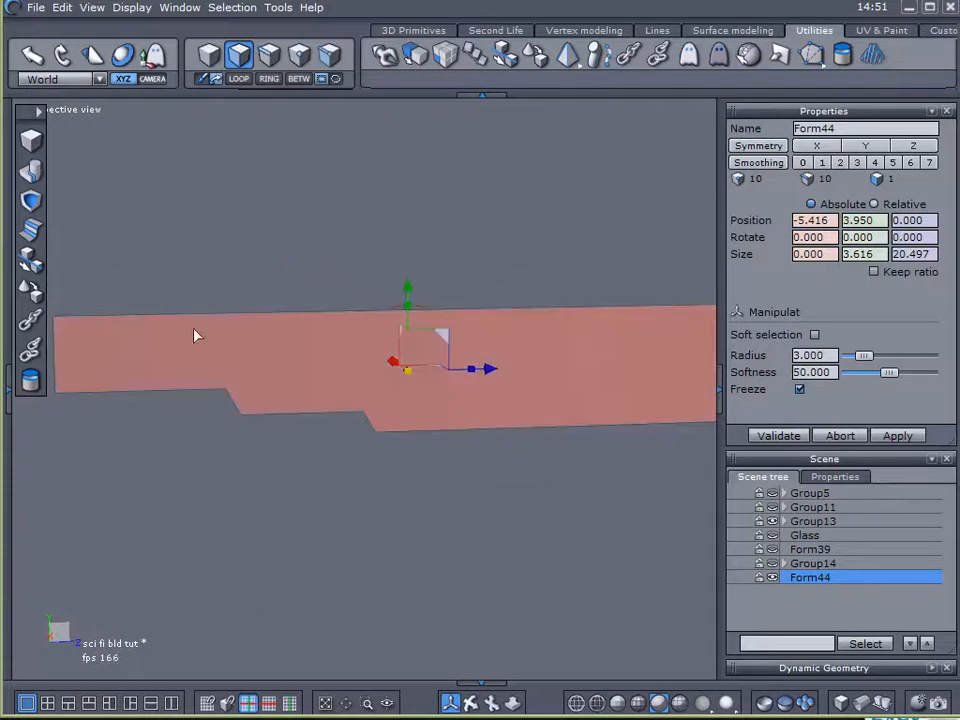
Step: Extract a curve from the top edge of the pasted wall face
left_click(269, 55)
left_click(336, 313)
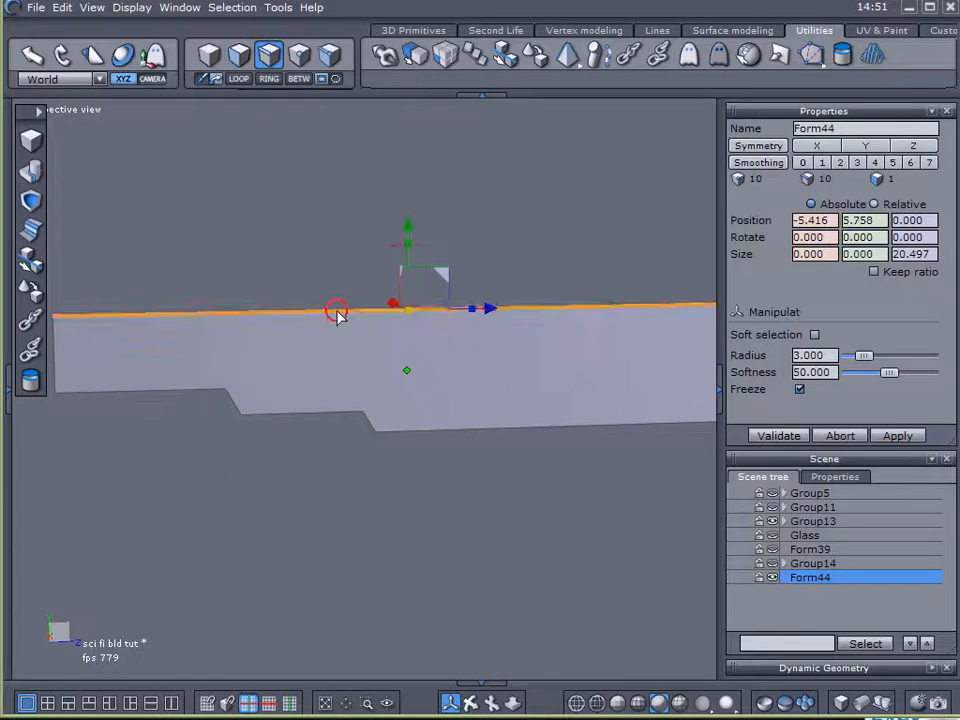
right_click_drag(276, 467, 377, 495)
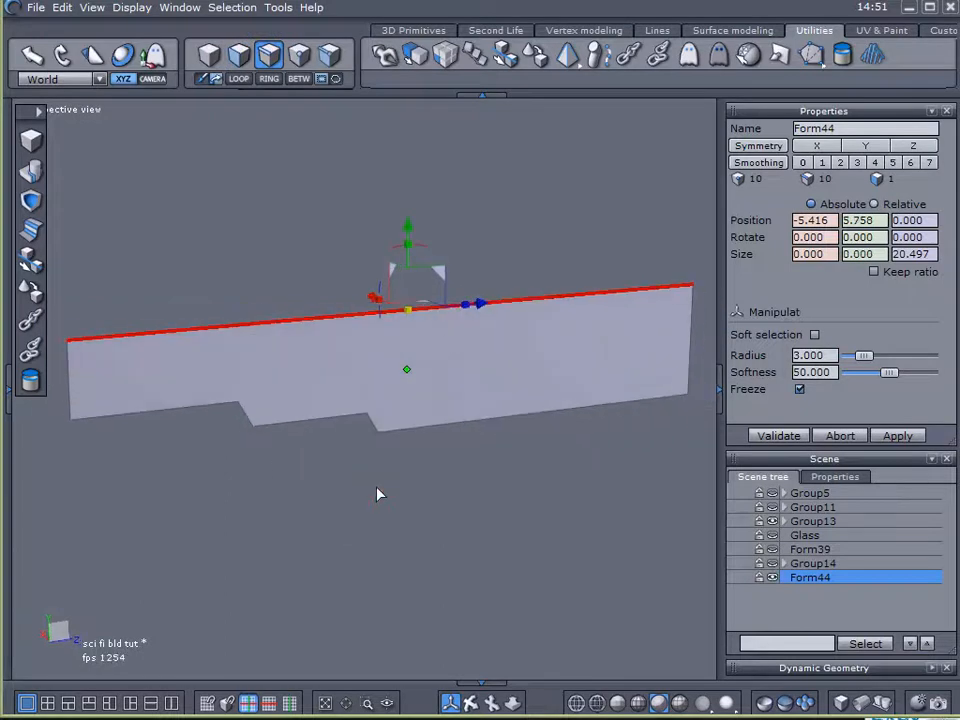
left_click(586, 31)
left_click(657, 30)
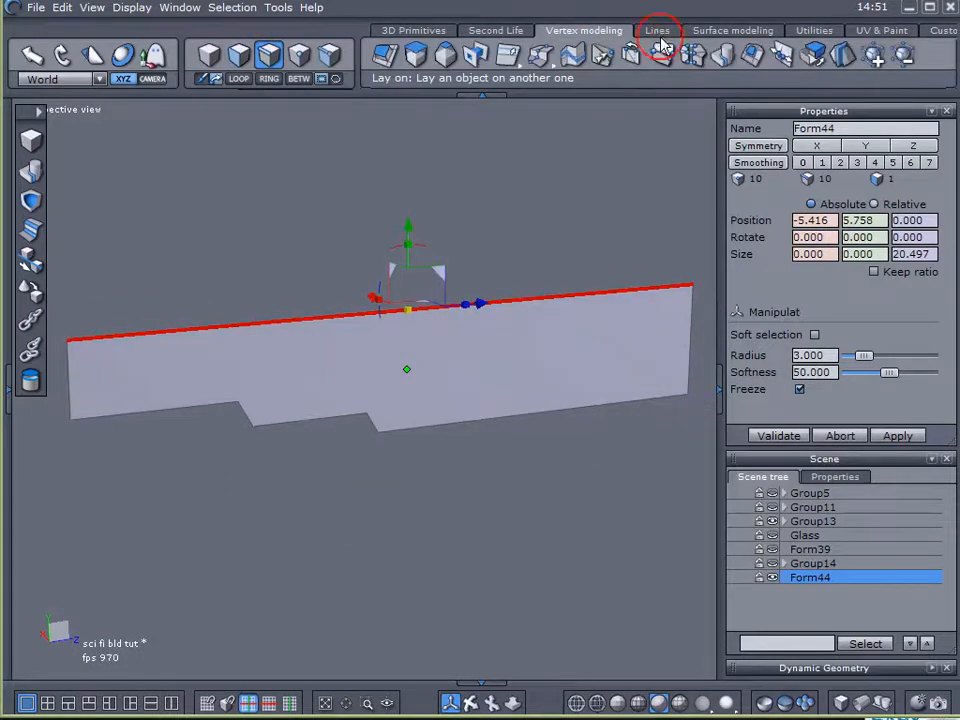
left_click(843, 58)
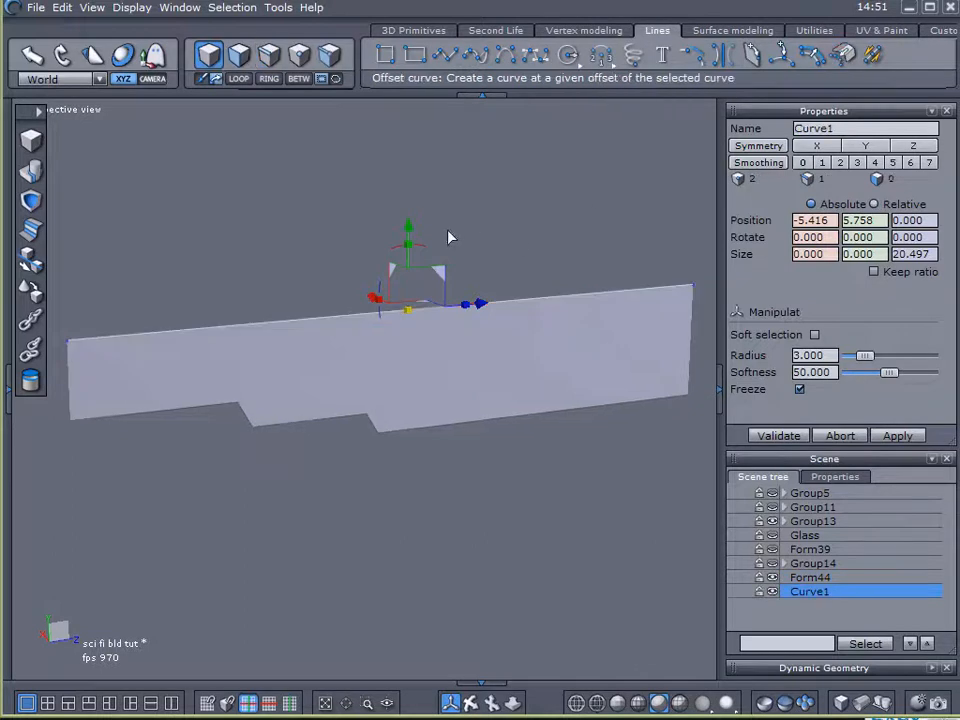
Step: Lower the extracted curve to a Y position of about 4.265 and hide the wall face Form44
left_click_drag(410, 226, 406, 280)
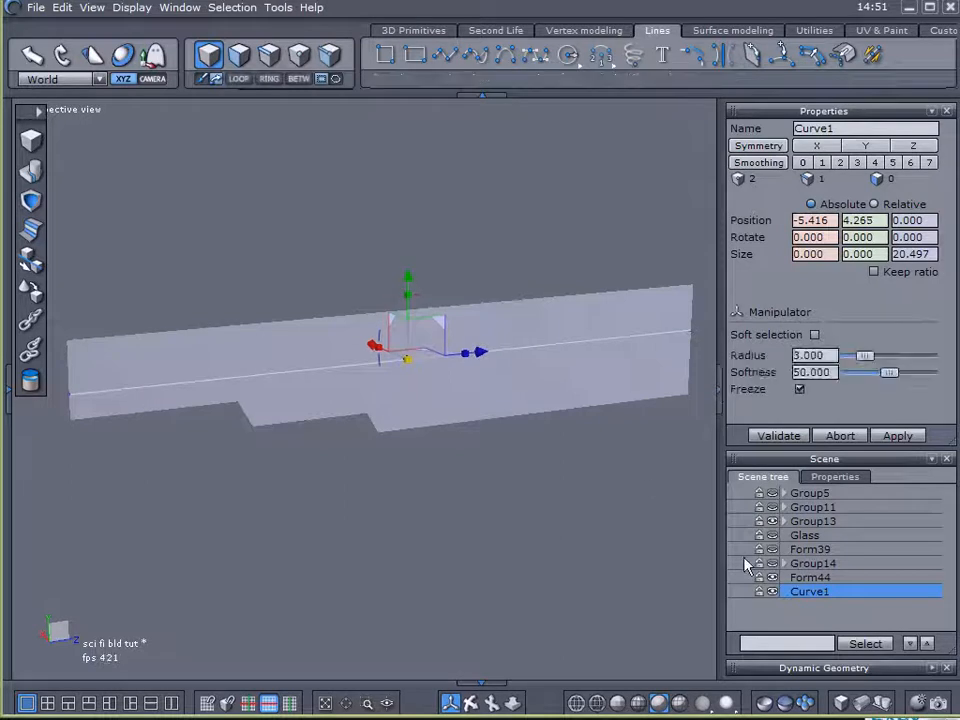
left_click(773, 579)
right_click_drag(512, 527, 584, 521)
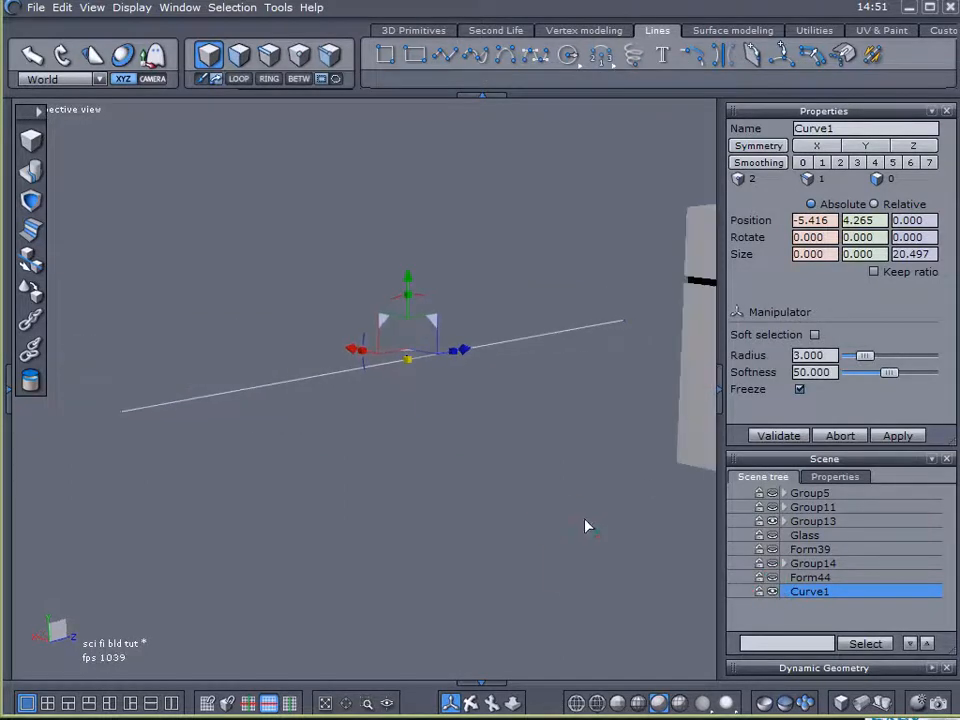
Step: Tessellate the curve repeatedly until it is divided into 20 segments
left_click(584, 30)
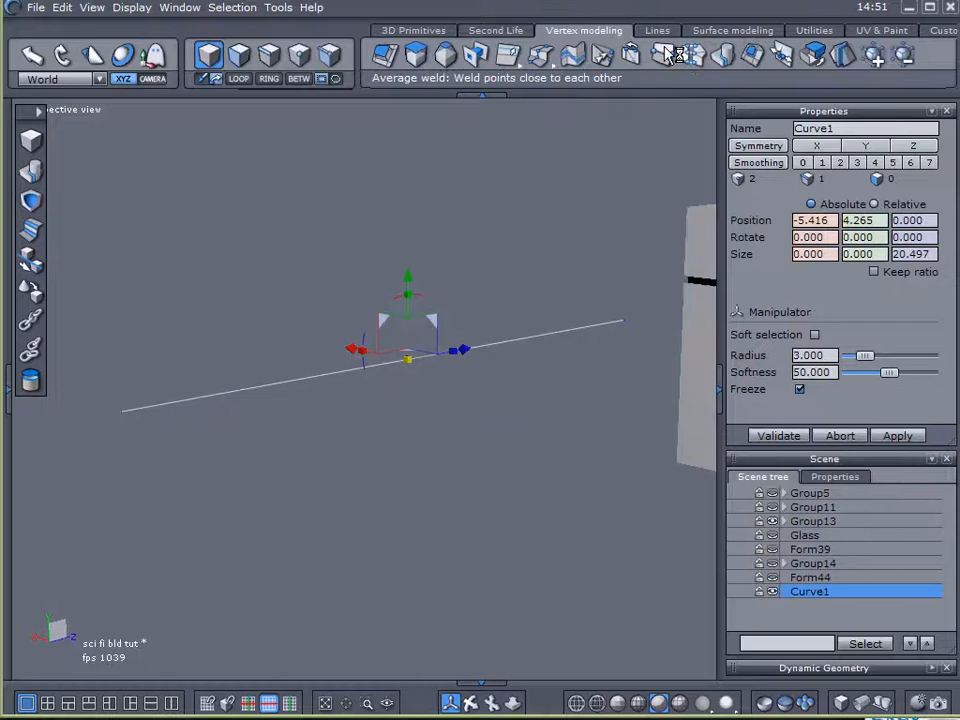
left_click(871, 60)
left_click(871, 60)
left_click(871, 60)
left_click(871, 60)
left_click(871, 60)
scroll(413, 308, "up", 2)
right_click_drag(450, 422, 470, 445)
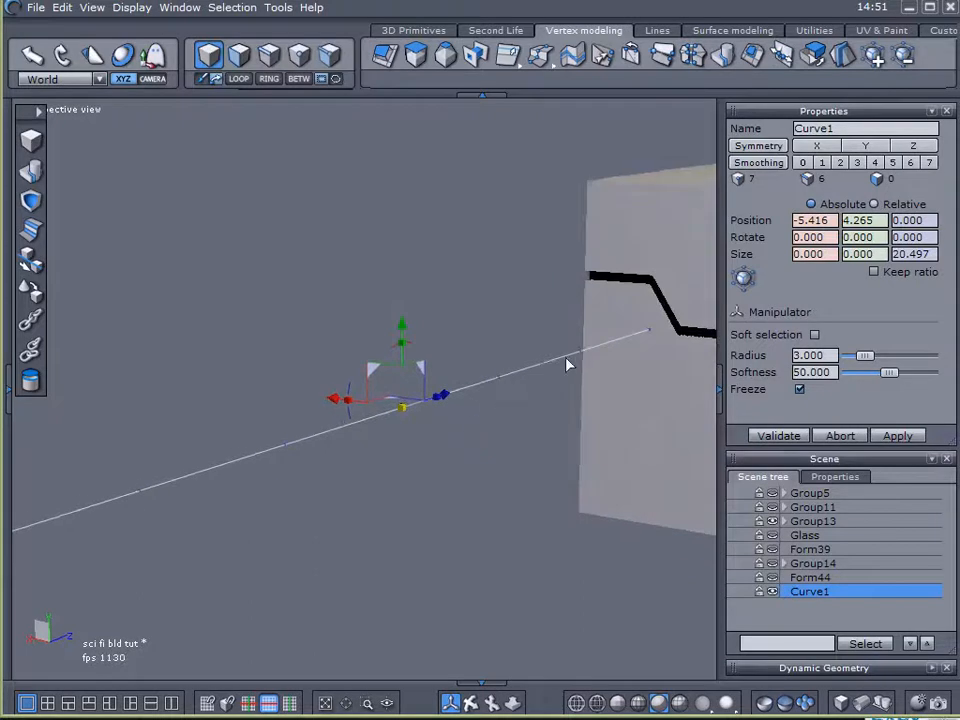
left_click(875, 59)
left_click(875, 59)
left_click(875, 59)
left_click(875, 59)
left_click(875, 59)
left_click(875, 59)
middle_click_drag(502, 251, 593, 427)
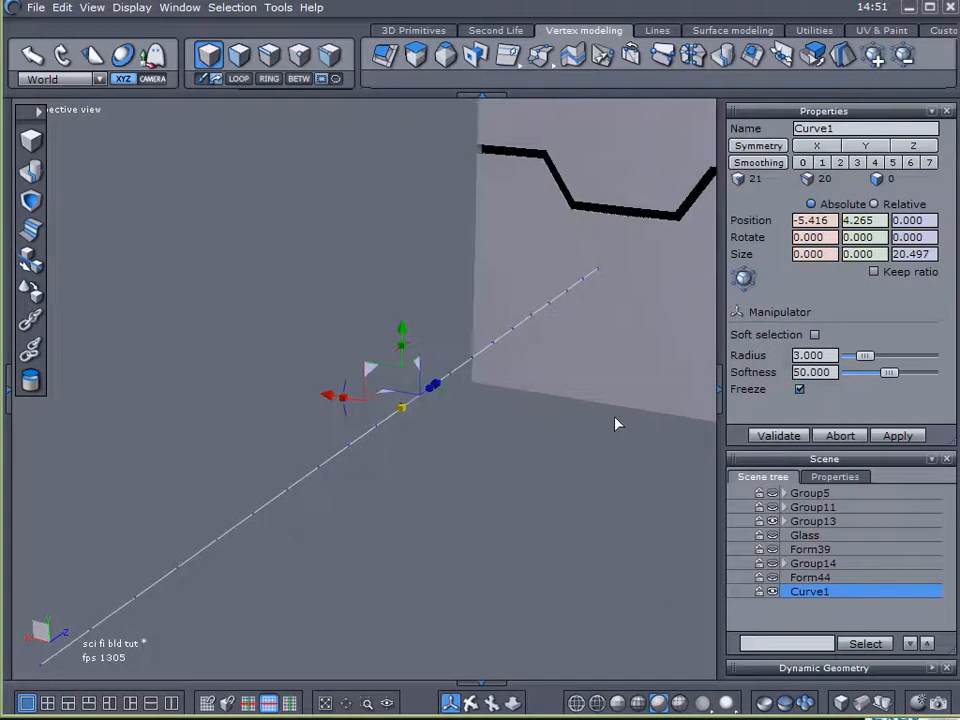
Step: Show the dynamic geometry of Curve1 and collapse its tessellation history
left_click(932, 668)
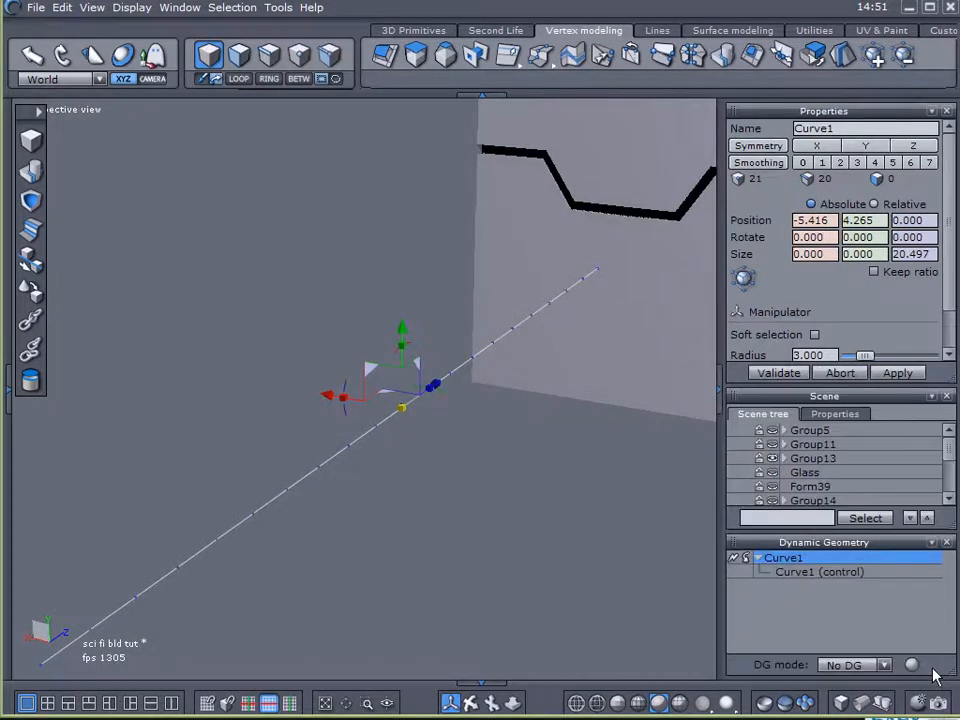
left_click(735, 562)
middle_click_drag(646, 536, 552, 486)
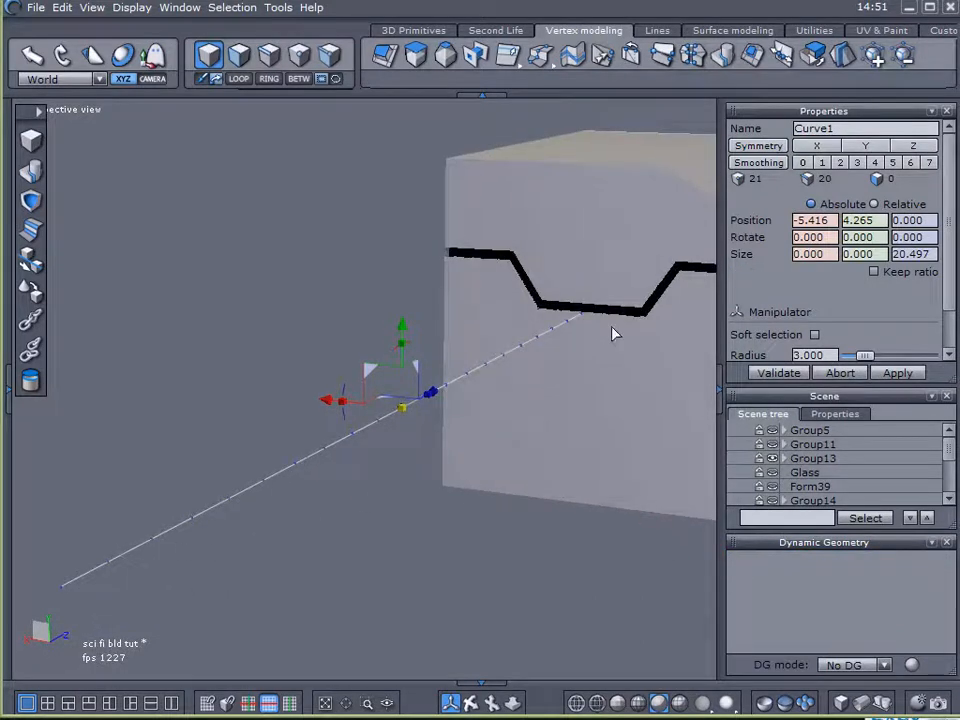
left_click(877, 60)
left_click(877, 60)
middle_click_drag(556, 298, 439, 308)
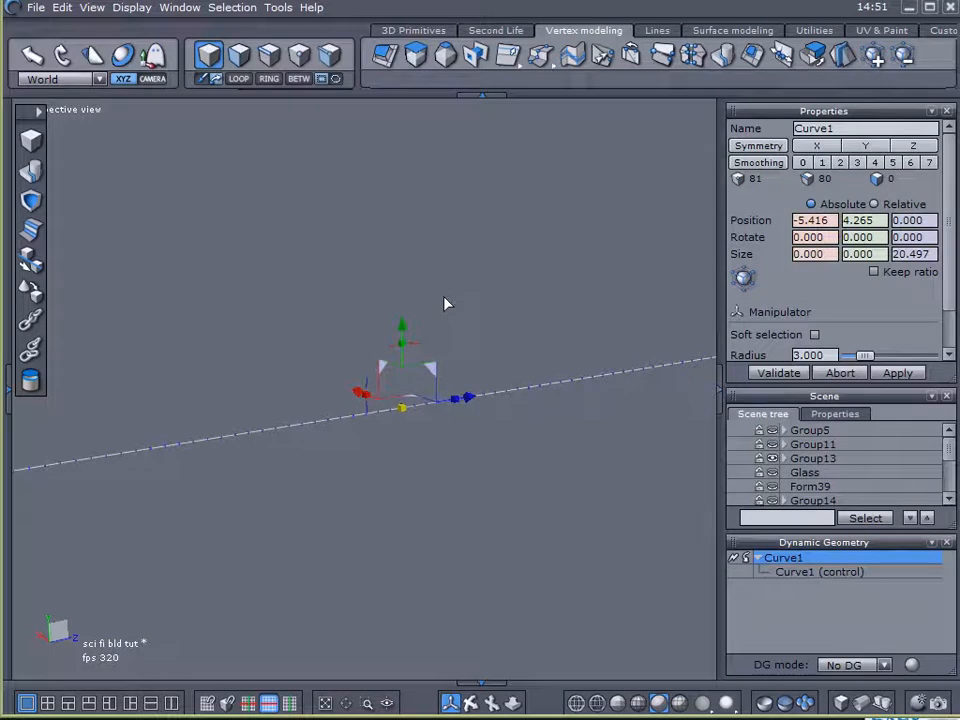
left_click(843, 373)
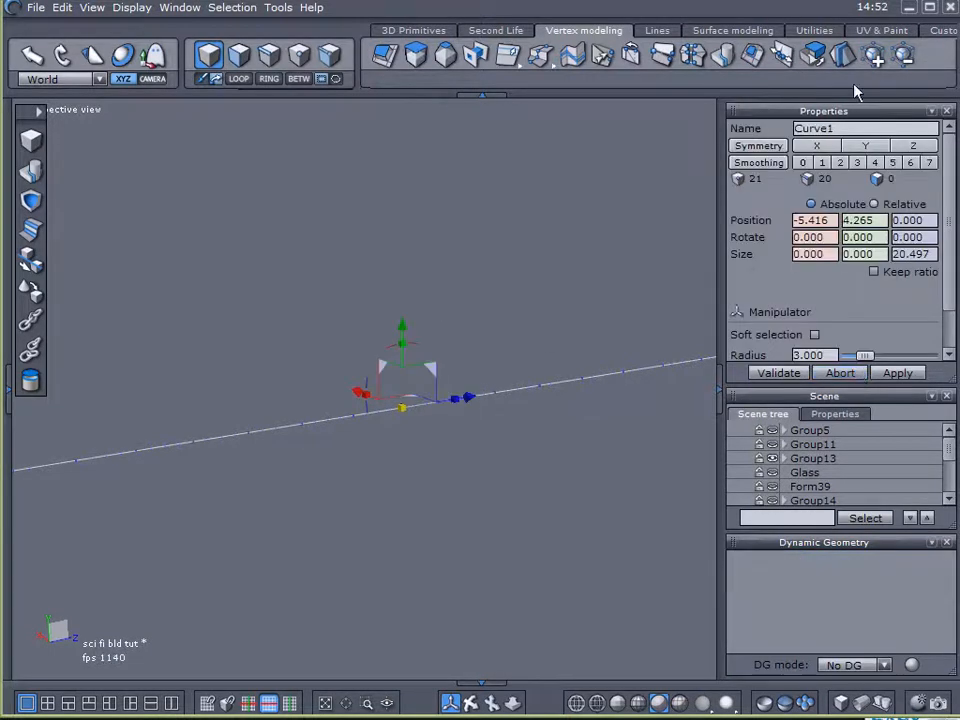
left_click(875, 60)
left_click(875, 60)
left_click(875, 60)
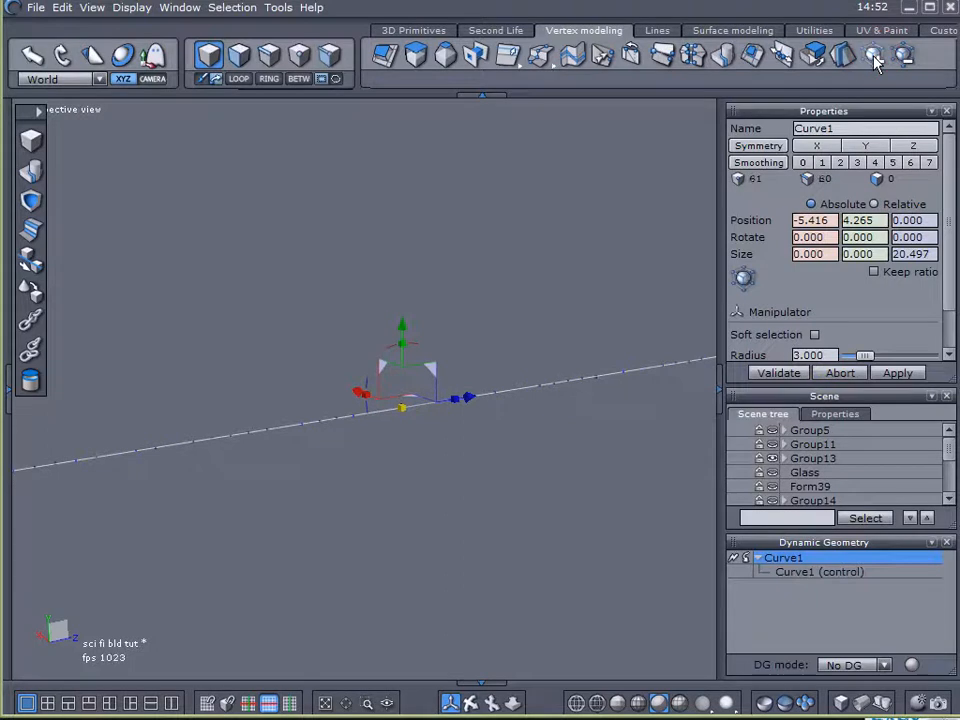
left_click(845, 373)
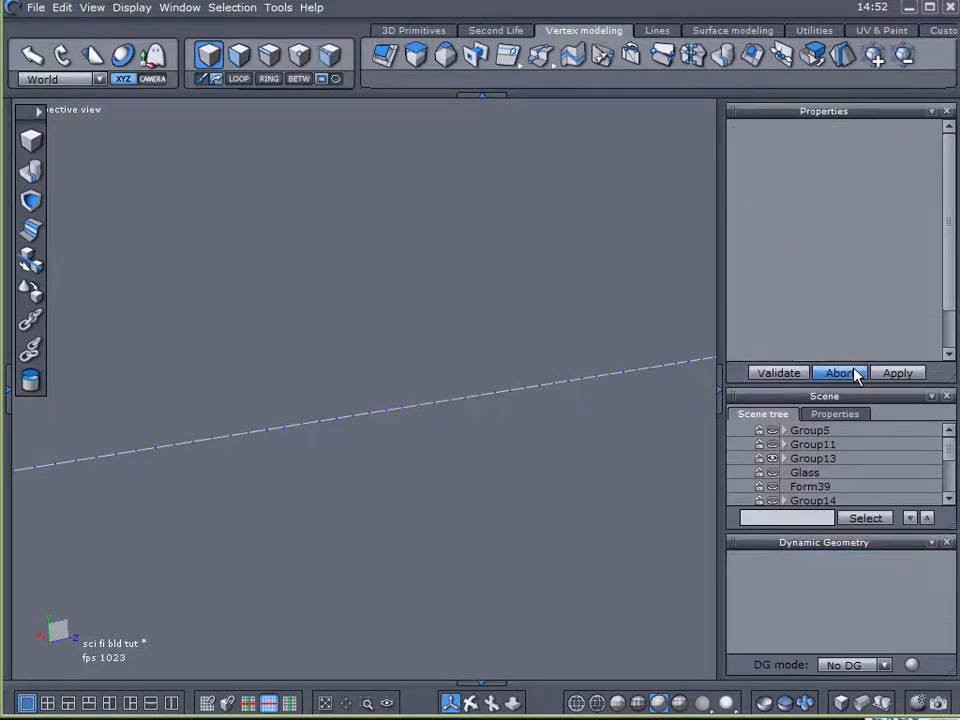
left_click(876, 58)
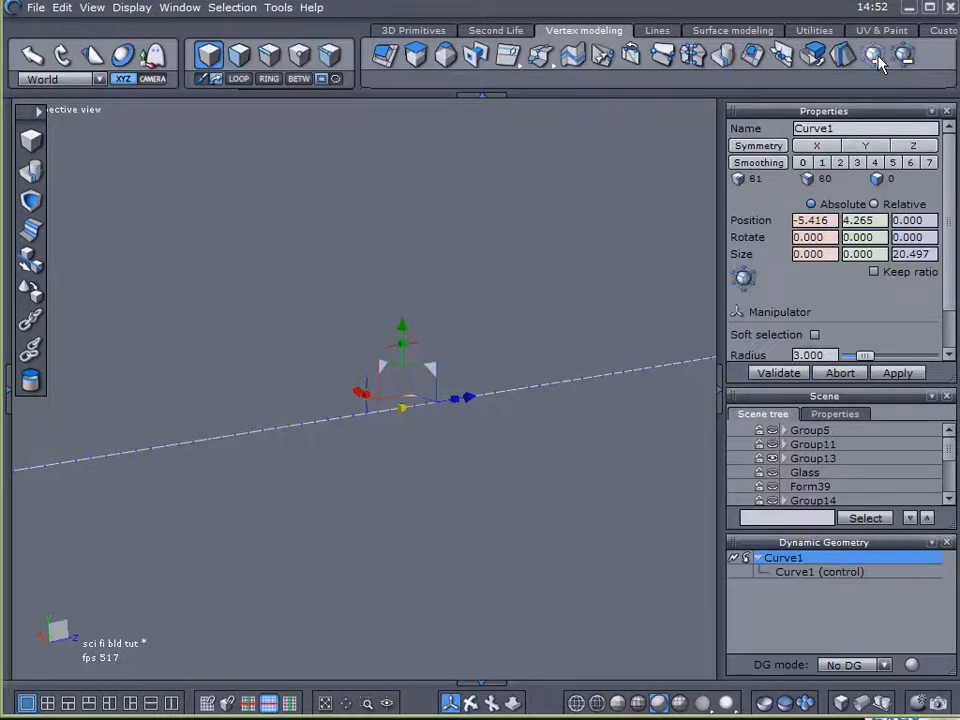
left_click(847, 373)
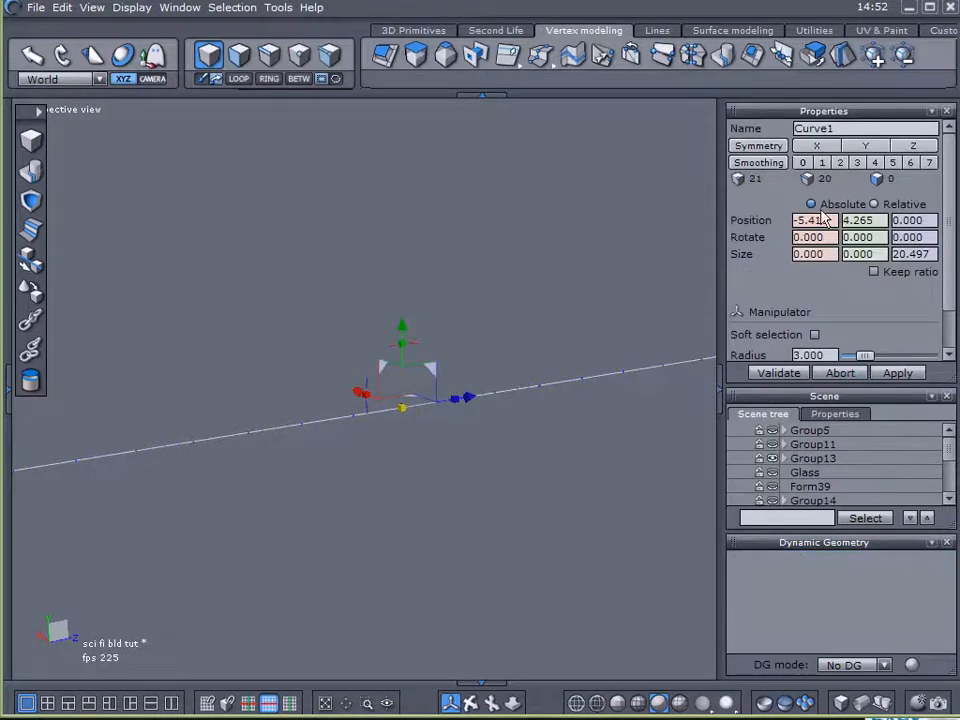
Step: Tessellate the curve once more to 40 segments and collapse its dynamic geometry
left_click(877, 58)
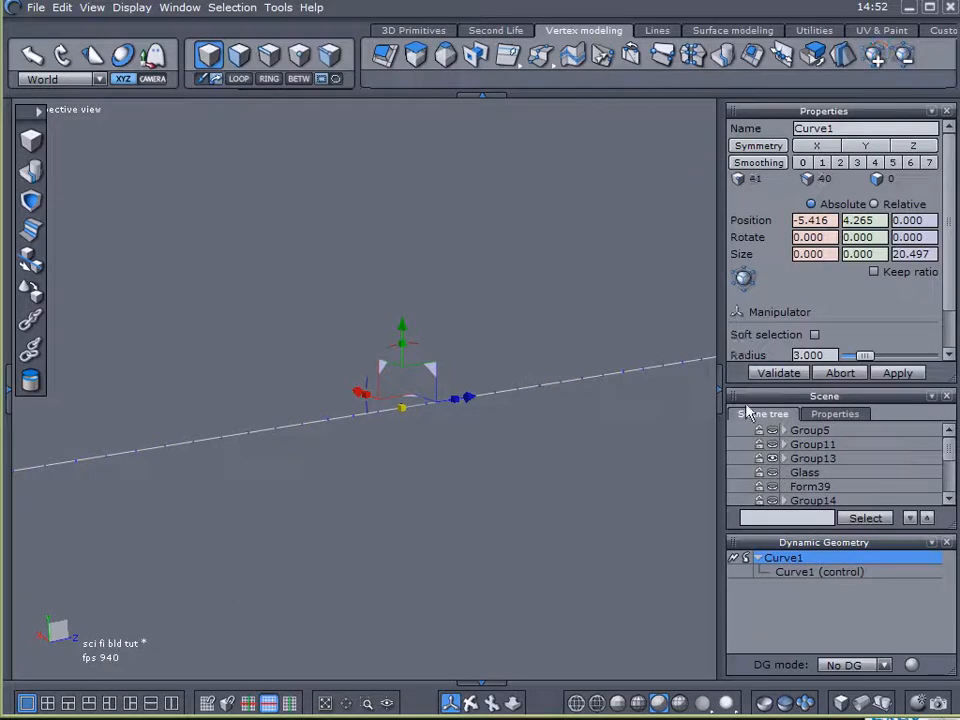
left_click(735, 558)
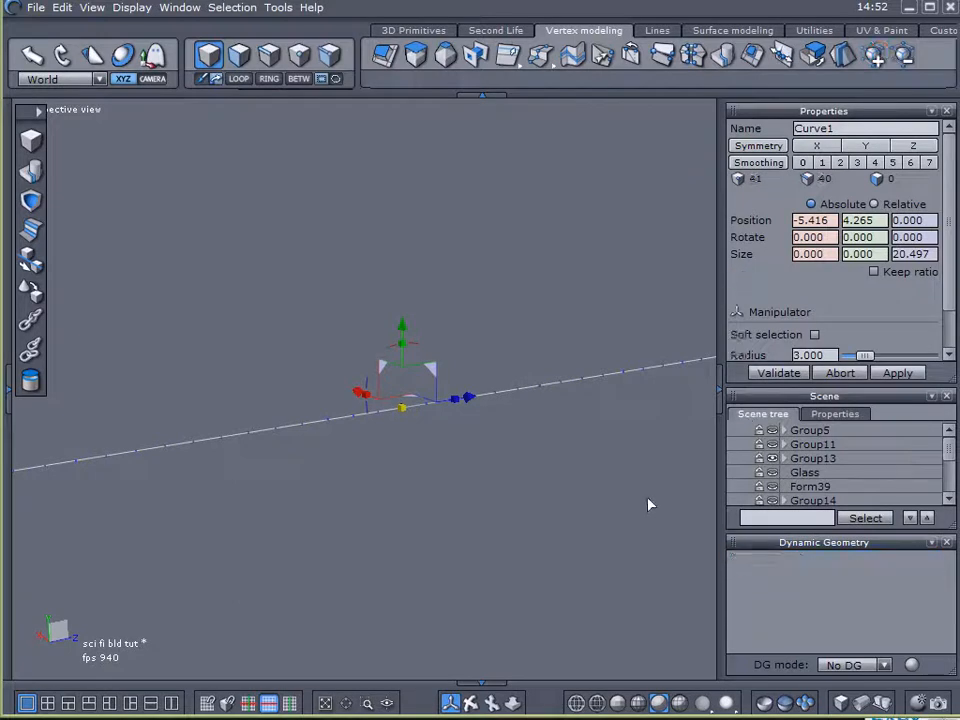
middle_click_drag(617, 506, 520, 530)
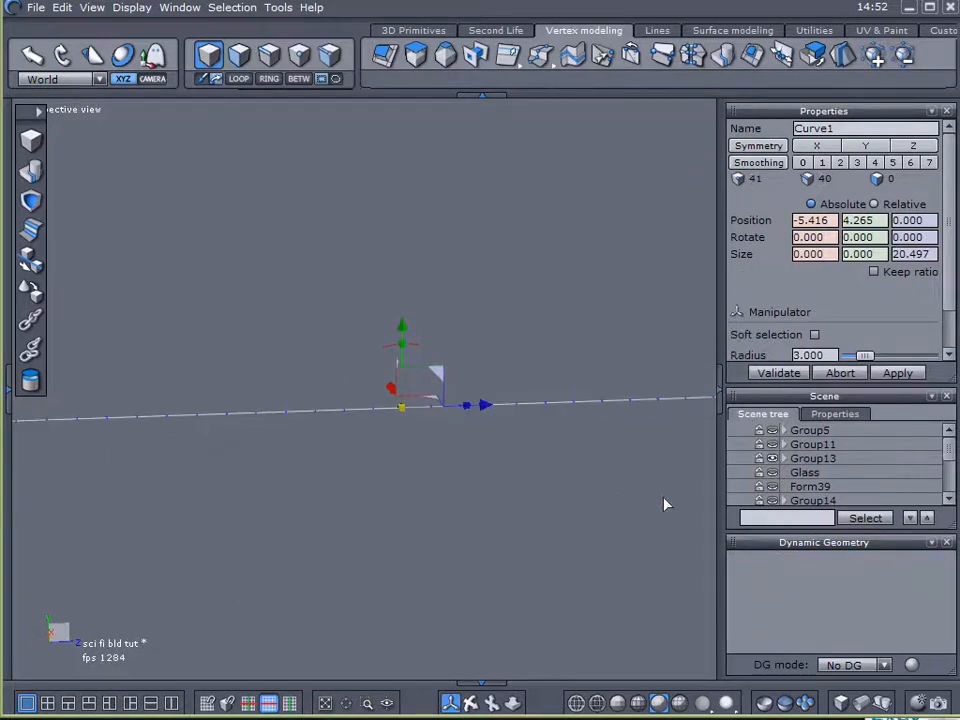
Step: Unhide the wall face Form44 and view the subdivided curve running along it
left_click(935, 543)
left_click(771, 578)
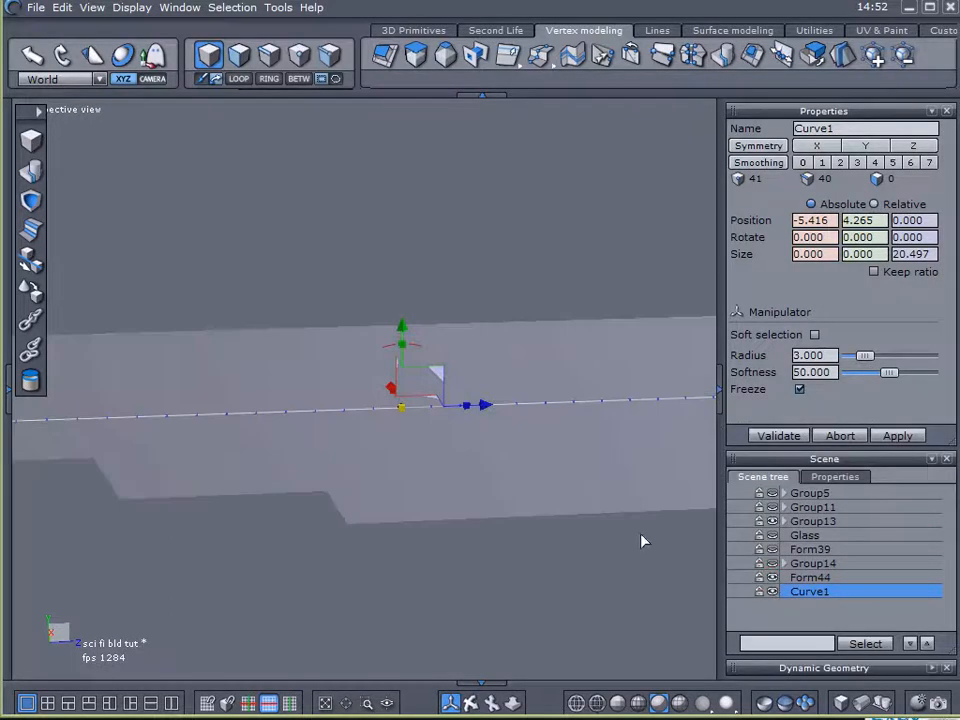
middle_click_drag(361, 486, 632, 348)
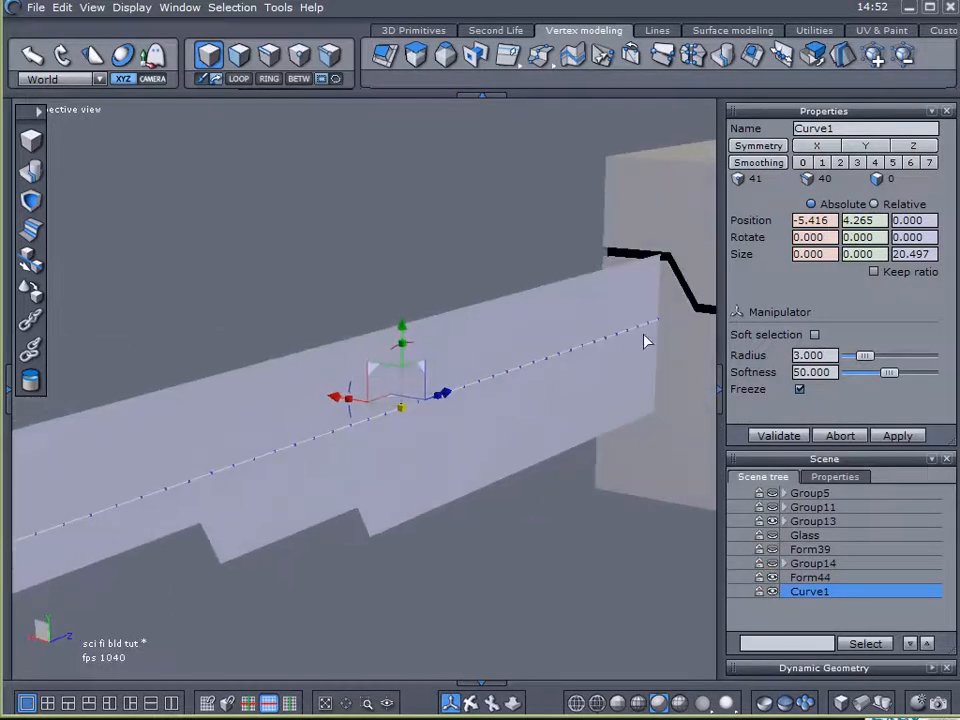
Step: Duplicate Curve1 and raise the copy along Y to about 4.906, parallel above the original on the wall face
key("ctrl+c")
key("ctrl+v")
left_click_drag(403, 330, 404, 293)
middle_click_drag(411, 299, 362, 284)
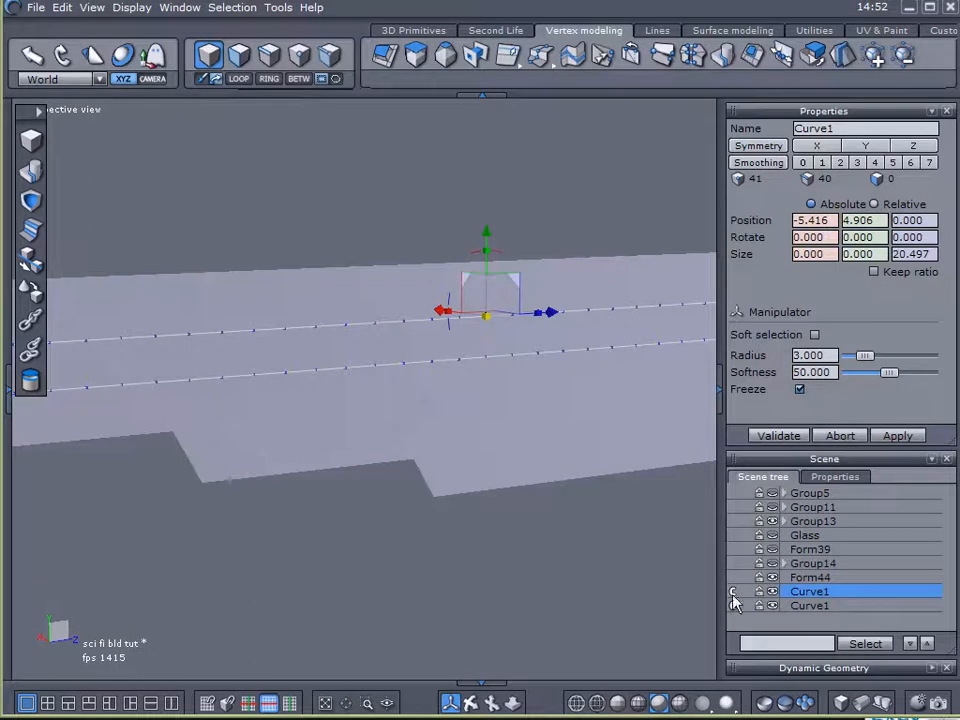
Step: Create a ruled surface between the two subdivided curves and validate it
left_click(787, 606)
left_click(786, 592)
left_click(752, 33)
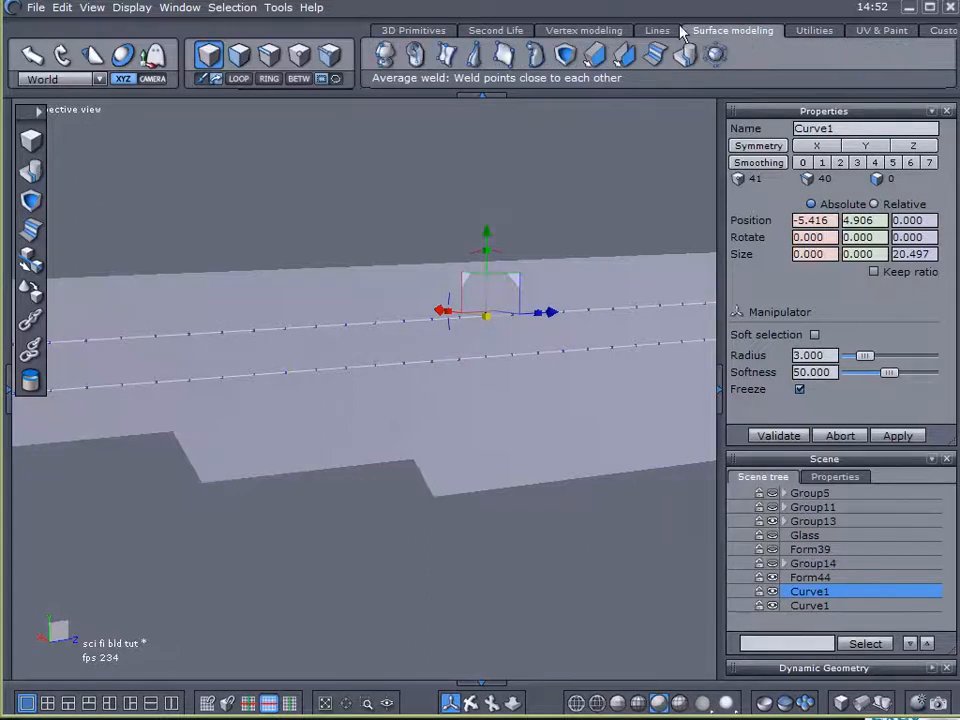
left_click(450, 60)
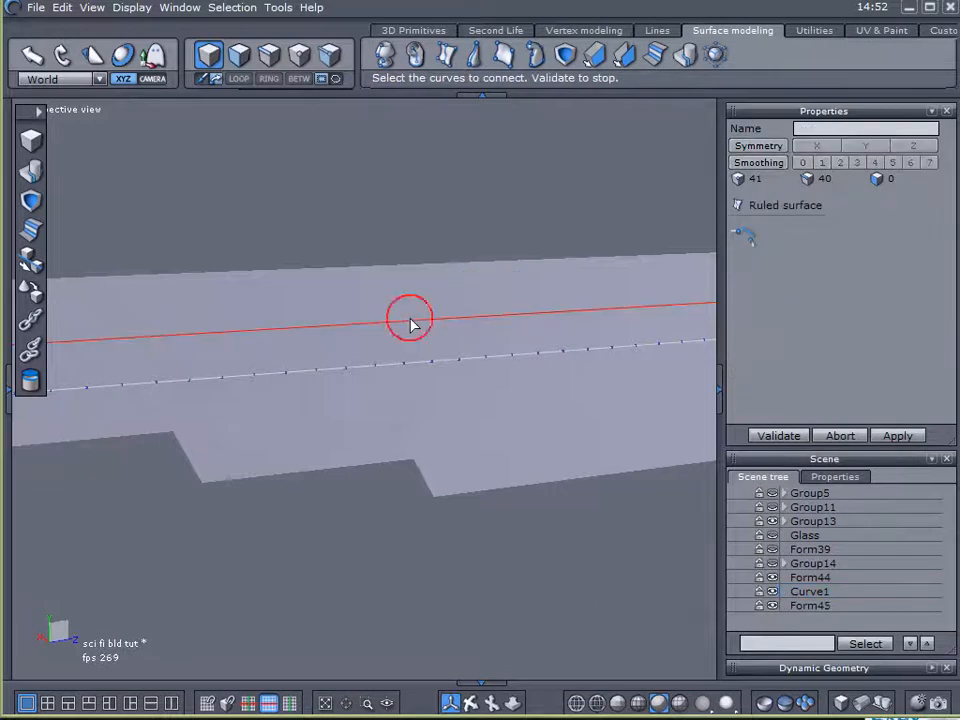
left_click(421, 370)
left_click(779, 437)
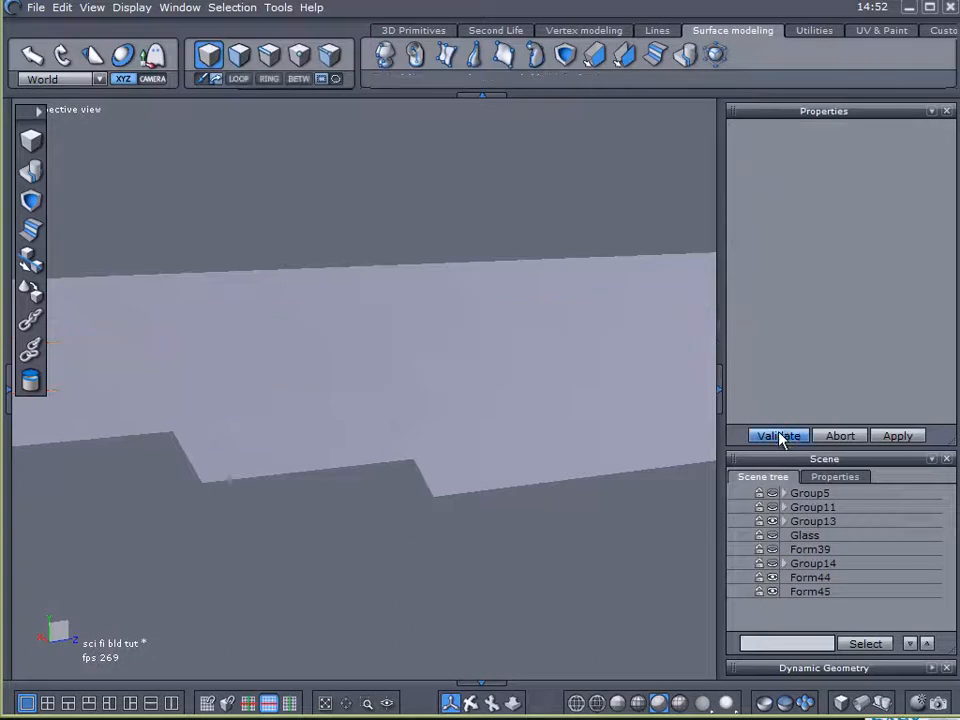
Step: Hide the wall face Form44 and select the full ring of vertical edges along the ruled strip Form45
left_click(795, 591)
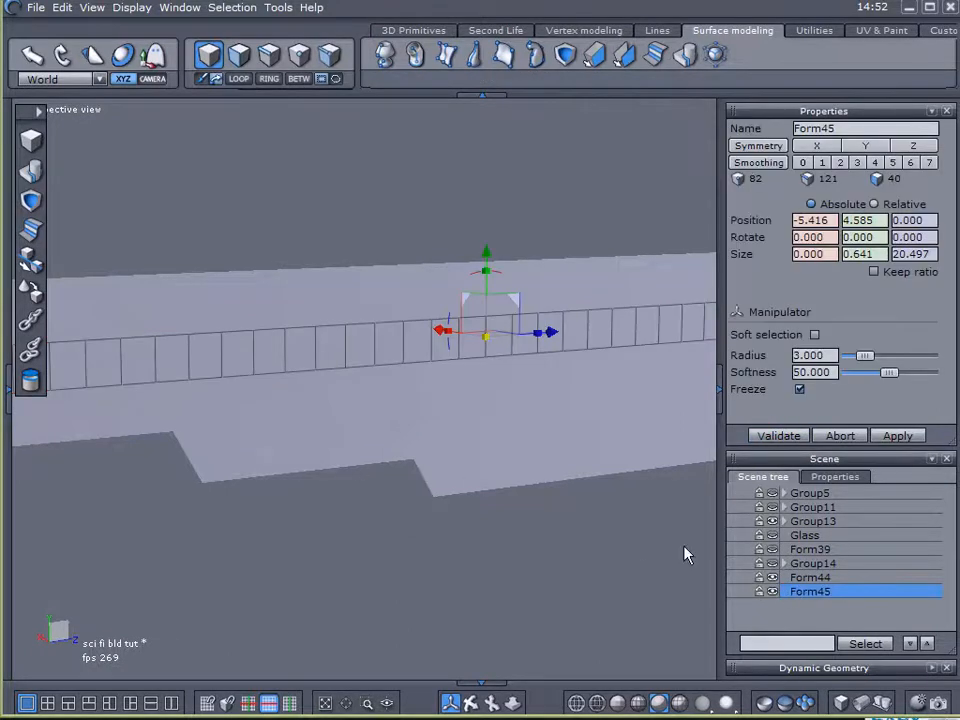
left_click(772, 577)
middle_click_drag(424, 514, 511, 500)
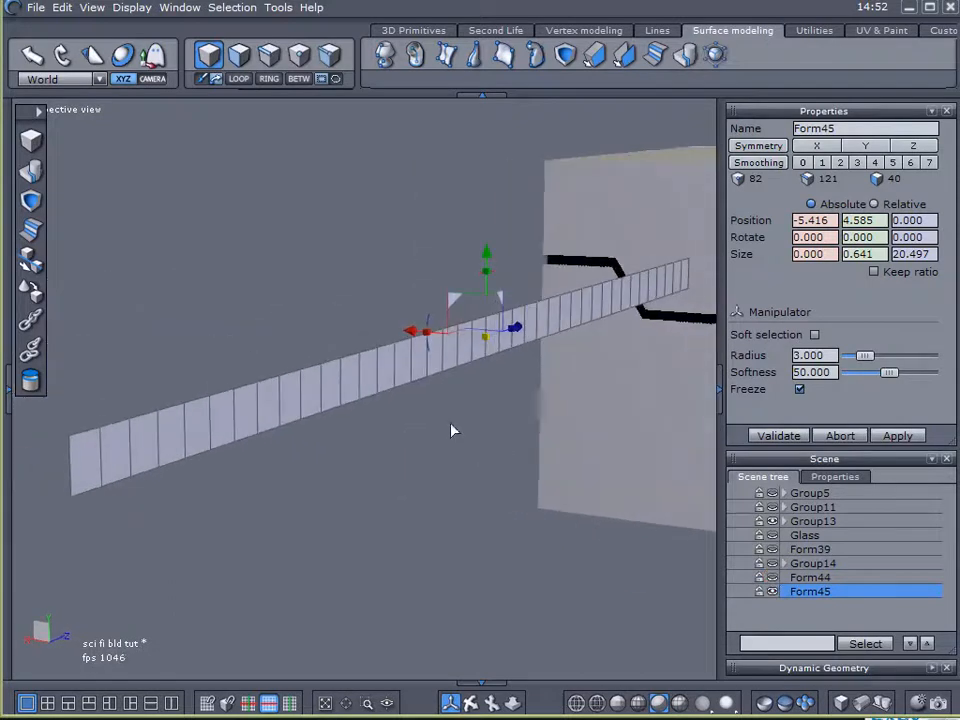
left_click(268, 54)
left_click_drag(114, 463, 240, 425)
left_click(267, 80)
middle_click_drag(206, 439, 210, 409)
middle_click_drag(570, 451, 543, 458)
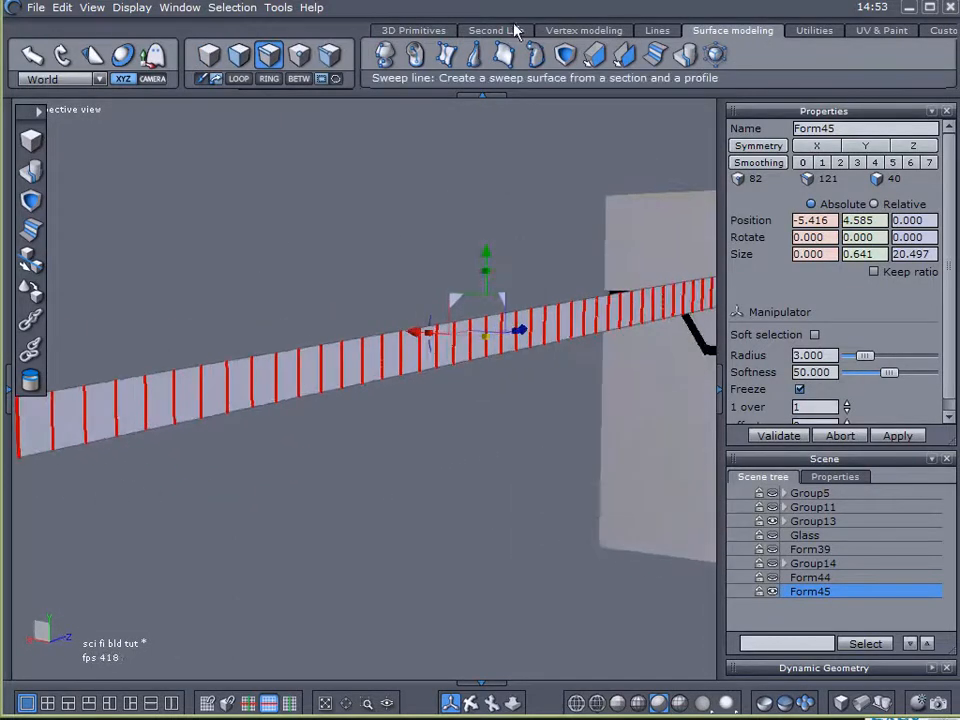
Step: Try to fillet the strip's selected vertical edges with the extract-edges tool, and undo it
left_click(572, 31)
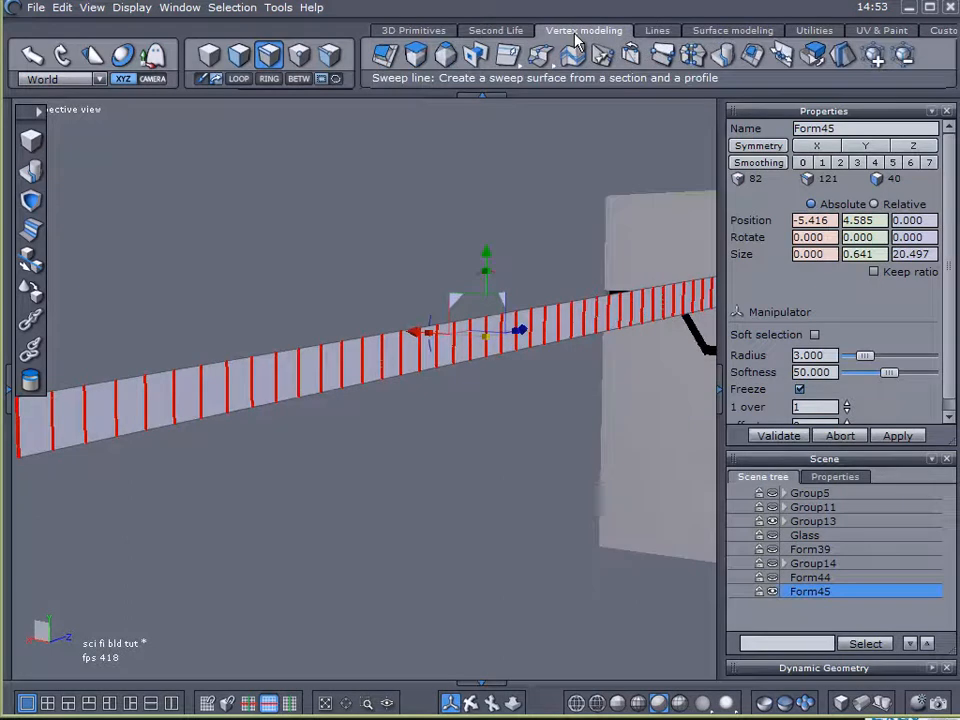
left_click(508, 55)
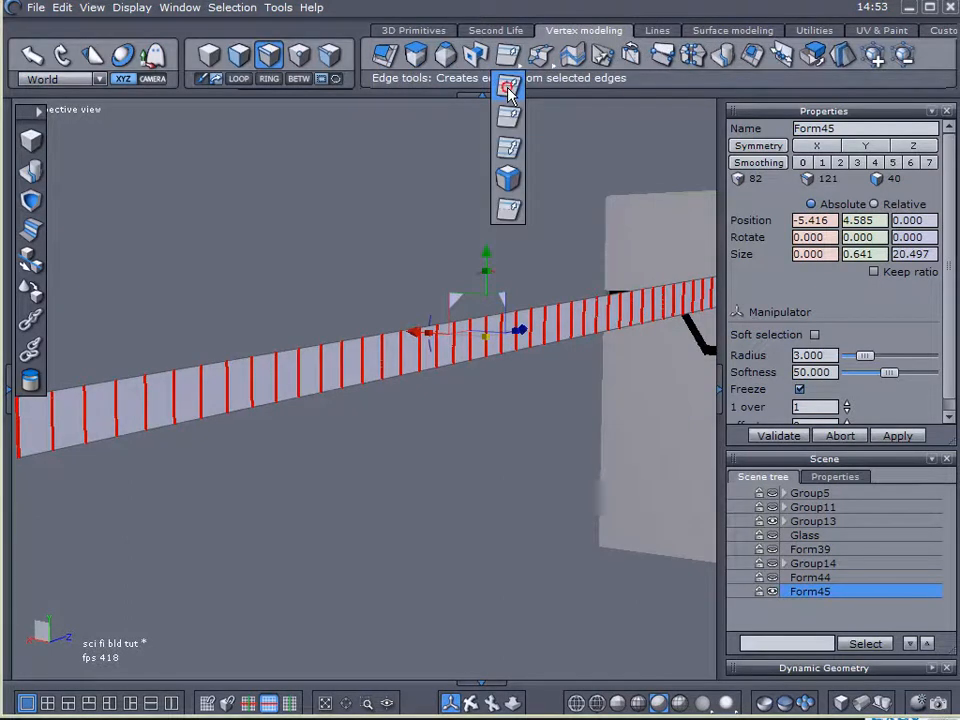
left_click(510, 92)
middle_click_drag(450, 160, 175, 302)
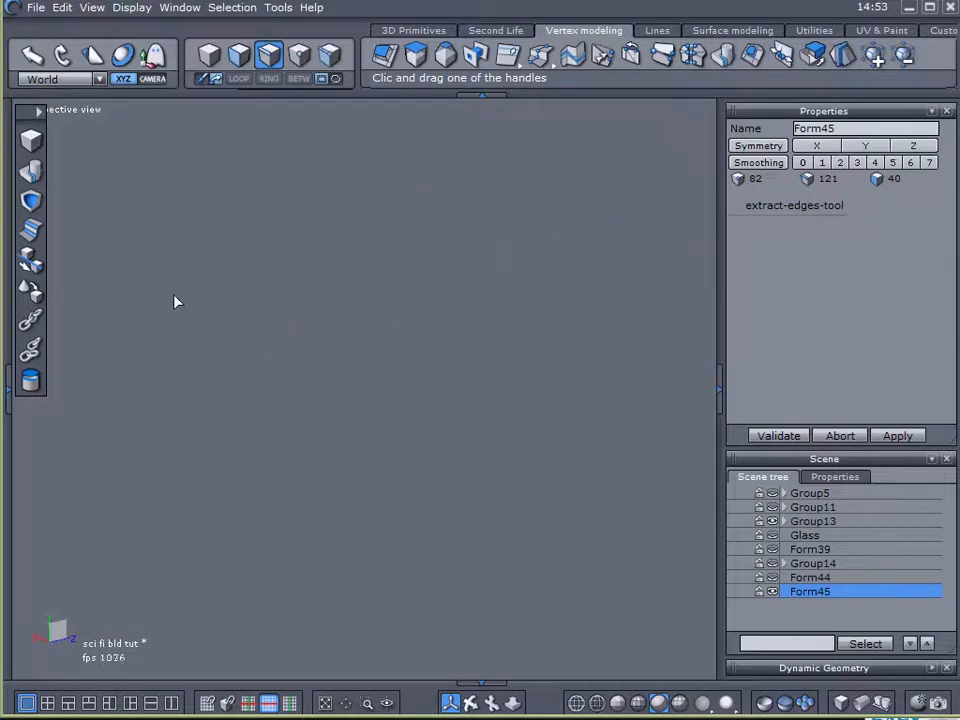
scroll(187, 300, "up", 5)
mouse_move(167, 349)
middle_mouse_down()
mouse_move(195, 356)
mouse_move(210, 377)
mouse_move(178, 369)
middle_mouse_up()
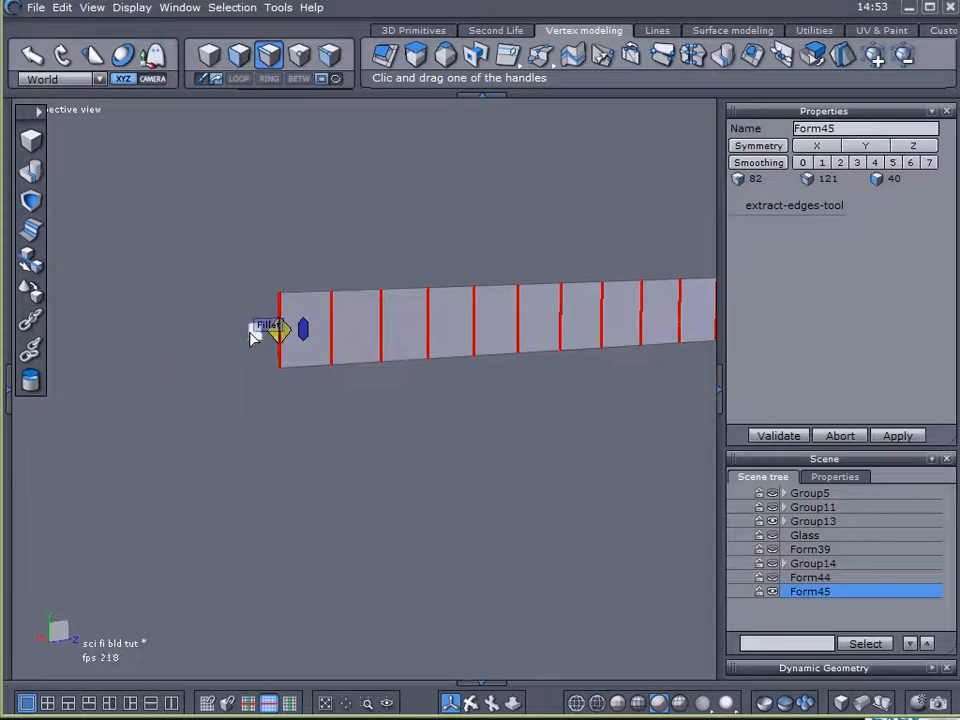
left_click_drag(253, 332, 288, 370)
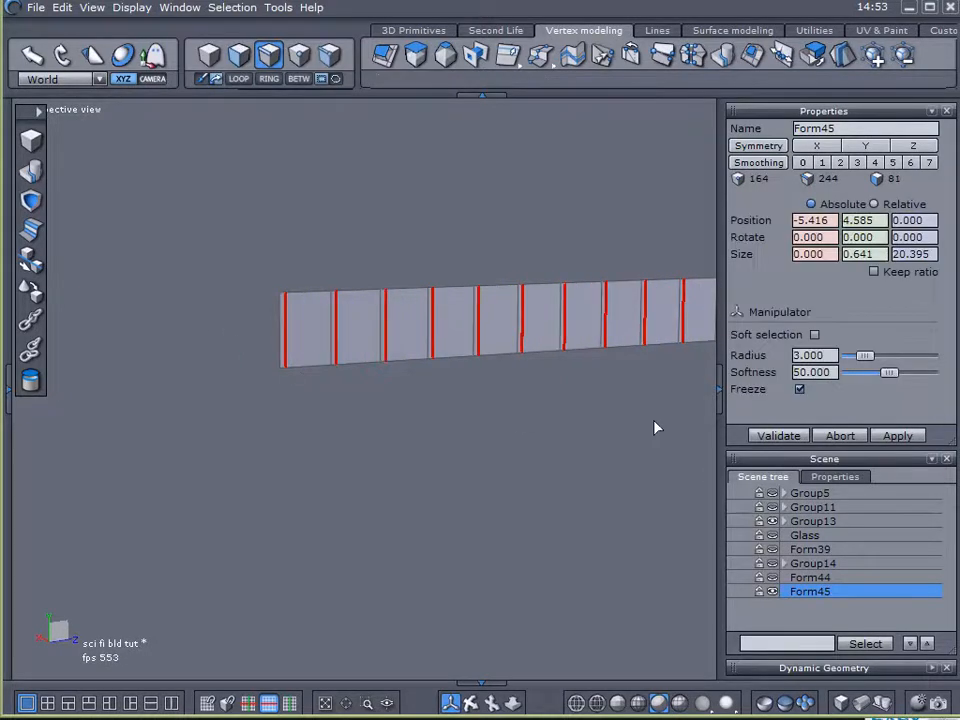
key("ctrl+z")
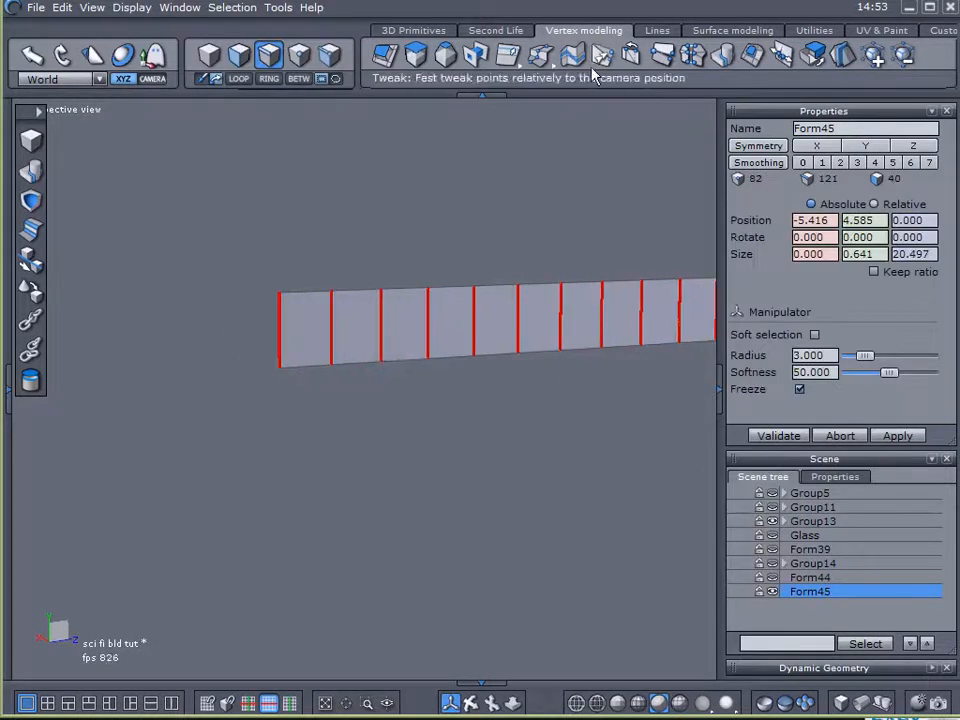
Step: Fillet the strip's selected vertical edges with the extract-edges tool to leave narrow gaps between panels, reducing the strip's length to about 20.34
left_click(510, 56)
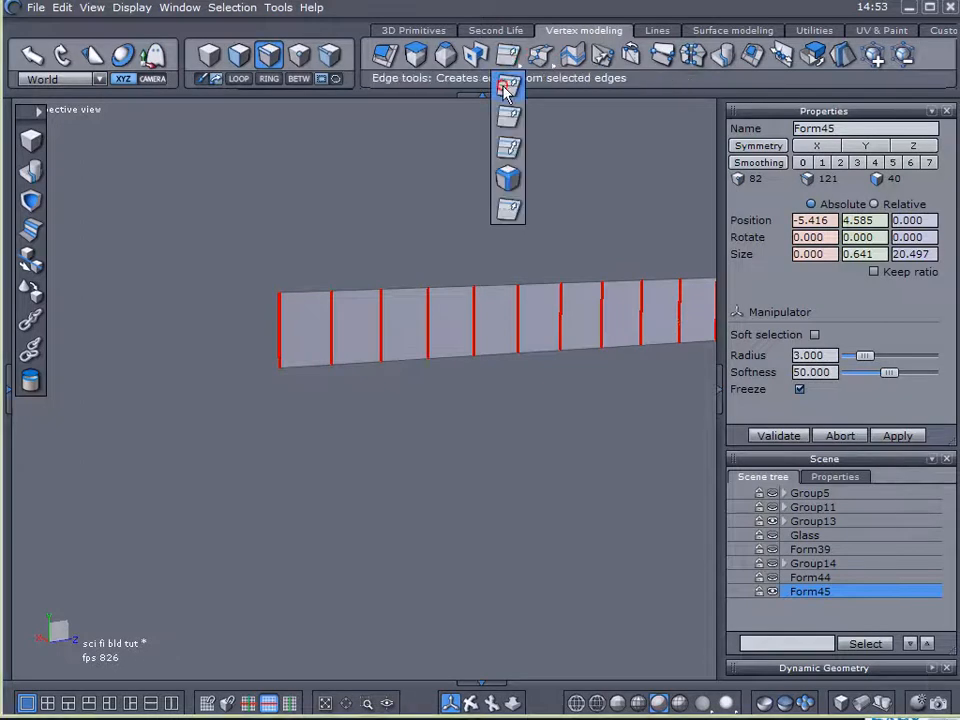
left_click(508, 81)
left_click_drag(245, 334, 183, 333)
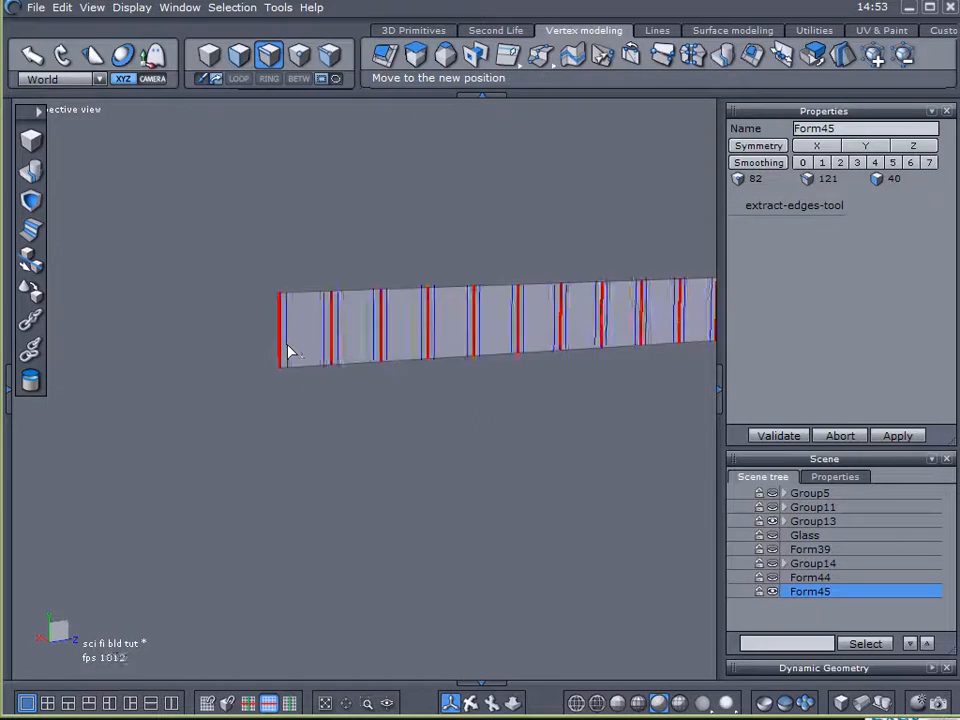
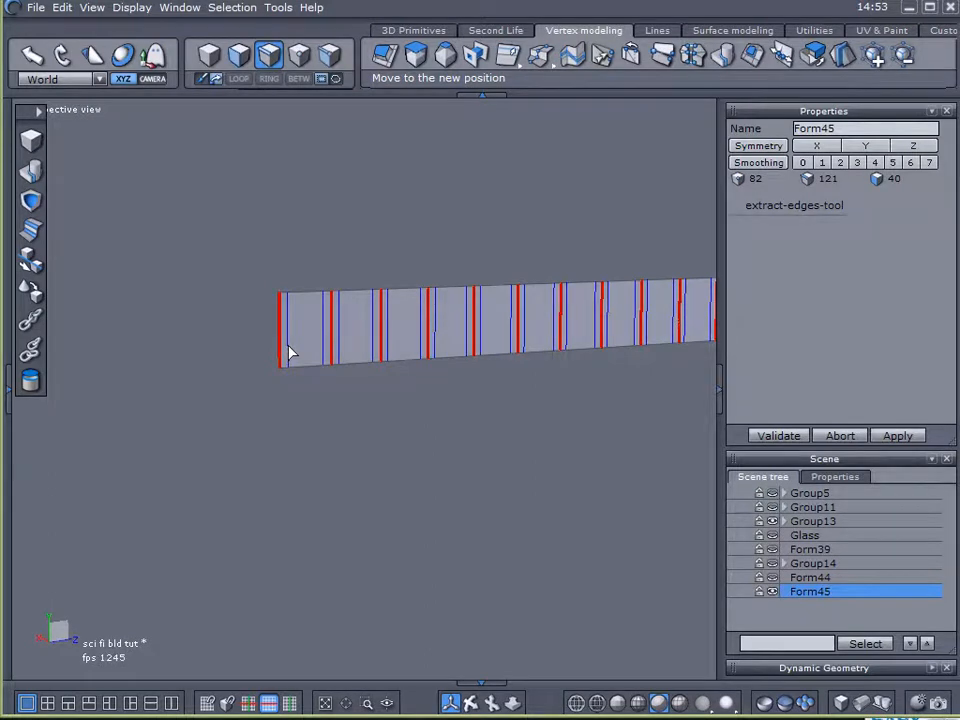
left_click(289, 353)
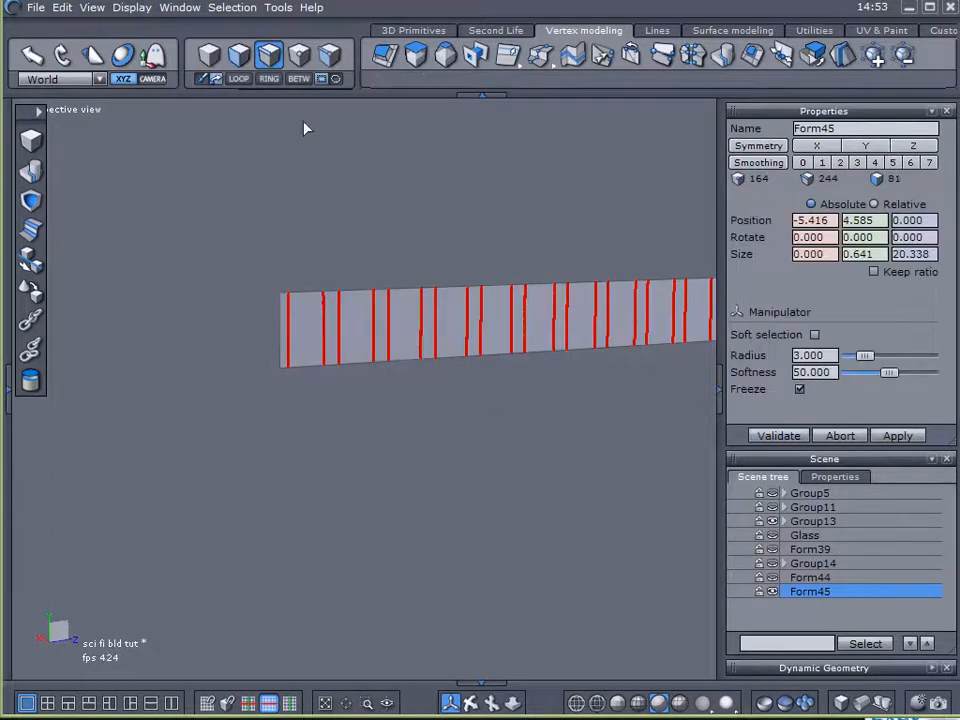
Step: Select the wide panel faces along the strip, skipping the first one, and extract them into a separate object
left_click(240, 58)
left_click(313, 405)
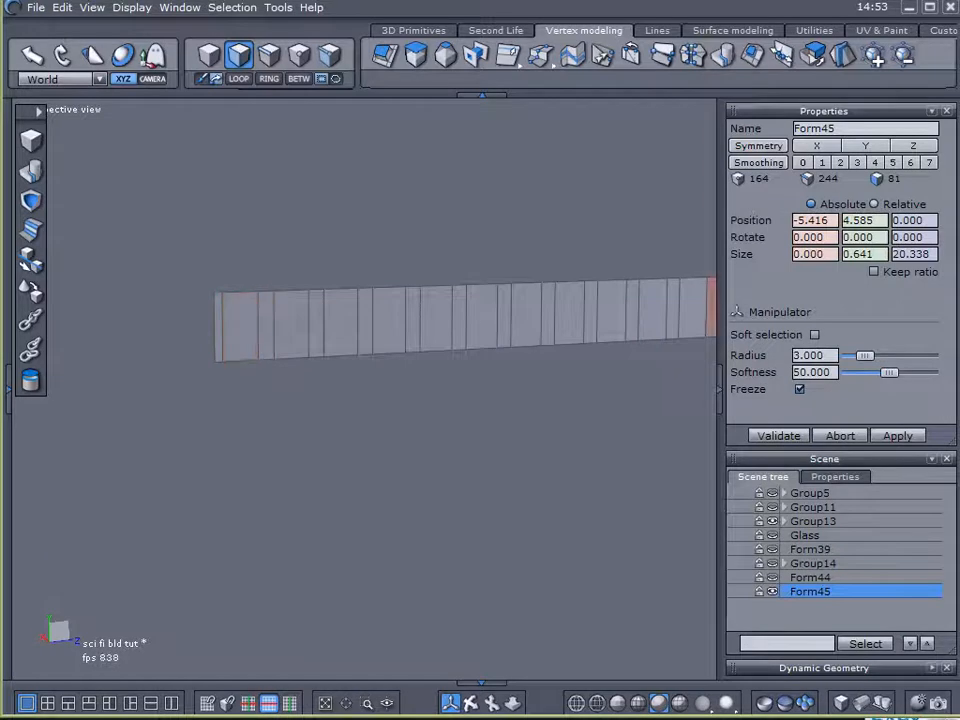
left_click(291, 322)
left_click(335, 325, "shift")
left_click(403, 320, "shift")
left_click(437, 322, "shift")
left_click(489, 325, "shift")
left_click(531, 325, "shift")
left_click(576, 324, "shift")
left_click(614, 326, "shift")
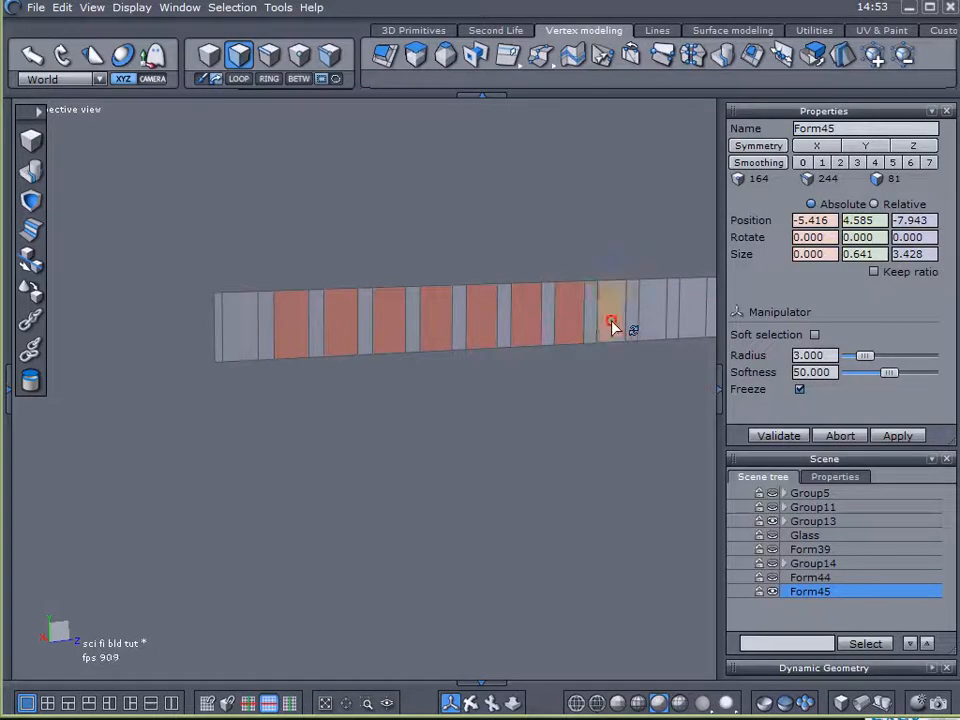
left_click(652, 317, "shift")
left_click(692, 316, "shift")
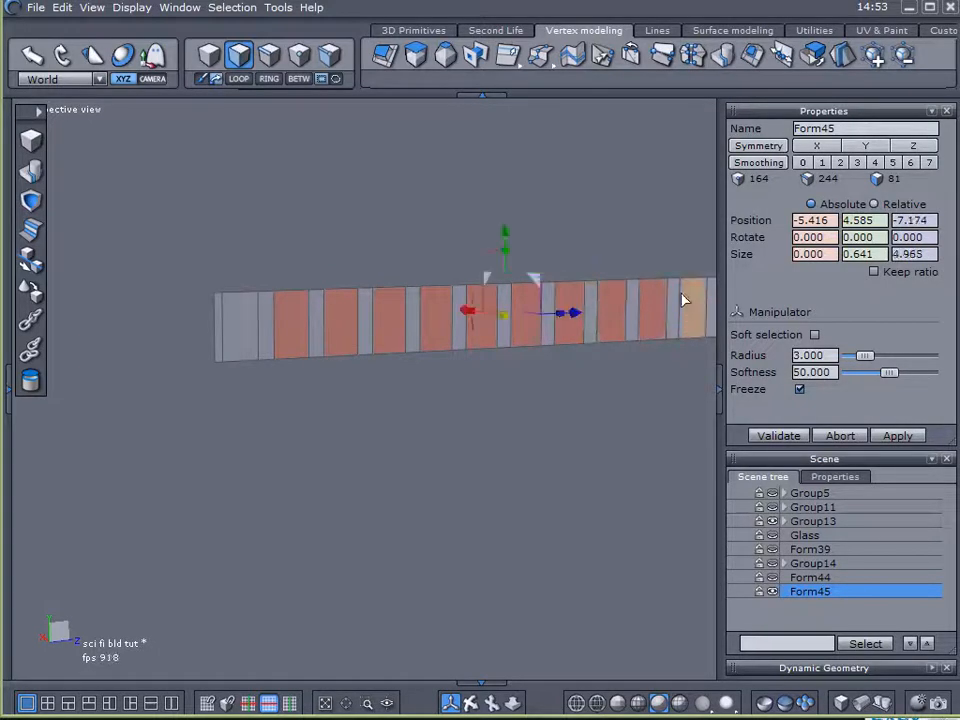
middle_click_drag(652, 430, 598, 435)
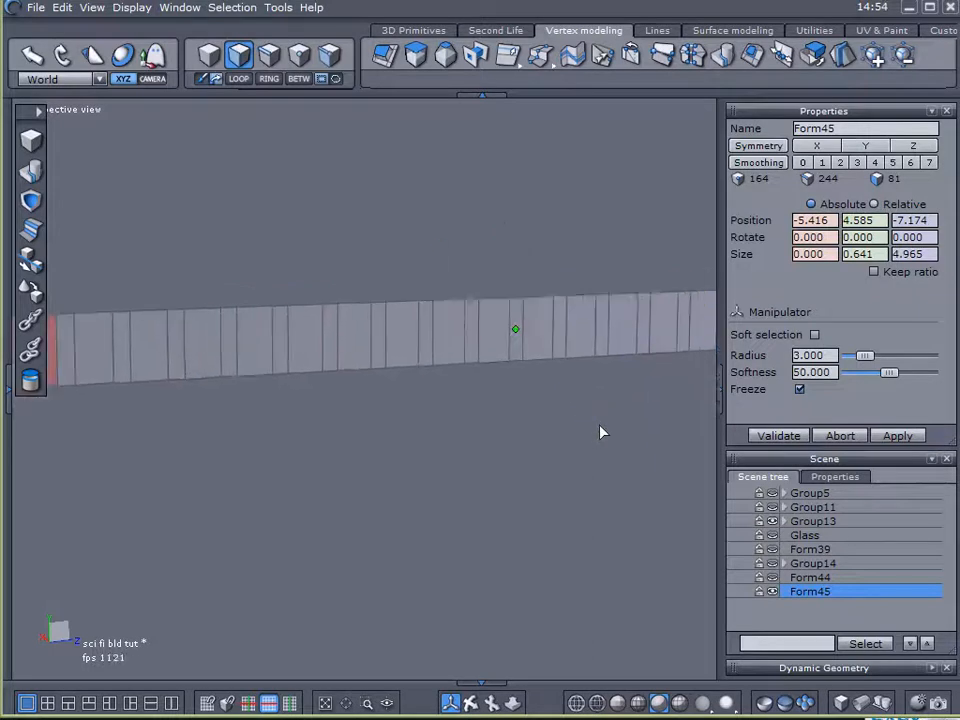
left_click(380, 345, "shift")
left_click(420, 335, "shift")
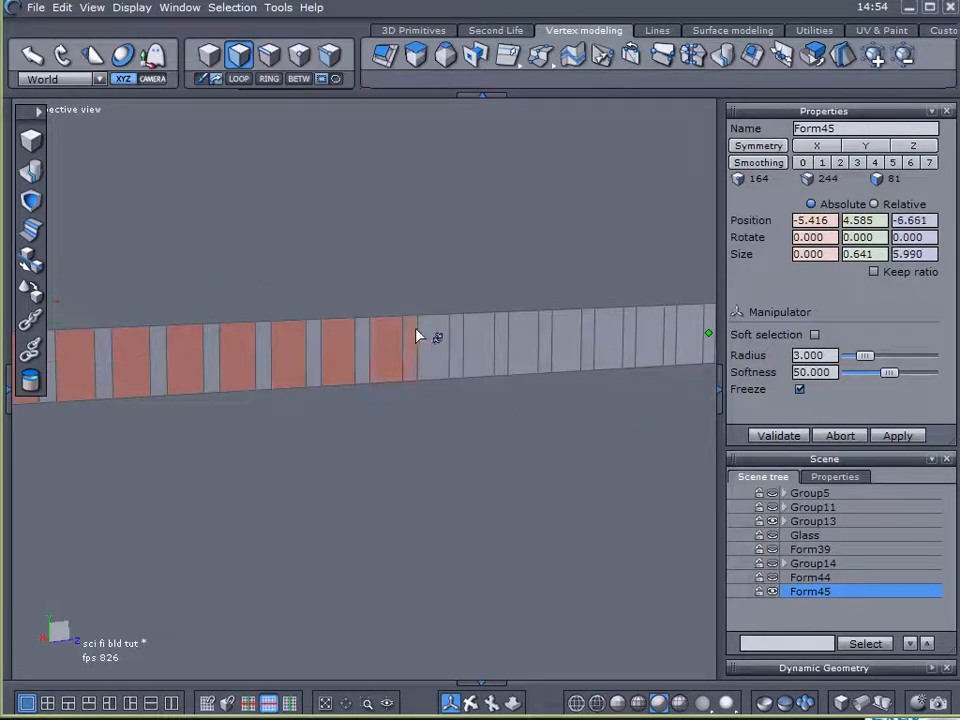
left_click(484, 343, "shift")
left_click(523, 347, "shift")
left_click(567, 343, "shift")
left_click(607, 342, "shift")
left_click(645, 339, "shift")
left_click(692, 336, "shift")
left_click(698, 334, "shift")
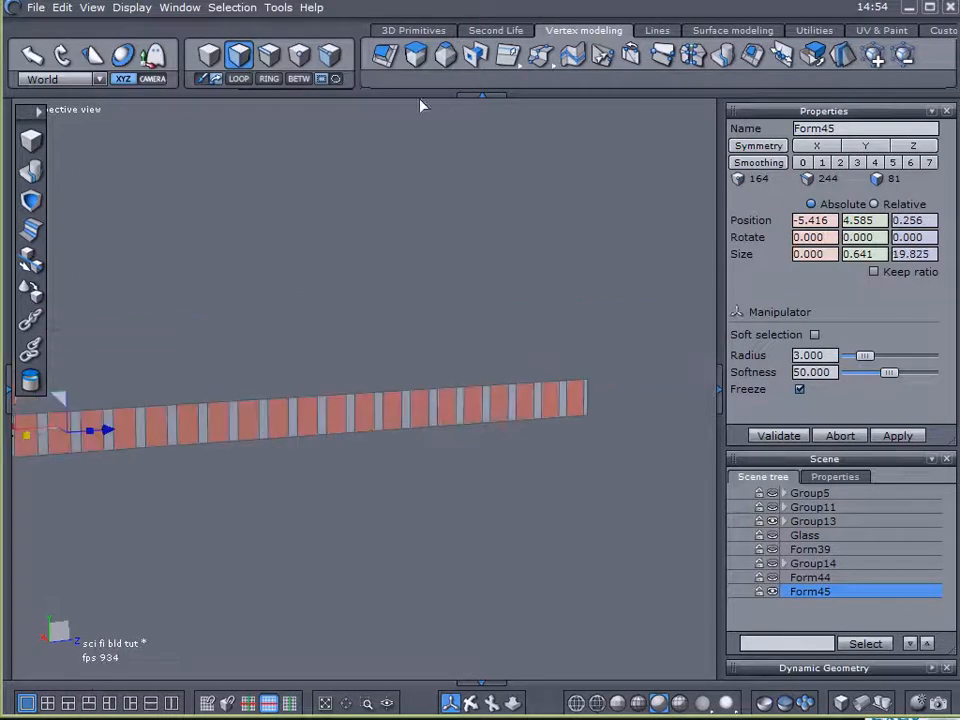
left_click(816, 58)
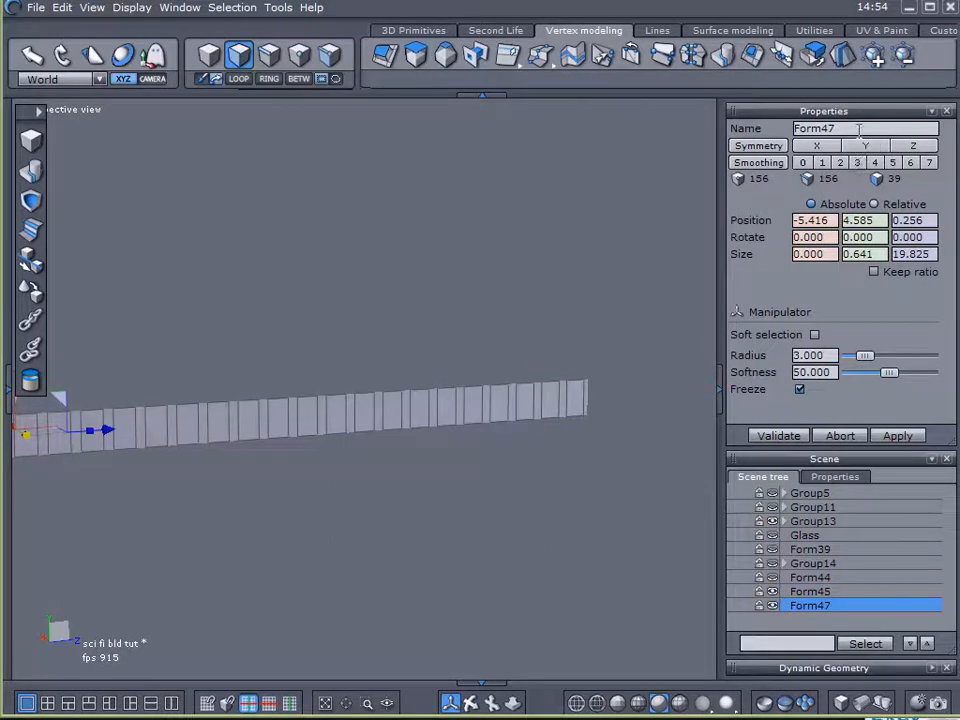
left_click(594, 572)
left_click(594, 572)
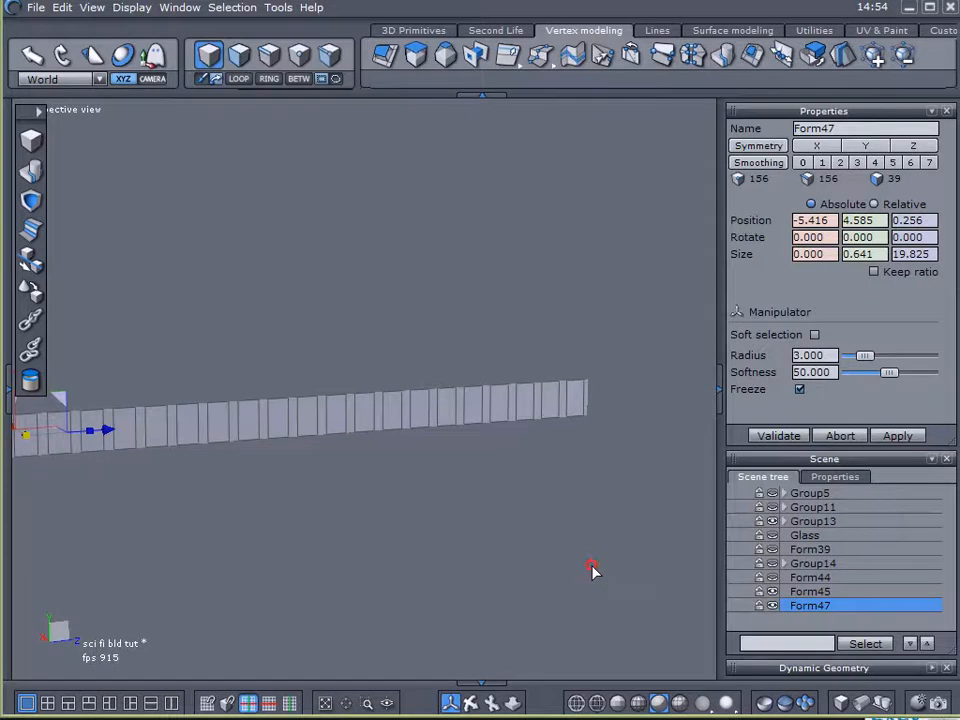
Step: Pull the leftover narrow strips of Form45 away from the extracted panels and delete them
left_click(790, 592)
middle_click_drag(198, 476, 334, 484)
right_click_drag(334, 484, 334, 538)
left_click_drag(222, 406, 368, 589)
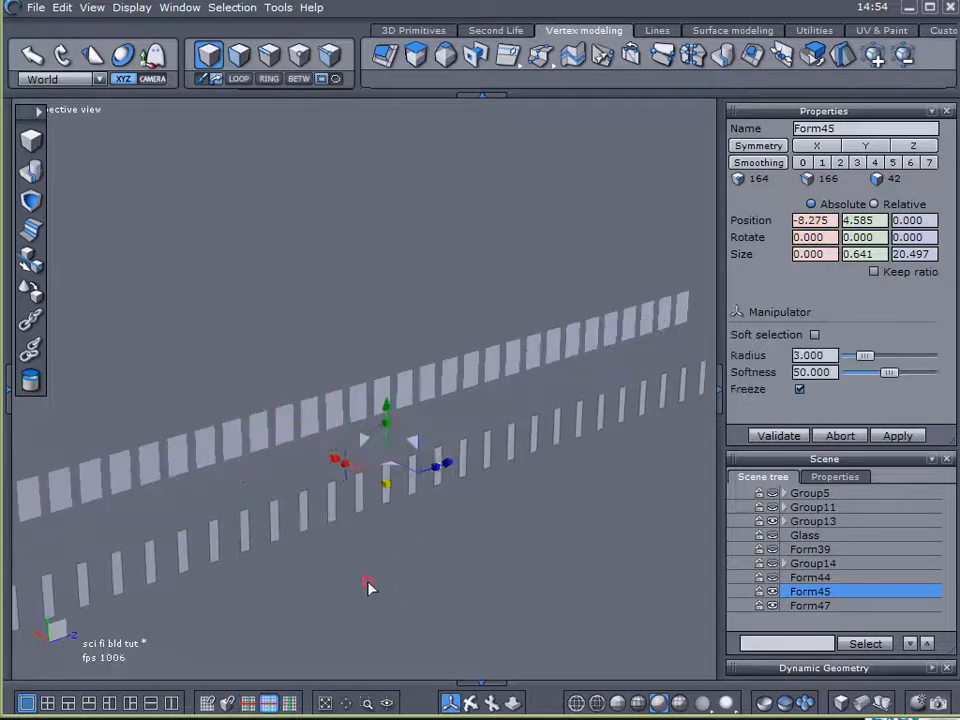
right_click_drag(368, 589, 330, 551)
key("Delete")
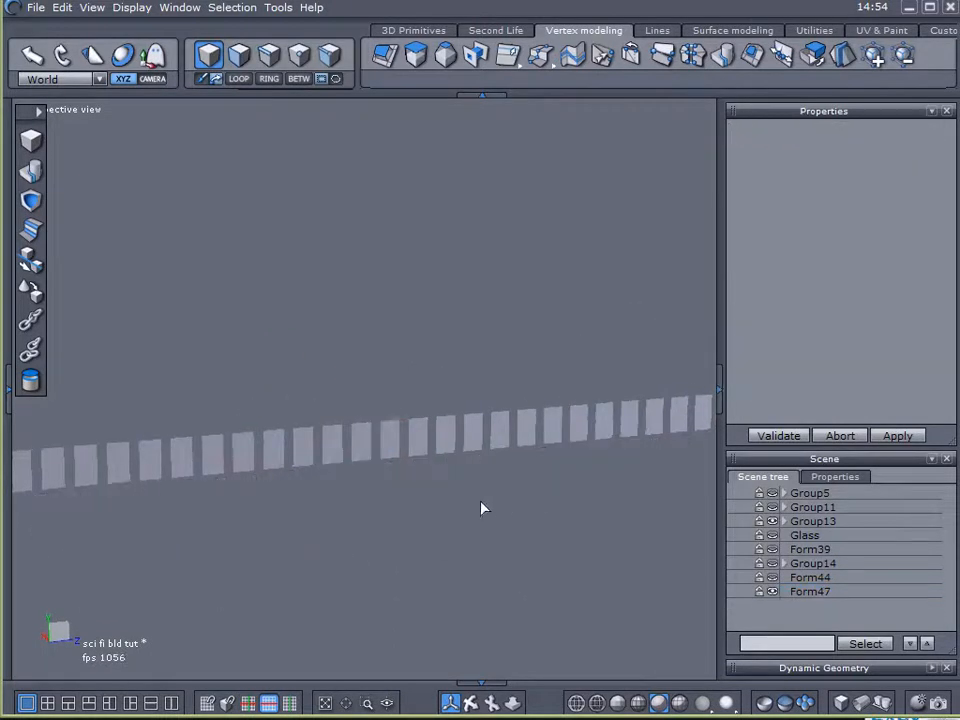
Step: Extrude all faces of the extracted panels Form47 into blocks about 0.4 thick and validate
left_click(797, 590)
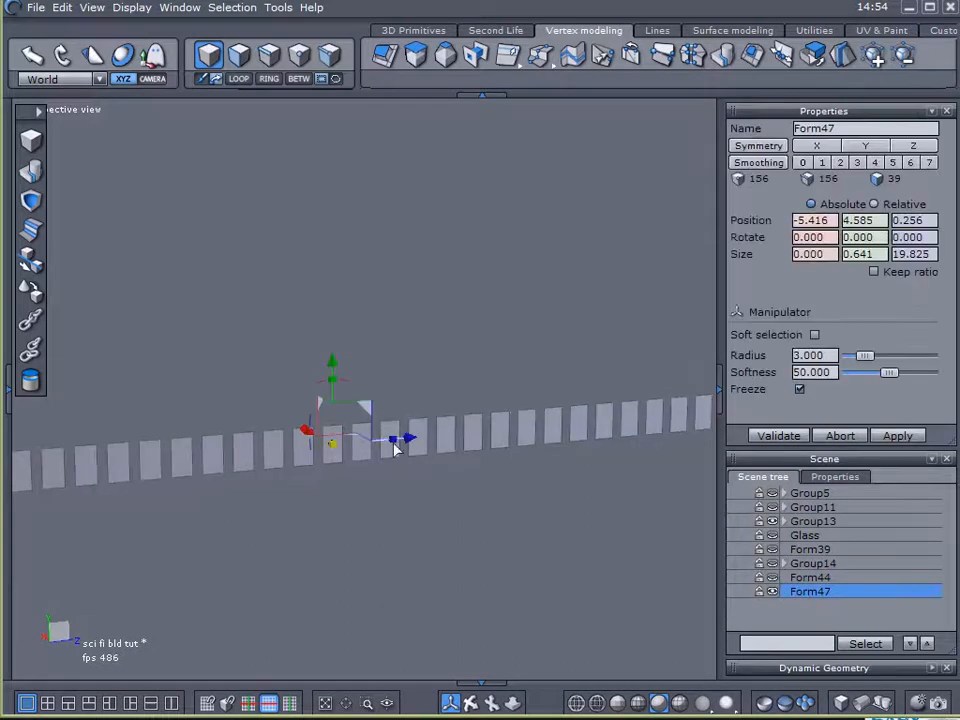
left_click(238, 58)
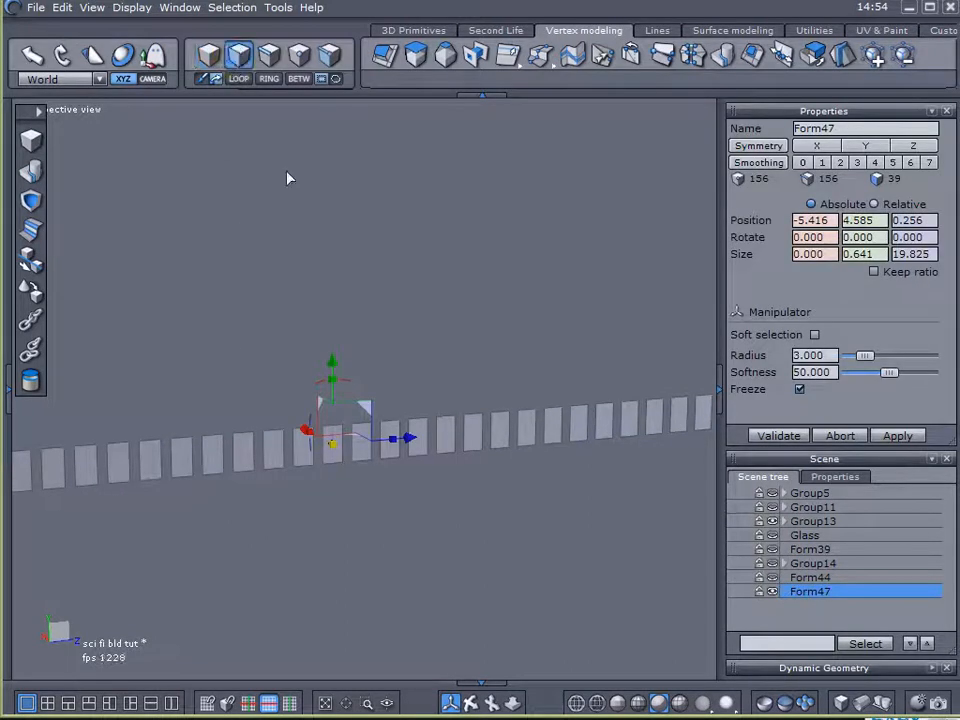
key("ctrl+a")
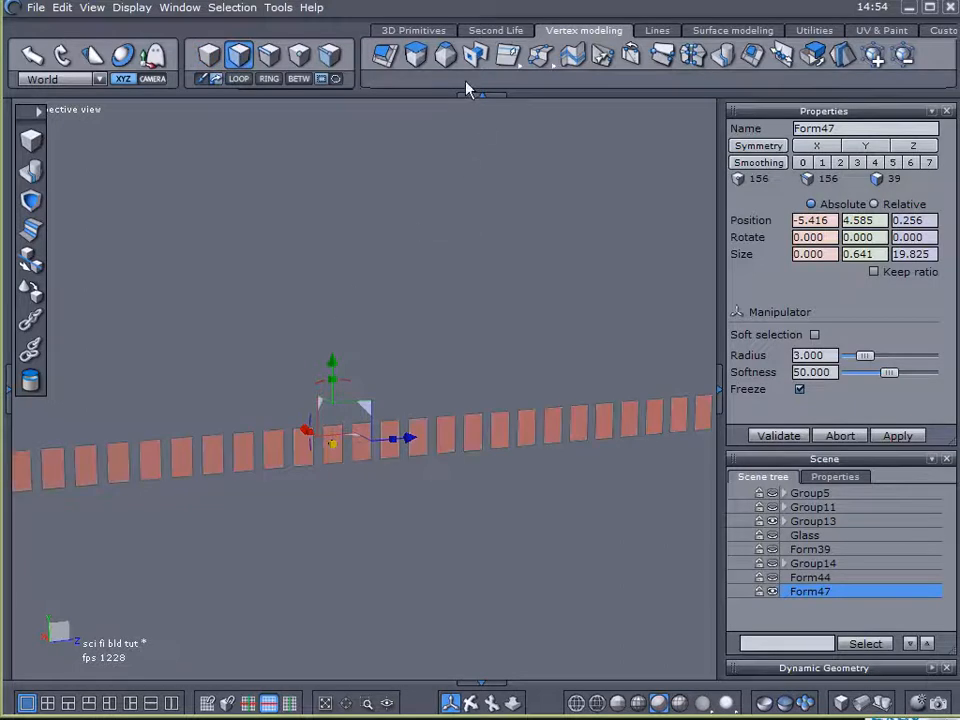
left_click(418, 54)
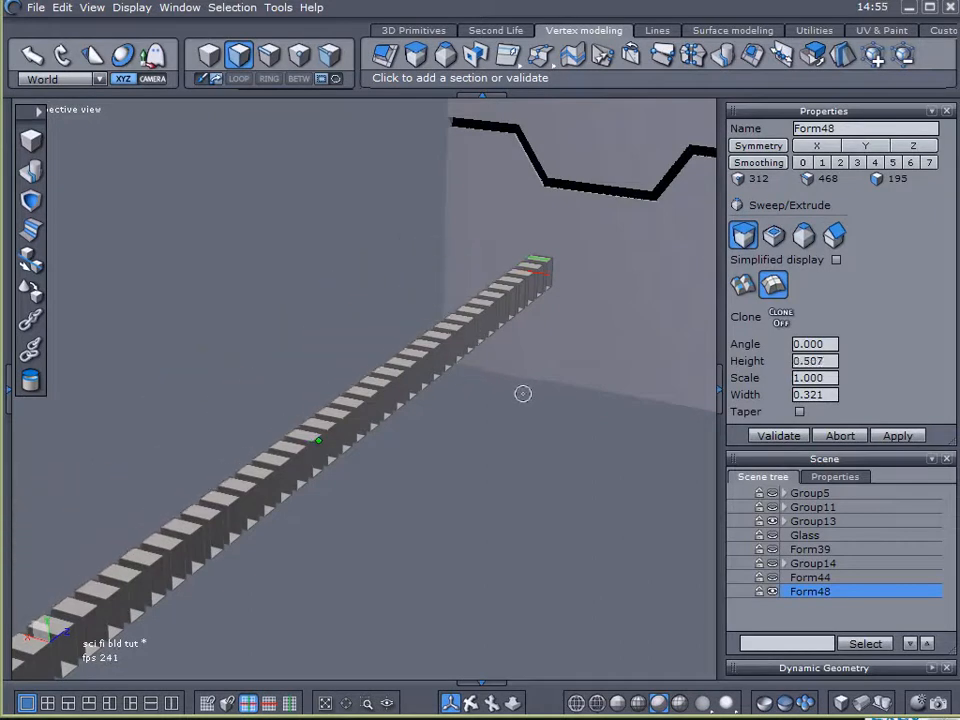
left_click(767, 435)
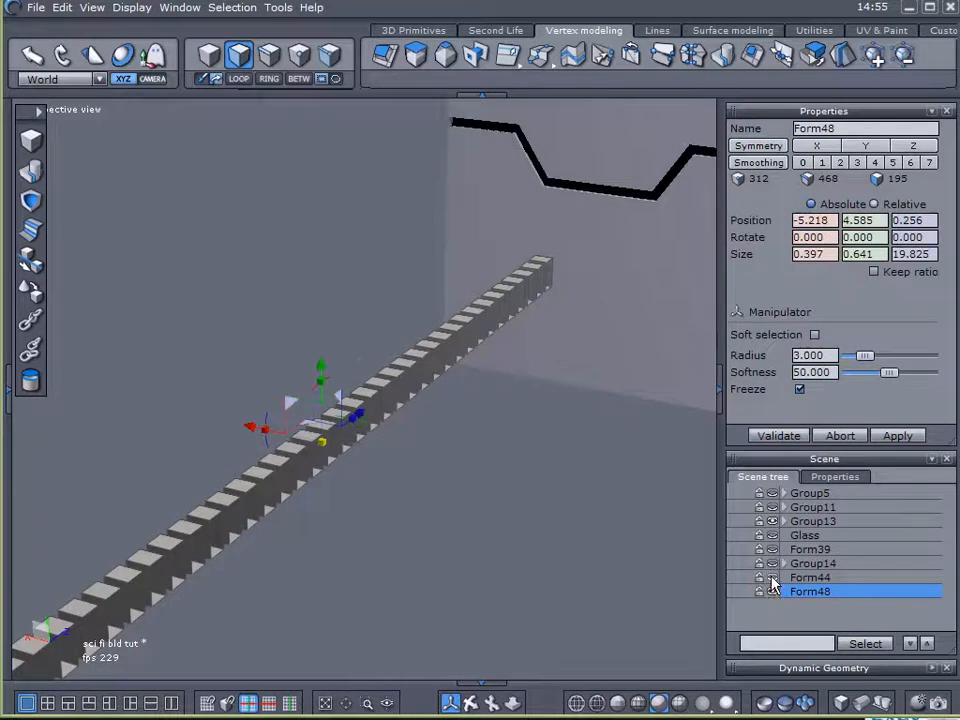
Step: Unhide the wall face Form44 and shift the row of blocks along X to about -5.312
left_click(771, 578)
middle_click_drag(553, 541, 638, 460)
right_click_drag(476, 498, 515, 490)
left_click_drag(324, 349, 330, 348)
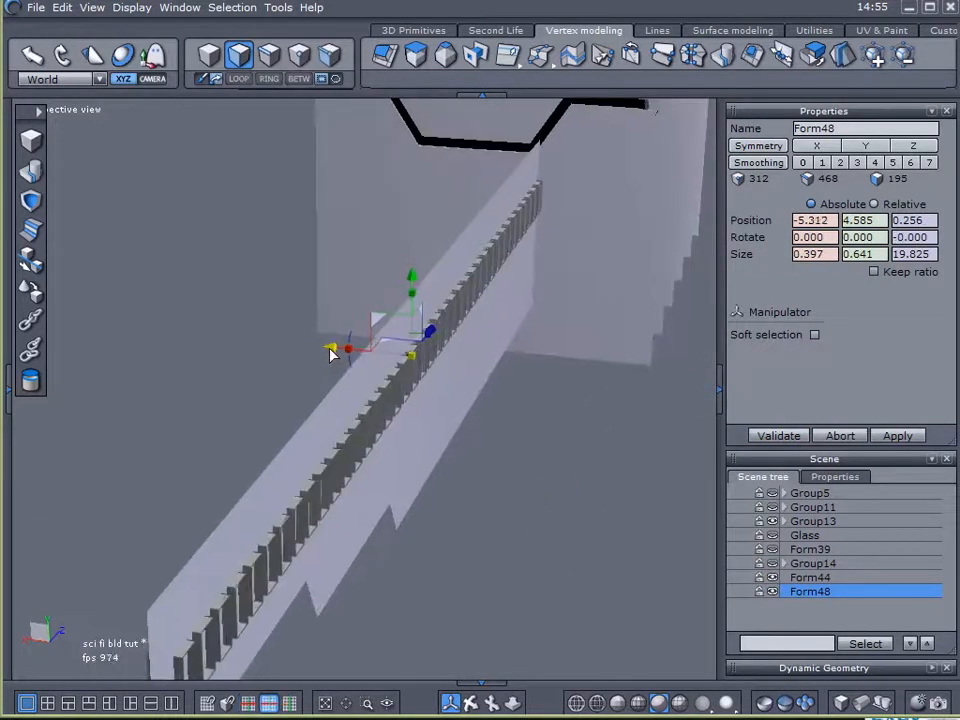
Step: Thin the row of blocks to about 0.198 in X and move it to about X -5.356 against the wall face
right_click_drag(330, 352, 378, 403)
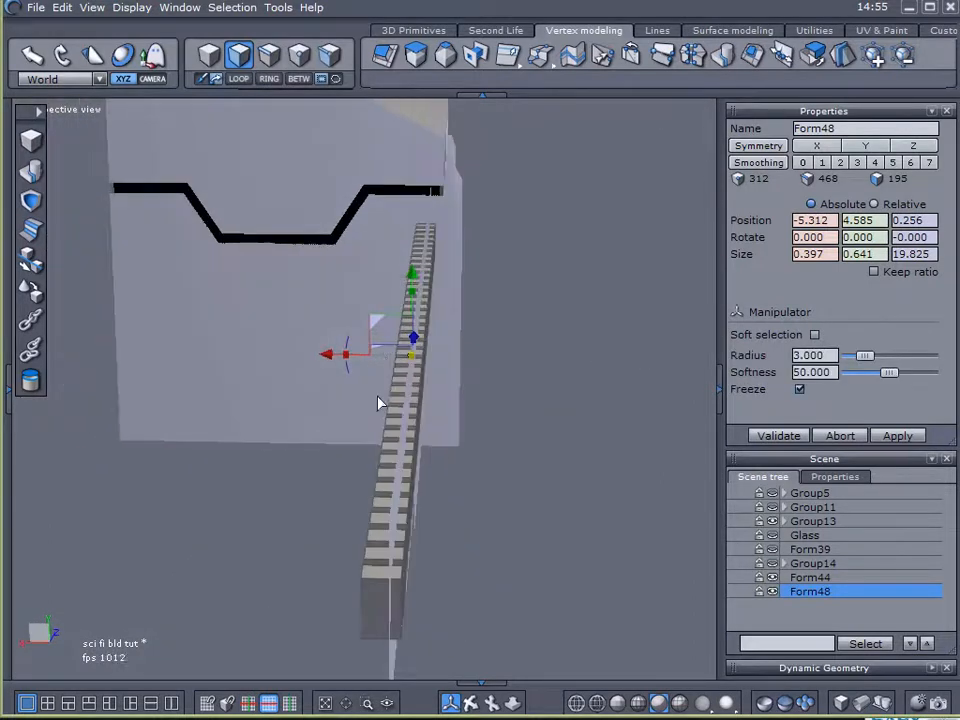
left_click_drag(348, 353, 346, 353)
left_click_drag(370, 356, 334, 361)
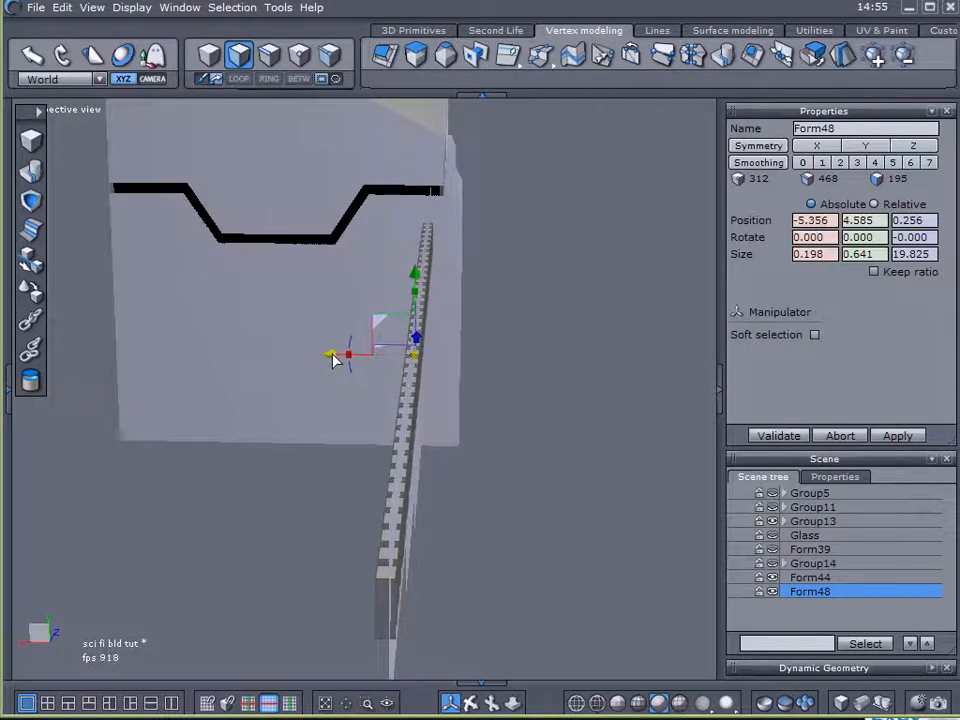
Step: Try to cut the row of blocks Form48 out of the wall face Form44 with a Boolean operation and validate
left_click(36, 200)
right_click_drag(78, 210, 298, 404)
left_click(257, 442)
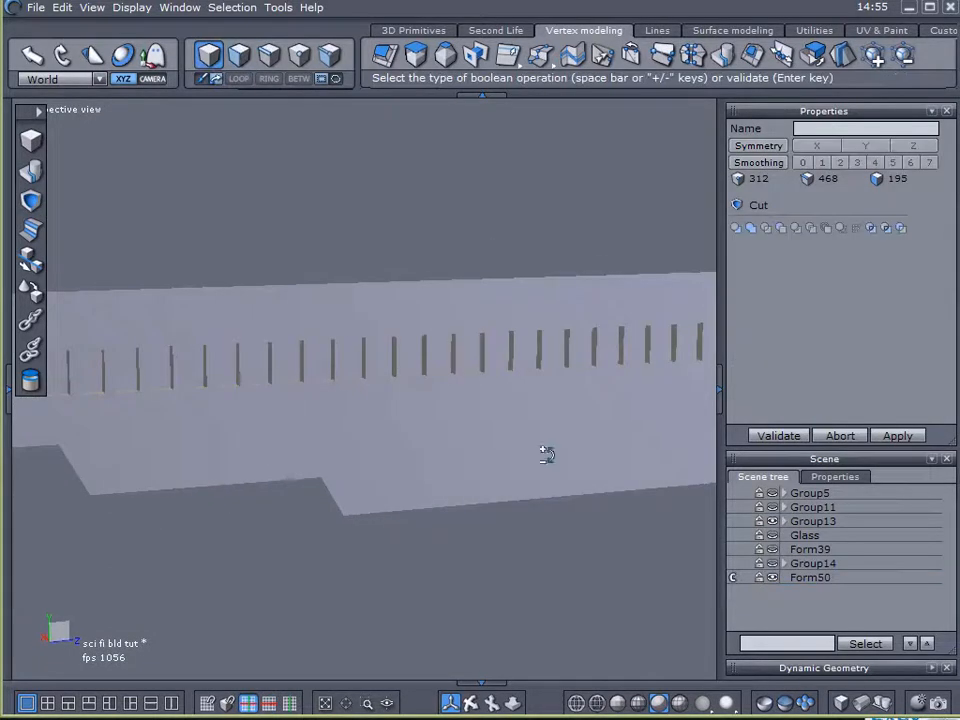
left_click(776, 437)
right_click_drag(320, 395, 428, 426)
left_click(238, 62)
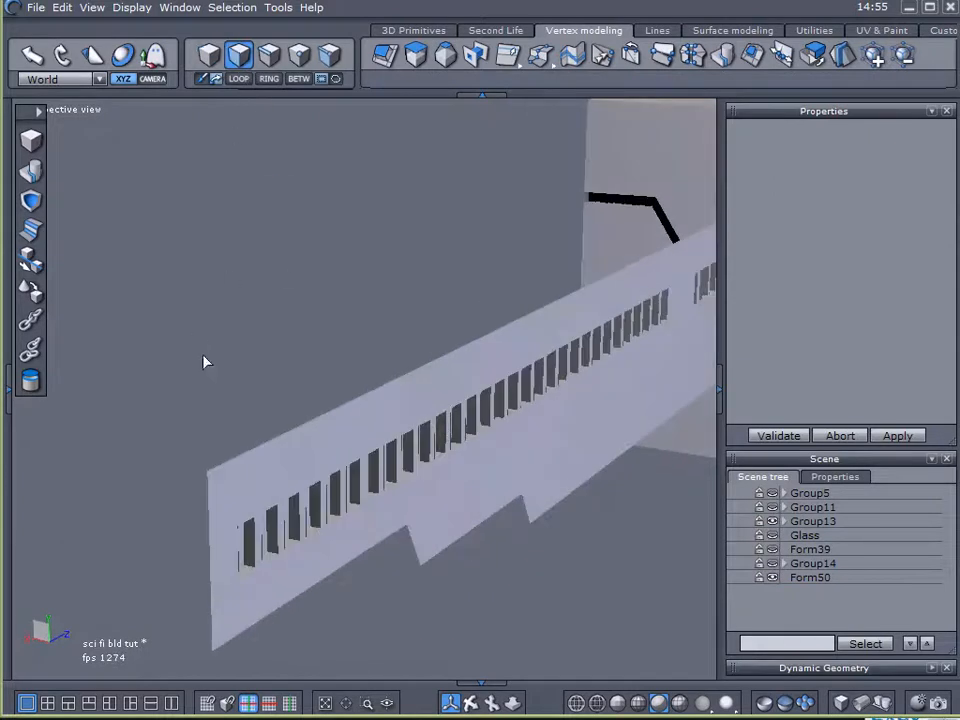
right_click_drag(203, 356, 801, 372)
right_click_drag(439, 354, 309, 269)
scroll(310, 270, "up", 3)
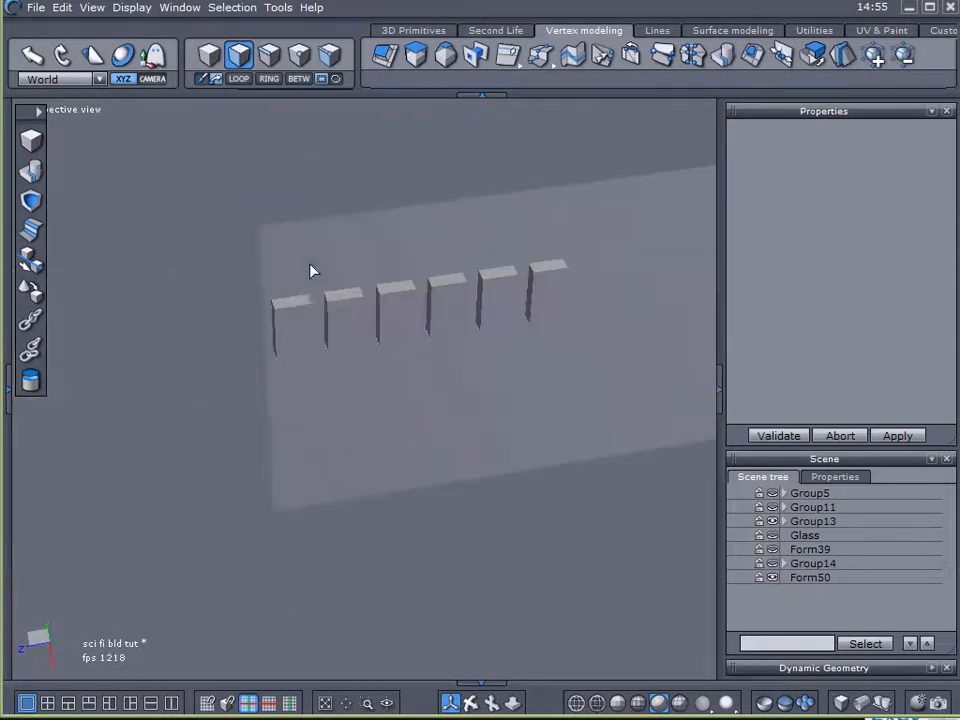
Step: Select the faces of the six blocks at the end of the cut wall Form50
left_click(510, 380)
left_click(238, 55)
left_click(306, 332)
left_click(343, 328, "shift")
left_click(388, 322, "shift")
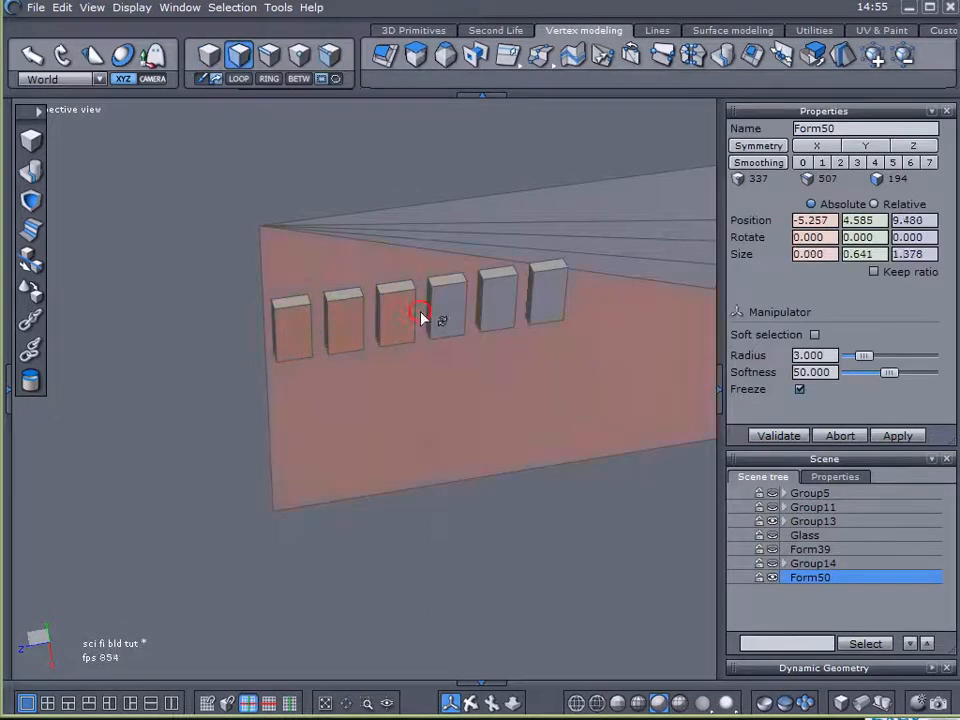
left_click(494, 309, "shift")
left_click(545, 297, "shift")
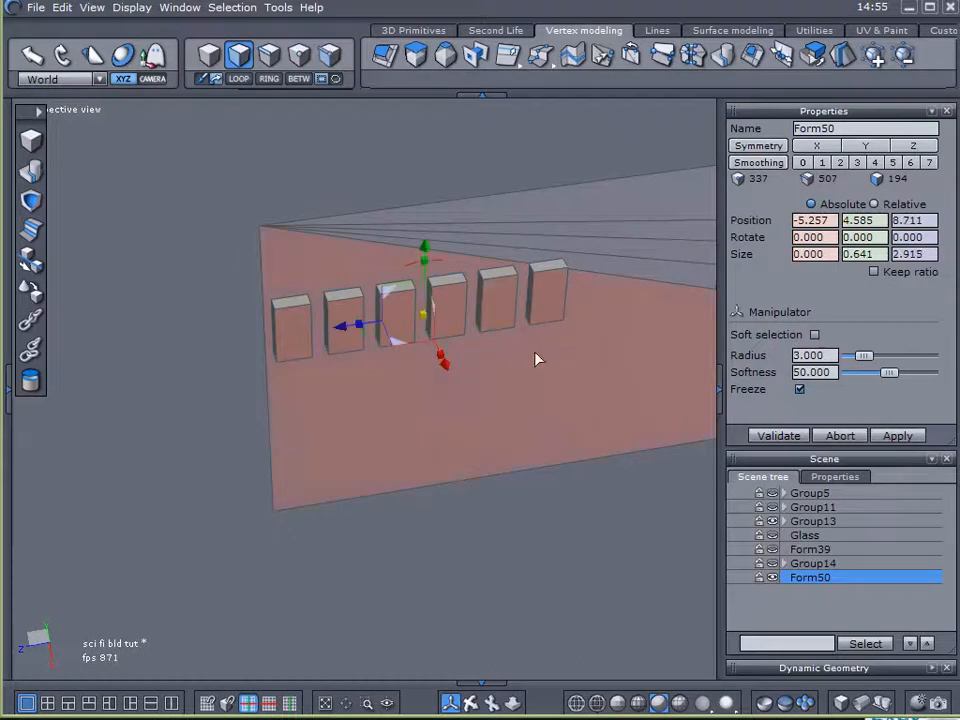
right_click_drag(416, 366, 350, 346)
Step: Undo the face selection and the Boolean cut back to the separate wall face Form44 and blocks Form48
key("ctrl+z")
key("ctrl+z")
key("ctrl+z")
key("ctrl+z")
key("ctrl+z")
key("ctrl+z")
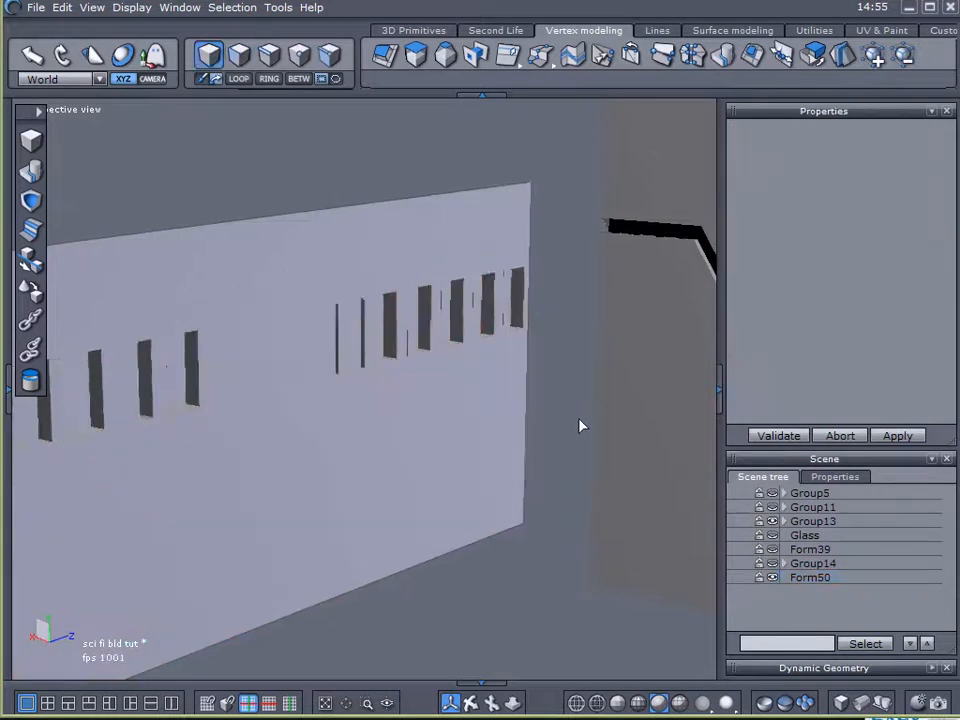
left_click(570, 512)
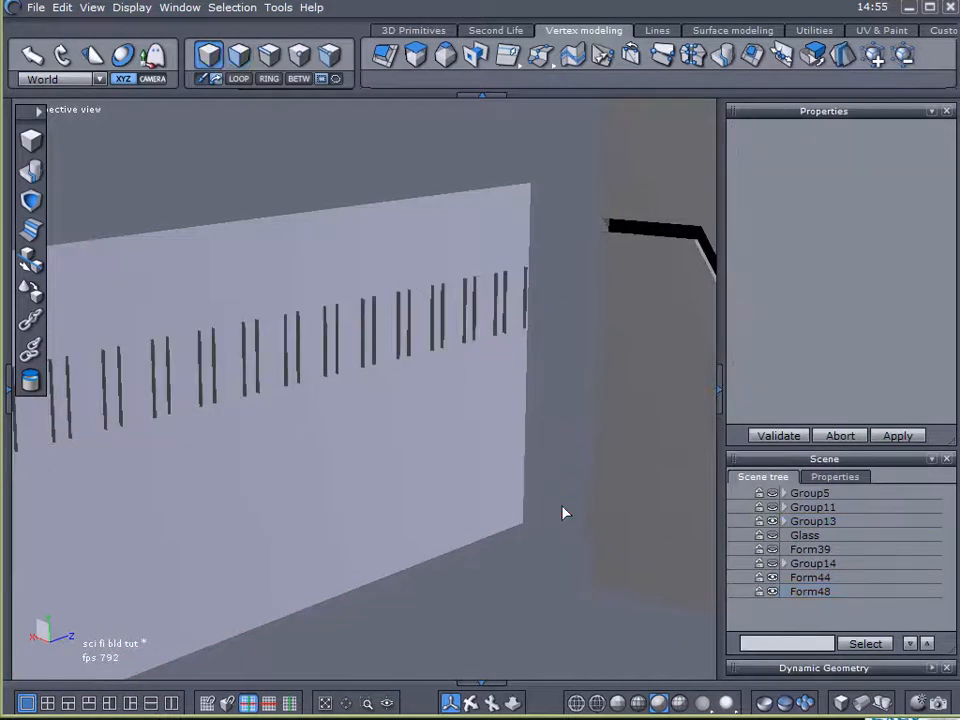
Step: Thicken the row of blocks Form48 to about 0.345 in X so it passes through the wall face
left_click(787, 578)
left_click(786, 590)
middle_click_drag(560, 440, 540, 468)
left_click_drag(408, 265, 358, 268)
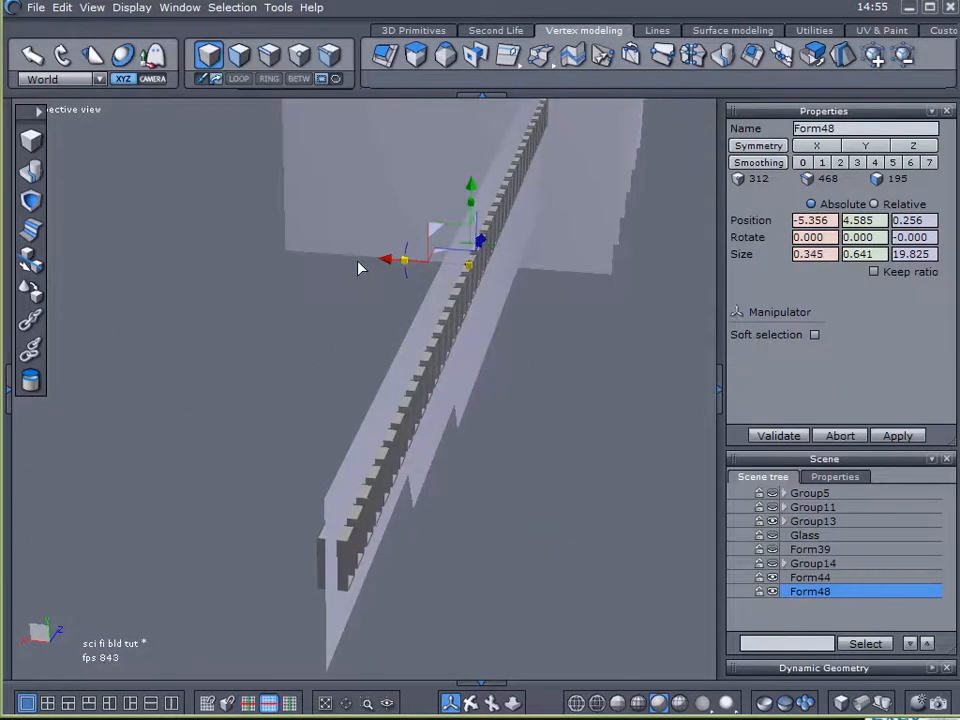
Step: Try to cut the thickened blocks Form48 out of the wall face Form44 with a Boolean operation and validate
left_click(32, 207)
middle_click_drag(510, 375, 330, 340)
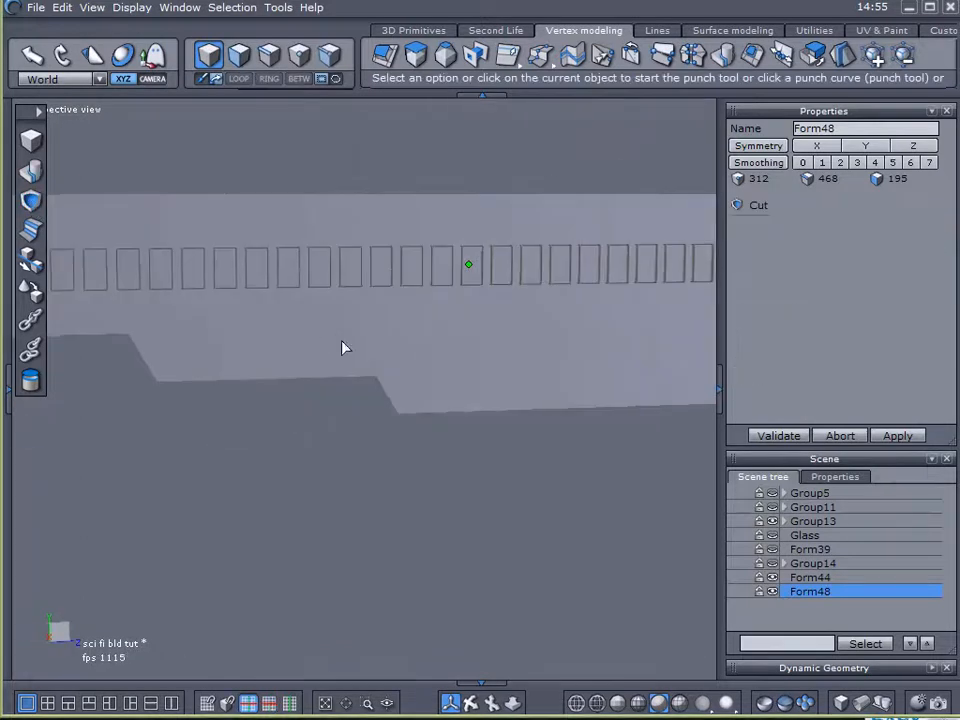
left_click(462, 371)
middle_click_drag(463, 375, 482, 579)
scroll(484, 358, "up", 5)
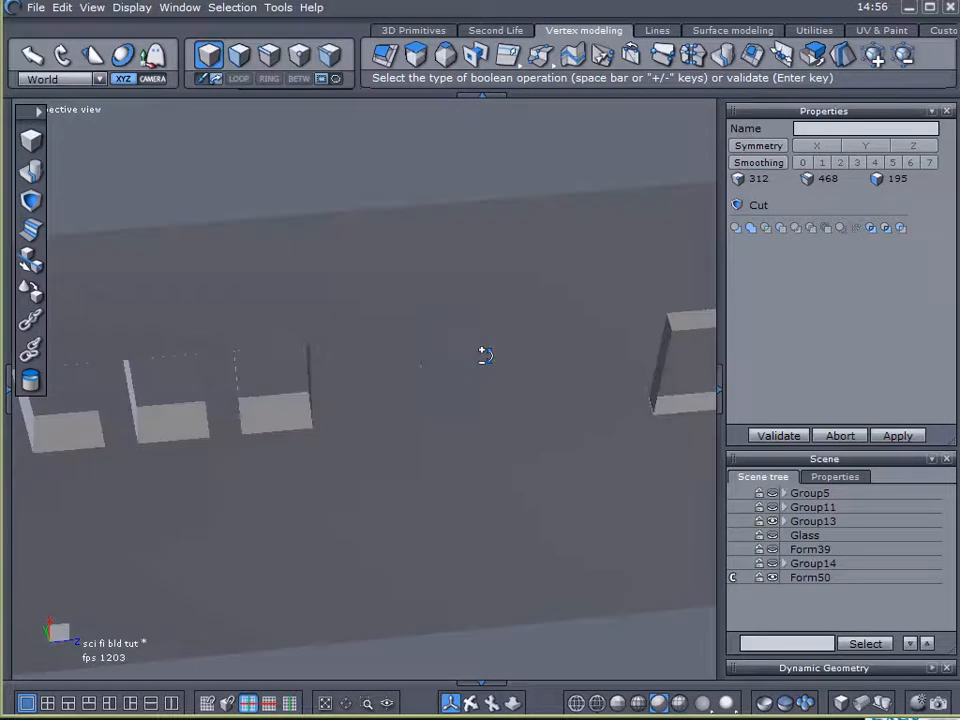
middle_click_drag(485, 395, 583, 364)
left_click(772, 435)
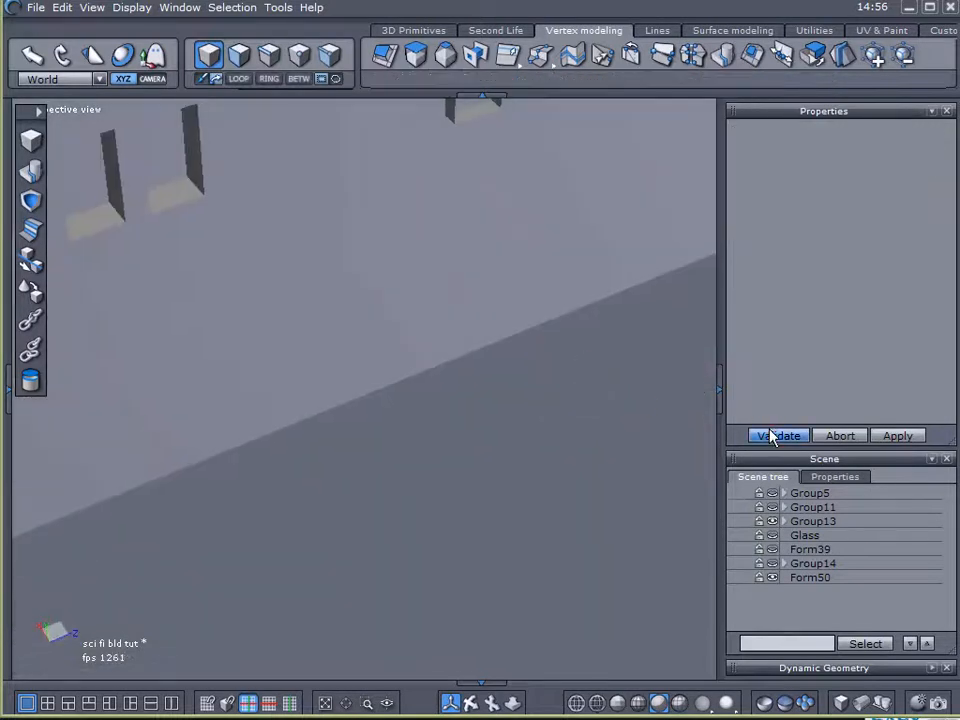
middle_click_drag(393, 349, 536, 372)
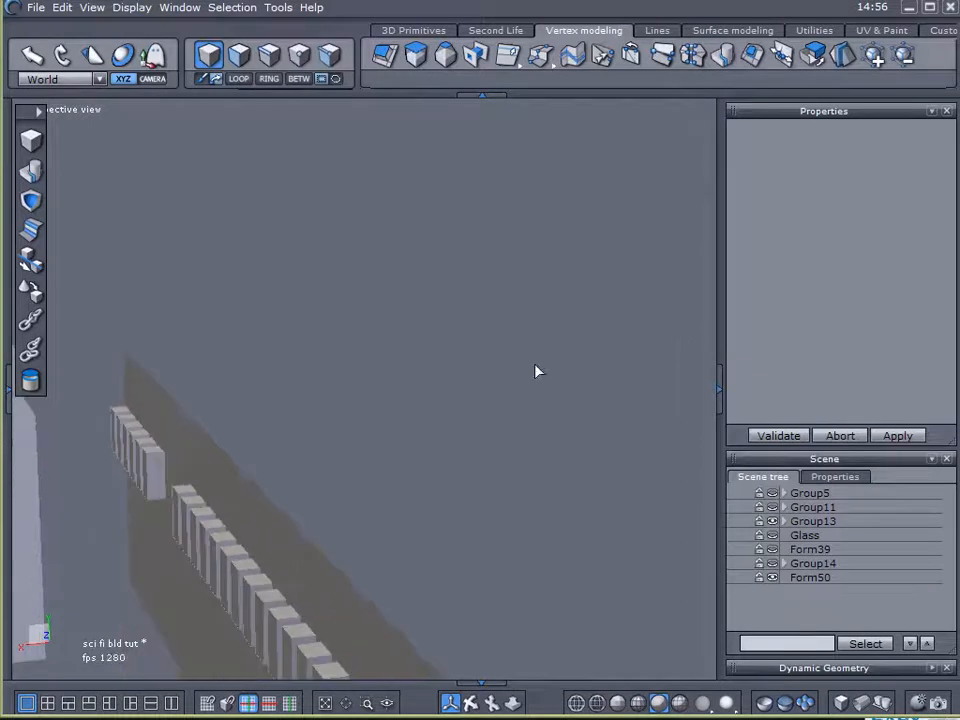
Step: Inspect the cut wall and undo the second Boolean cut
left_click(202, 524)
right_click_drag(202, 525, 86, 517)
right_click_drag(341, 447, 731, 492)
key("ctrl+z")
key("ctrl+z")
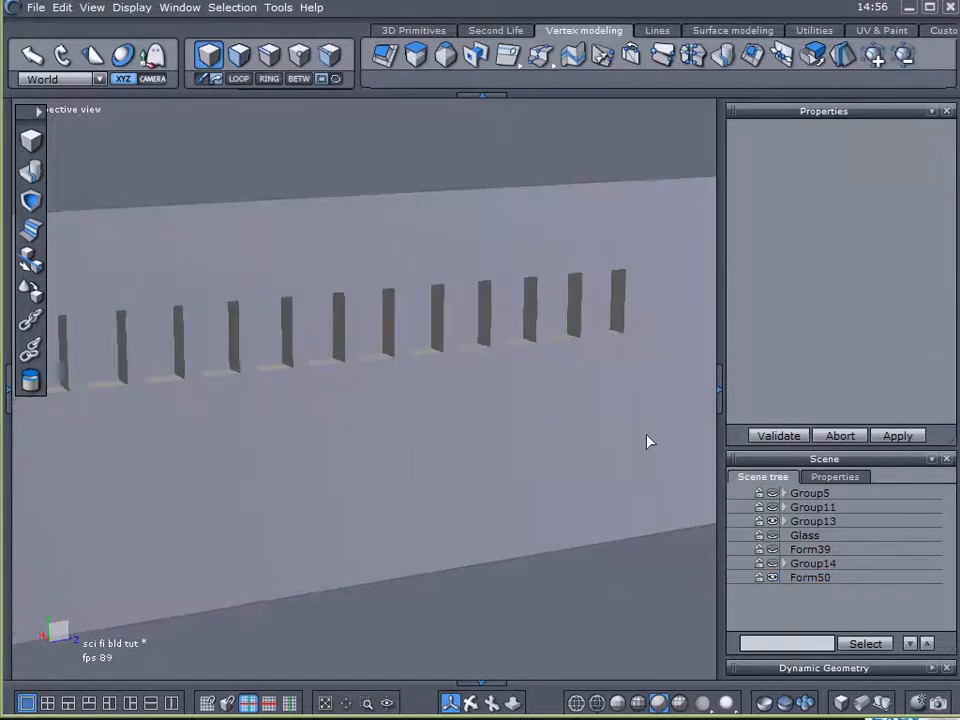
Step: Hide the wall face Form44 and select all edges of seven neighbouring blocks in Form48 near one end of the row
right_click_drag(609, 452, 761, 551)
right_click_drag(781, 592, 780, 580)
middle_click_drag(549, 521, 544, 506)
left_click(270, 54)
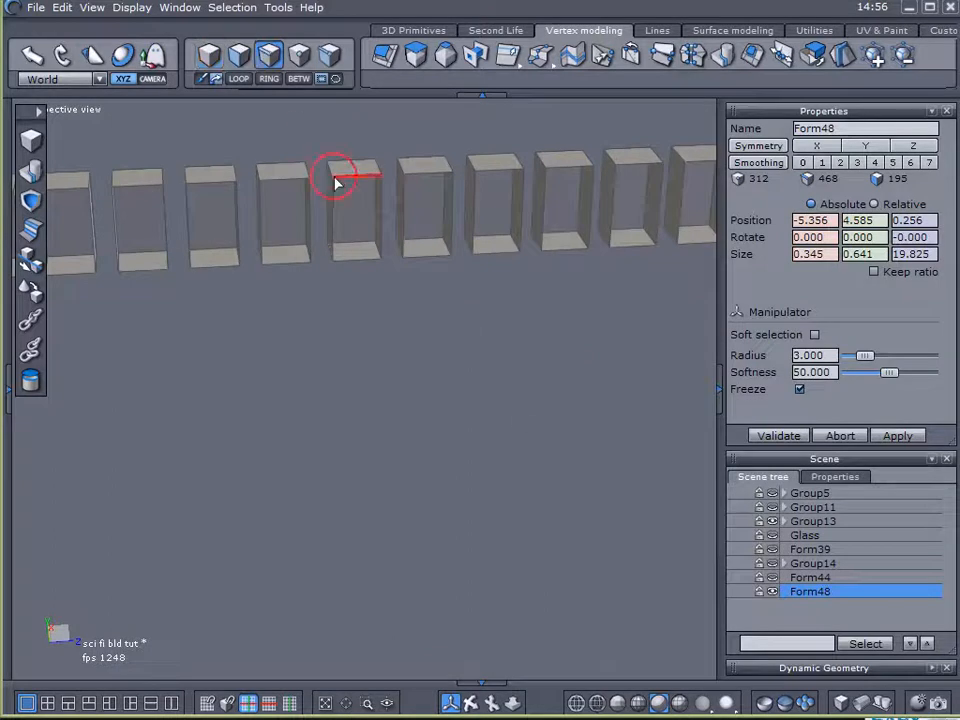
left_click(344, 180)
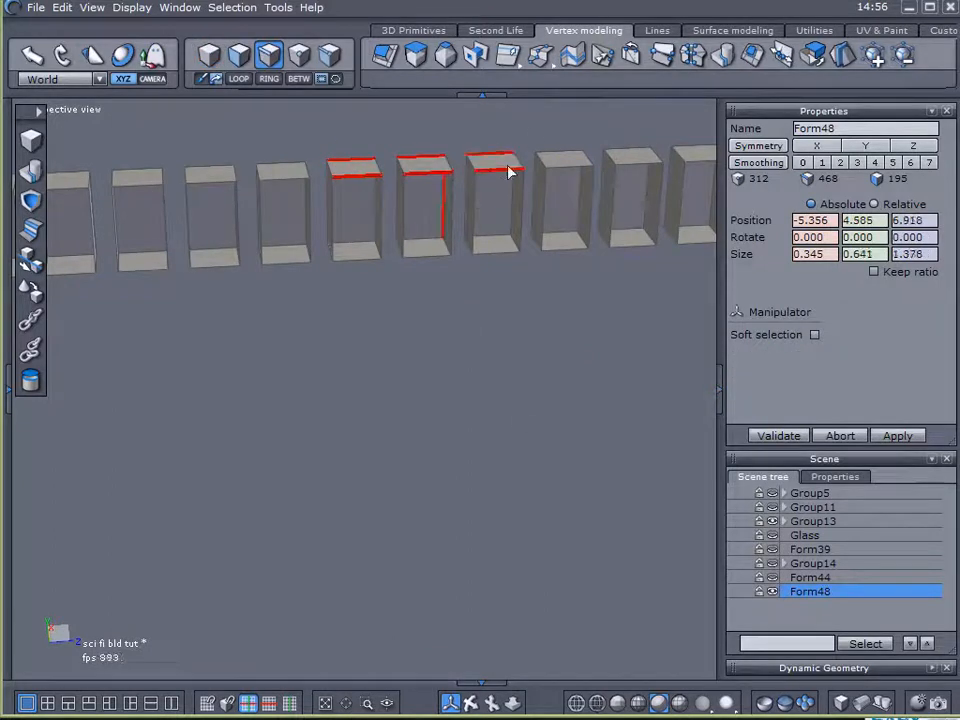
left_click_drag(570, 139, 637, 166)
mouse_move(692, 247)
left_mouse_down()
mouse_move(332, 132)
mouse_move(305, 287)
left_mouse_up()
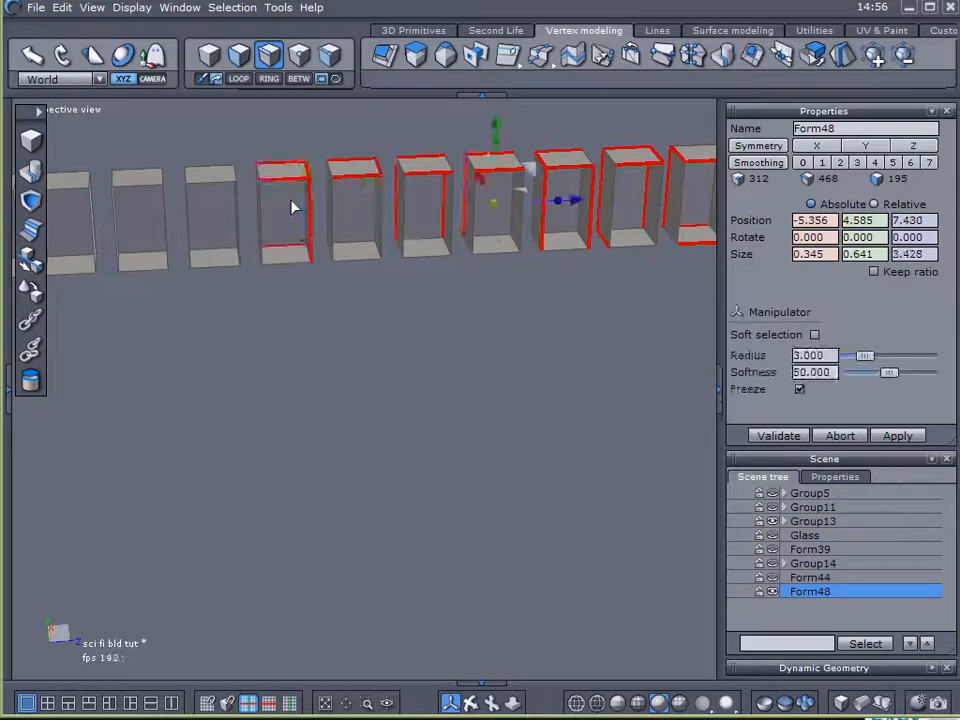
key("plus")
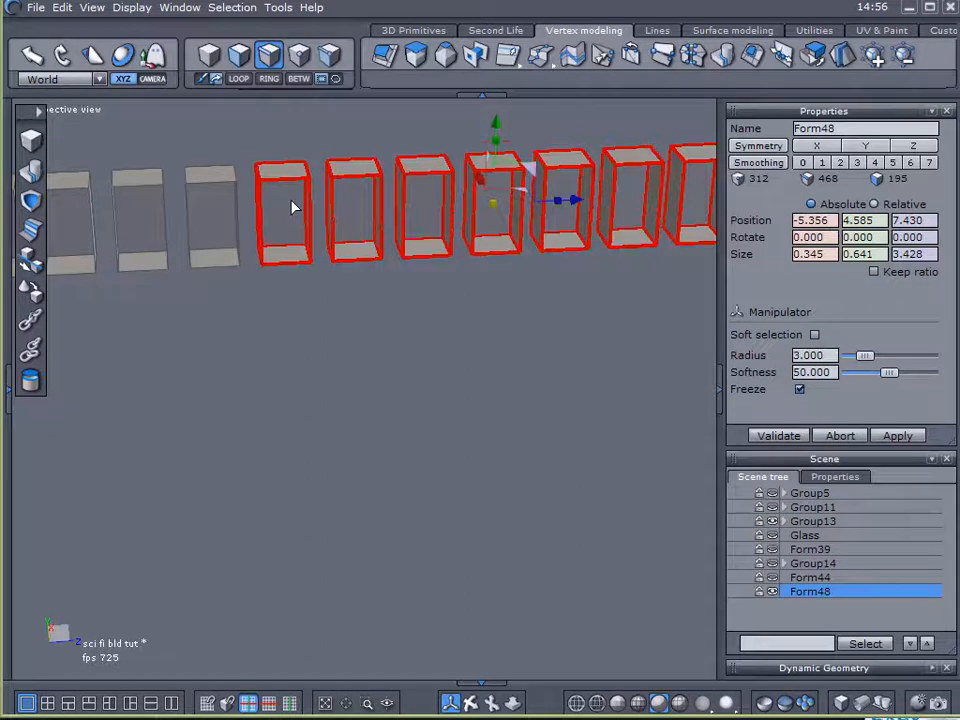
Step: Convert the selection to faces, extract the seven blocks as a separate object and hide that object
key("F2")
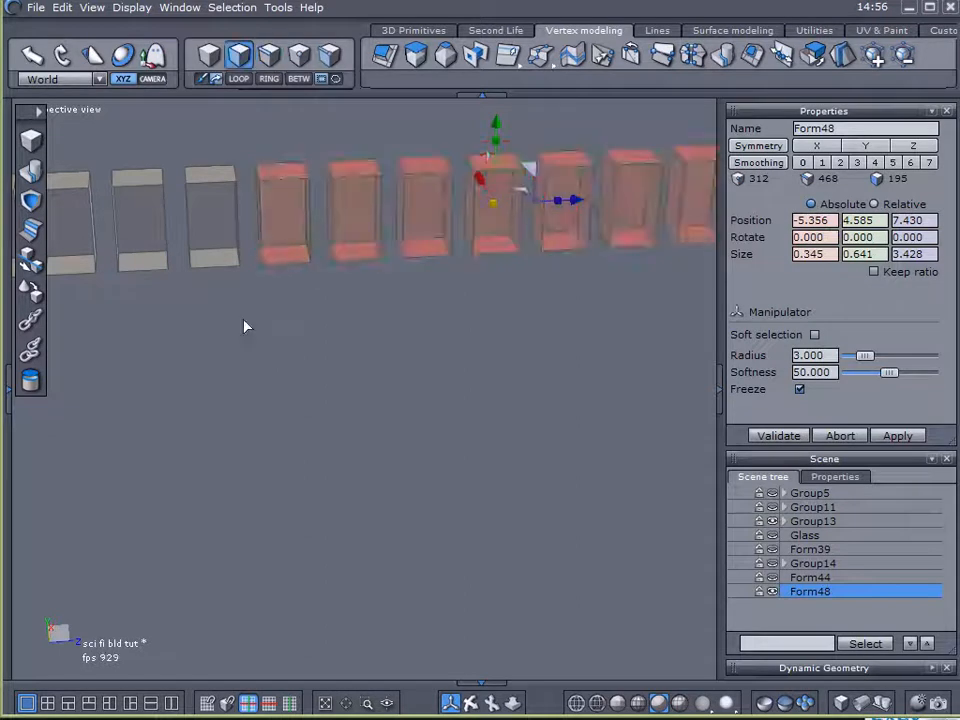
middle_click_drag(350, 395, 331, 397)
right_click_drag(331, 397, 388, 415)
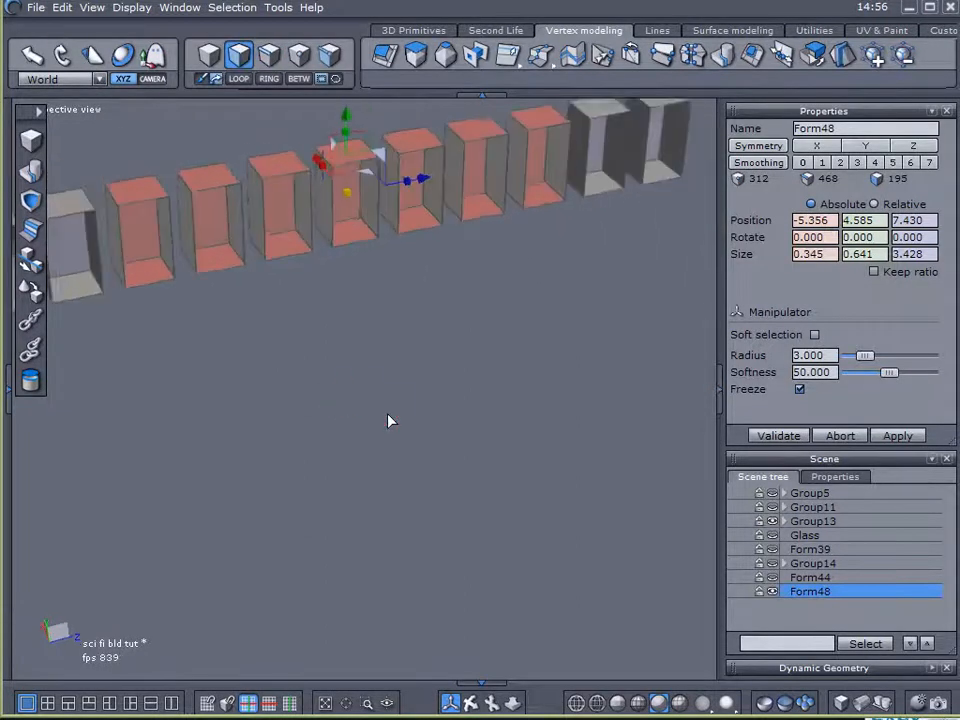
middle_click_drag(388, 415, 391, 421)
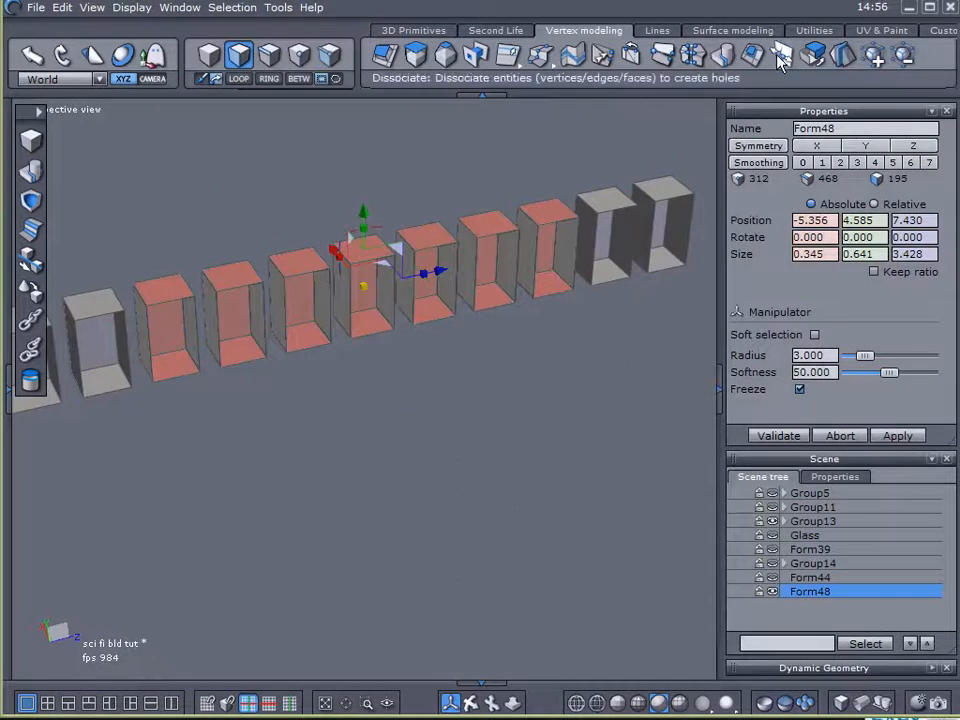
left_click(813, 57)
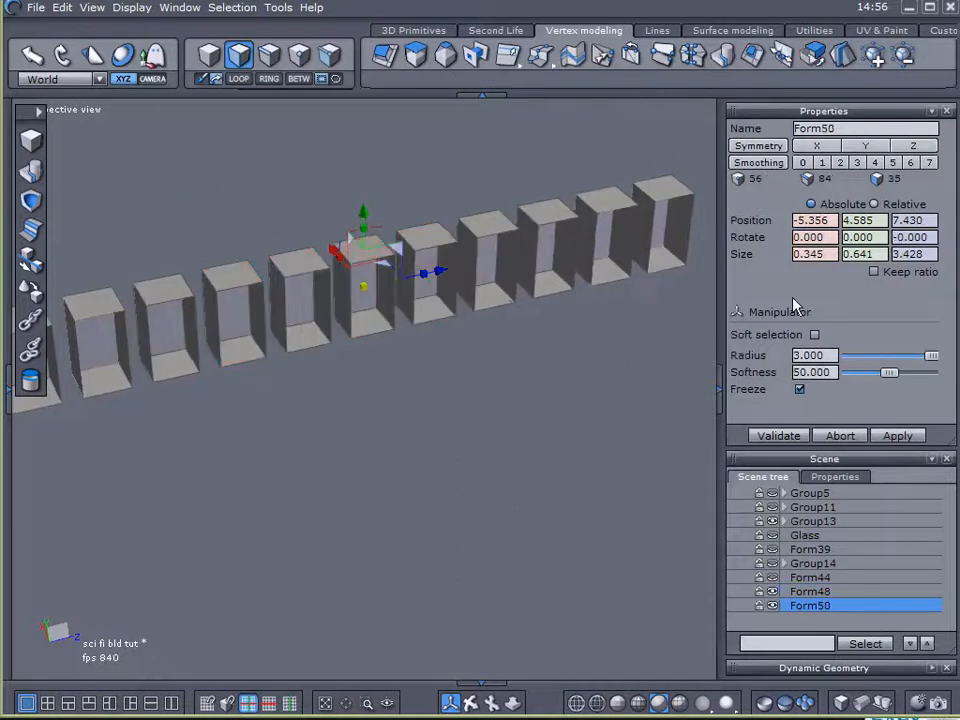
left_click(773, 605)
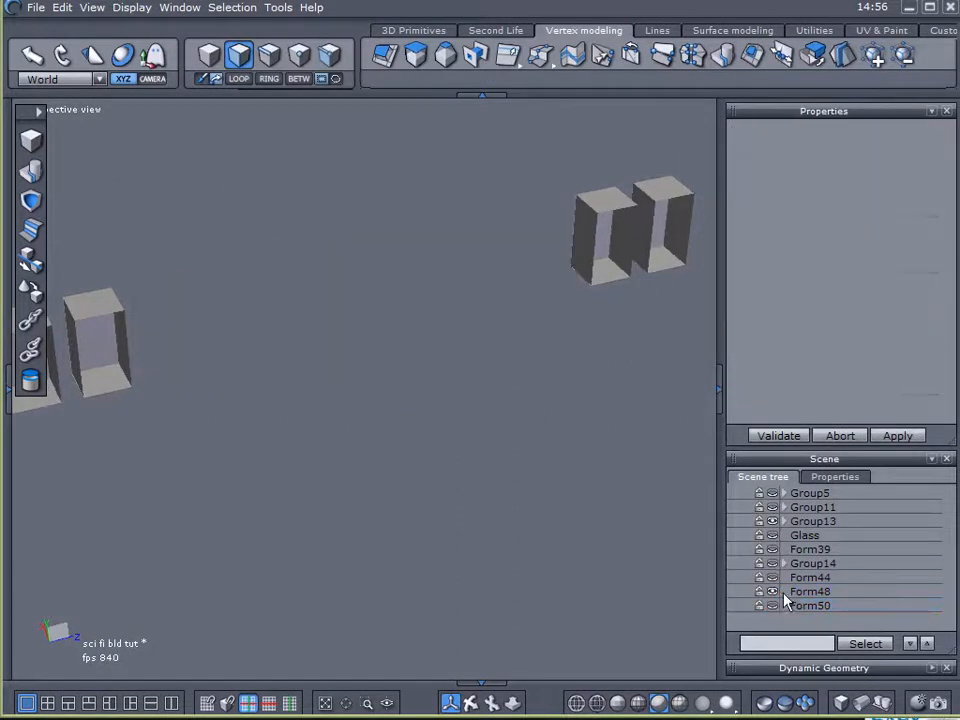
Step: Unhide the wall face Form44, cut the remaining blocks Form48 out of it with a Boolean operation and validate
left_click(784, 592)
middle_click_drag(450, 524, 433, 369)
left_click(773, 577)
middle_click_drag(397, 549, 543, 537)
middle_click_drag(389, 445, 89, 281)
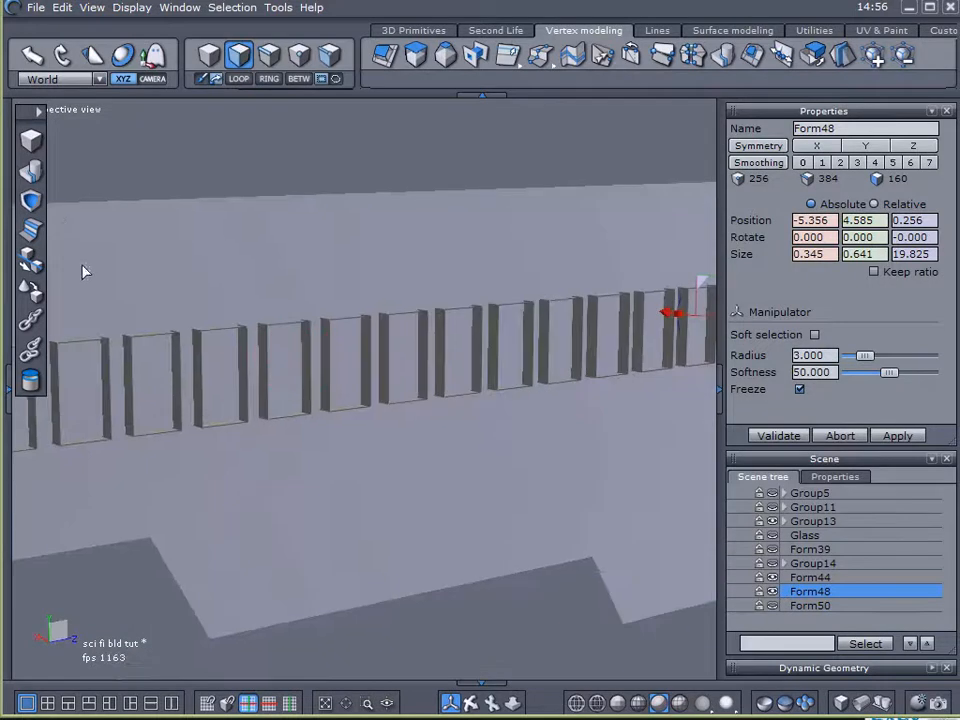
left_click(32, 201)
left_click(525, 488)
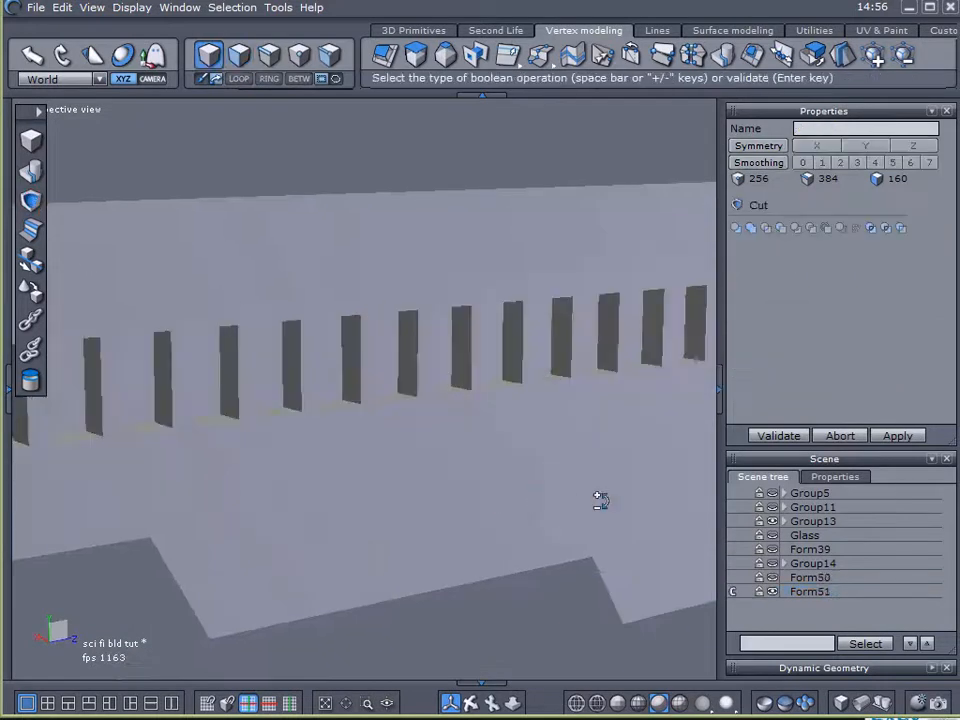
scroll(631, 484, "down", 5)
middle_click_drag(583, 491, 493, 470)
left_click(775, 437)
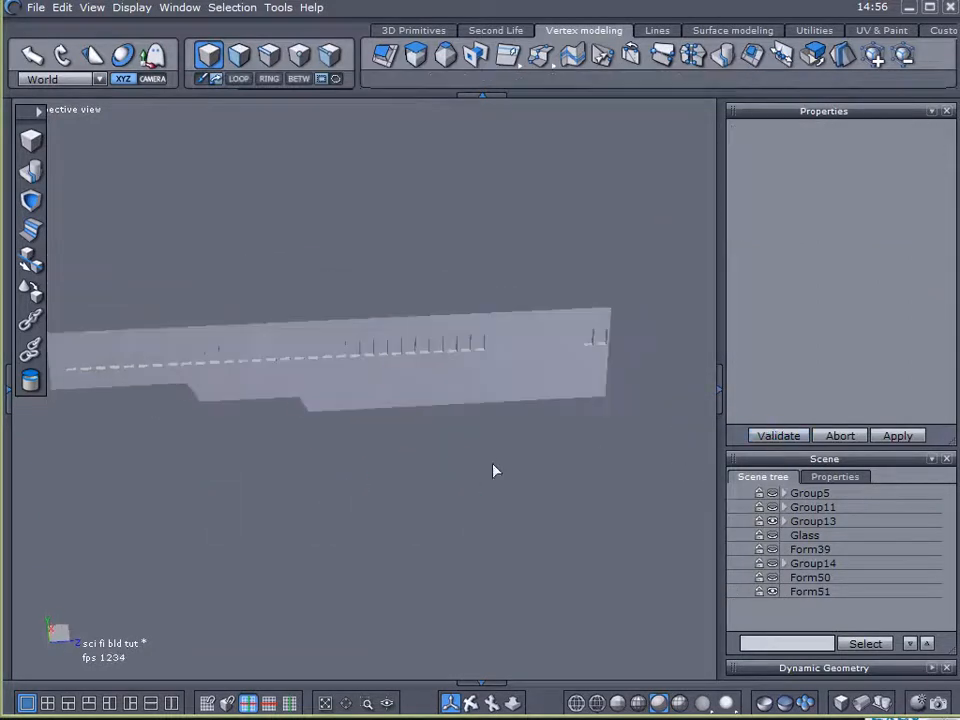
Step: Unhide the seven extracted blocks Form50 and examine how they sit in the cut wall
left_click(784, 580)
middle_click_drag(530, 484, 462, 495)
scroll(569, 341, "up", 3)
scroll(565, 350, "down", 3)
scroll(561, 353, "up", 4)
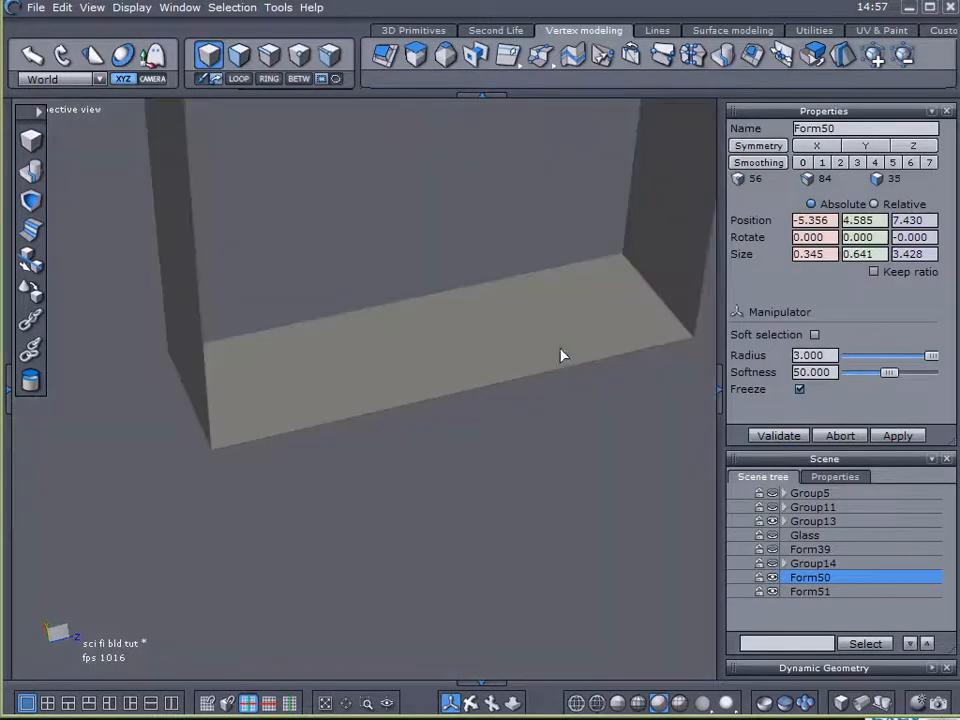
scroll(486, 361, "up", 3)
scroll(478, 358, "down", 5)
middle_click_drag(476, 358, 300, 310)
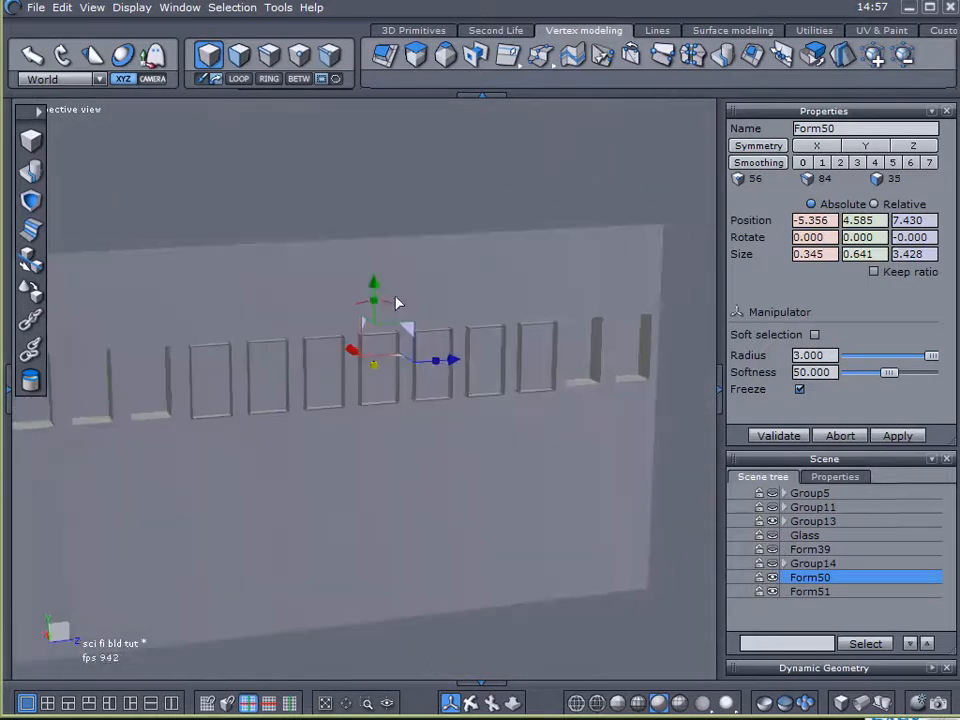
Step: Try several Boolean modes to cut the seven blocks Form50 from the wall Form51, abort, and deselect everything
left_click(34, 203)
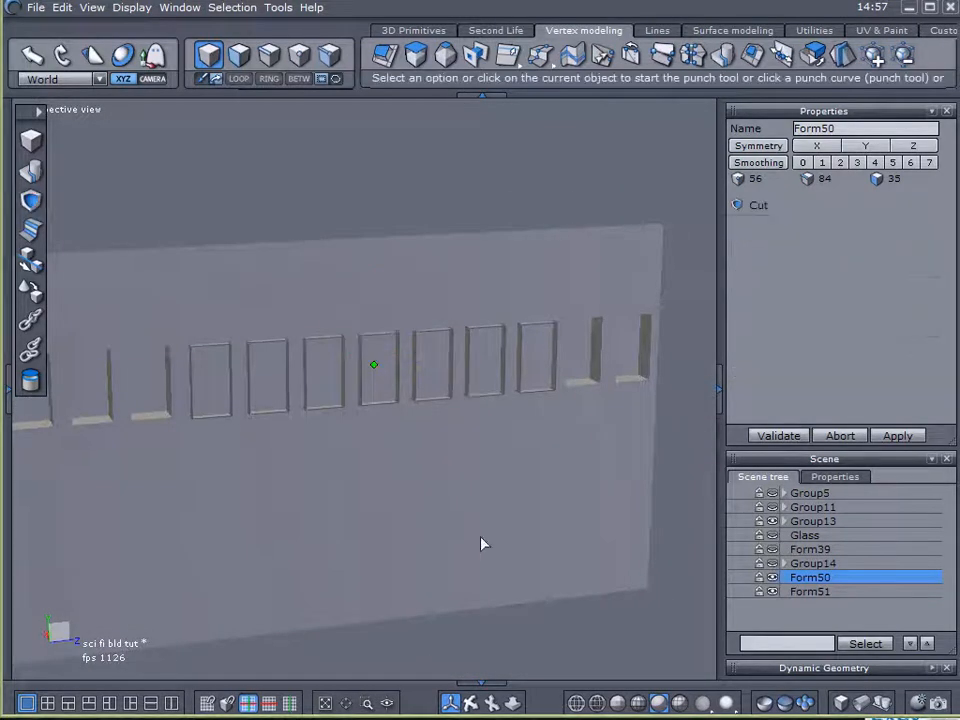
left_click(485, 545)
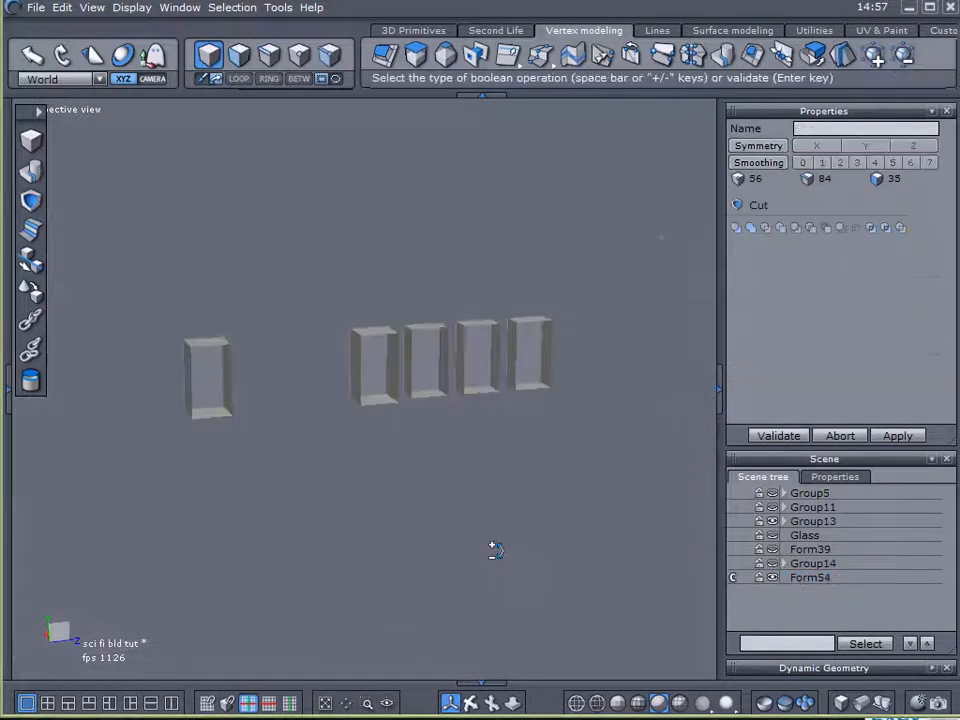
left_click(765, 229)
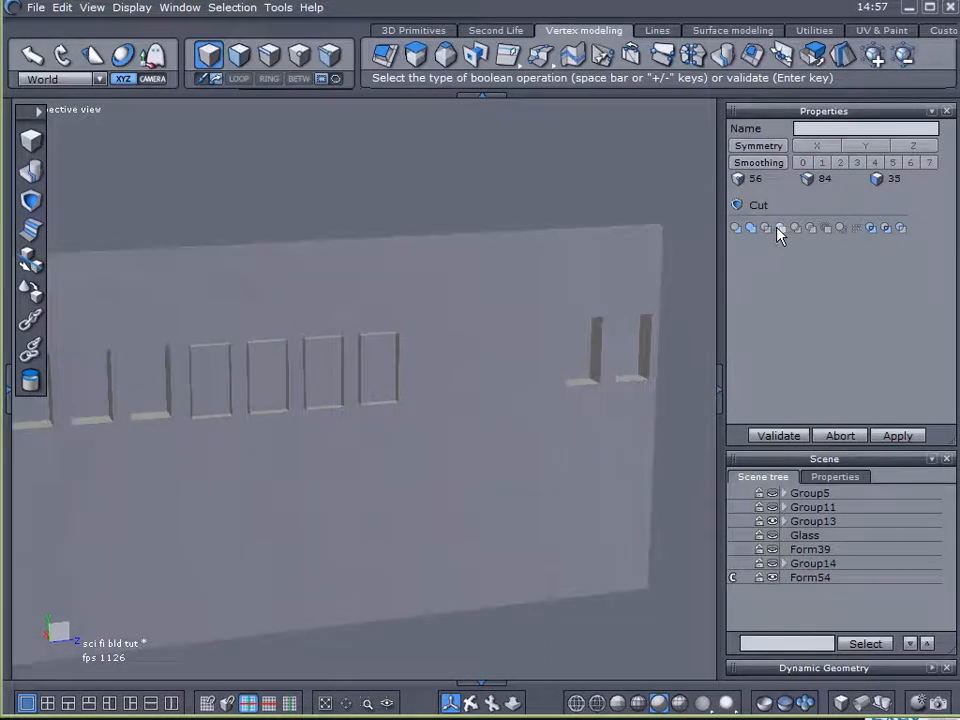
left_click(793, 229)
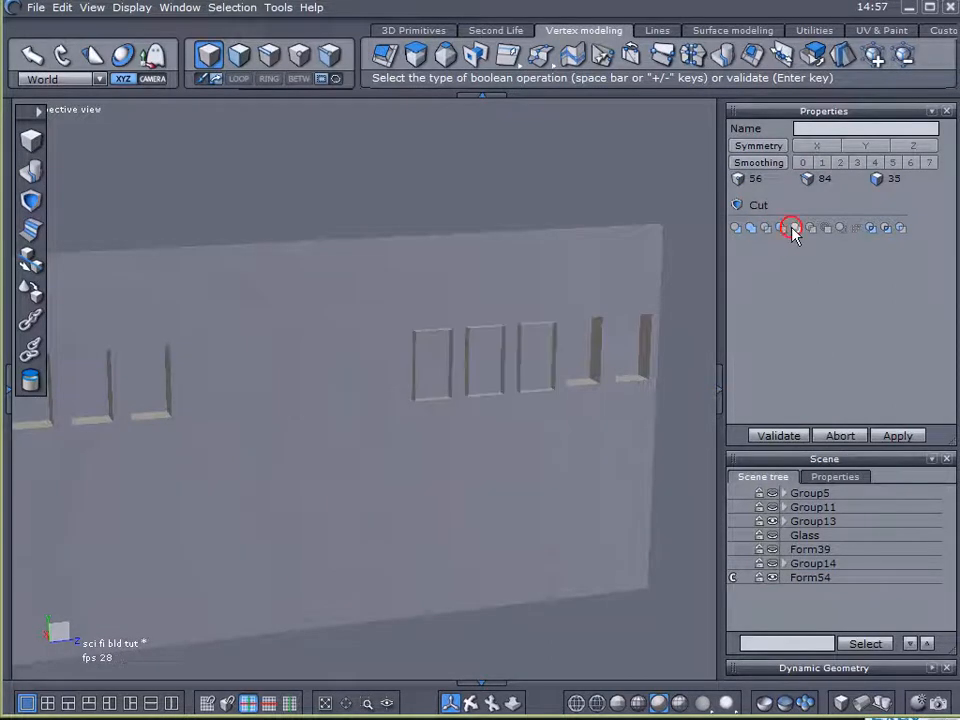
left_click(807, 229)
left_click(817, 230)
left_click(822, 229)
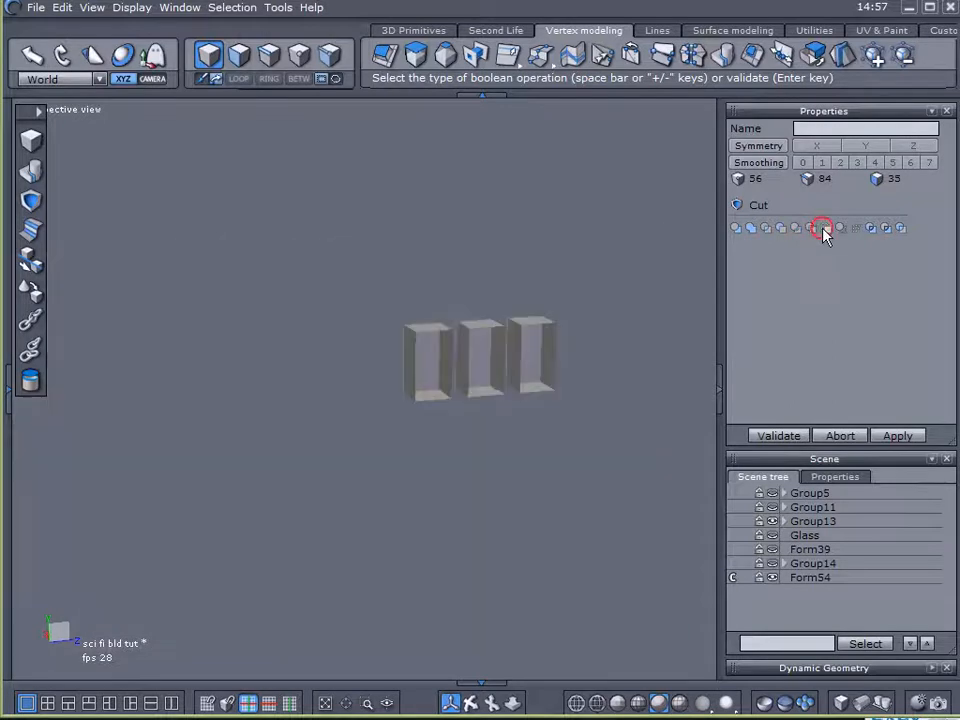
left_click(840, 229)
left_click(735, 229)
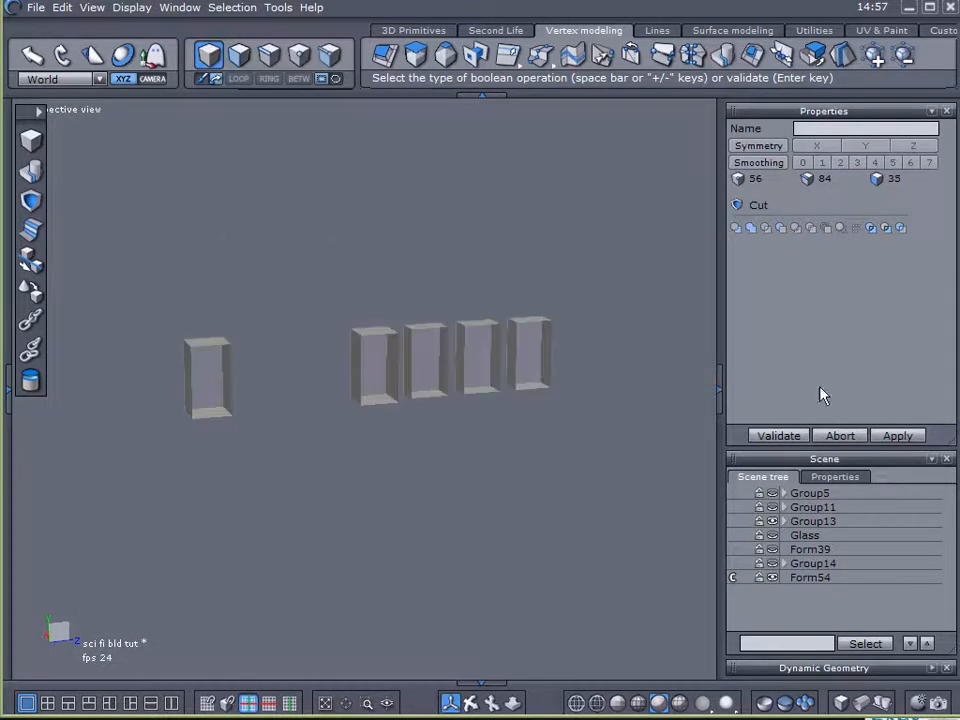
left_click(842, 440)
left_click(546, 461)
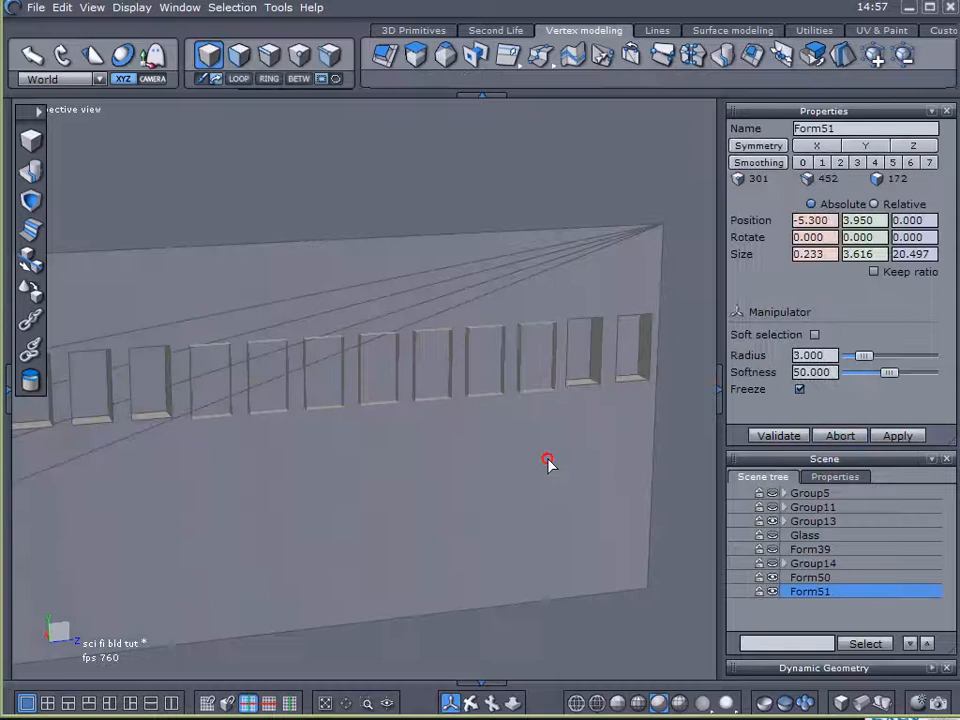
left_click(513, 185)
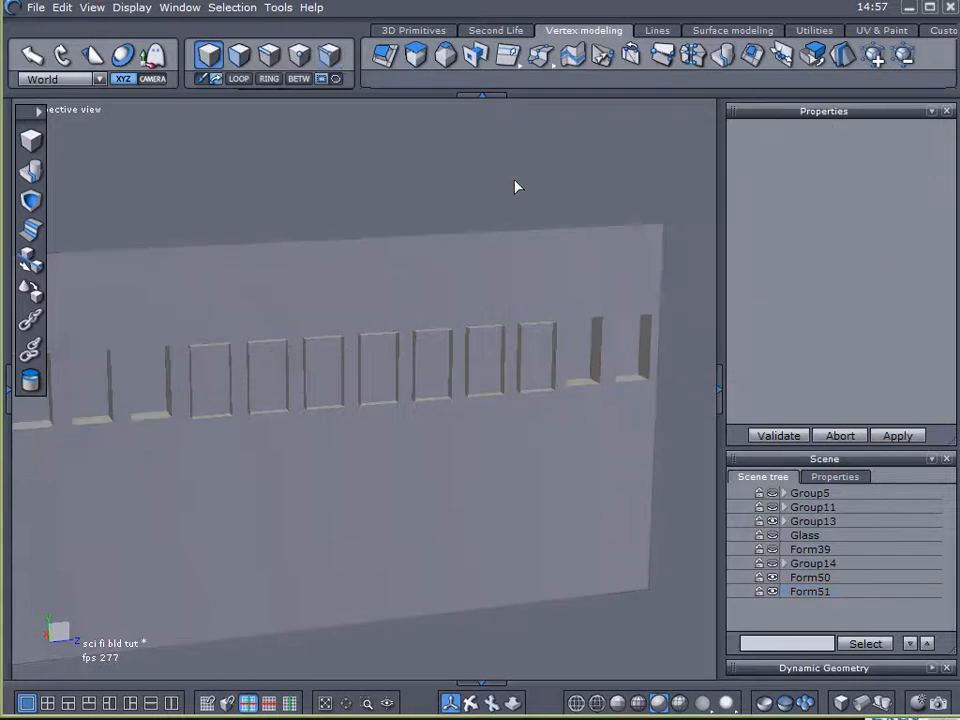
Step: Try to delete a long diagonal edge together with the end edge of wall Form51, and undo the deletion
left_click(529, 248)
left_click(263, 60)
left_click(496, 256)
left_click(506, 251)
left_click(508, 257)
left_click(518, 266, "shift")
left_click(522, 279)
left_click(661, 264, "shift")
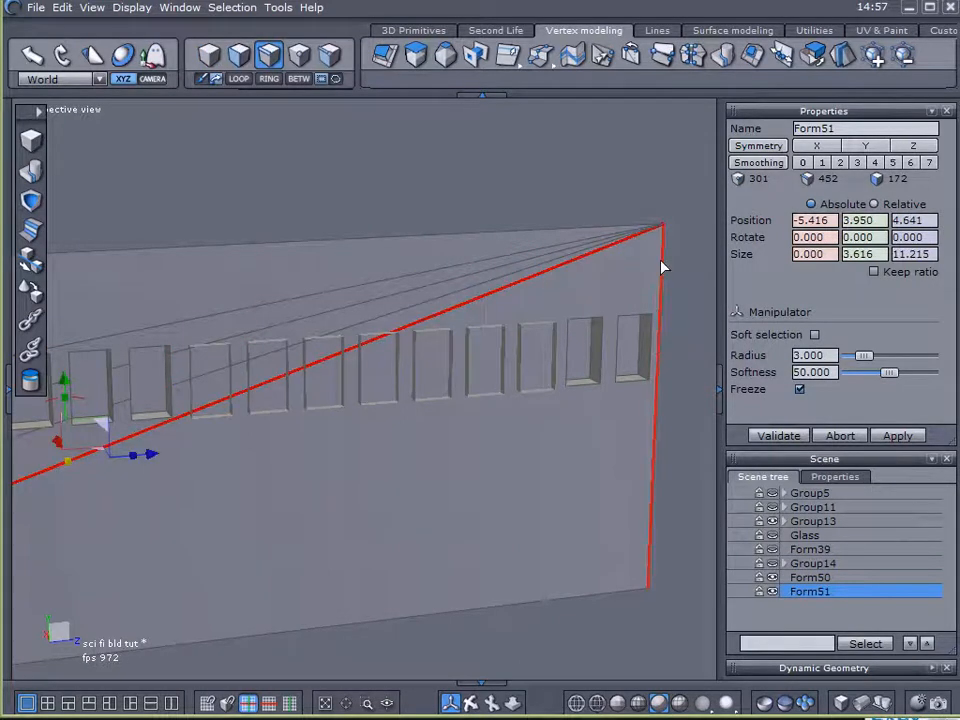
key("Delete")
key("ctrl+z")
Step: Try to delete the two uppermost diagonal edges above the windows on Form51 together, and undo it
left_click(551, 272)
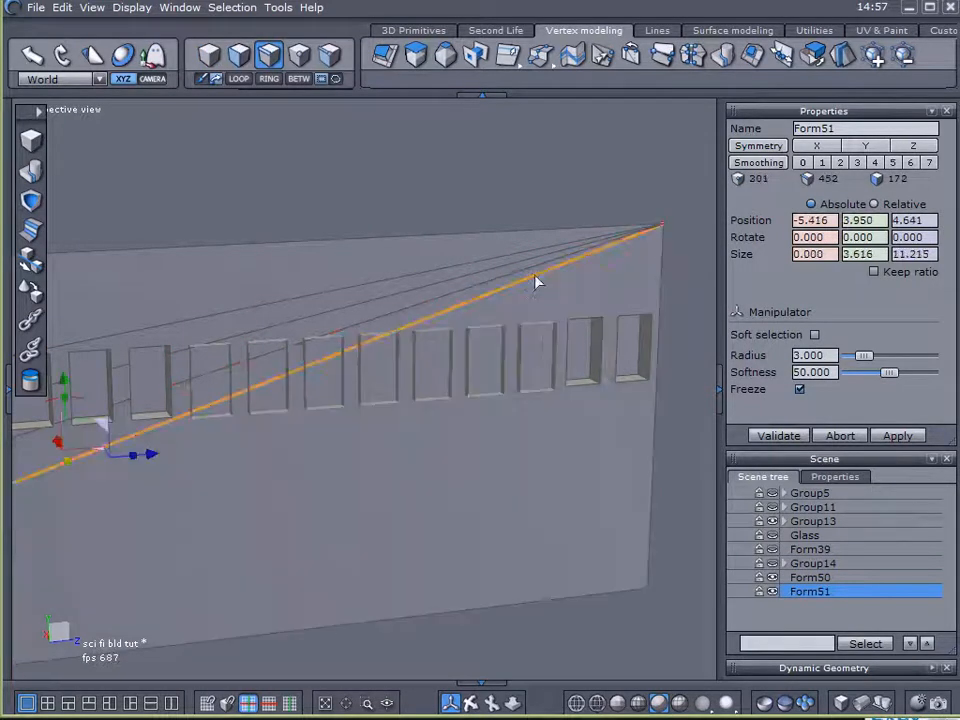
left_click(478, 266, "shift")
left_click(478, 263)
key("Delete")
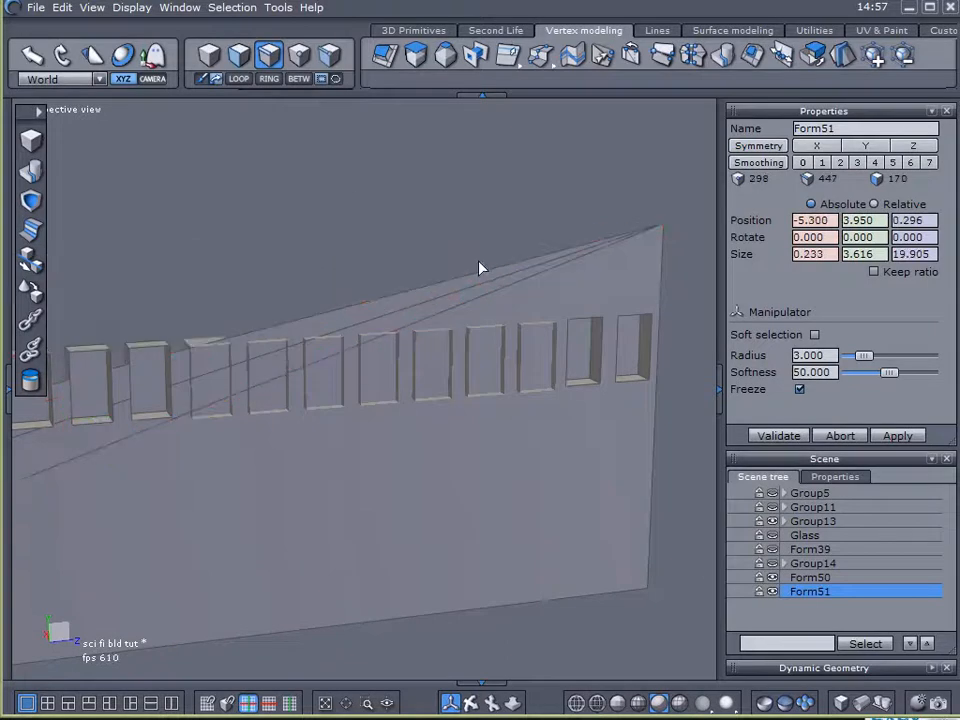
key("ctrl+z")
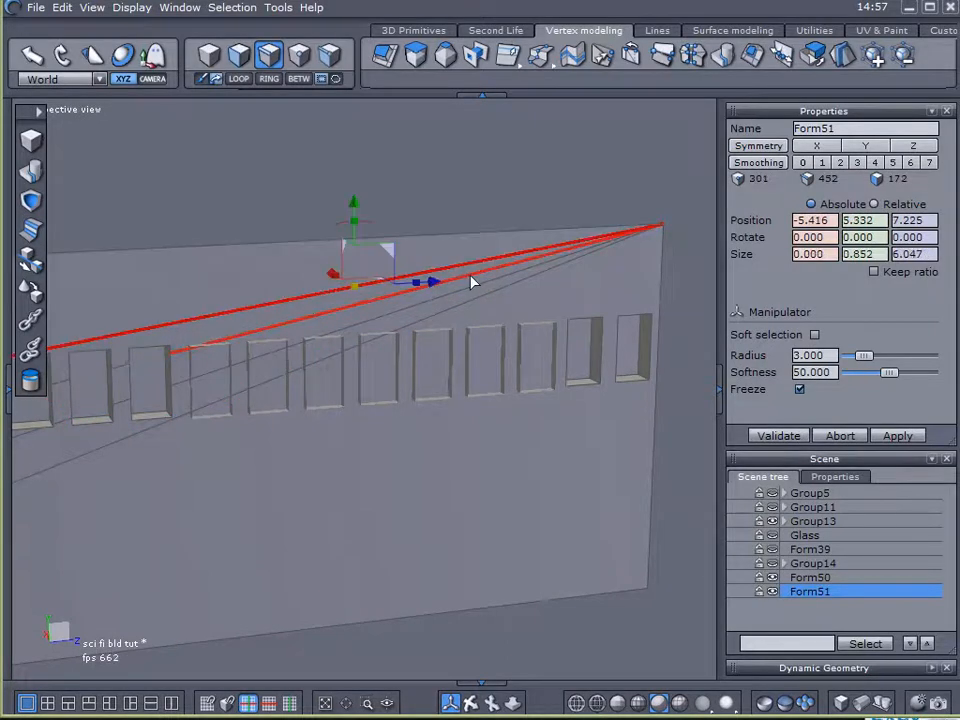
Step: Delete two of the stray diagonal edges fanning out from the upper corner of wall Form51, one at a time
left_click(474, 278)
key("Delete")
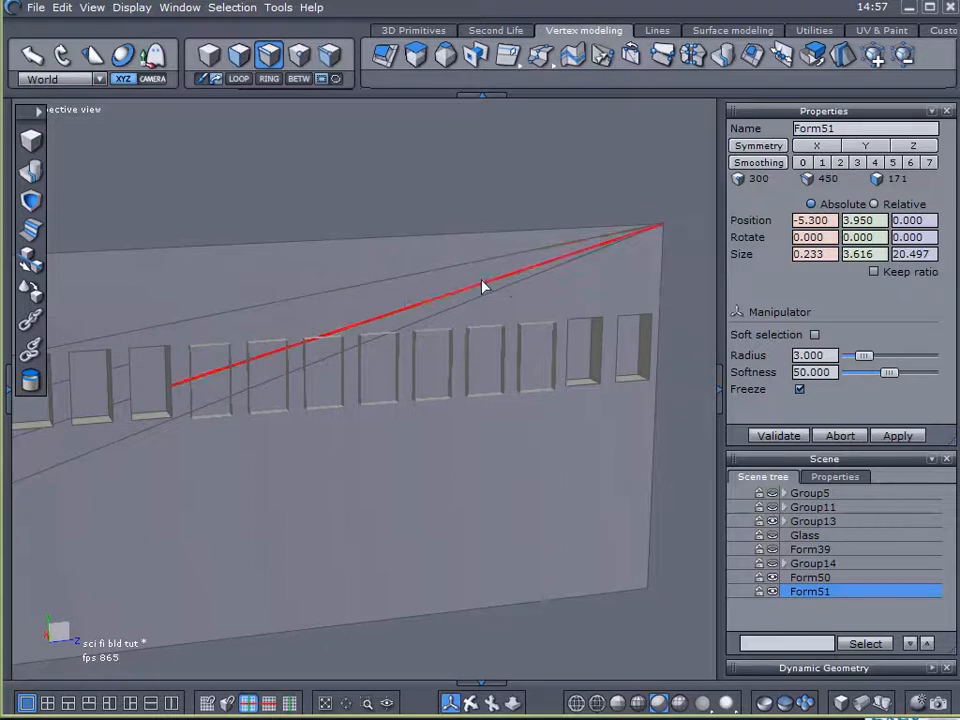
left_click(484, 285)
key("Delete")
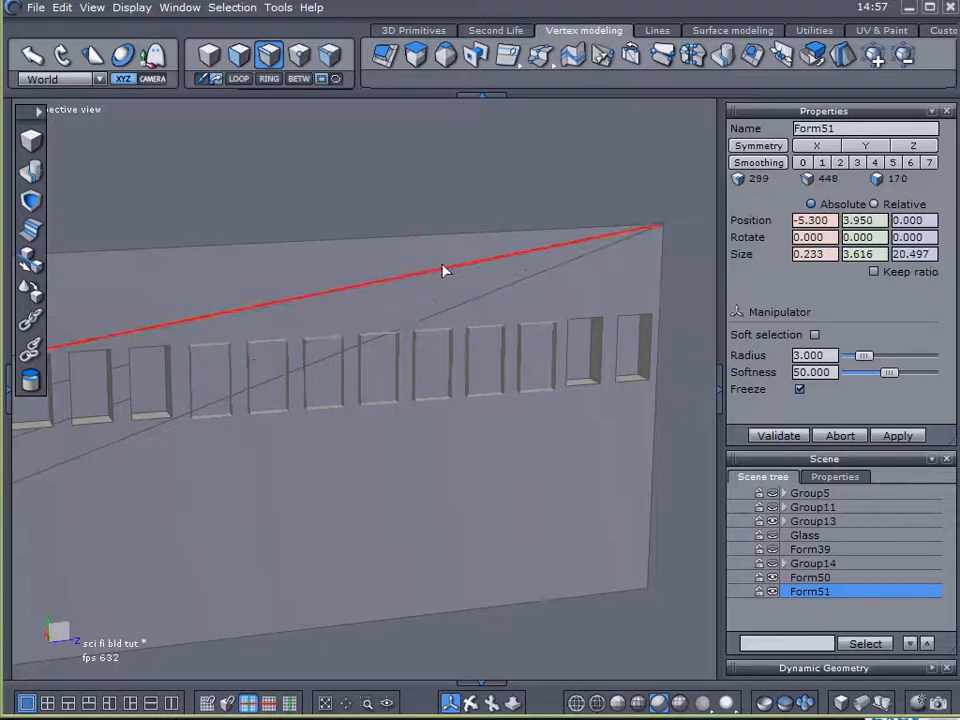
Step: Delete the two stray diagonal edges running up to the window row from below on wall Form51
middle_click_drag(225, 387, 321, 378)
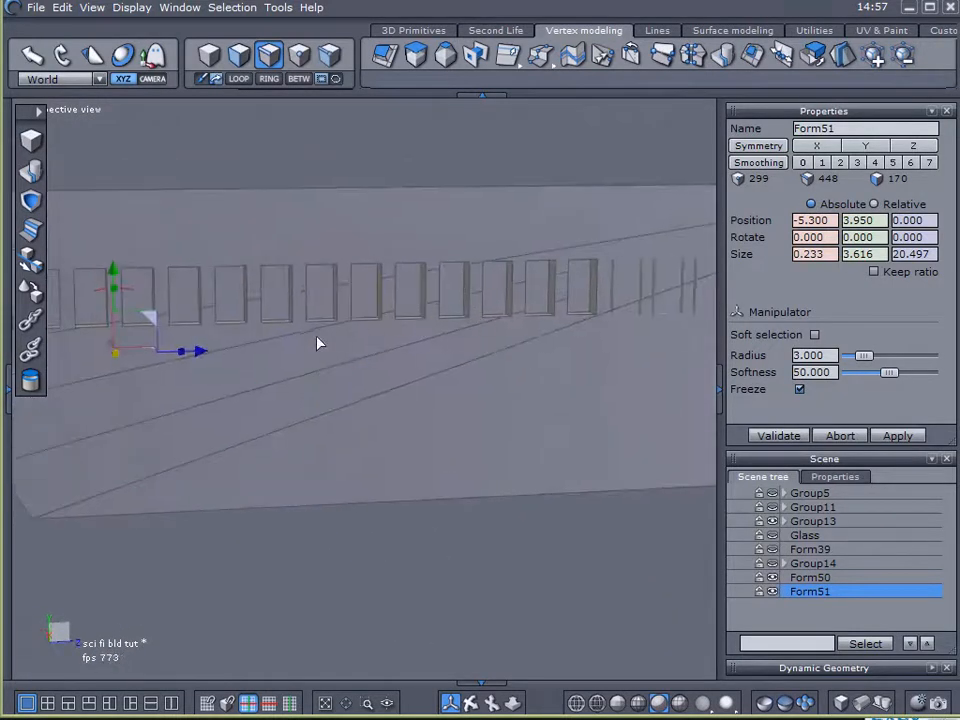
left_click(296, 340)
left_click(268, 341)
left_click(235, 82)
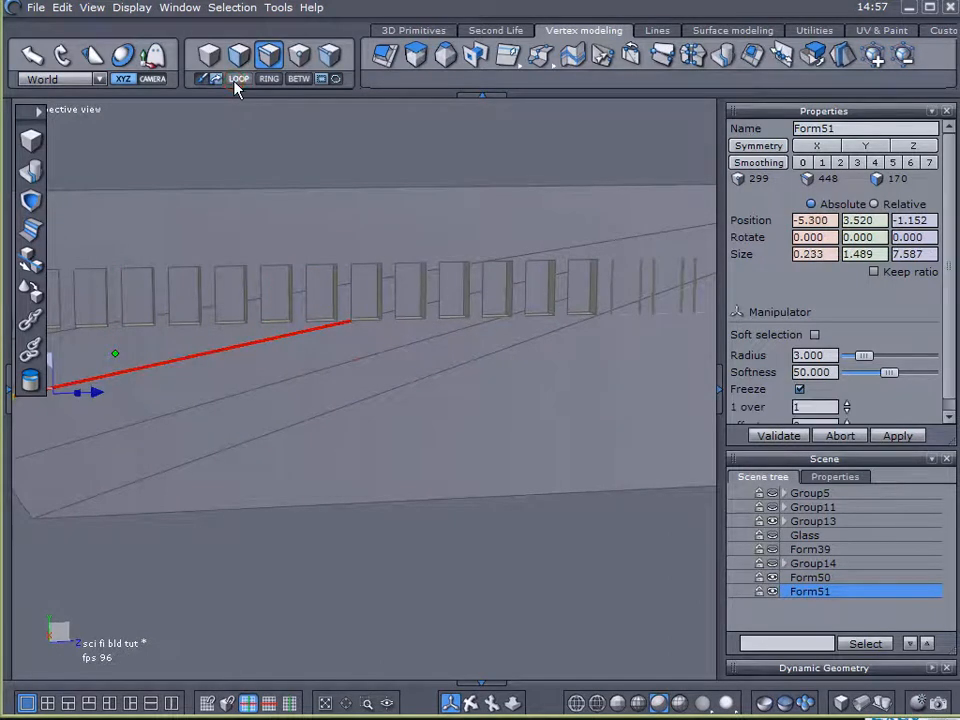
left_click(330, 371, "shift")
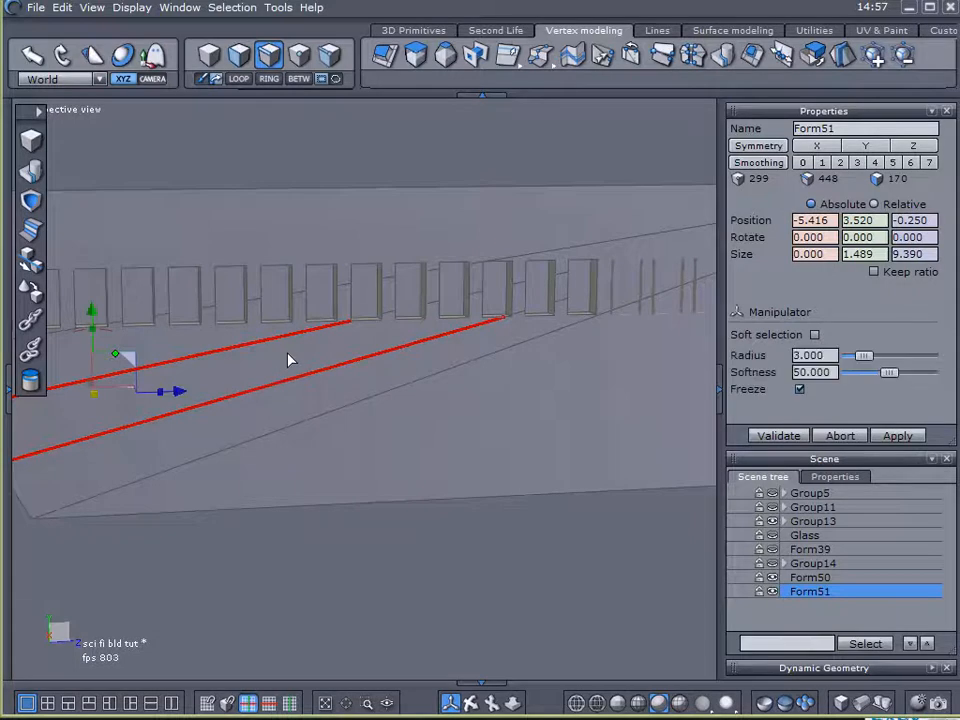
key("BackSpace")
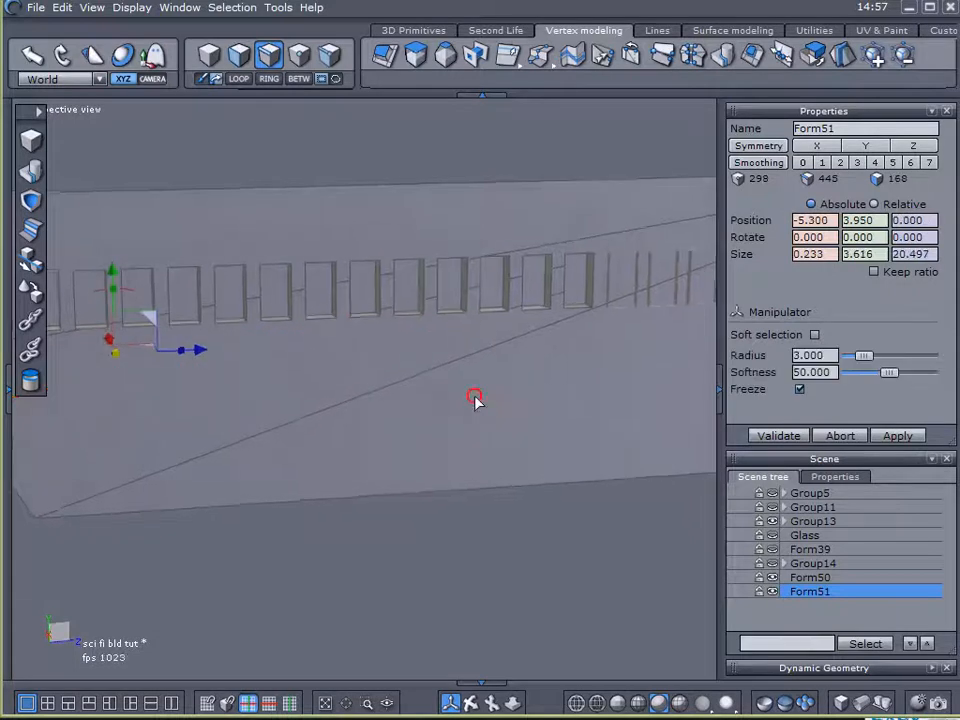
Step: Cut the seven blocks Form50 out of wall Form51 with a Boolean operation and validate
right_click_drag(467, 389, 458, 432)
left_click(788, 580)
right_click_drag(610, 485, 350, 433)
left_click(30, 202)
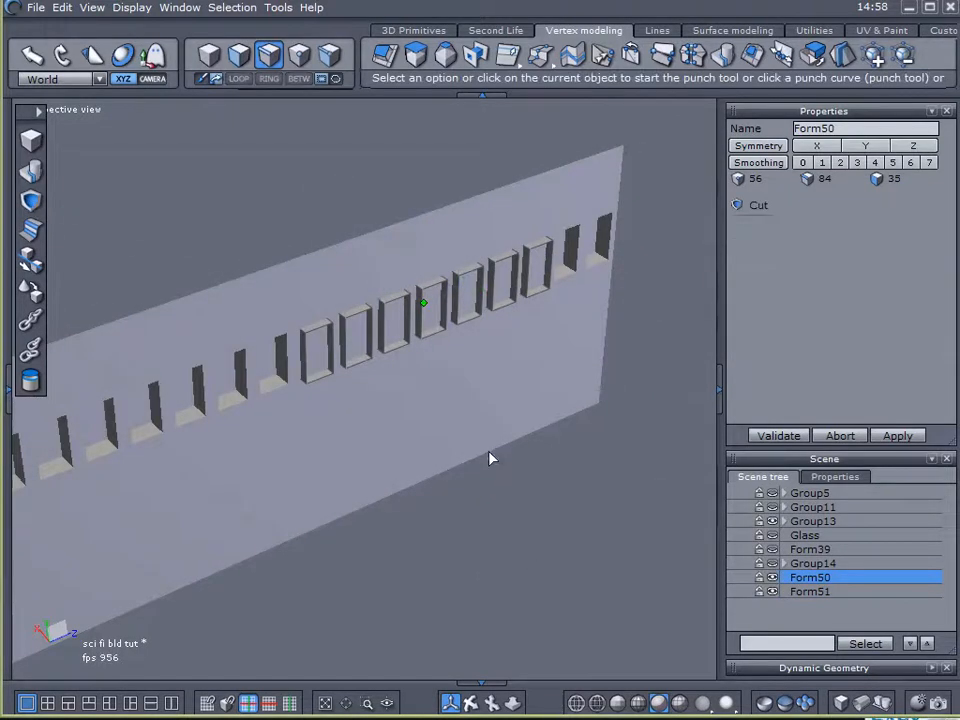
left_click(502, 447)
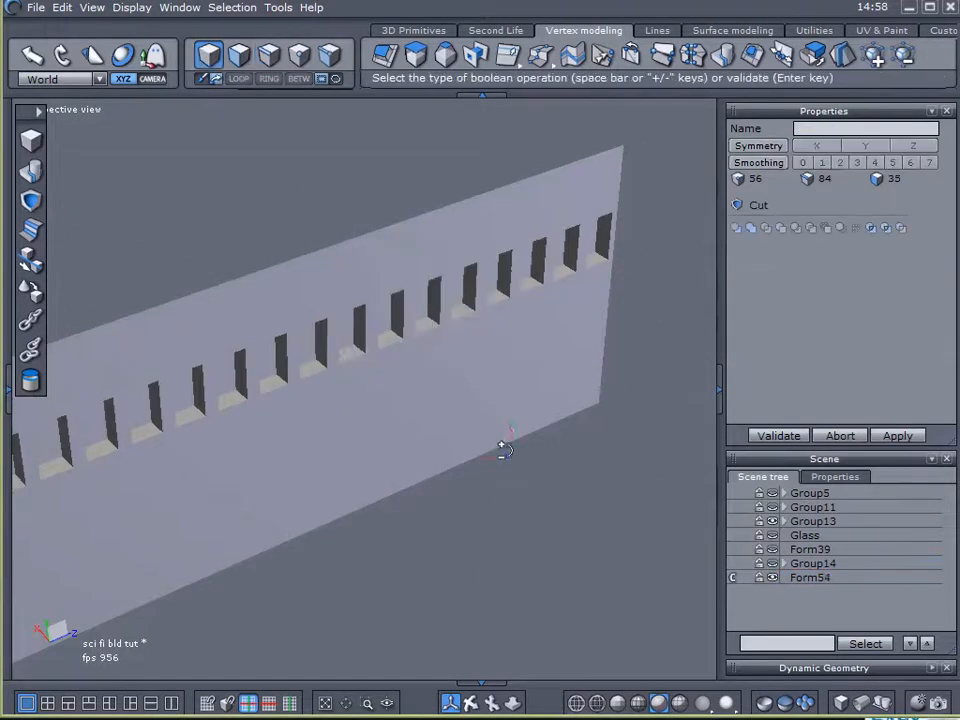
left_click(773, 437)
Step: Select the back faces of all window recesses on Form54 and extract them as a separate object
scroll(620, 447, "down", 5)
right_click_drag(559, 446, 699, 406)
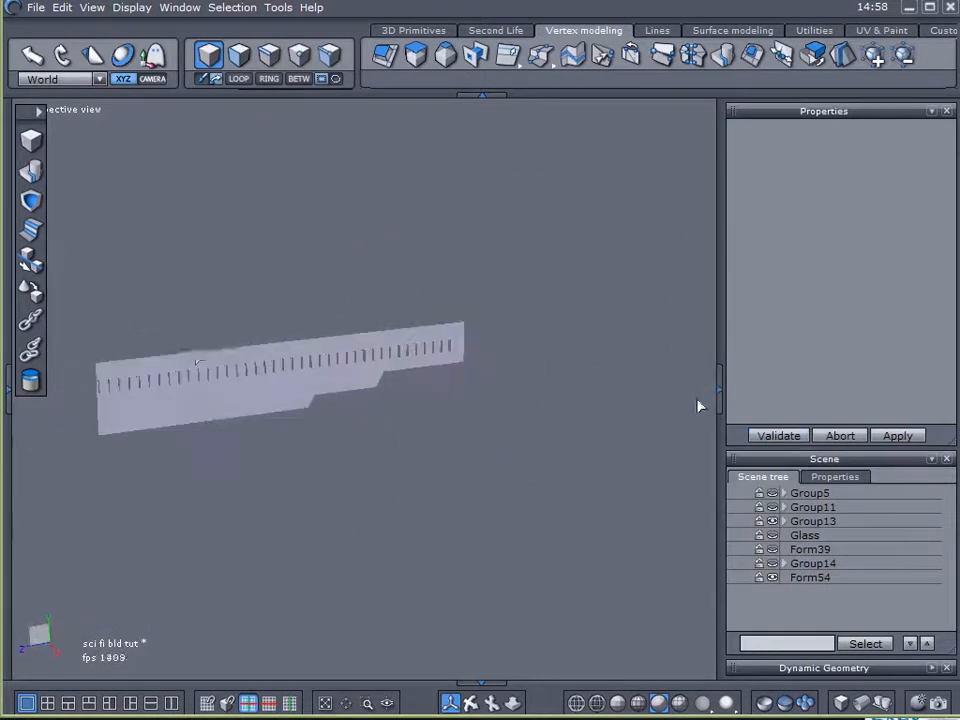
scroll(206, 360, "up", 5)
right_click_drag(287, 405, 408, 446)
left_click(240, 62)
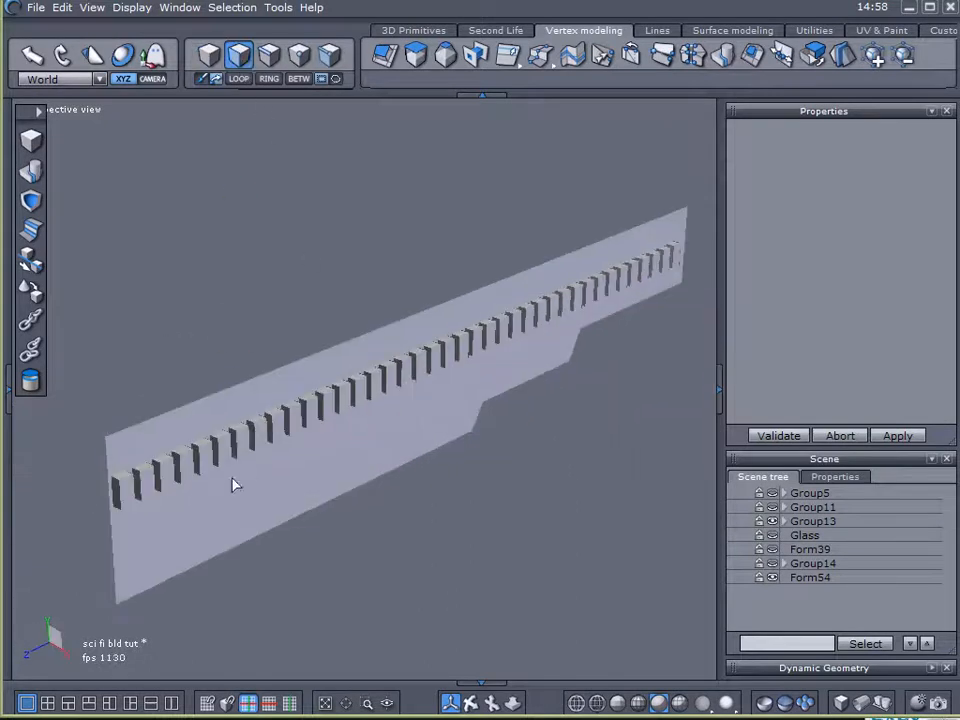
left_click(537, 549)
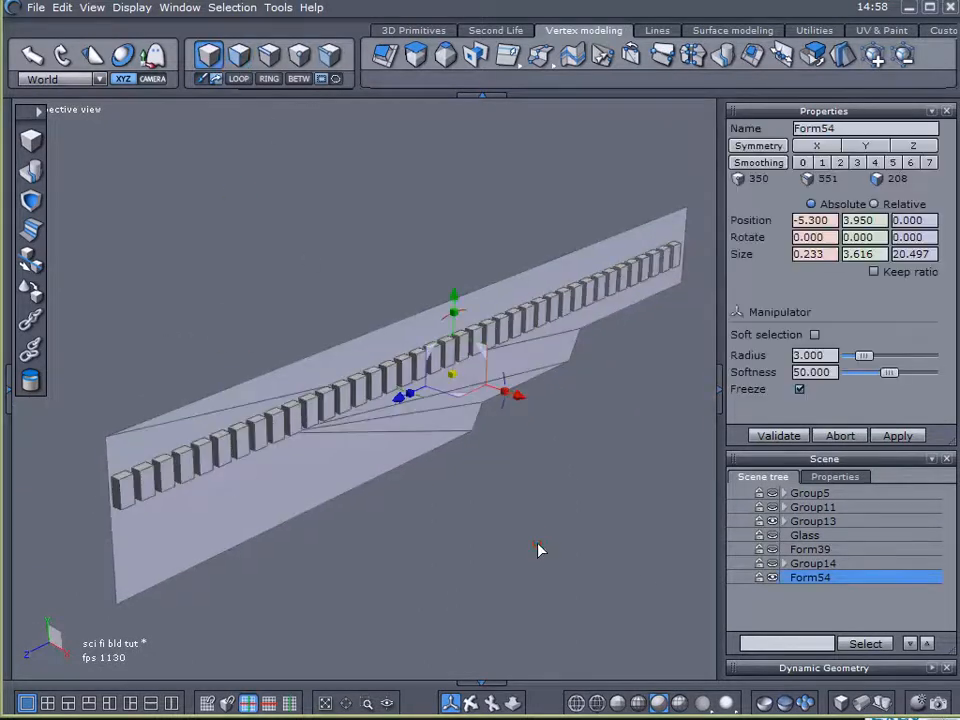
left_click(239, 60)
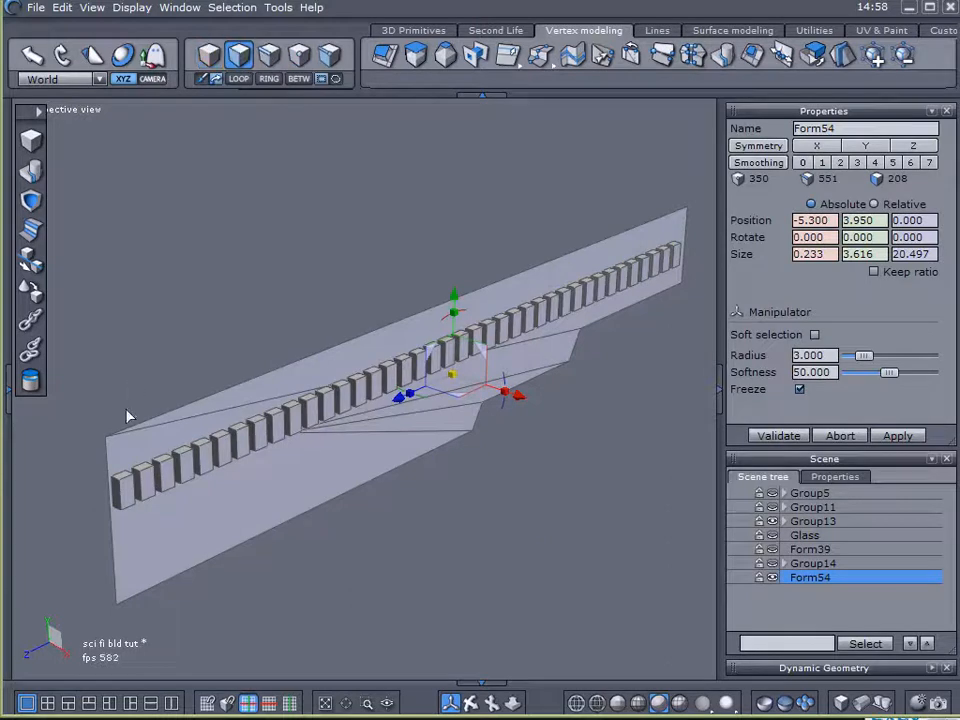
left_click(131, 487)
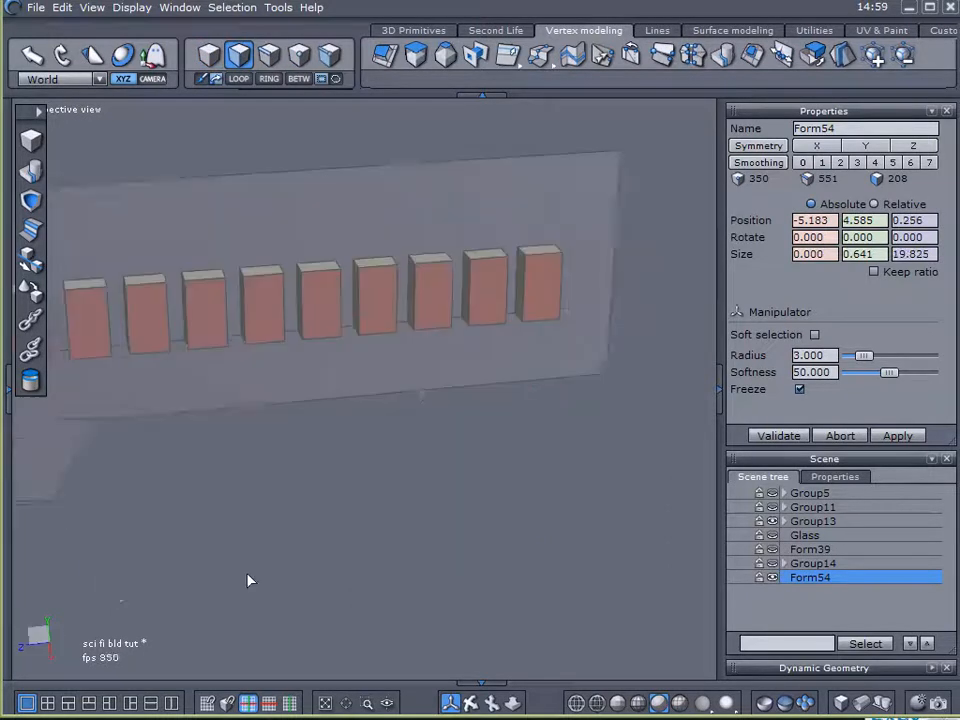
middle_click_drag(249, 579, 472, 572)
left_click(814, 60)
Step: Rename the extracted window faces as Glass
middle_click_drag(520, 240, 603, 428)
left_click_drag(860, 130, 707, 147)
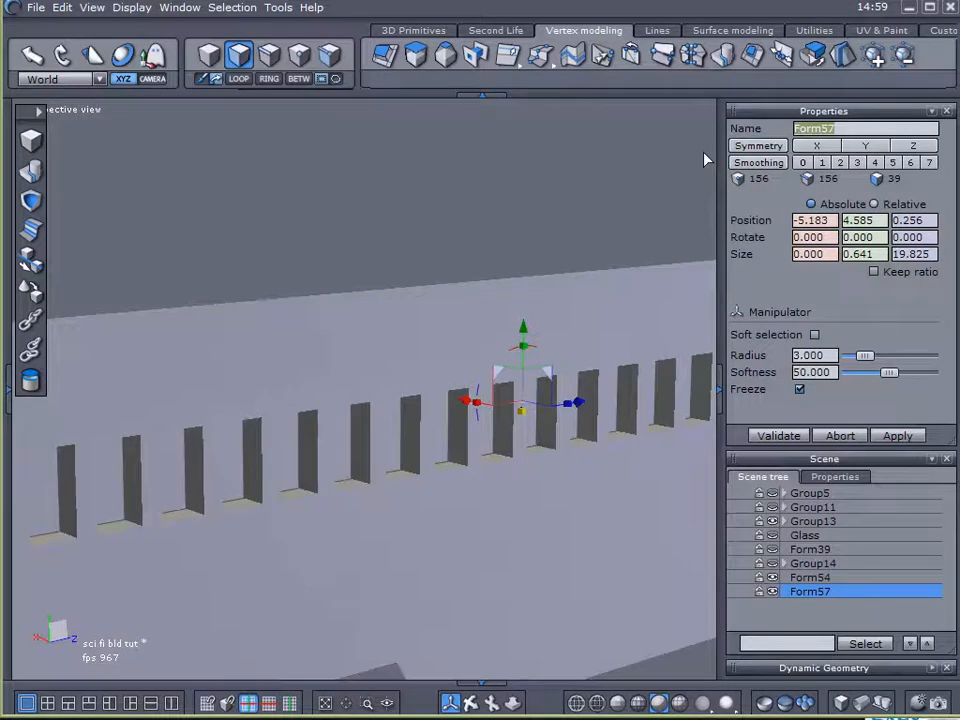
type("Glass")
key("Return")
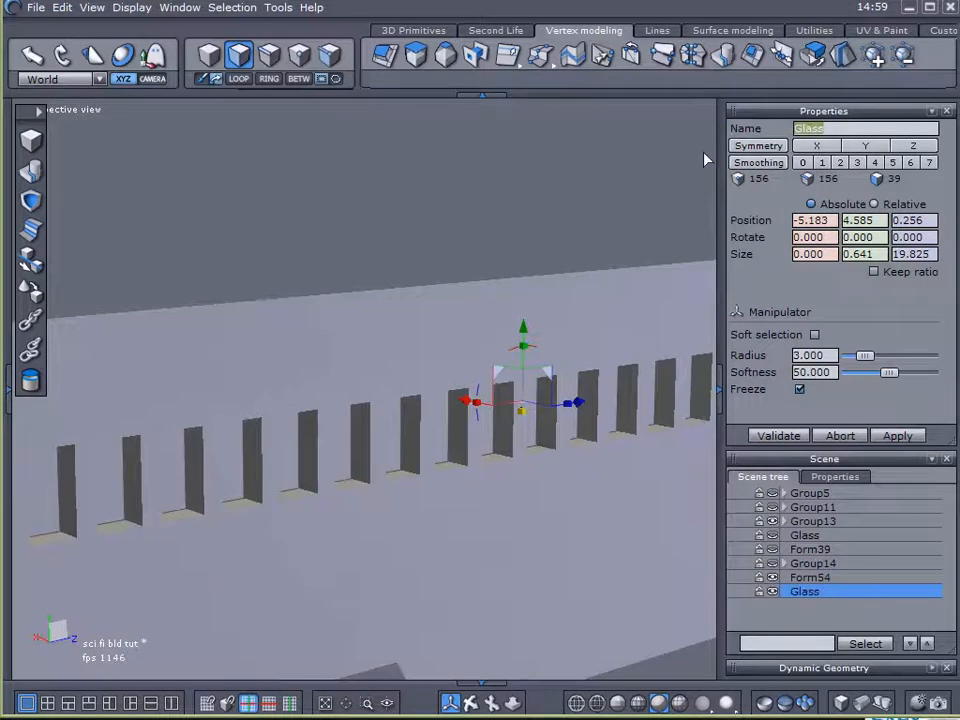
Step: Create a new material for the window glass and set its color to near-black, RGB 9, 9, 12
left_click(7, 400)
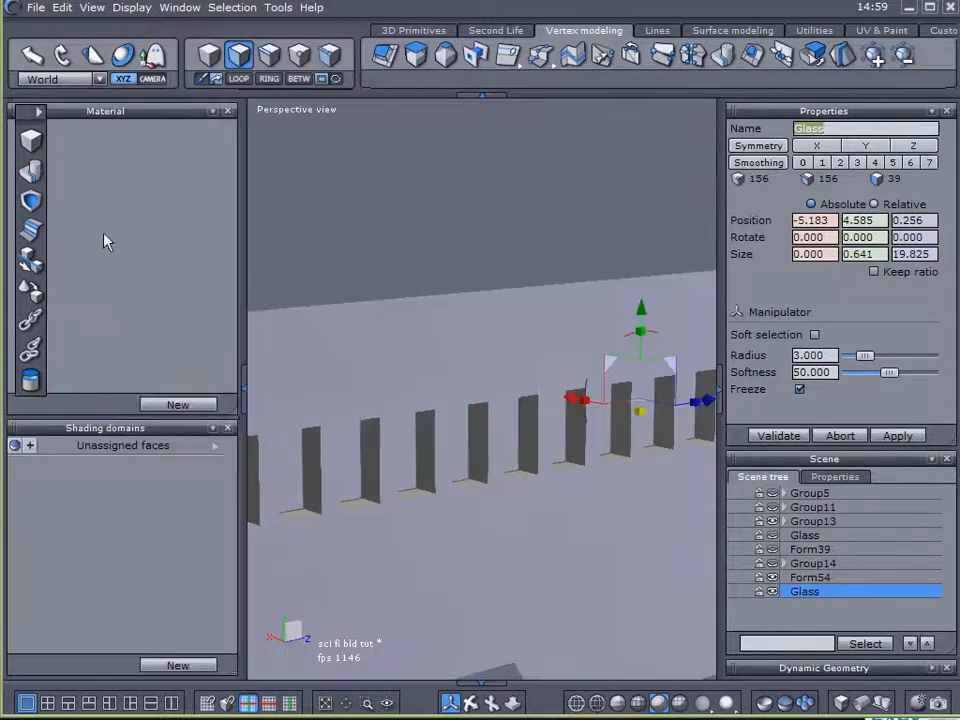
left_click(176, 404)
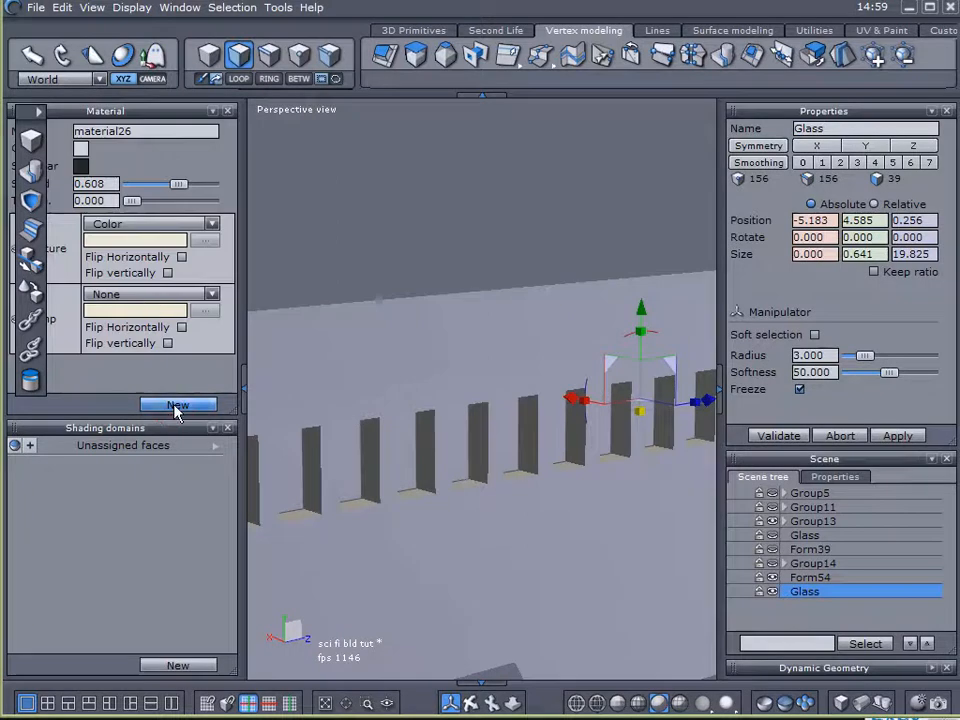
left_click(80, 149)
left_click(281, 332)
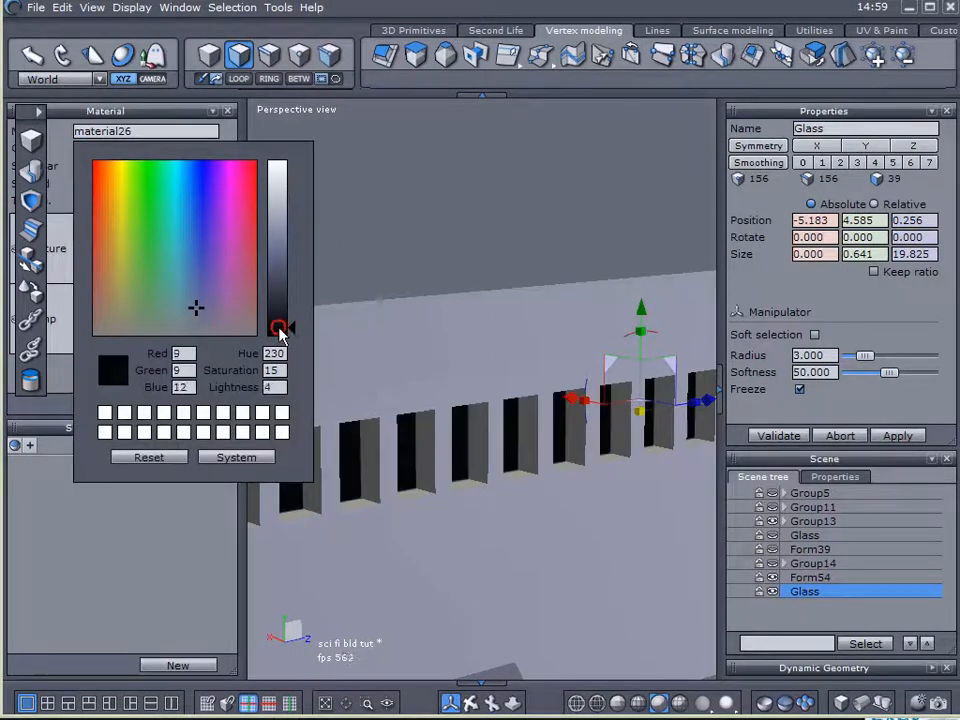
left_click(258, 492)
left_click(244, 404)
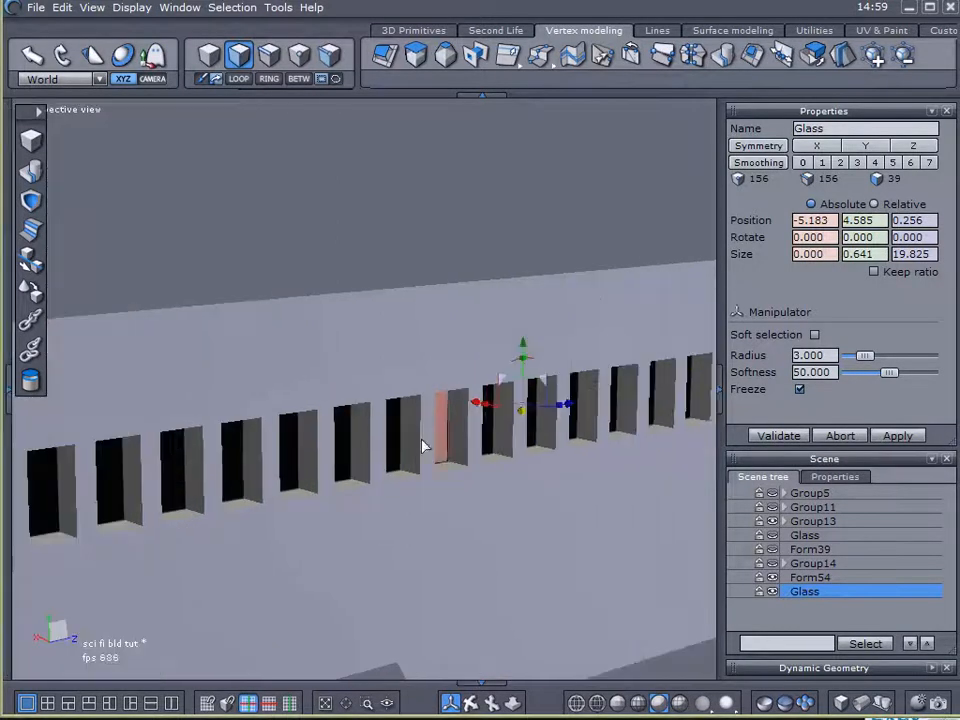
Step: With the window wall and its glass hidden, unhide Form39 and delete its plain upper wall face
scroll(440, 516, "down", 5)
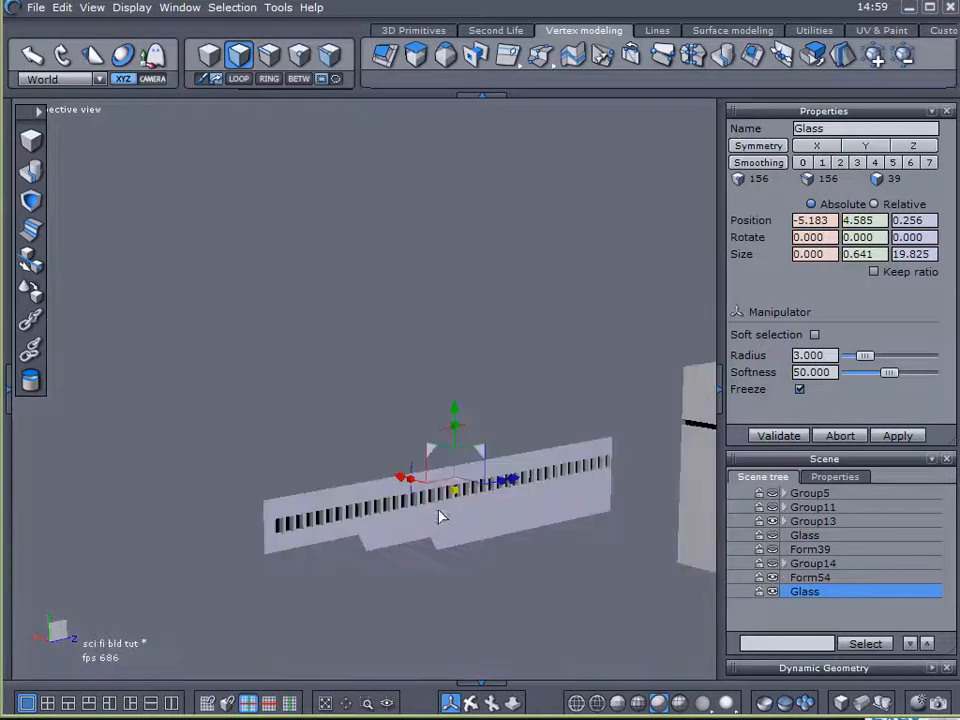
left_click(772, 591)
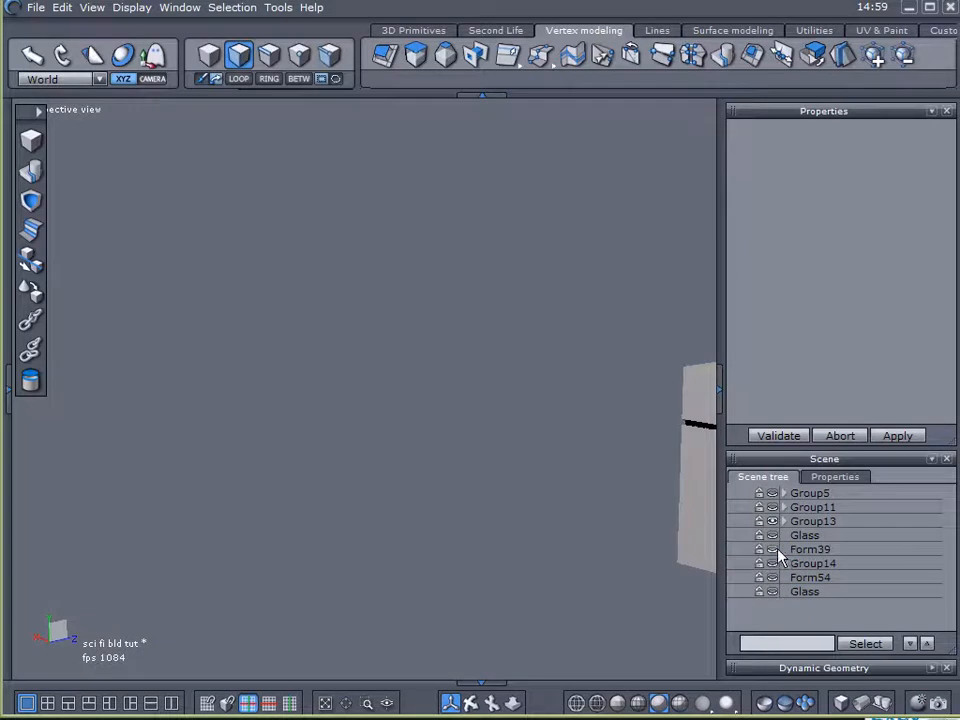
left_click(775, 549)
left_click(800, 549)
left_click(482, 491)
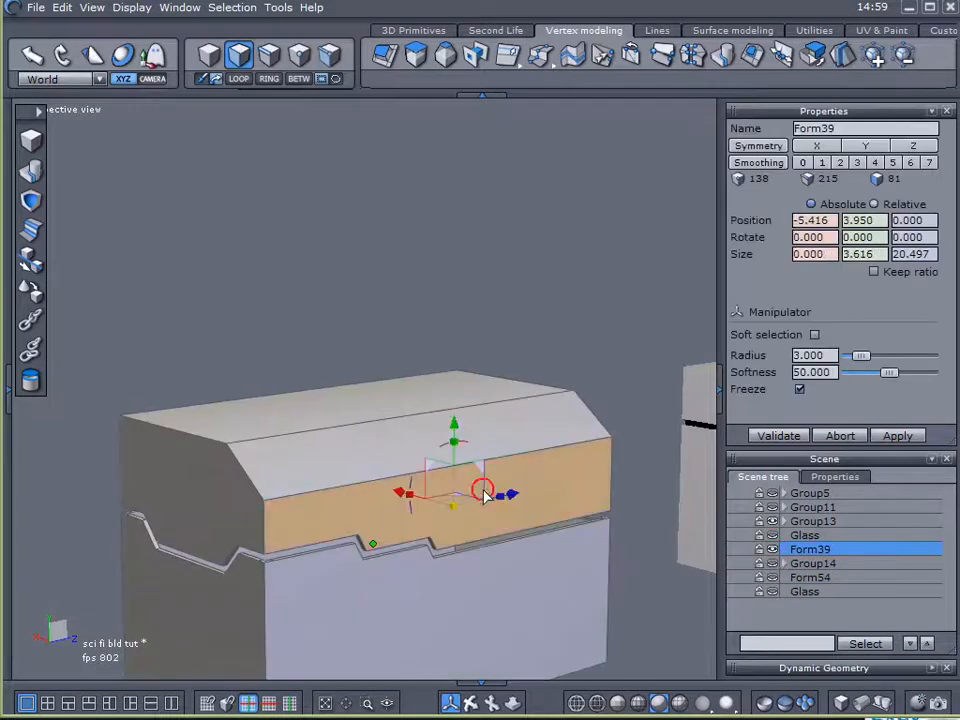
key("Delete")
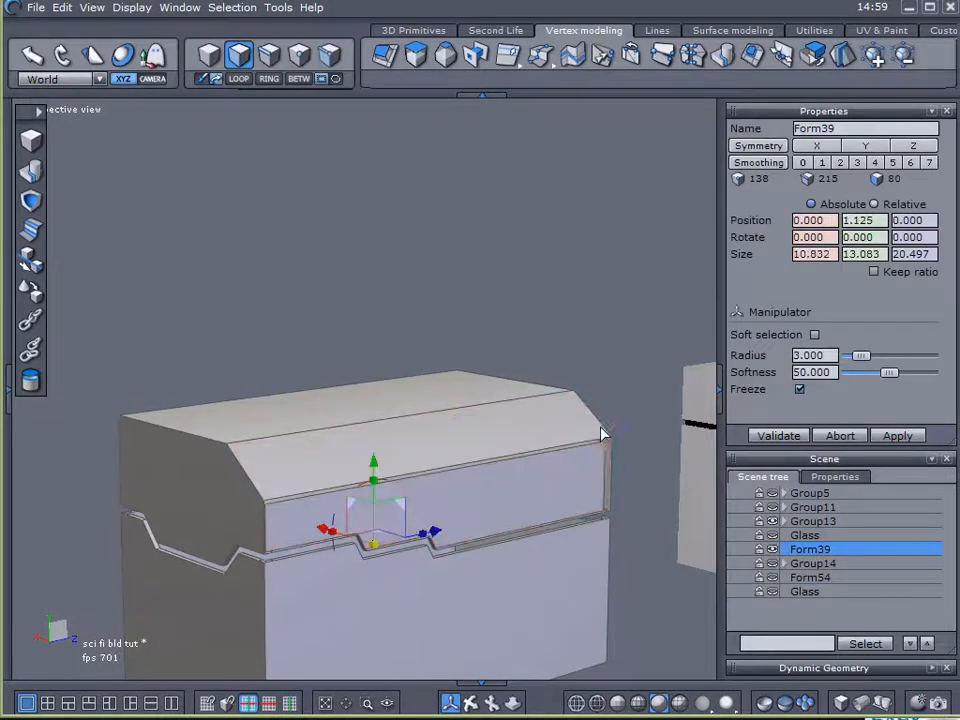
Step: Unhide the window Glass, the window wall Form54 and the wall posts Group14
scroll(592, 538, "up", 5)
scroll(590, 538, "down", 5)
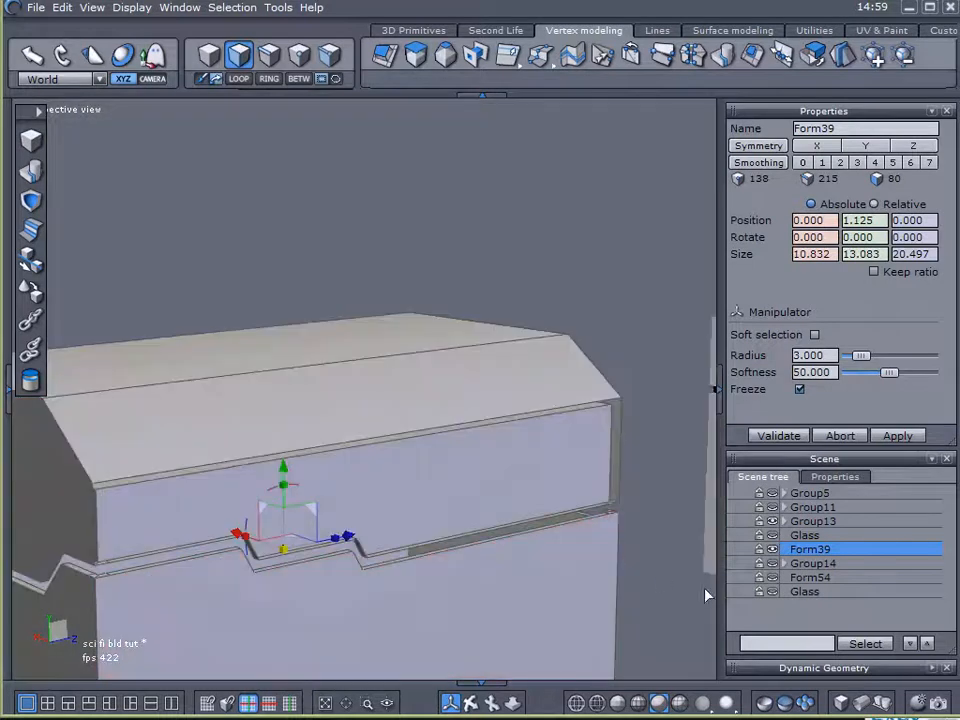
left_click(772, 591)
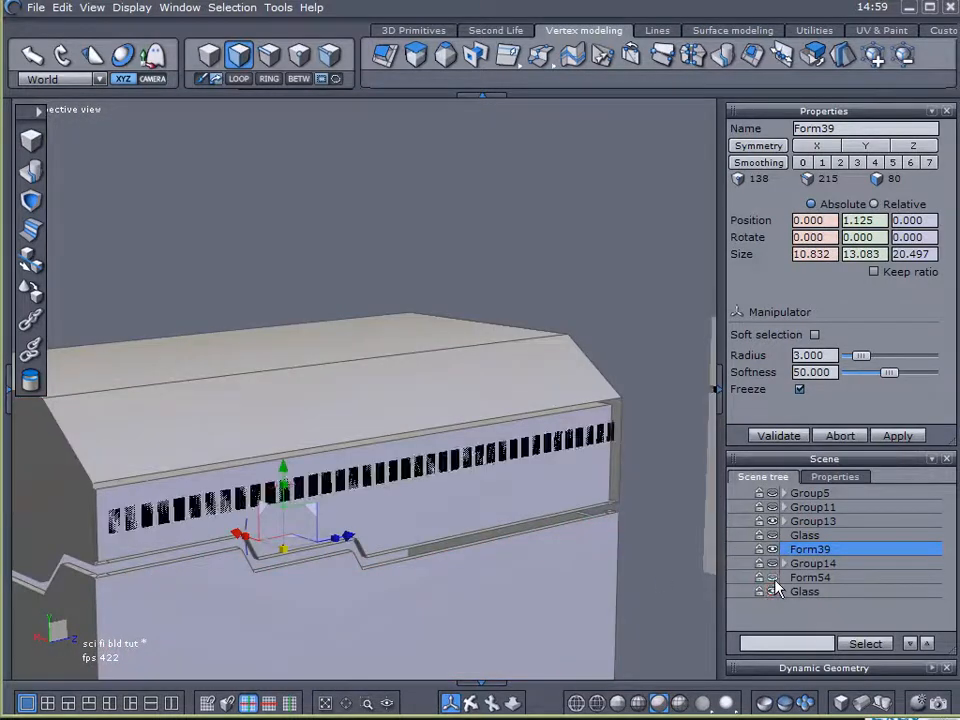
left_click(772, 563)
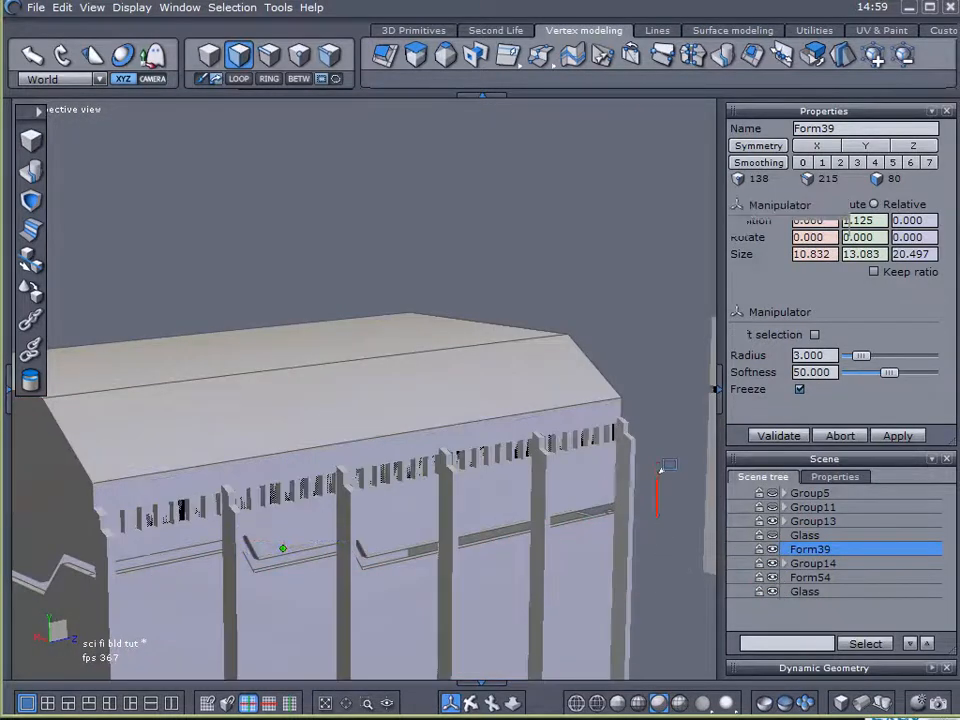
right_click_drag(664, 463, 697, 541)
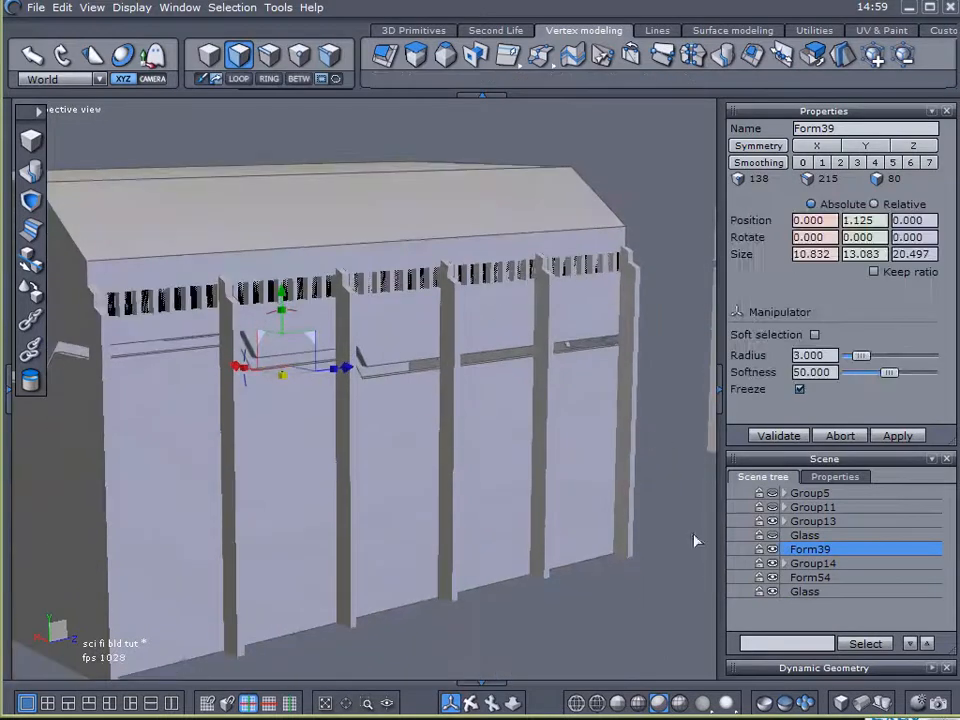
Step: Shorten the wall posts Group14 to about 8.04 in height so their tops sit below the window row
left_click(789, 579)
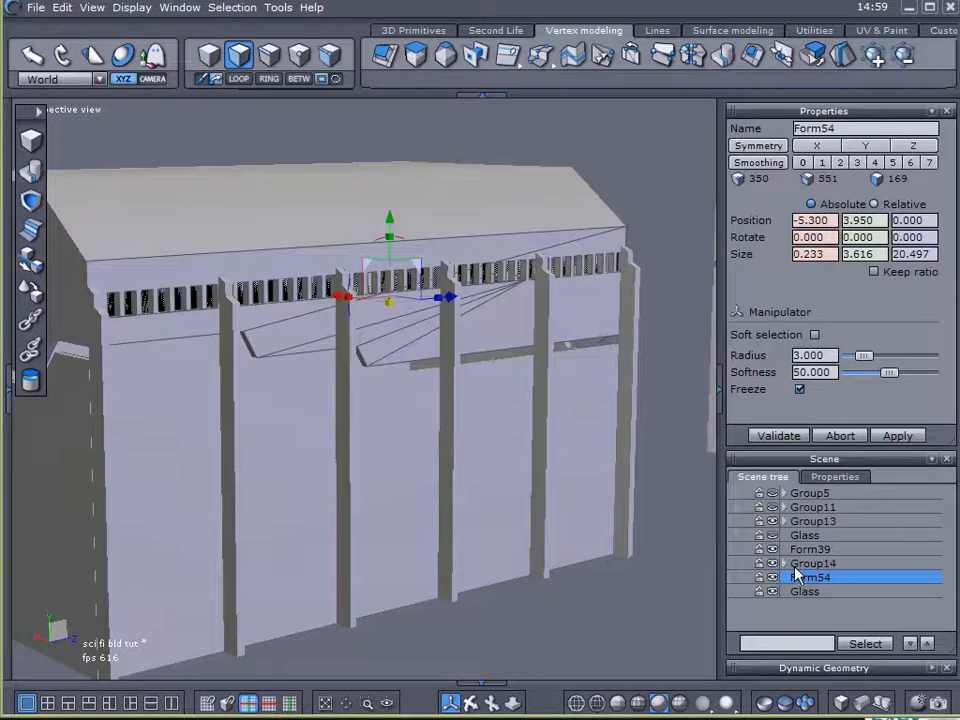
left_click(842, 564)
left_click(574, 596)
left_click(624, 558)
left_click_drag(398, 386, 400, 400)
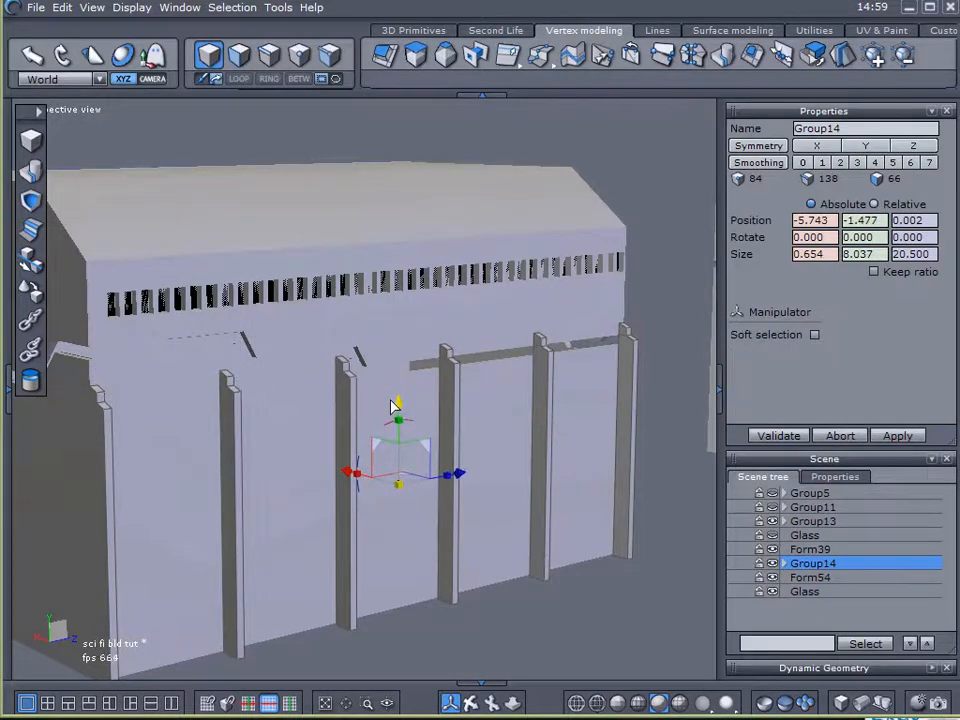
Step: Unhide the Glass band and examine the building with its window row and shortened posts from several angles
right_click_drag(556, 508, 509, 511)
scroll(636, 508, "down", 5)
middle_click_drag(636, 508, 557, 546)
scroll(463, 467, "up", 2)
right_click_drag(530, 558, 704, 588)
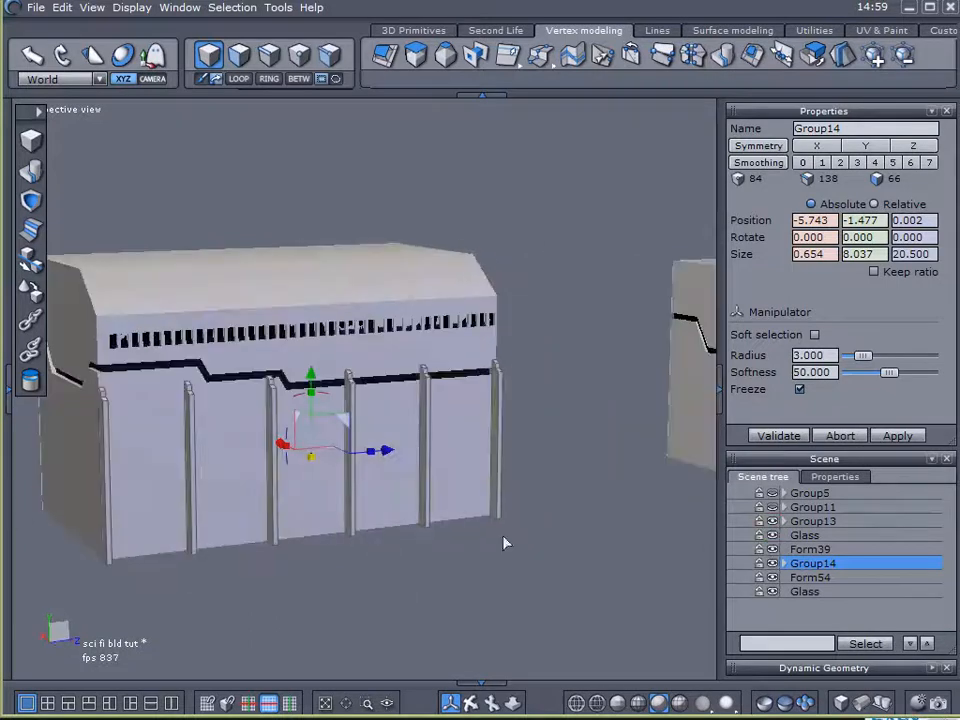
right_click_drag(330, 523, 613, 551)
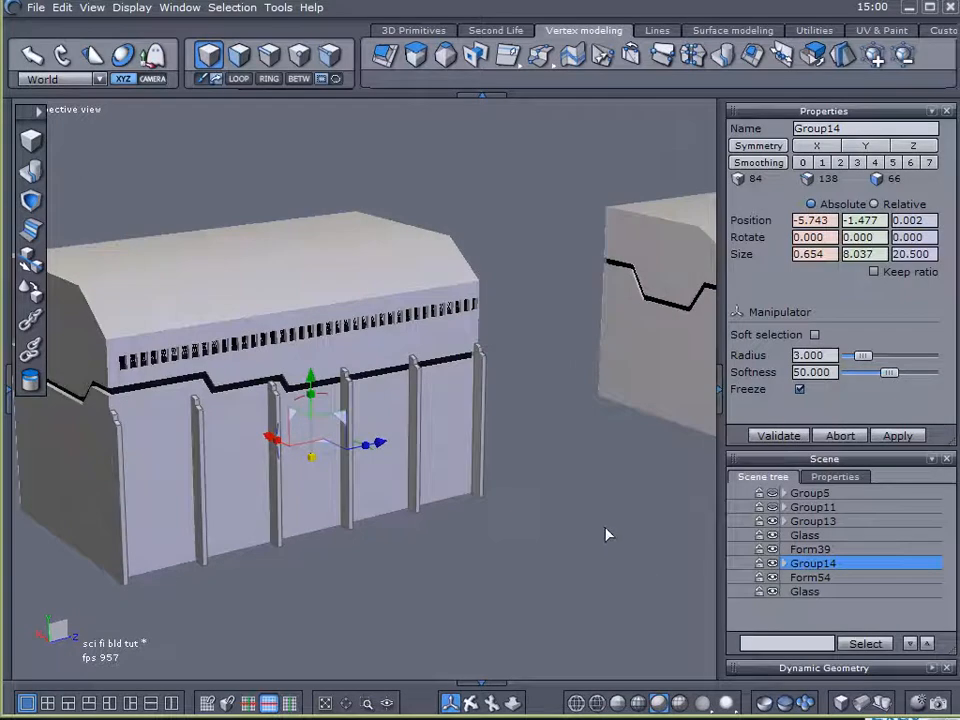
Step: Unhide Group11 for a look at the round tower, hide it again, and unhide Group5
left_click(771, 508)
middle_click_drag(586, 468, 559, 474)
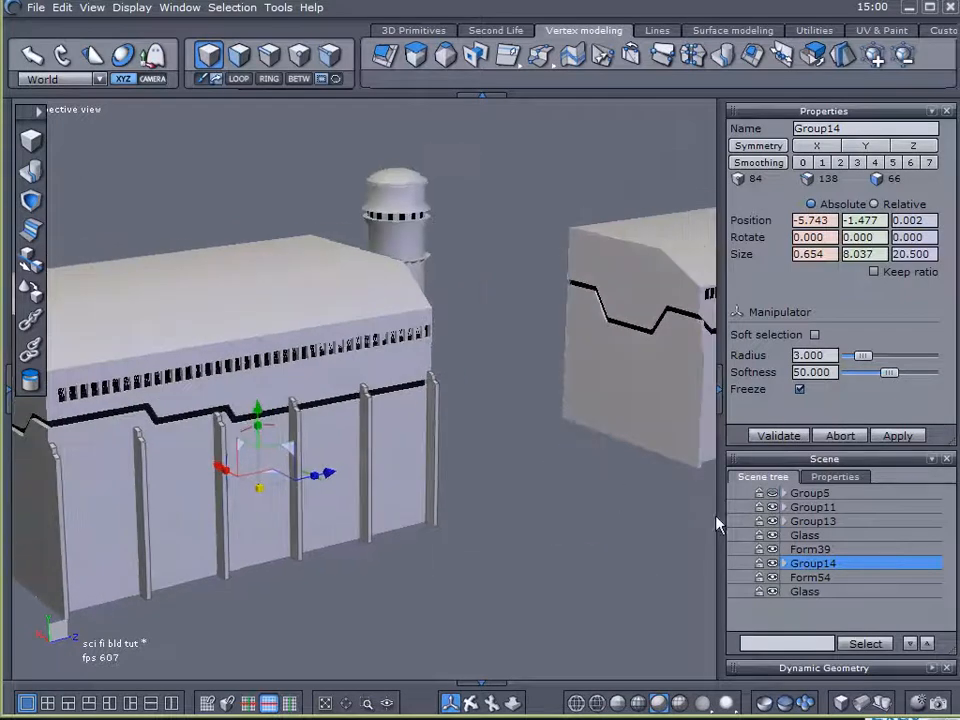
left_click(773, 508)
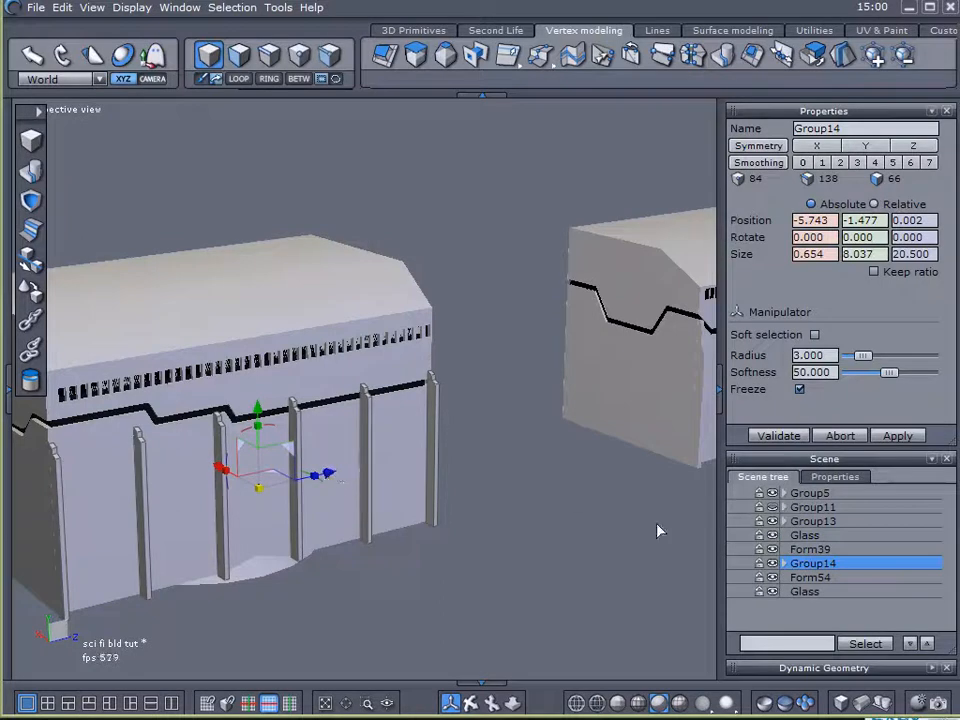
Step: Move Group5 along the Z axis to a position of about 18.97, clear of the windowed building
left_click(540, 532)
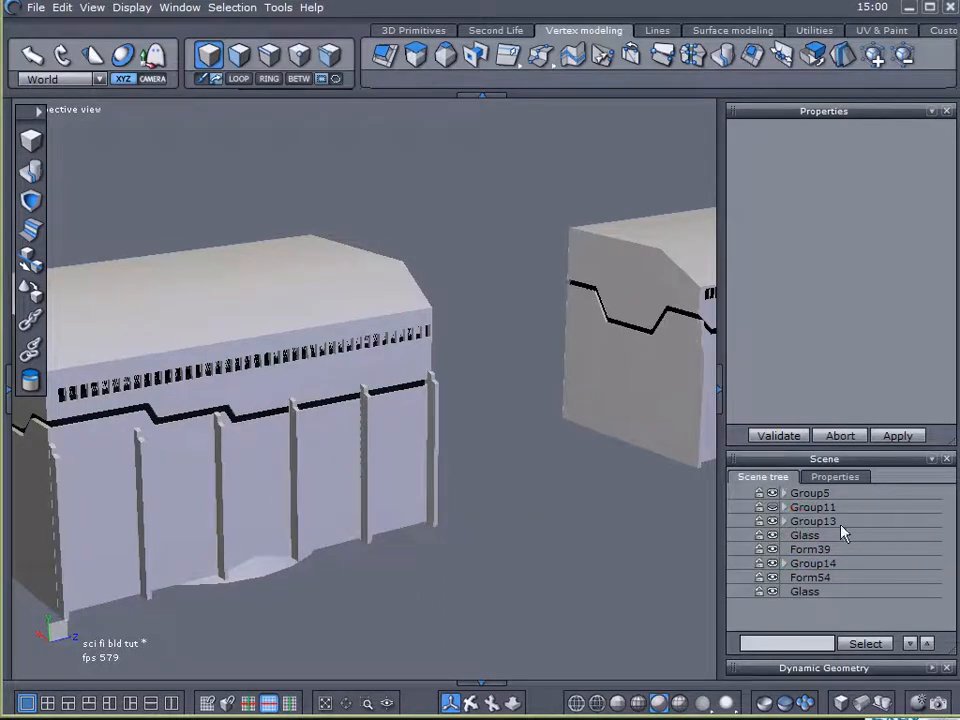
left_click(268, 568)
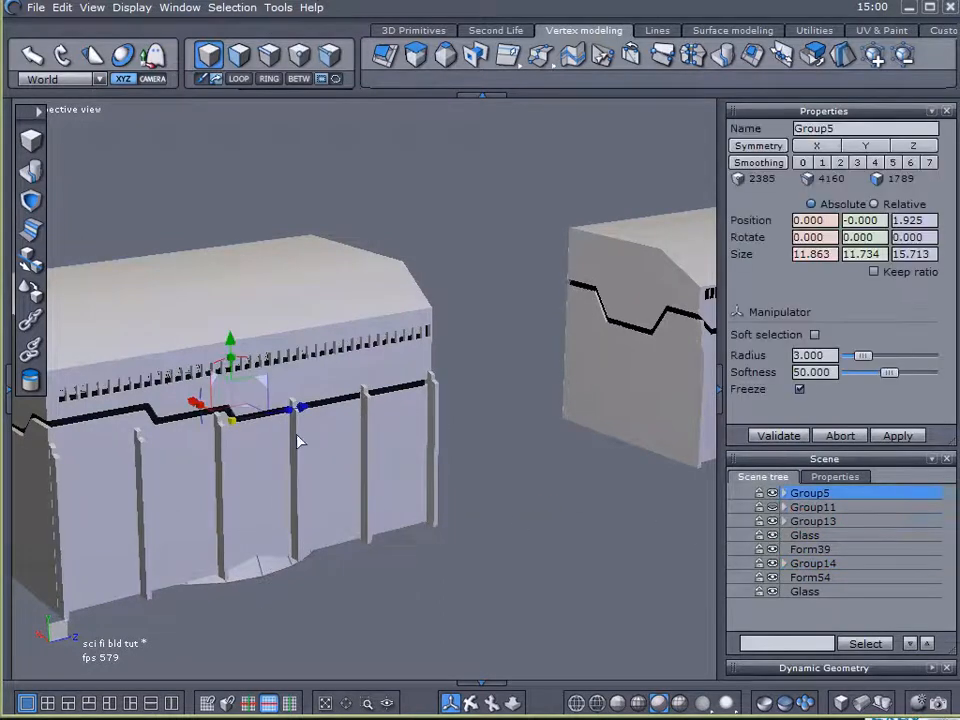
left_click_drag(300, 408, 613, 508)
middle_click_drag(613, 508, 567, 408)
left_click_drag(602, 376, 578, 374)
Step: Examine the window rings and ledges of the tiered cone building Group5 up close, and the windowed building beside it
scroll(489, 388, "up", 3)
scroll(460, 396, "down", 2)
middle_click_drag(438, 396, 489, 508)
scroll(482, 404, "up", 3)
scroll(475, 412, "down", 2)
middle_click_drag(476, 419, 476, 332)
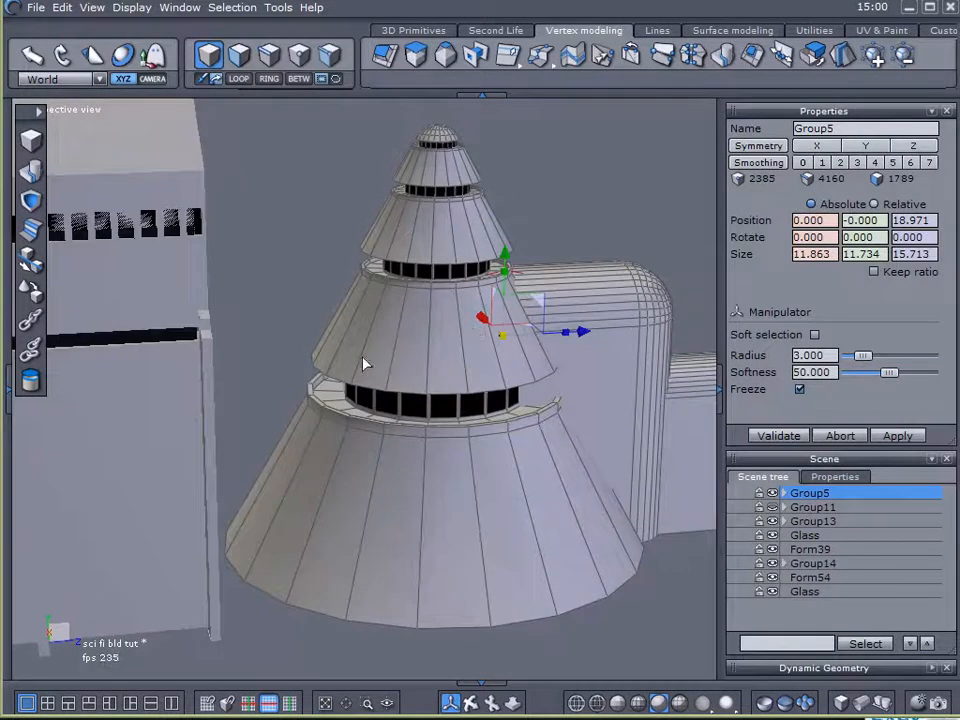
middle_click_drag(364, 364, 472, 178)
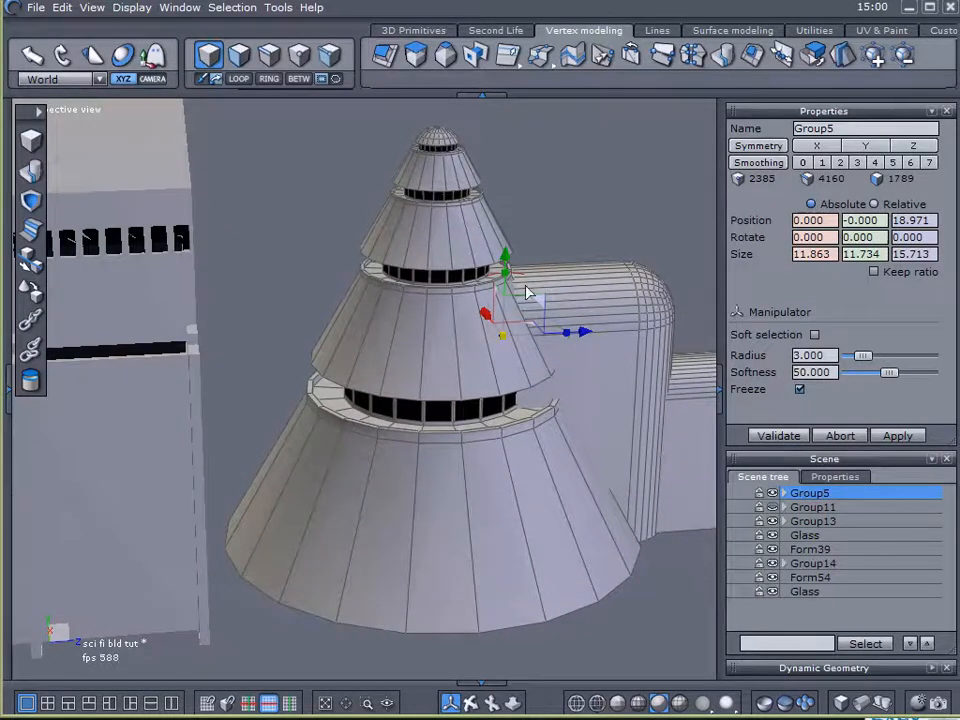
scroll(344, 391, "up", 3)
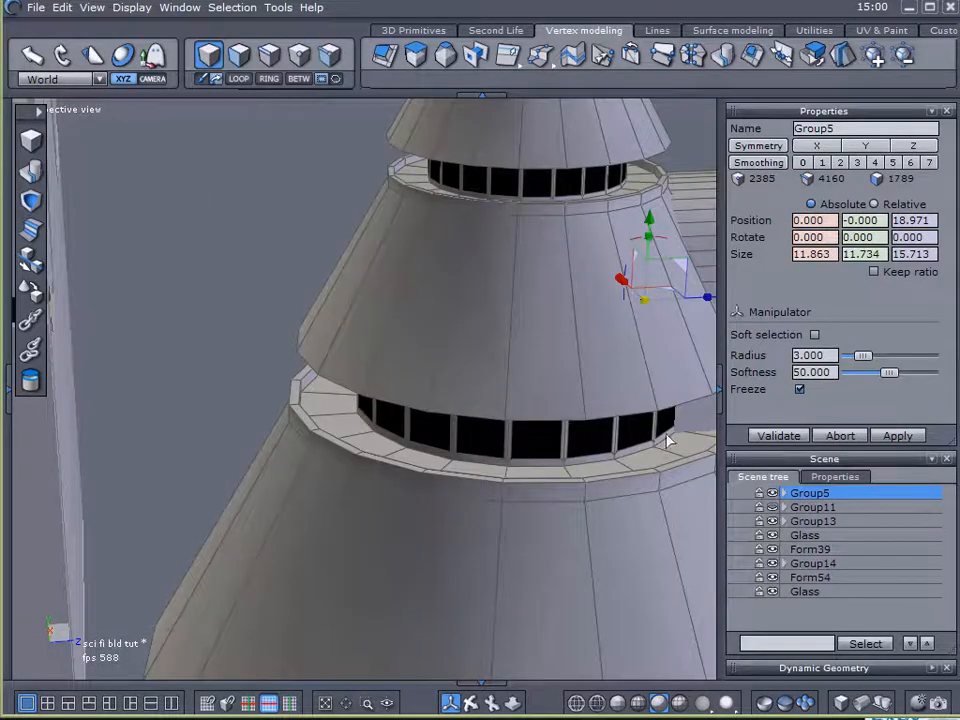
right_click_drag(585, 160, 599, 288, "alt")
left_click_drag(599, 288, 500, 254, "alt")
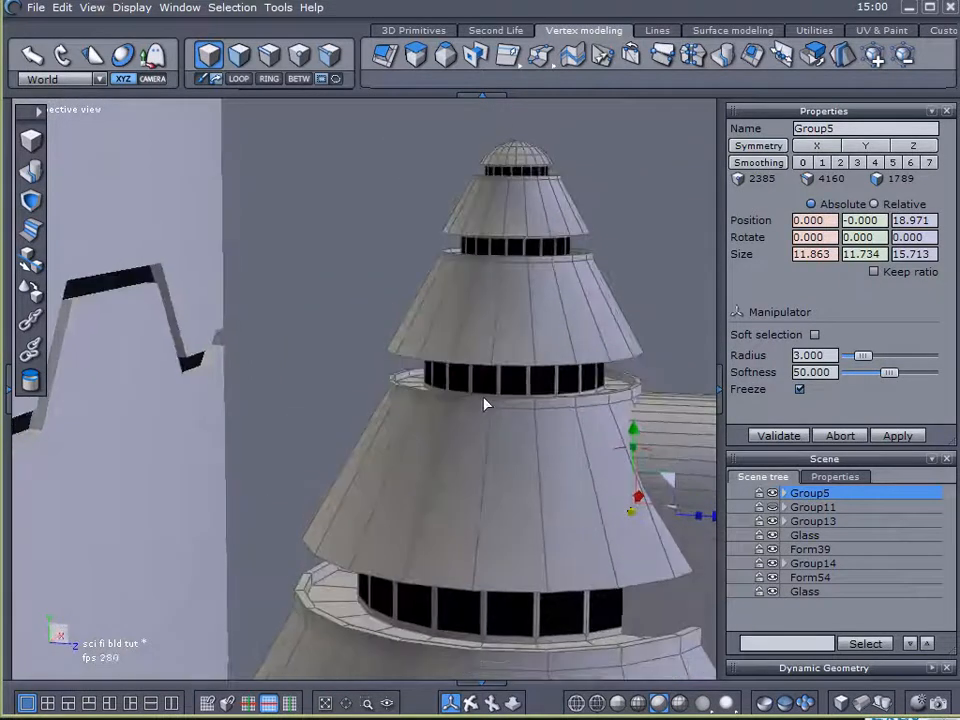
scroll(440, 407, "down", 3)
scroll(512, 459, "up", 1)
left_click_drag(512, 459, 543, 446, "alt")
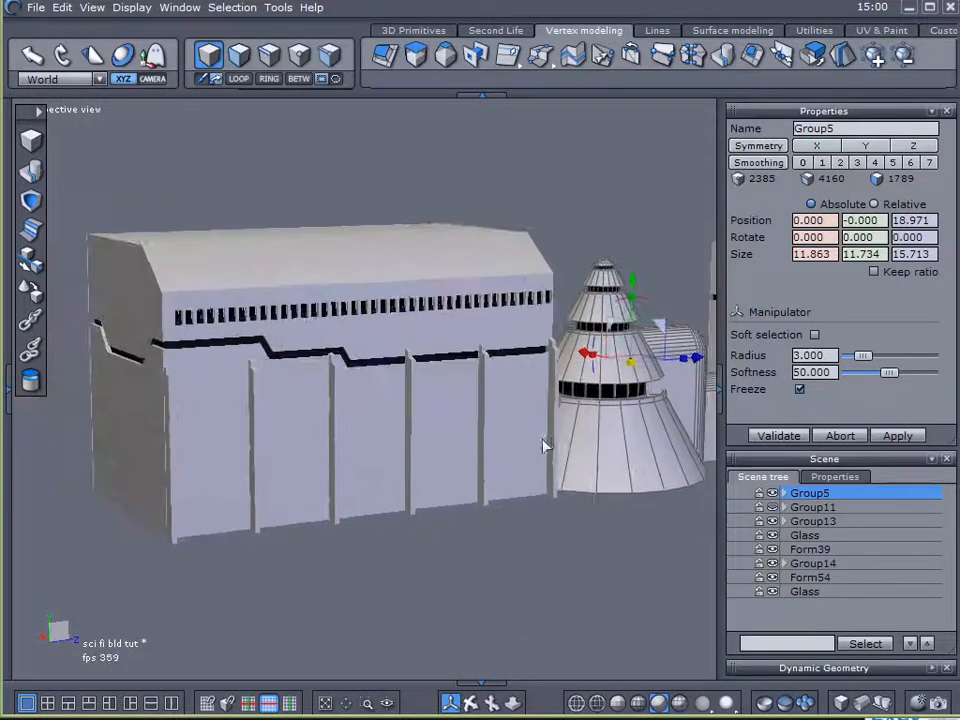
mouse_move(380, 476)
left_mouse_down("alt")
mouse_move(426, 482)
mouse_move(392, 484)
left_mouse_up("alt")
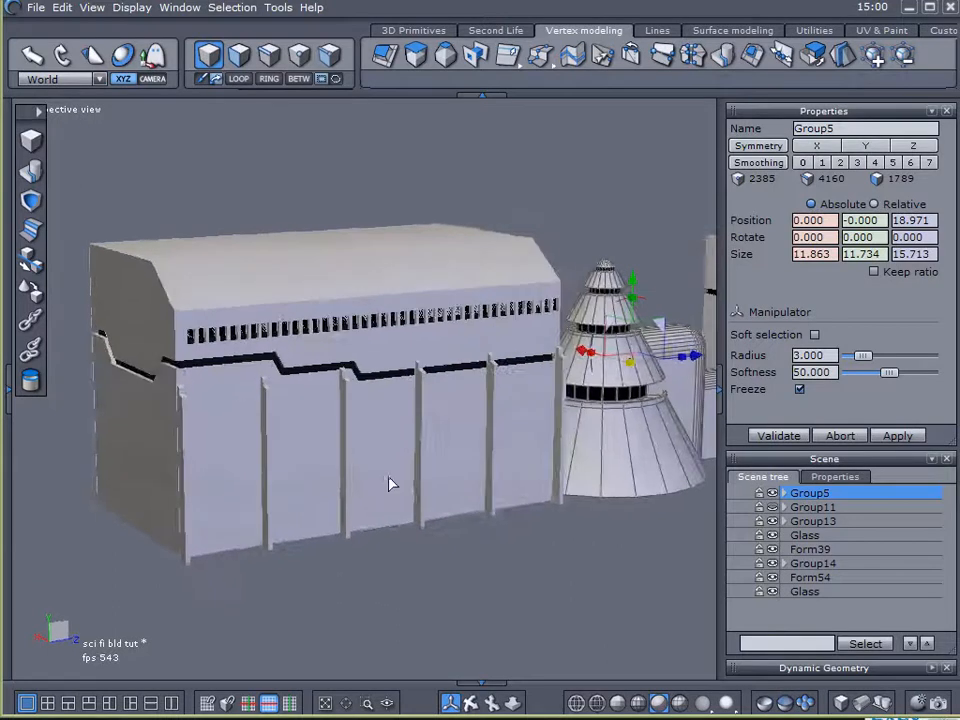